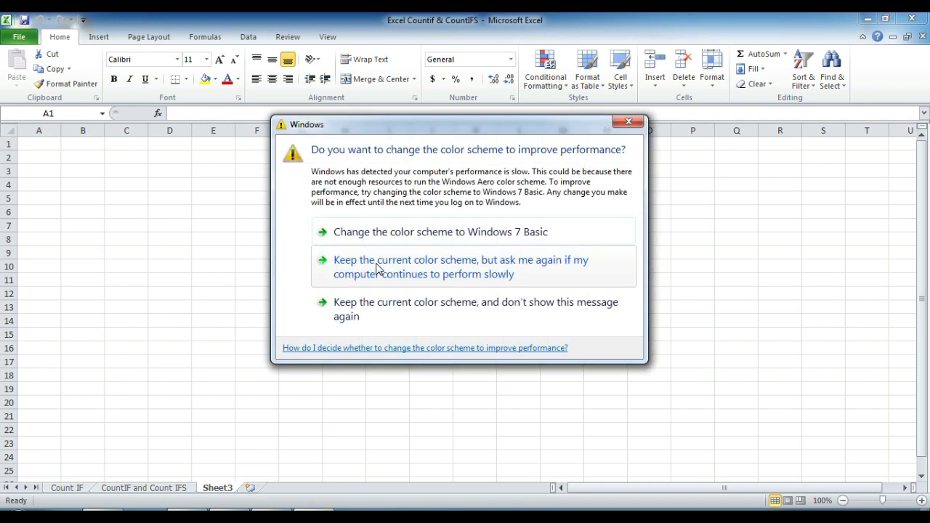
Step: Keep the current Windows colour scheme so the blank Sheet3 is visible again
{"action": "left_click", "coordinate": [376, 269]}
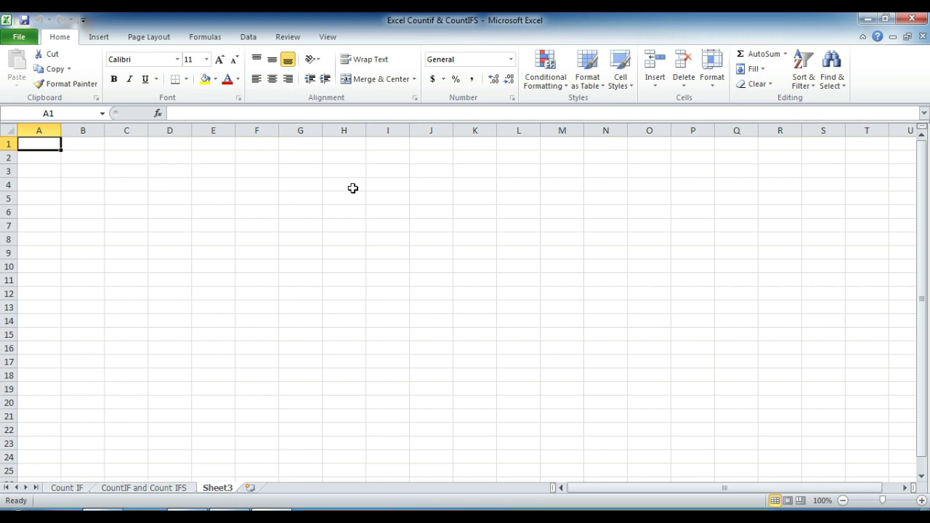
Step: Search the Start menu for 'microsoft', then for 'excel', to find Excel 2010
{"action": "left_click", "coordinate": [6, 478]}
{"action": "left_click", "coordinate": [17, 515]}
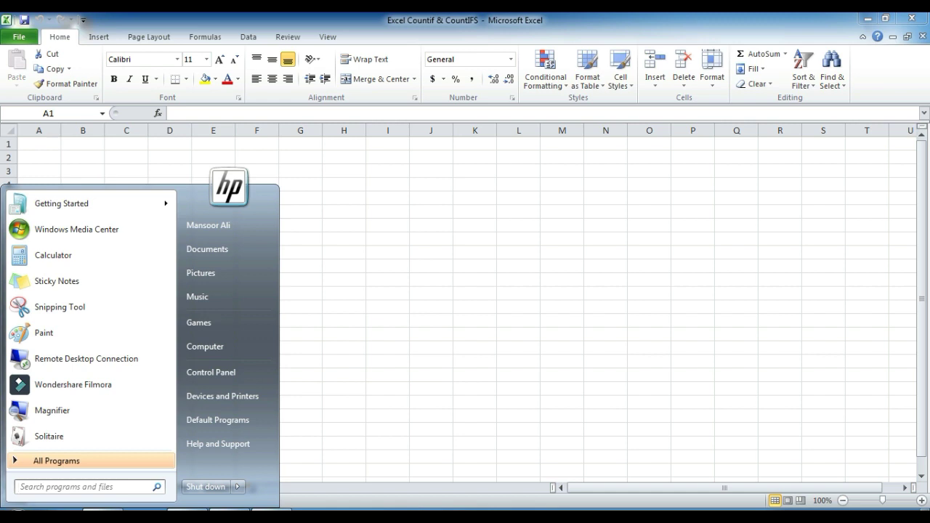
{"action": "type", "text": "microso"}
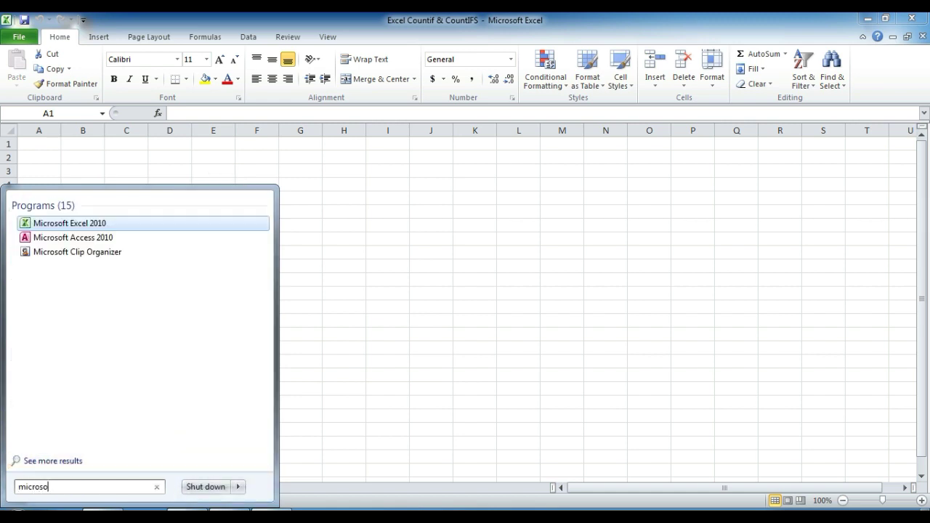
{"action": "type", "text": "ft"}
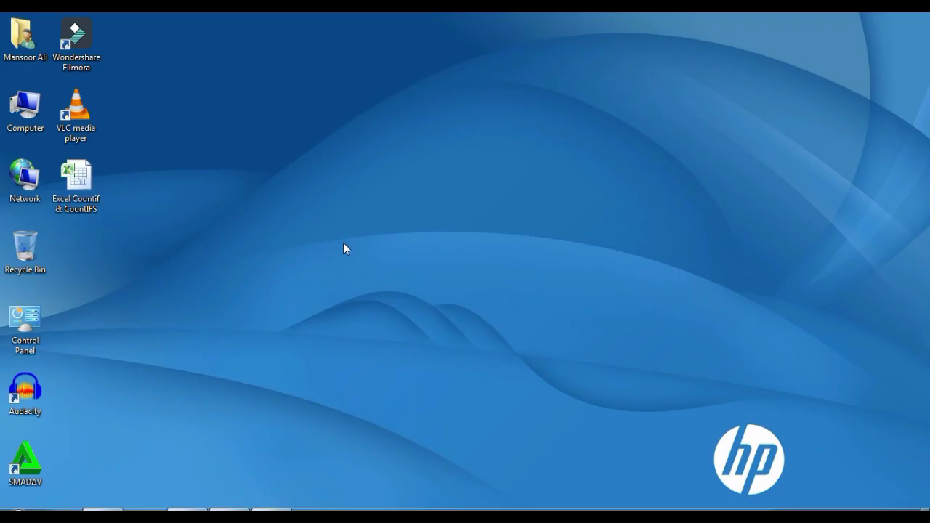
{"action": "key", "text": "super"}
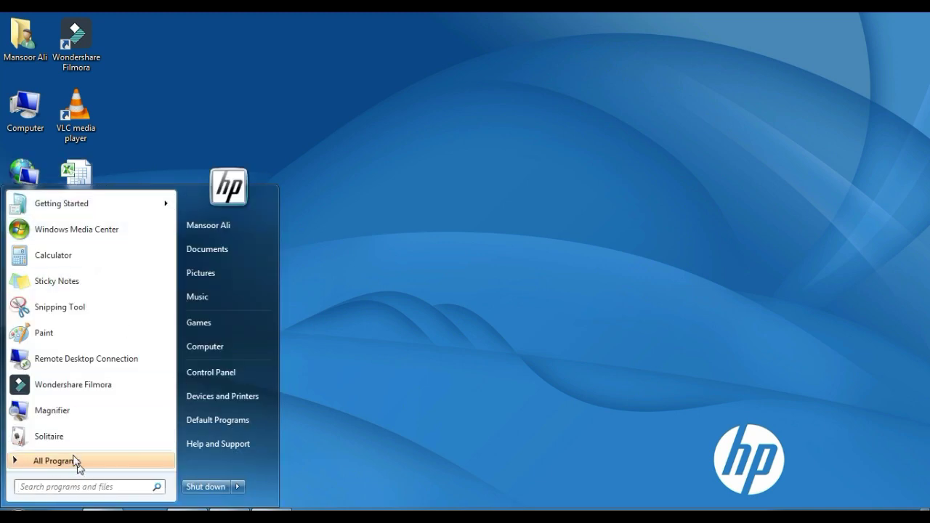
{"action": "type", "text": "e"}
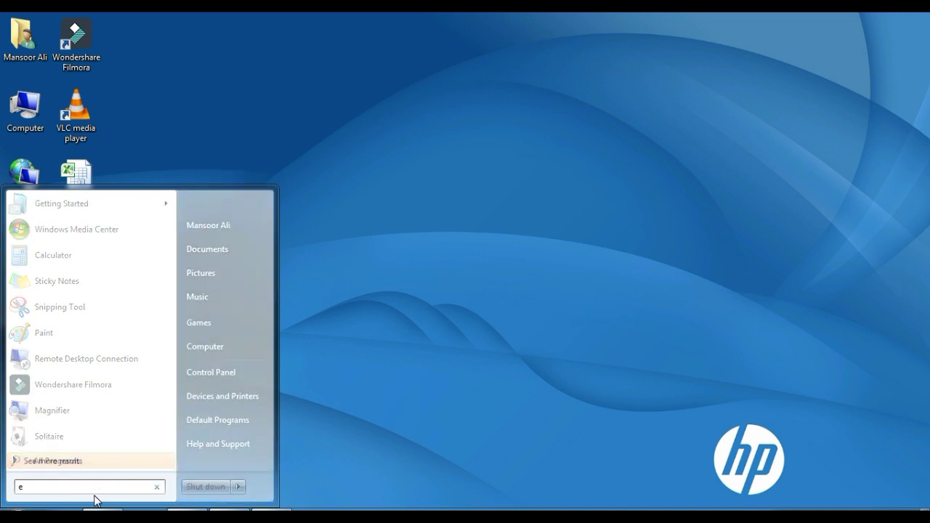
{"action": "type", "text": "xcel"}
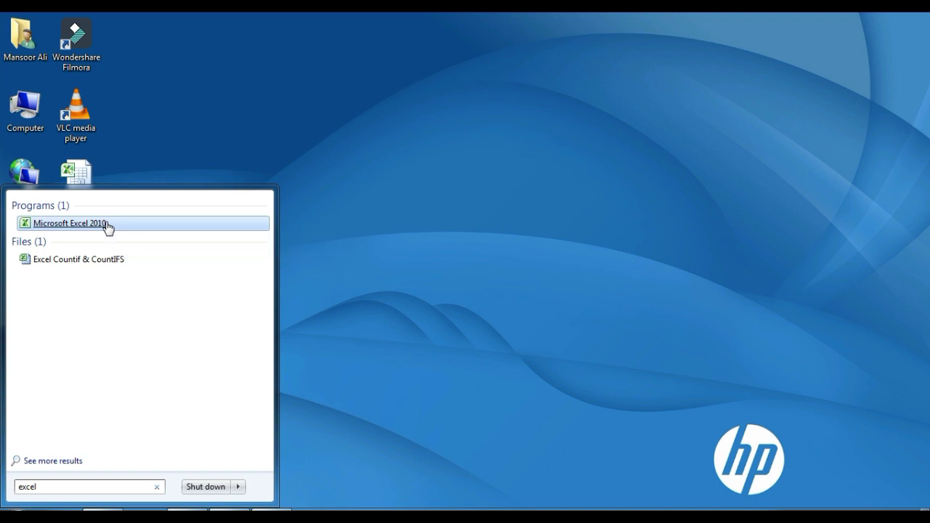
Step: Launch Microsoft Excel 2010 from the search results, opening blank workbook Book1
{"action": "left_click", "coordinate": [107, 225]}
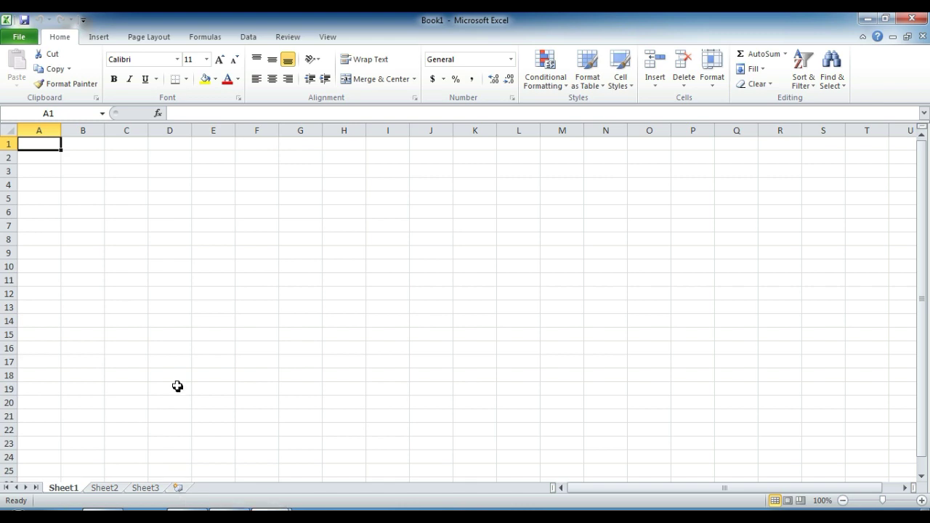
Step: Try selecting ranges B4:D9 and A4:G17, then look at Sheet2 and Sheet3
{"action": "left_click_drag", "start_coordinate": [98, 177], "coordinate": [490, 245]}
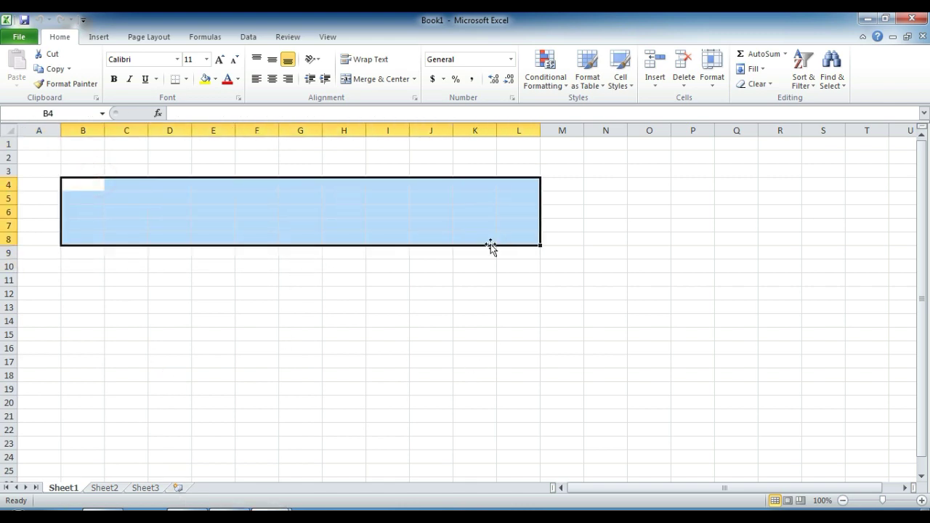
{"action": "left_click", "coordinate": [339, 293]}
{"action": "left_click", "coordinate": [220, 266]}
{"action": "left_click_drag", "start_coordinate": [54, 187], "coordinate": [320, 357]}
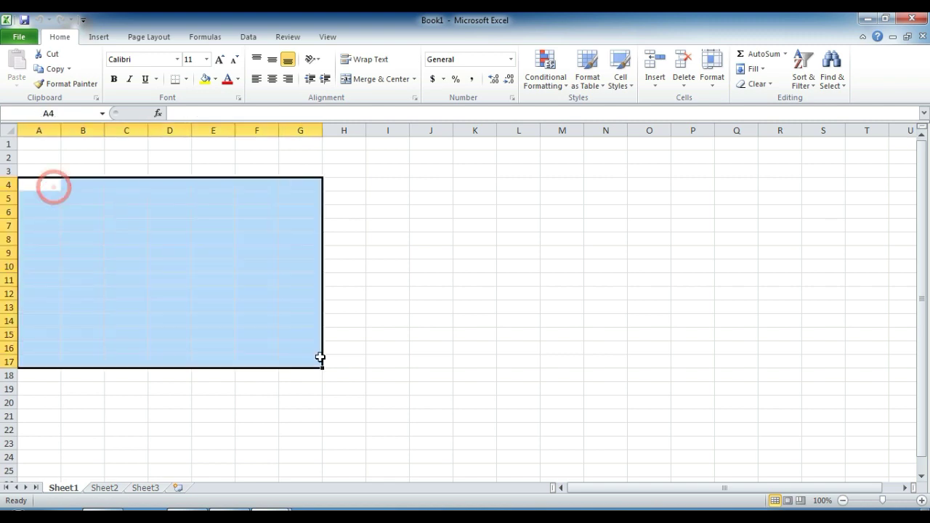
{"action": "left_click", "coordinate": [474, 238]}
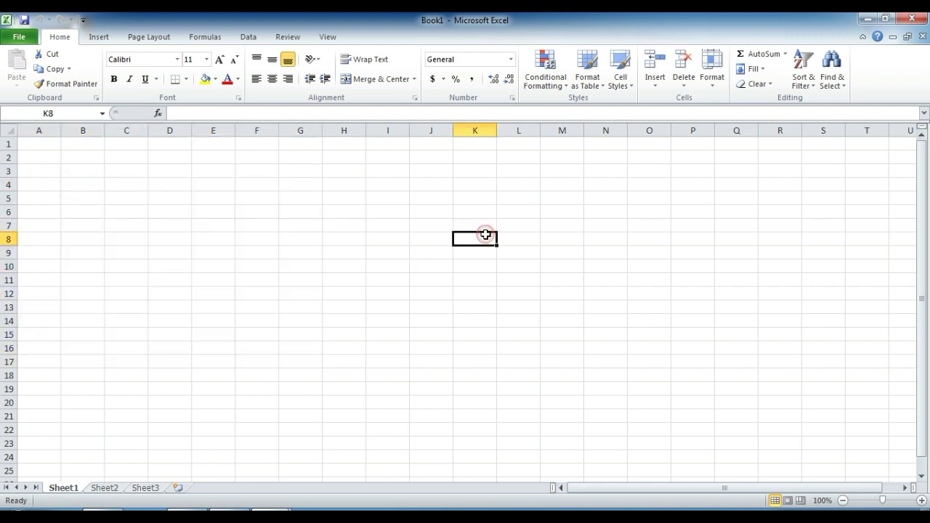
{"action": "left_click", "coordinate": [105, 488]}
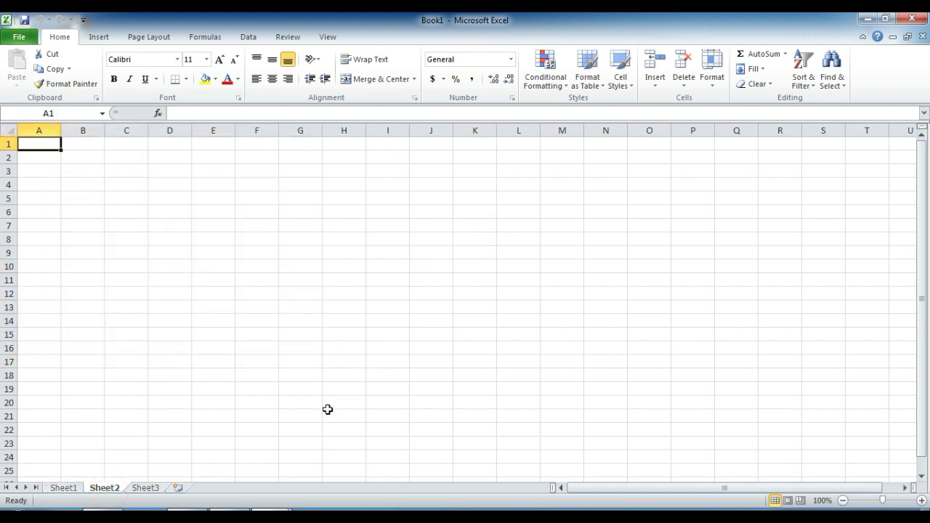
{"action": "left_click", "coordinate": [146, 489]}
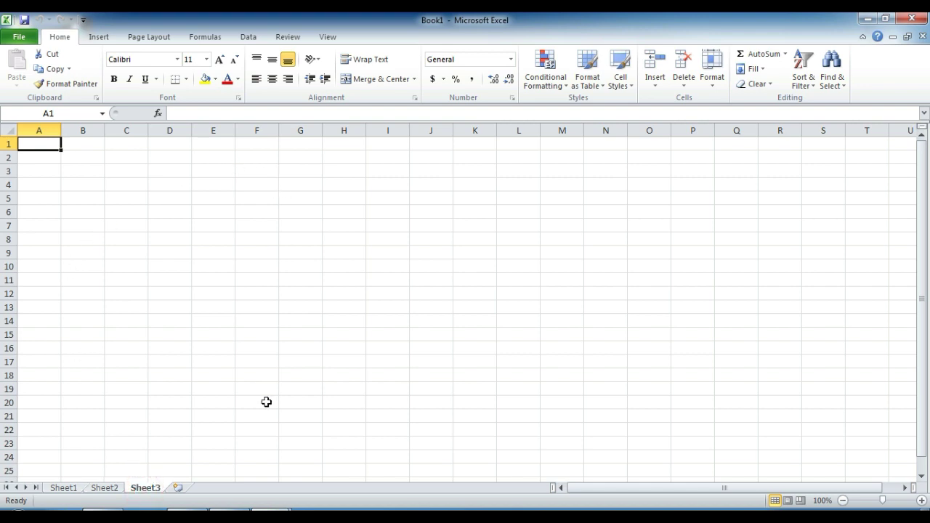
Step: Insert worksheets Sheet4 and Sheet5, then return to Sheet1
{"action": "left_click", "coordinate": [181, 488]}
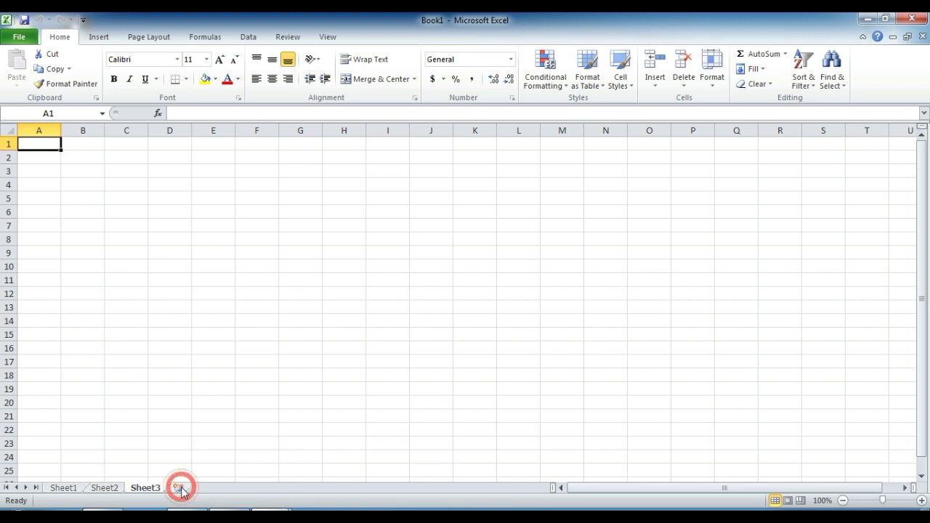
{"action": "left_click", "coordinate": [217, 488]}
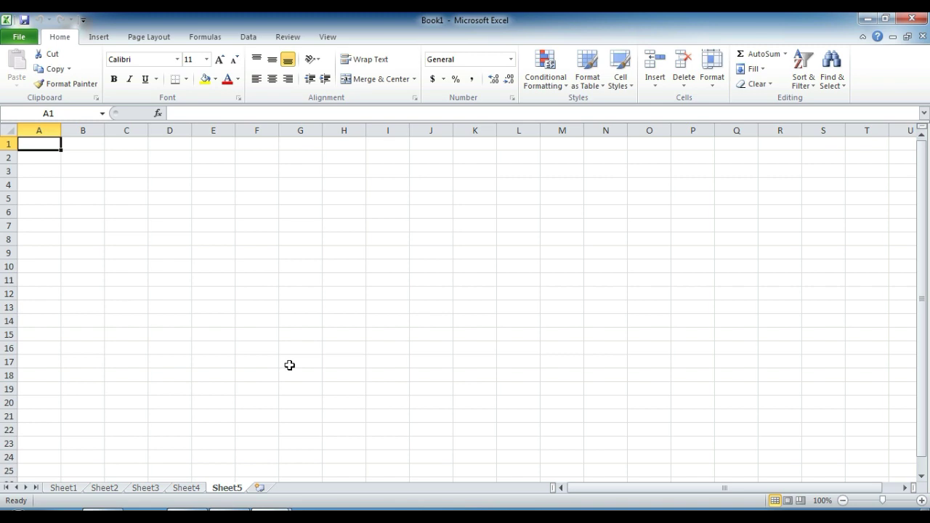
{"action": "left_click", "coordinate": [64, 489]}
{"action": "left_click", "coordinate": [217, 266]}
{"action": "left_click", "coordinate": [163, 224]}
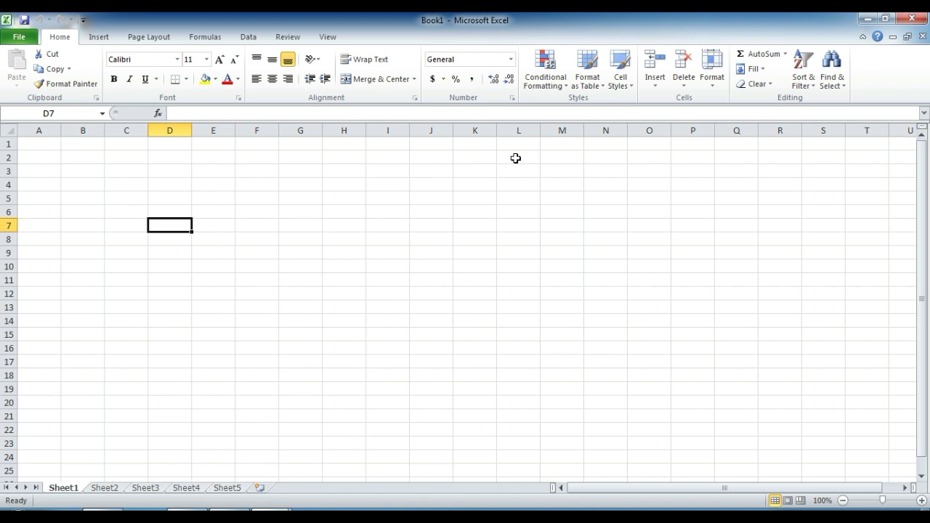
{"action": "left_click", "coordinate": [597, 169]}
{"action": "left_click", "coordinate": [388, 210]}
{"action": "left_click", "coordinate": [264, 225]}
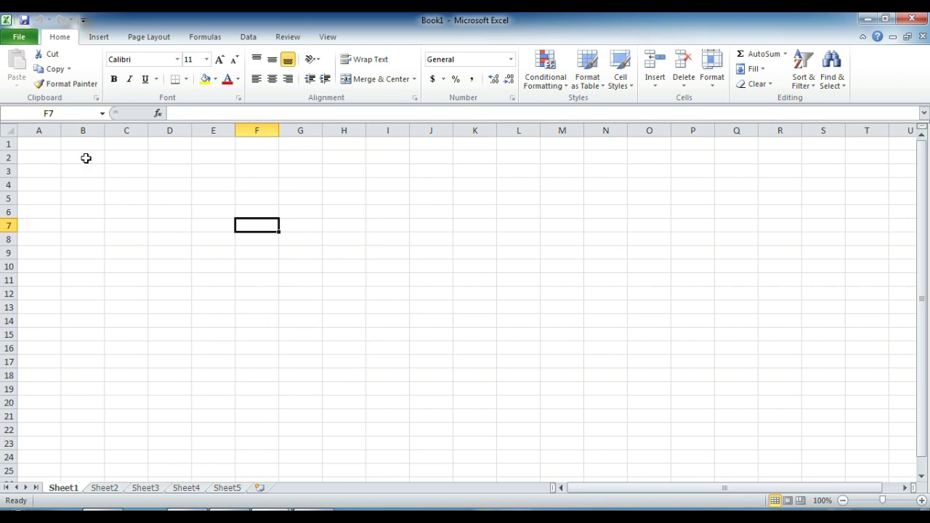
{"action": "left_click", "coordinate": [46, 129]}
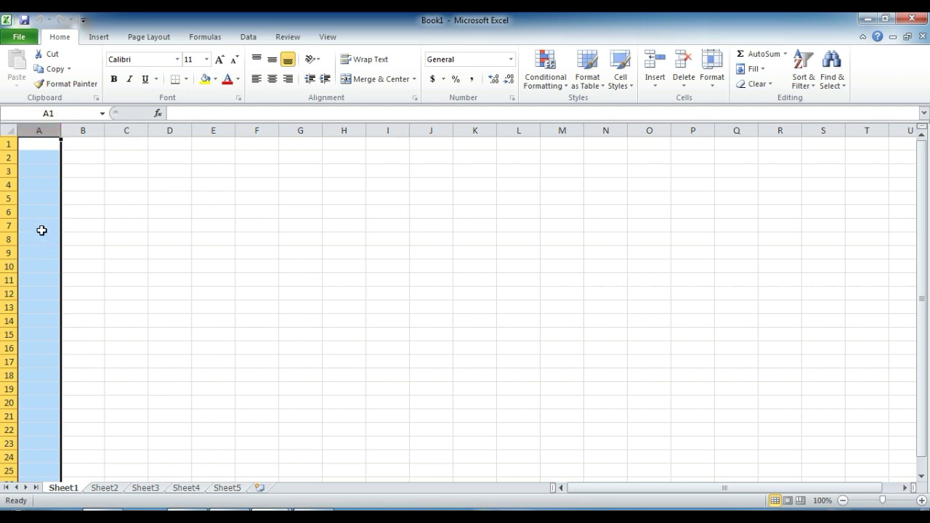
Step: Give the whole of column C an outside border
{"action": "left_click", "coordinate": [83, 129]}
{"action": "left_click", "coordinate": [134, 131]}
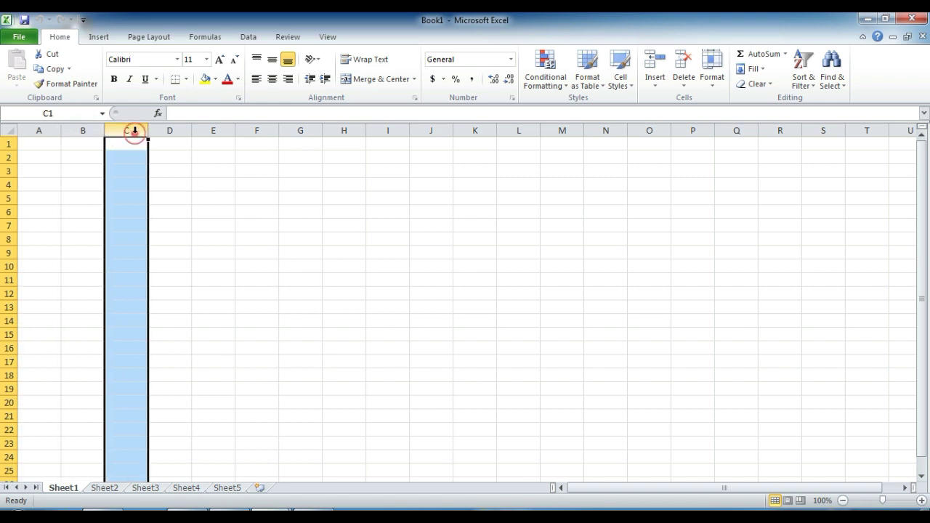
{"action": "left_click", "coordinate": [175, 131]}
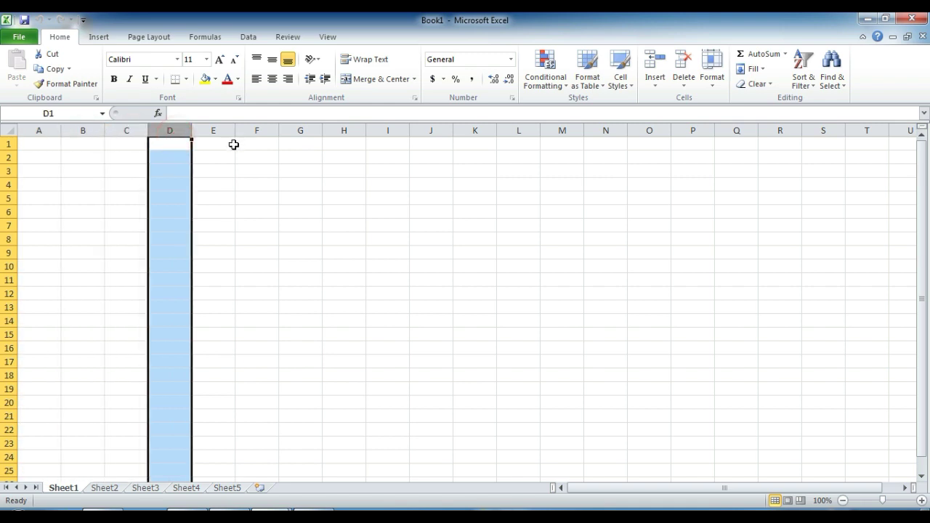
{"action": "left_click", "coordinate": [132, 154]}
{"action": "left_click_drag", "start_coordinate": [135, 167], "coordinate": [138, 357]}
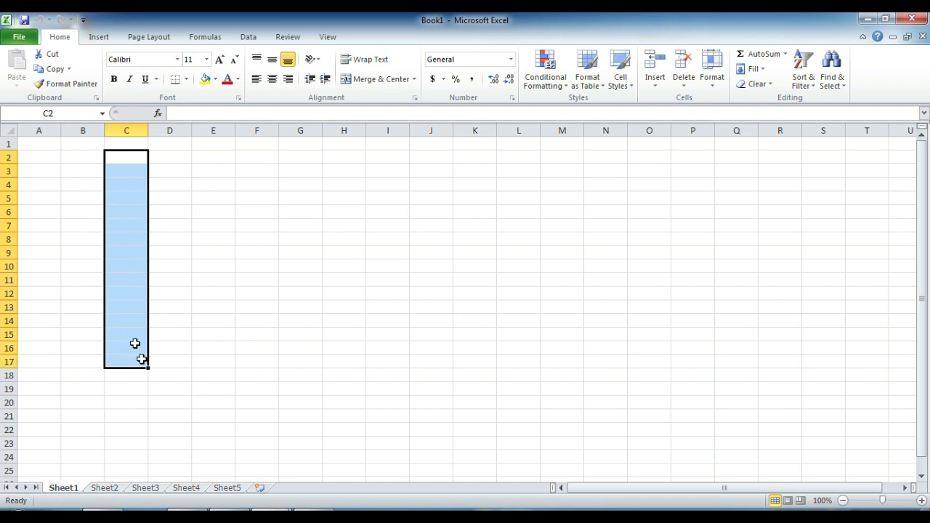
{"action": "left_click", "coordinate": [132, 130]}
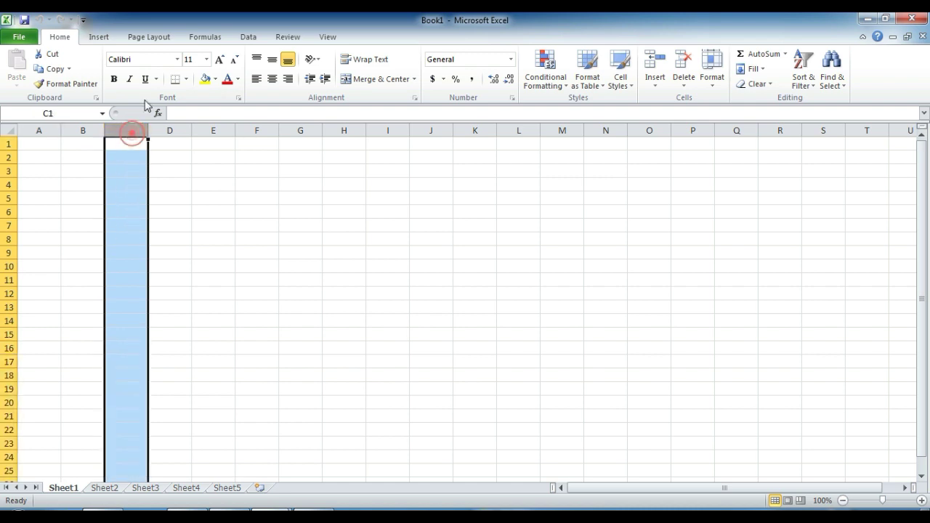
{"action": "left_click", "coordinate": [186, 78]}
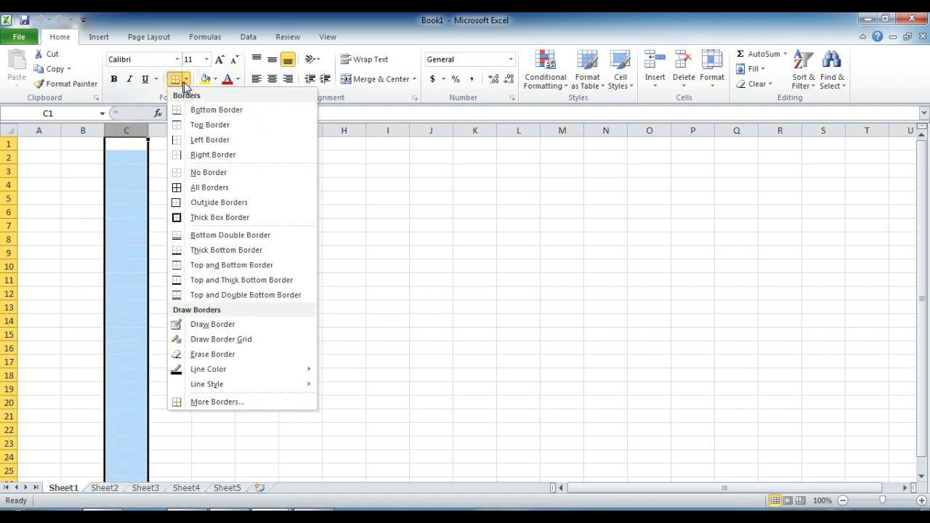
{"action": "left_click", "coordinate": [196, 204]}
{"action": "left_click", "coordinate": [323, 211]}
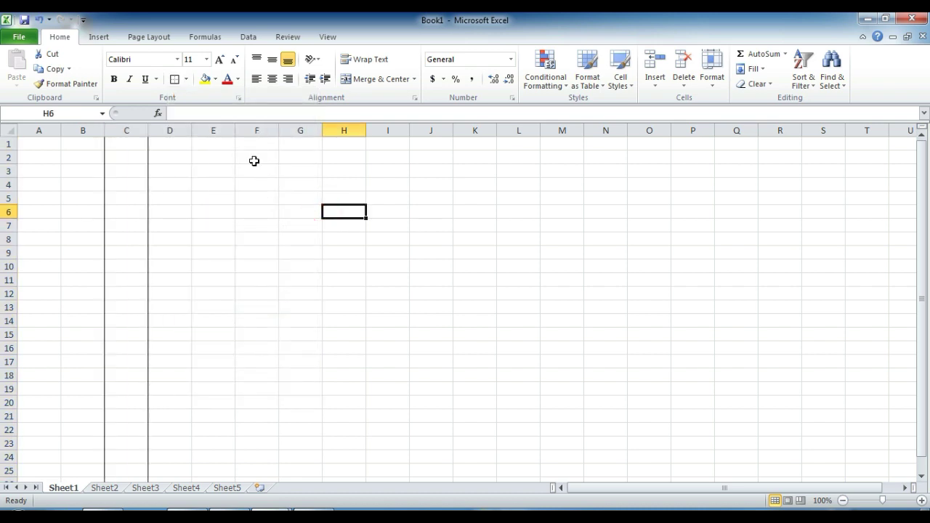
Step: Outline ranges F2:F21, I3:I12 and K1:K5, each with an outside border
{"action": "left_click_drag", "start_coordinate": [254, 158], "coordinate": [256, 415]}
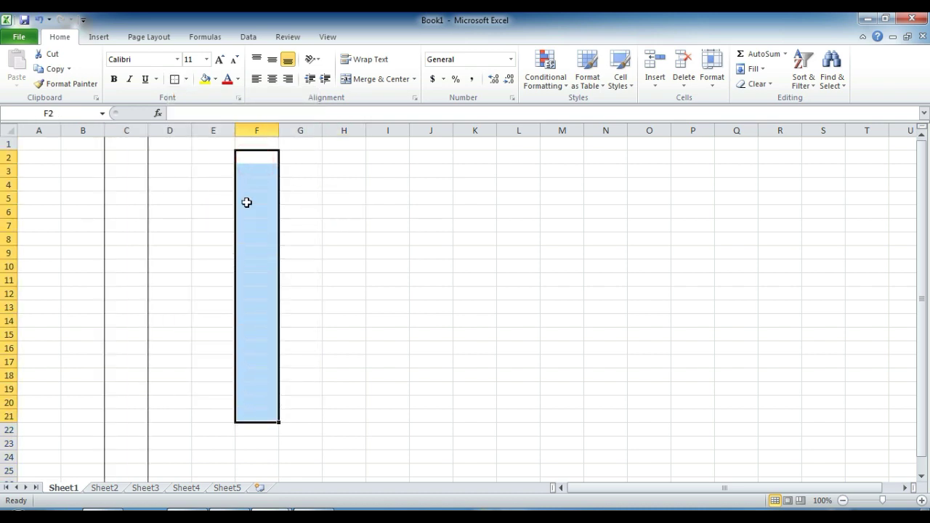
{"action": "left_click", "coordinate": [174, 78]}
{"action": "left_click_drag", "start_coordinate": [393, 157], "coordinate": [428, 294]}
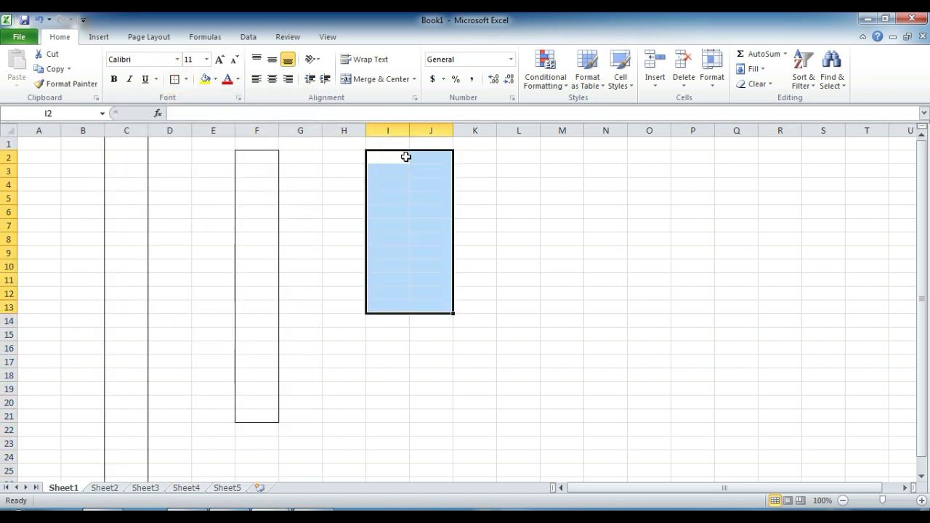
{"action": "left_click_drag", "start_coordinate": [392, 170], "coordinate": [393, 291]}
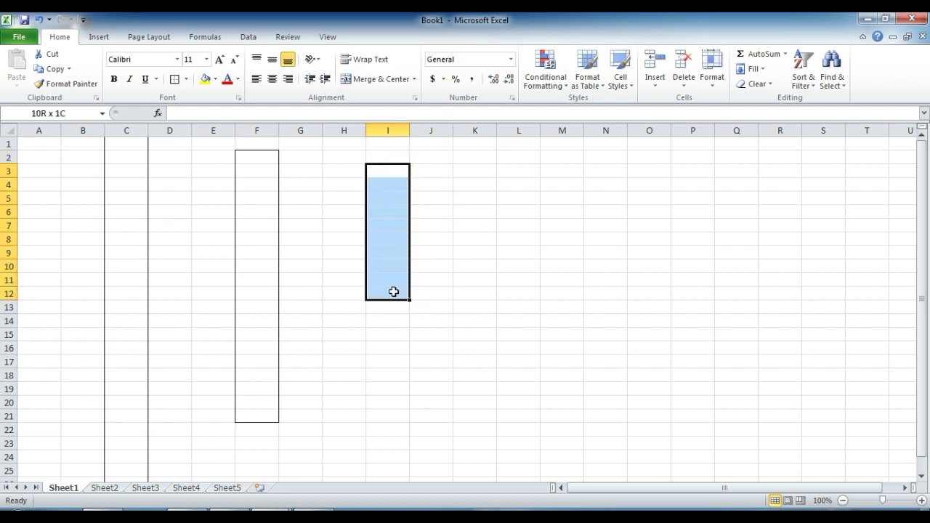
{"action": "left_click", "coordinate": [174, 79]}
{"action": "left_click", "coordinate": [489, 143]}
{"action": "left_click_drag", "start_coordinate": [491, 161], "coordinate": [492, 204]}
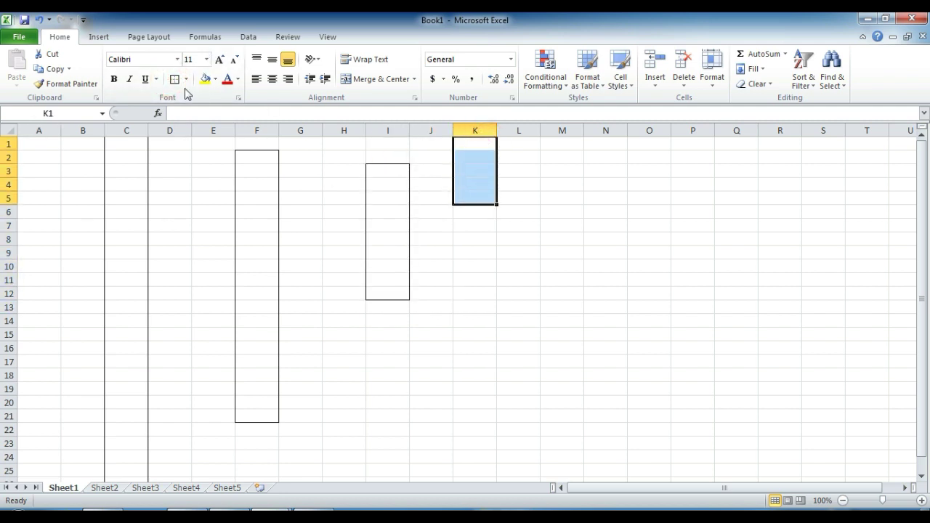
{"action": "left_click", "coordinate": [175, 78]}
{"action": "left_click", "coordinate": [518, 305]}
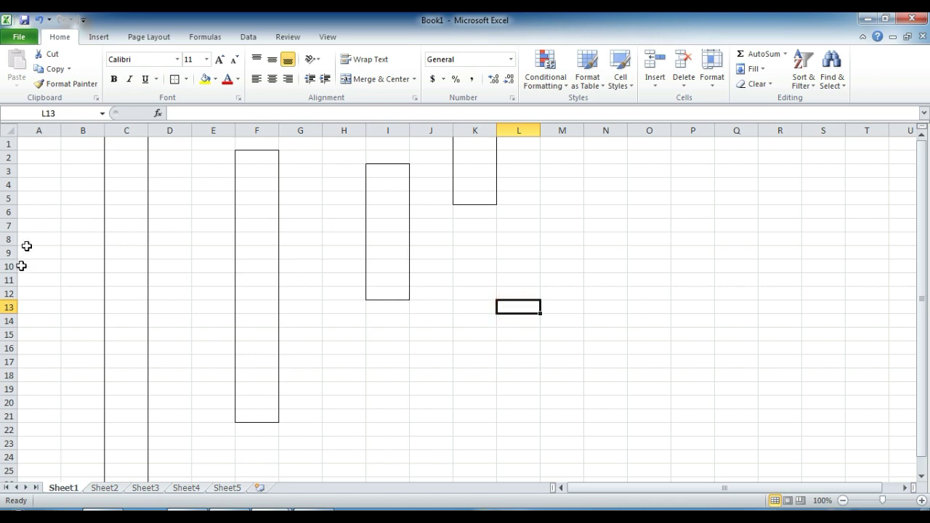
Step: Apply a top and bottom border to the entire row 17
{"action": "left_click", "coordinate": [9, 307]}
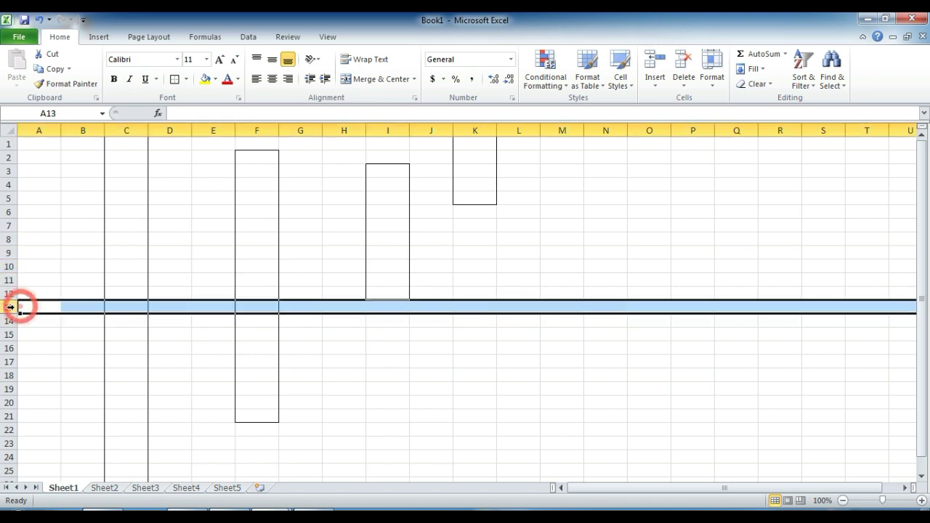
{"action": "left_click", "coordinate": [9, 143]}
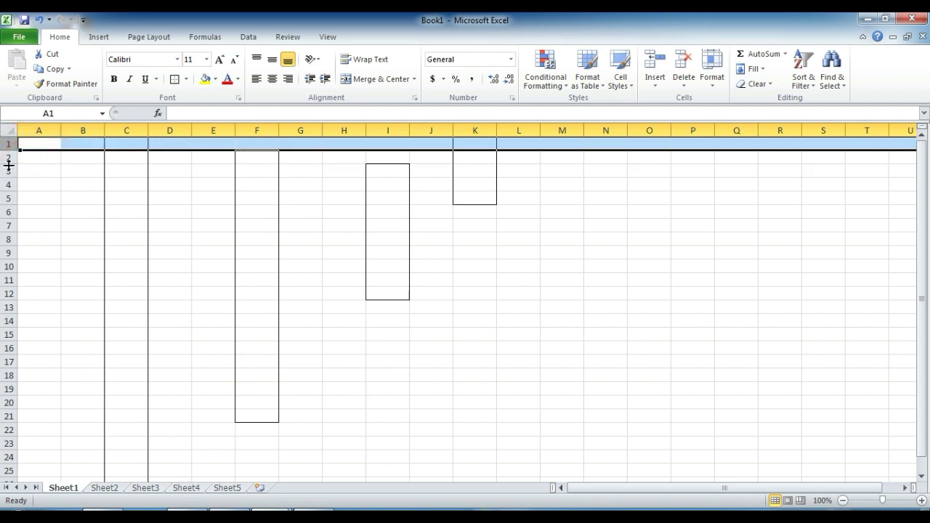
{"action": "left_click", "coordinate": [10, 158]}
{"action": "left_click", "coordinate": [9, 211]}
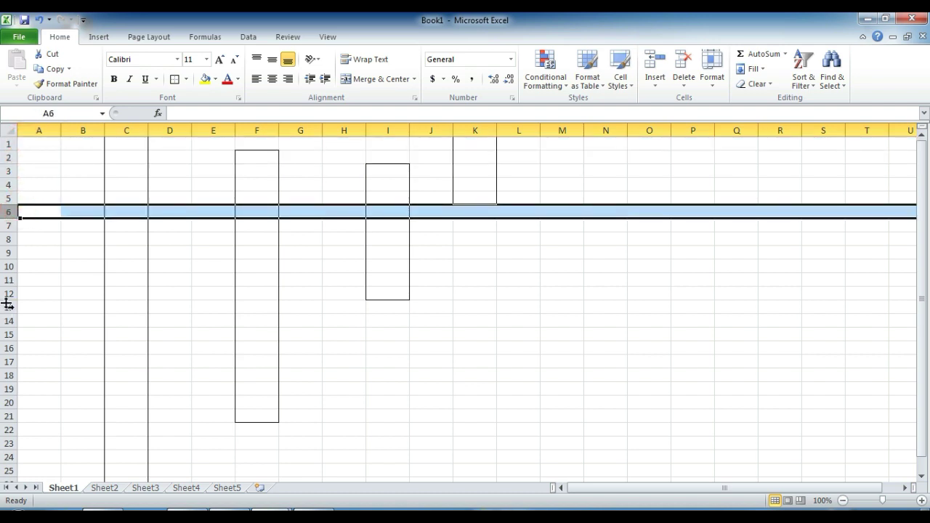
{"action": "left_click", "coordinate": [9, 361]}
{"action": "left_click", "coordinate": [175, 79]}
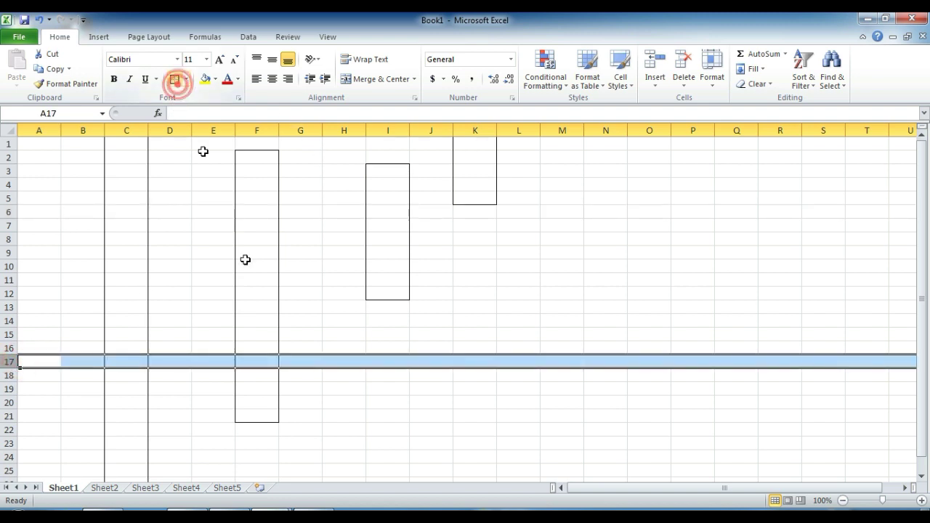
{"action": "left_click", "coordinate": [378, 312]}
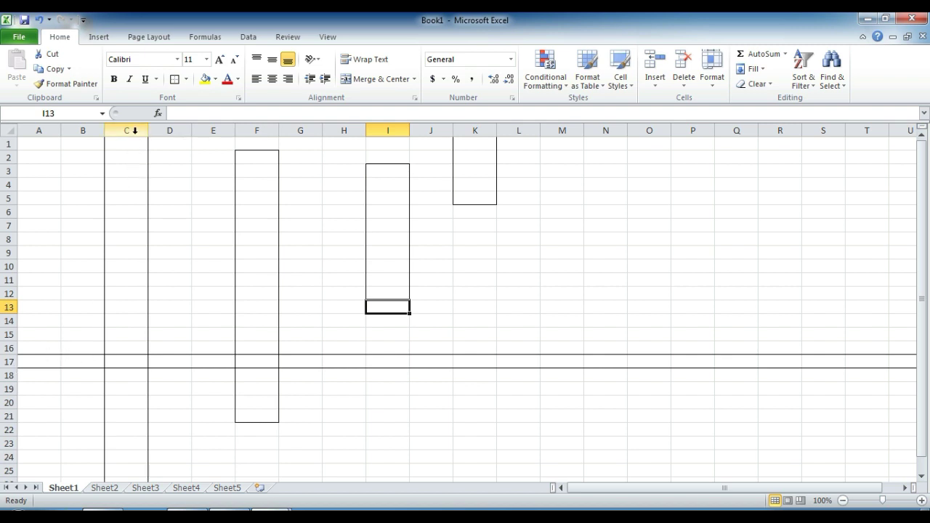
{"action": "left_click", "coordinate": [123, 361]}
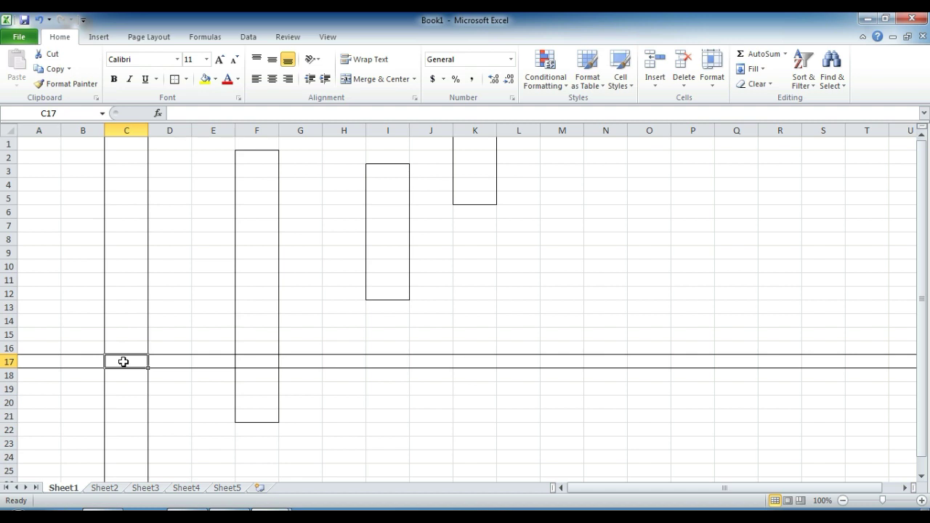
Step: Enter CELL in C17 and Cel in F17
{"action": "type", "text": "CELL"}
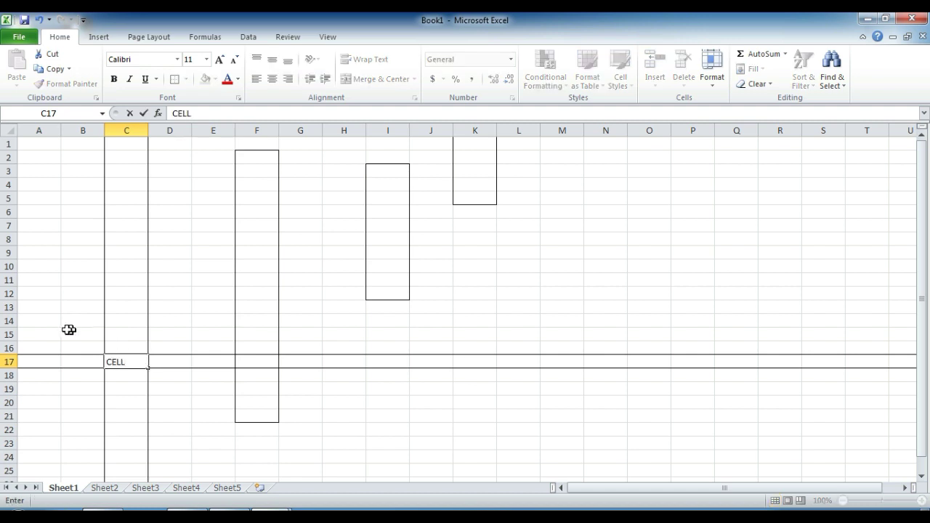
{"action": "left_click", "coordinate": [109, 331]}
{"action": "left_click", "coordinate": [130, 363]}
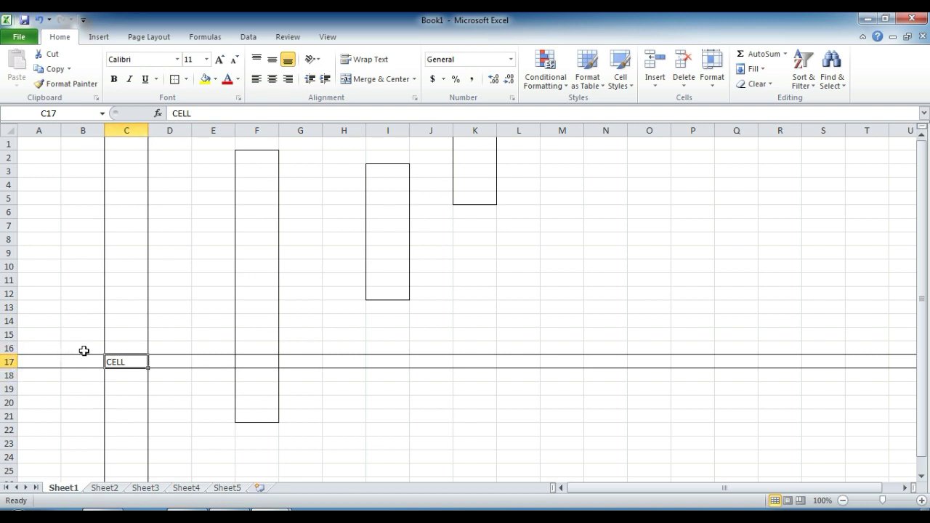
{"action": "left_click", "coordinate": [256, 364]}
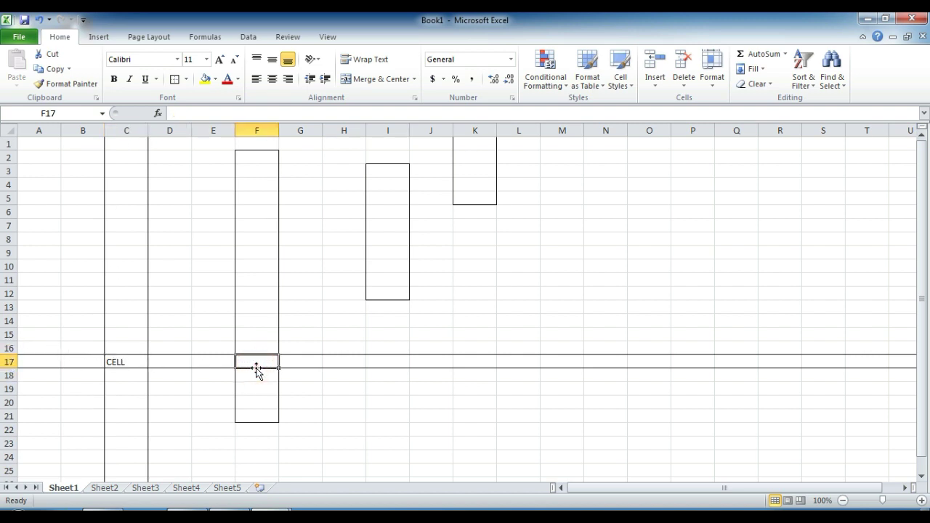
{"action": "type", "text": "Cel"}
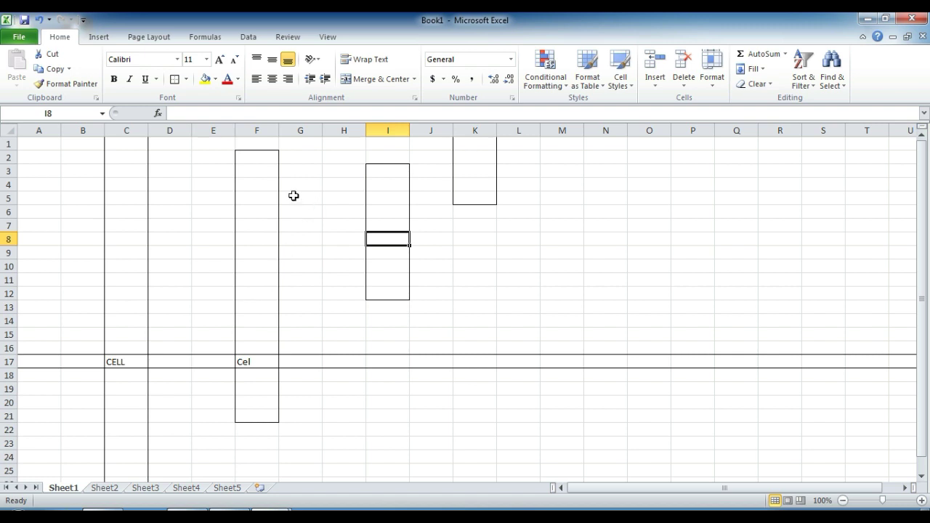
Step: Fill every cell in I3:I12 with Column at once using Ctrl+Enter
{"action": "left_click_drag", "start_coordinate": [263, 152], "coordinate": [251, 319]}
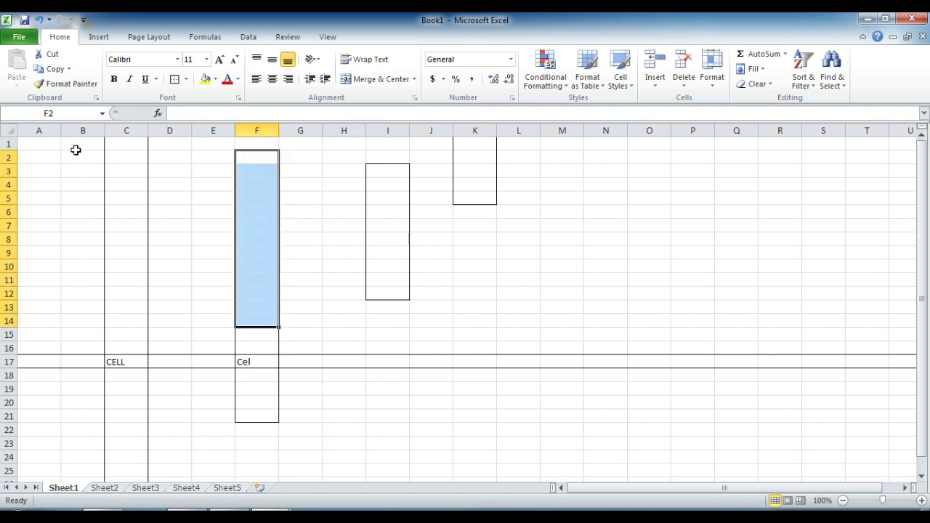
{"action": "left_click_drag", "start_coordinate": [374, 169], "coordinate": [401, 290]}
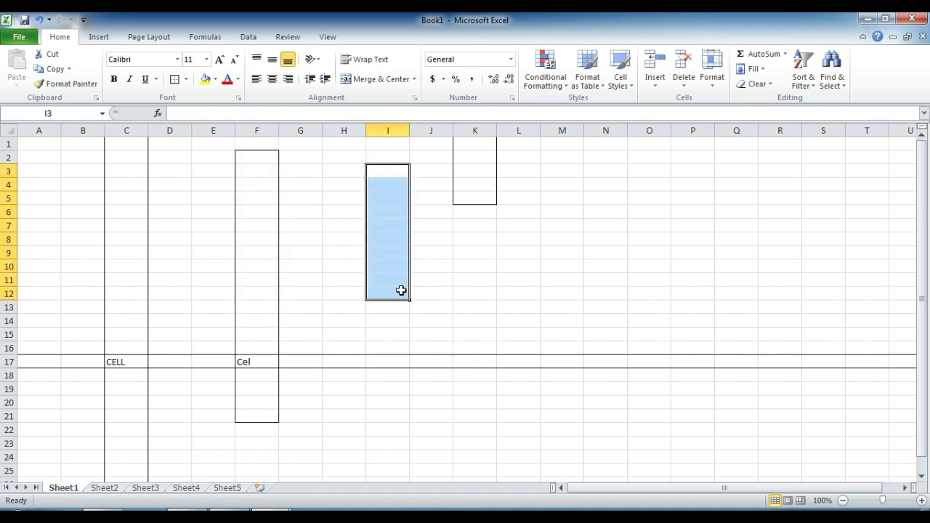
{"action": "type", "text": "ColumnColum"}
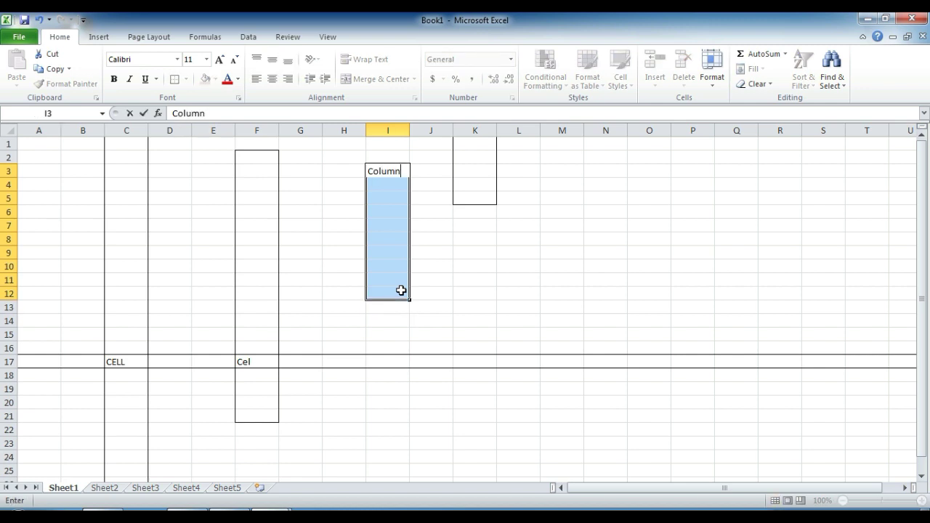
{"action": "key", "text": "ctrl+Return"}
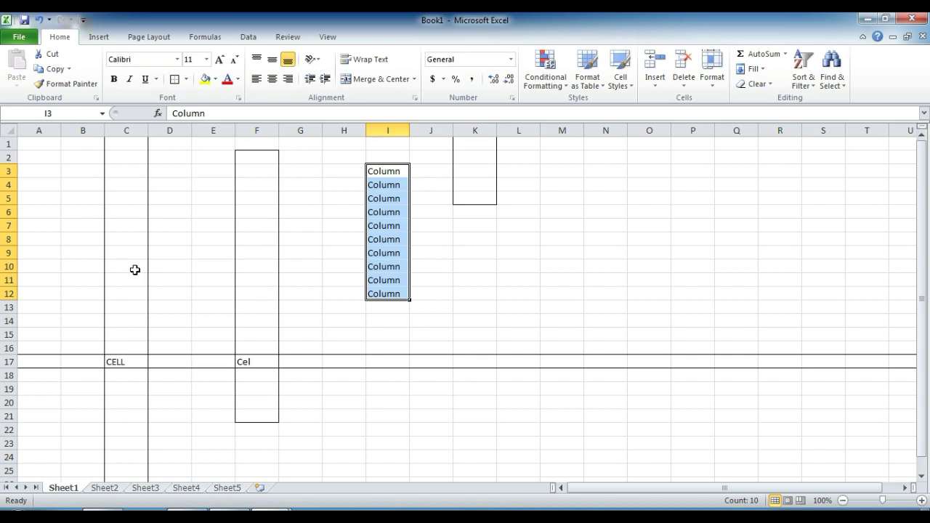
{"action": "left_click", "coordinate": [127, 361]}
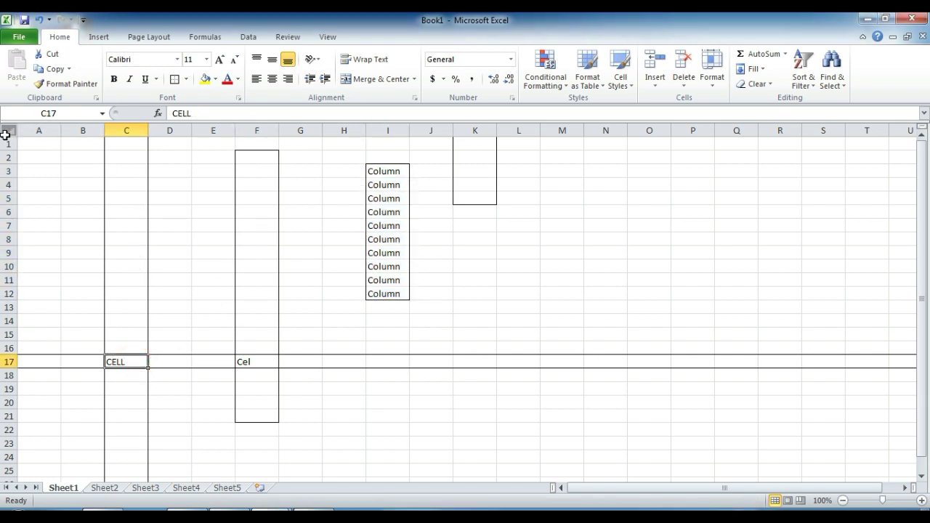
{"action": "left_click", "coordinate": [36, 131]}
{"action": "left_click", "coordinate": [83, 131]}
{"action": "left_click", "coordinate": [128, 142]}
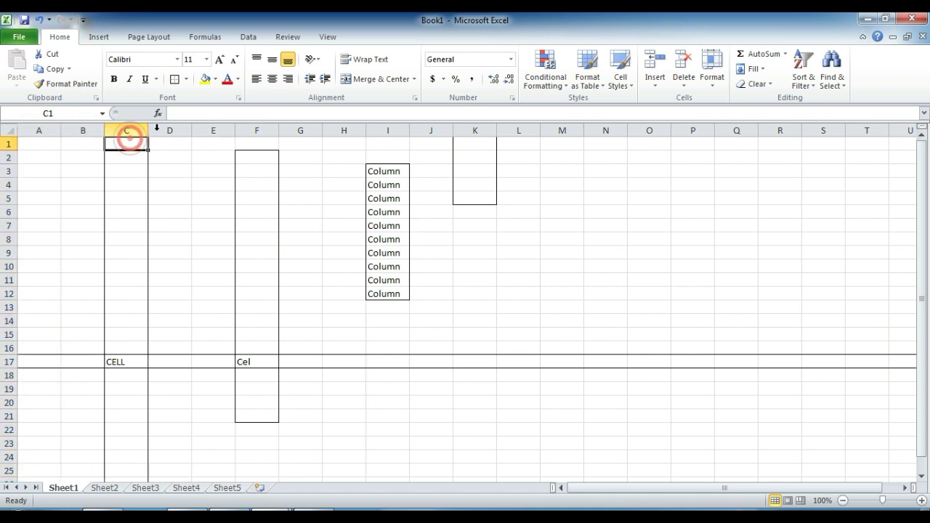
{"action": "left_click", "coordinate": [175, 130]}
{"action": "left_click", "coordinate": [303, 130]}
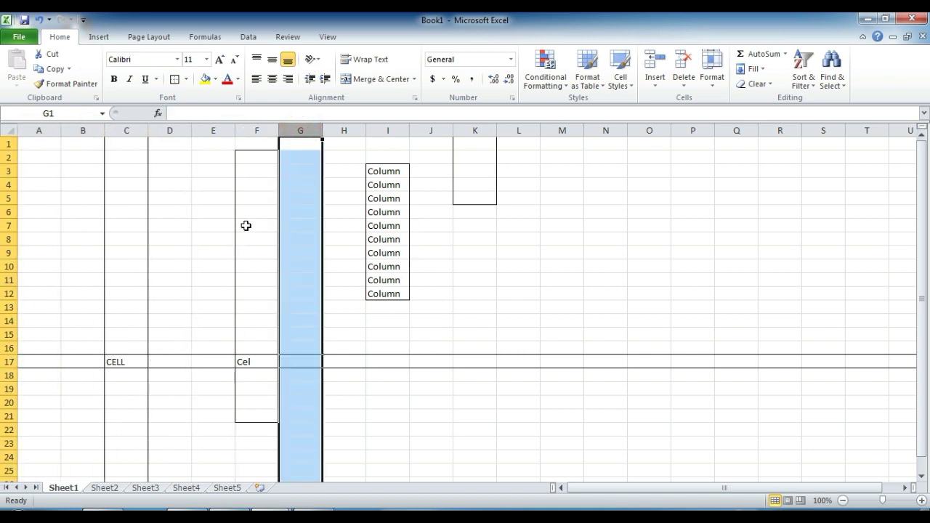
{"action": "left_click", "coordinate": [34, 130]}
{"action": "left_click", "coordinate": [83, 130]}
{"action": "left_click", "coordinate": [136, 131]}
{"action": "left_click", "coordinate": [180, 130]}
{"action": "left_click", "coordinate": [218, 130]}
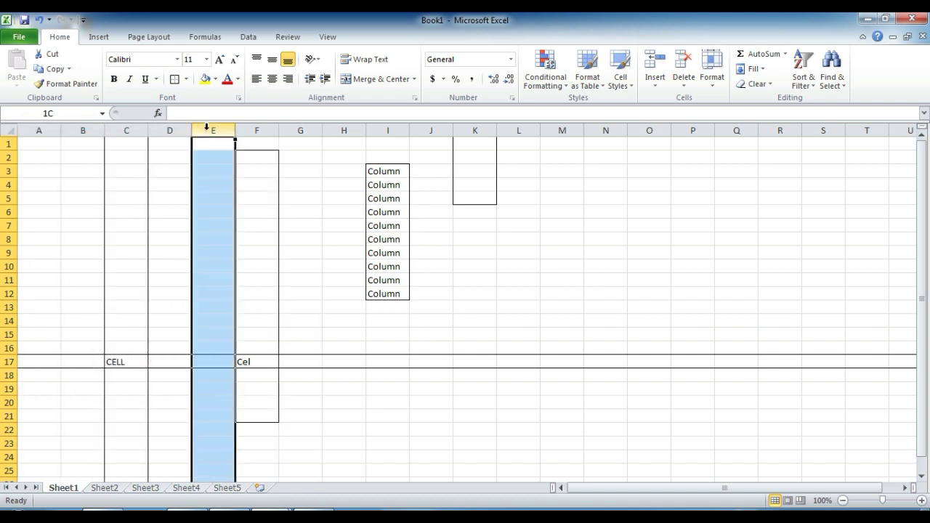
{"action": "left_click", "coordinate": [256, 130]}
{"action": "left_click", "coordinate": [353, 130]}
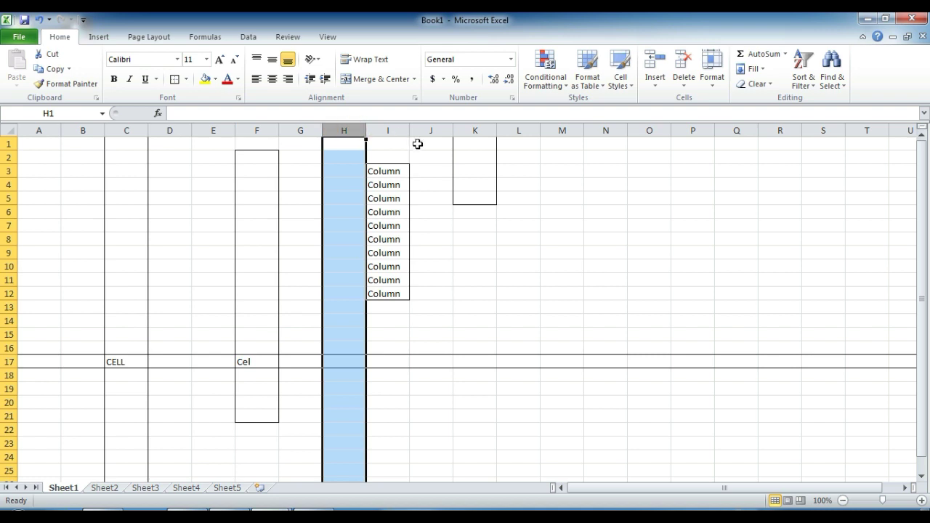
{"action": "left_click", "coordinate": [392, 130]}
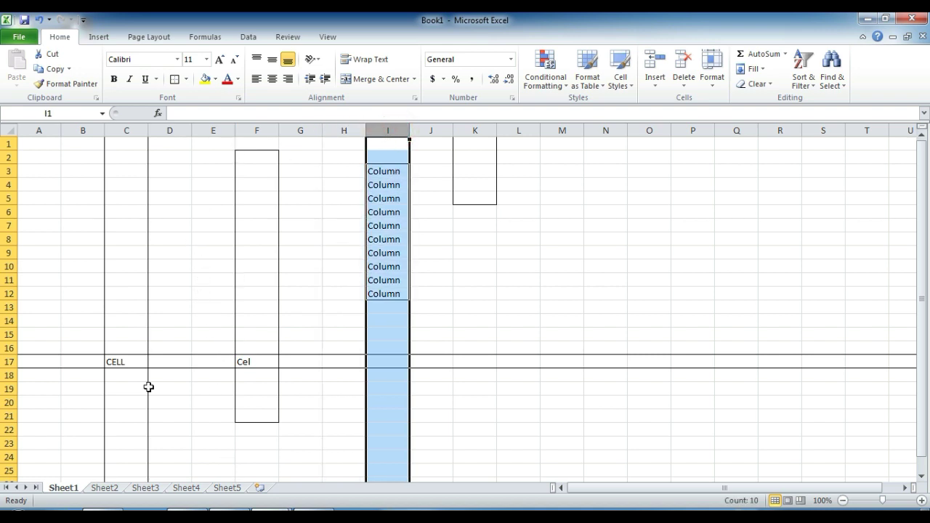
{"action": "left_click", "coordinate": [10, 211]}
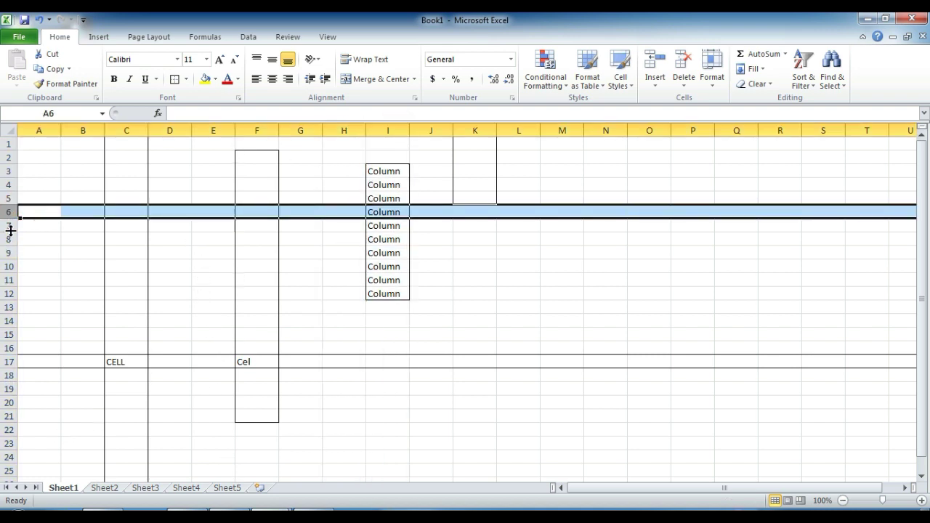
{"action": "left_click", "coordinate": [14, 244]}
{"action": "left_click", "coordinate": [130, 130]}
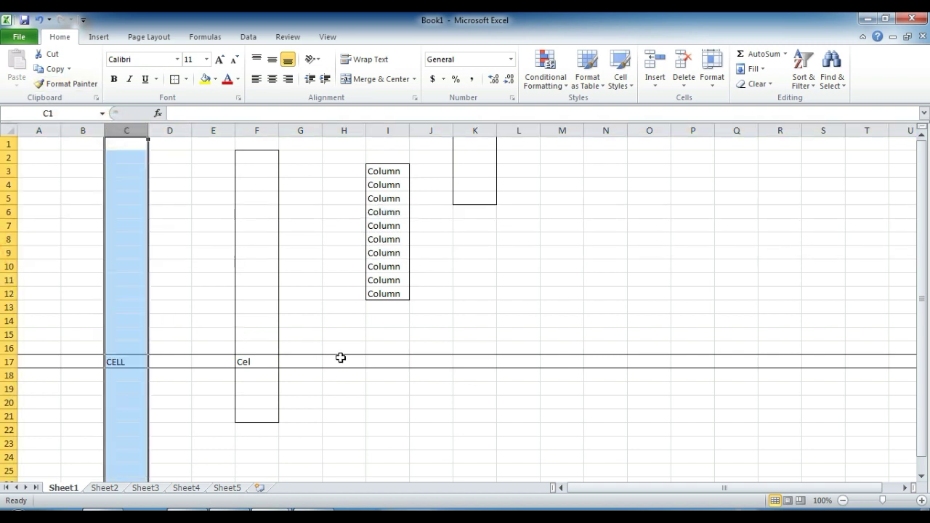
{"action": "left_click", "coordinate": [249, 361]}
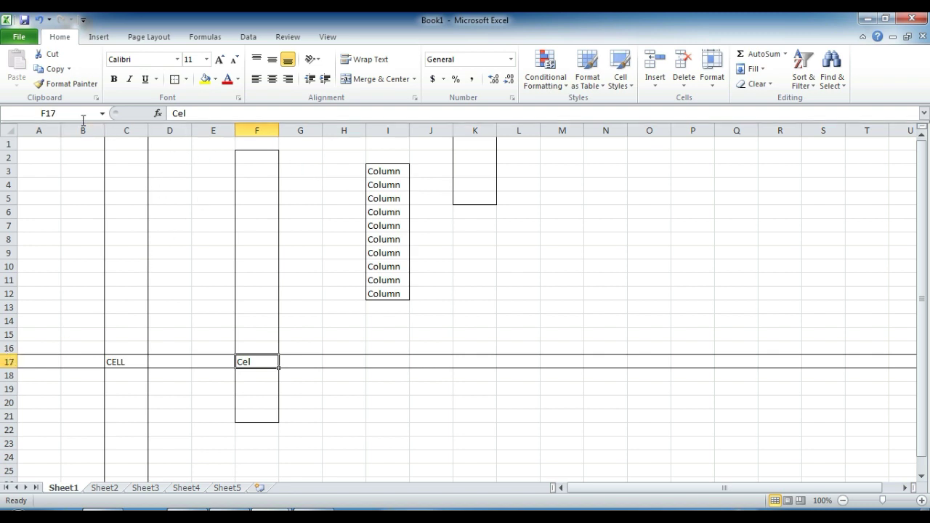
{"action": "left_click", "coordinate": [37, 114]}
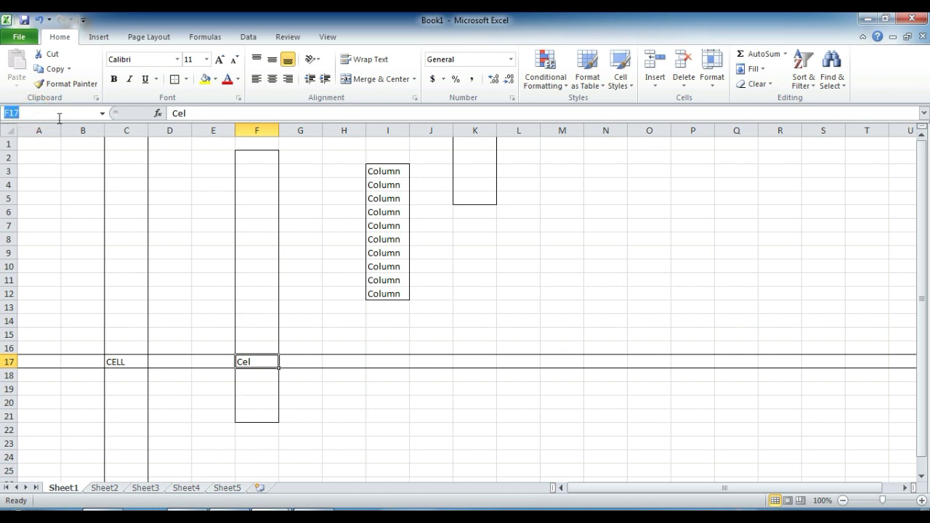
{"action": "left_click", "coordinate": [207, 114]}
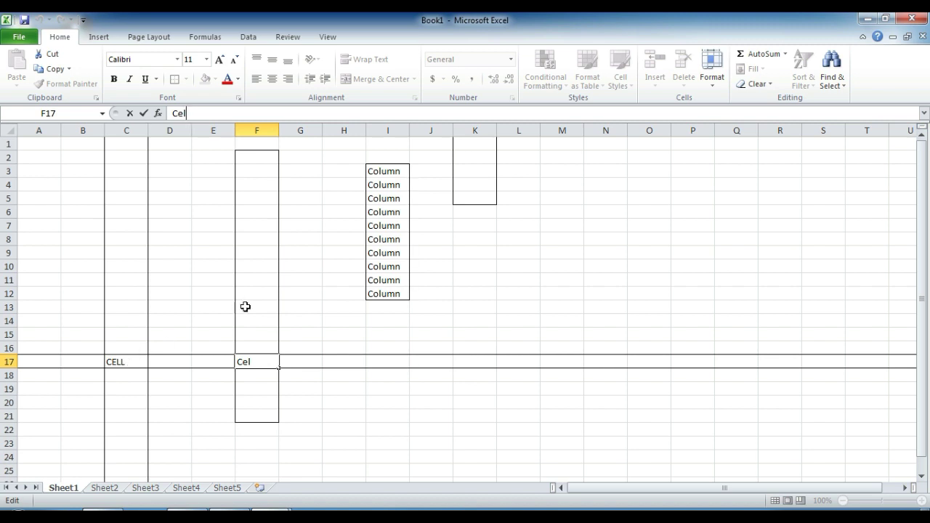
{"action": "left_click", "coordinate": [260, 357]}
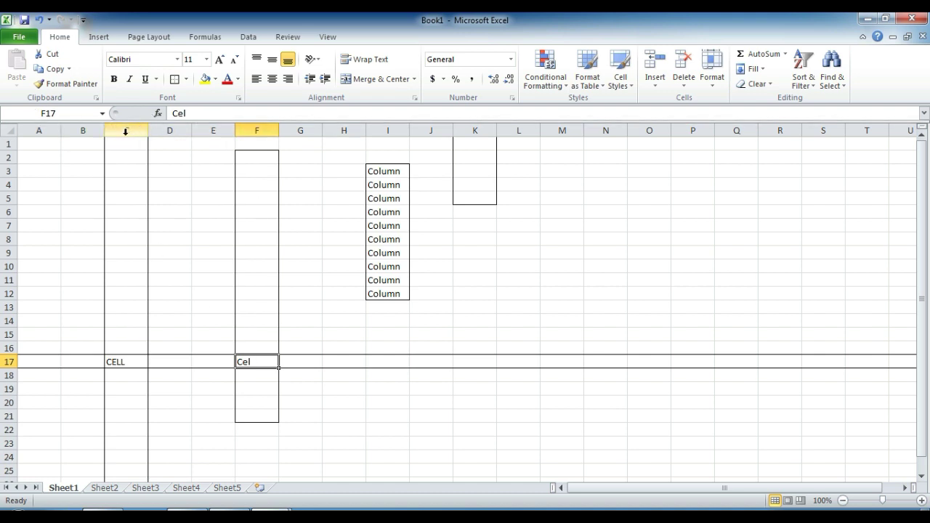
{"action": "left_click", "coordinate": [116, 362]}
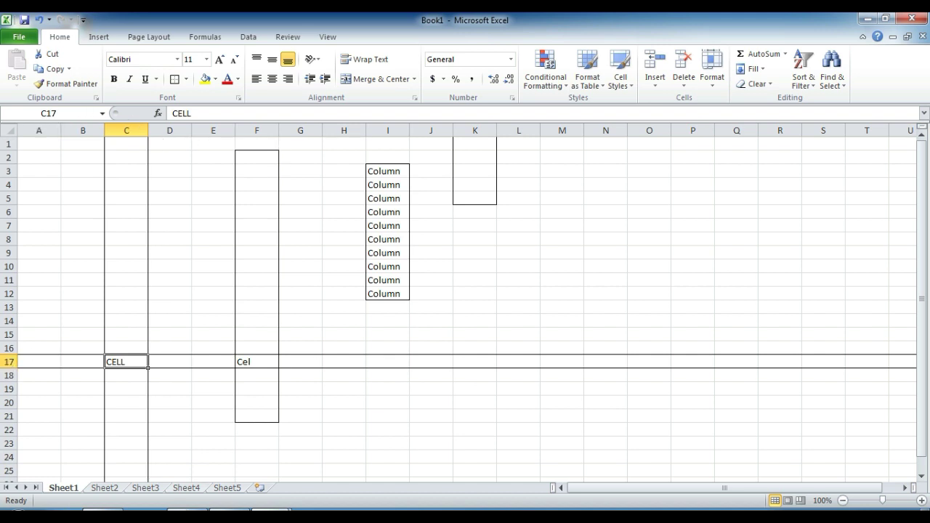
{"action": "left_click", "coordinate": [201, 185]}
{"action": "left_click", "coordinate": [127, 144]}
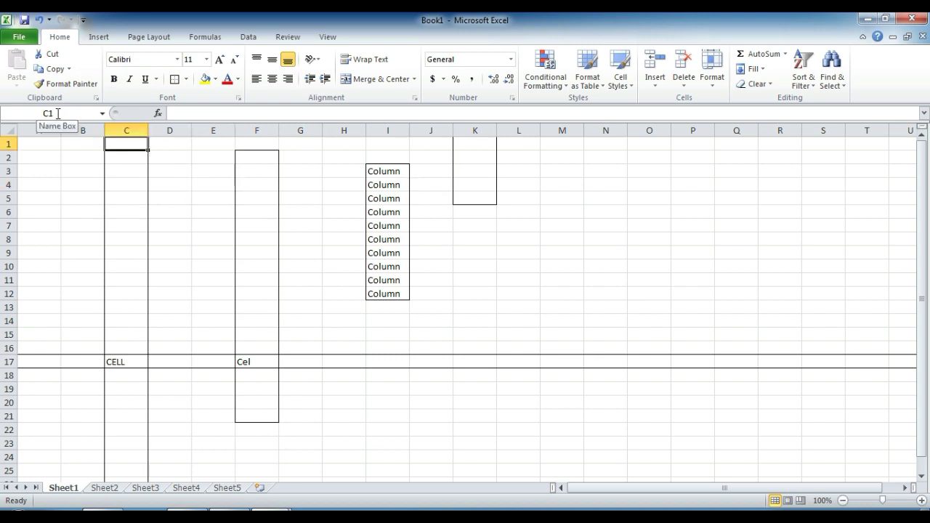
{"action": "left_click", "coordinate": [213, 252]}
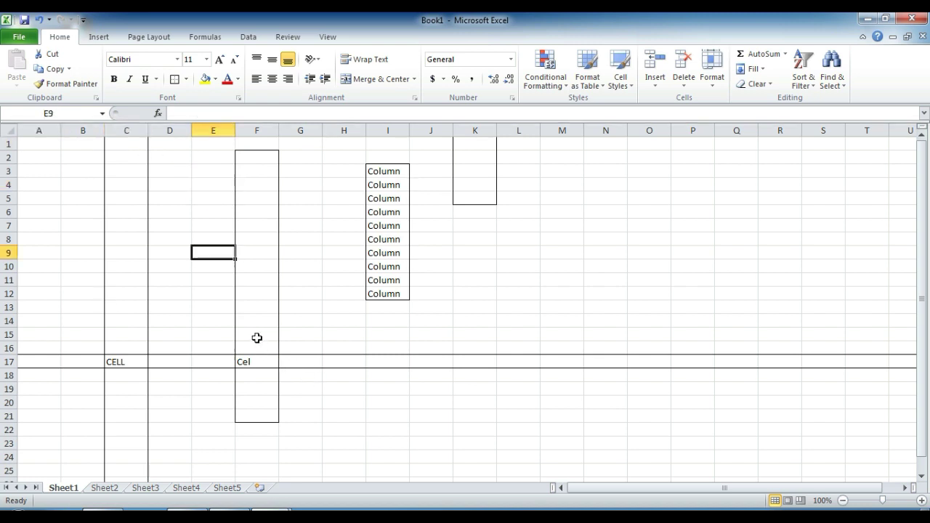
{"action": "left_click", "coordinate": [268, 364]}
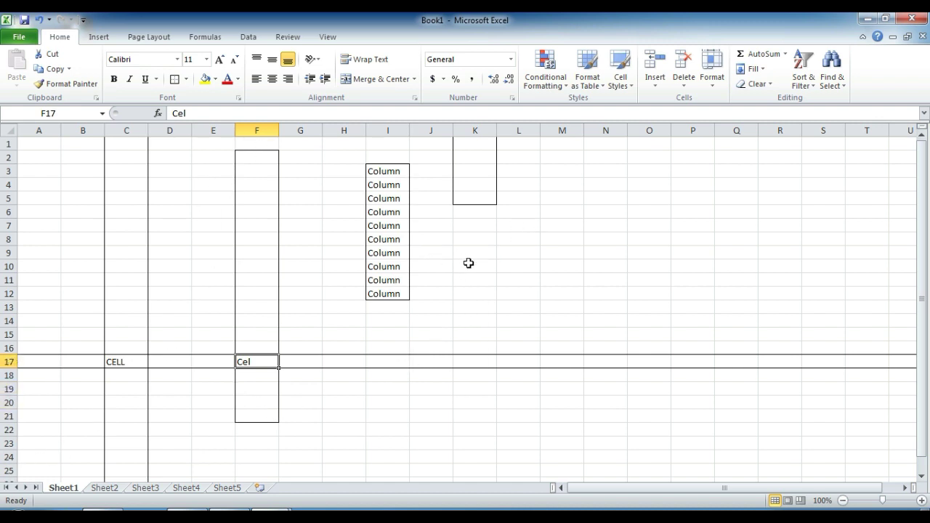
{"action": "left_click", "coordinate": [475, 187]}
{"action": "left_click", "coordinate": [475, 266]}
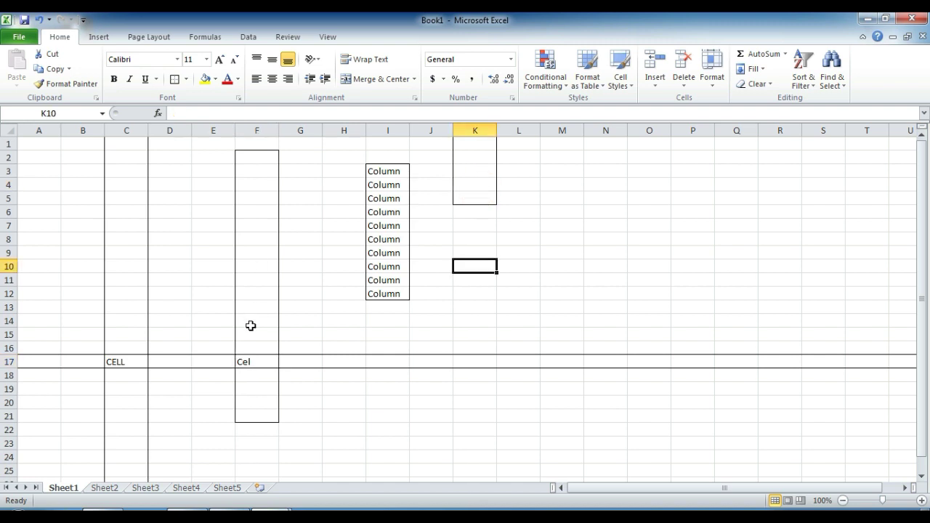
{"action": "left_click", "coordinate": [255, 321]}
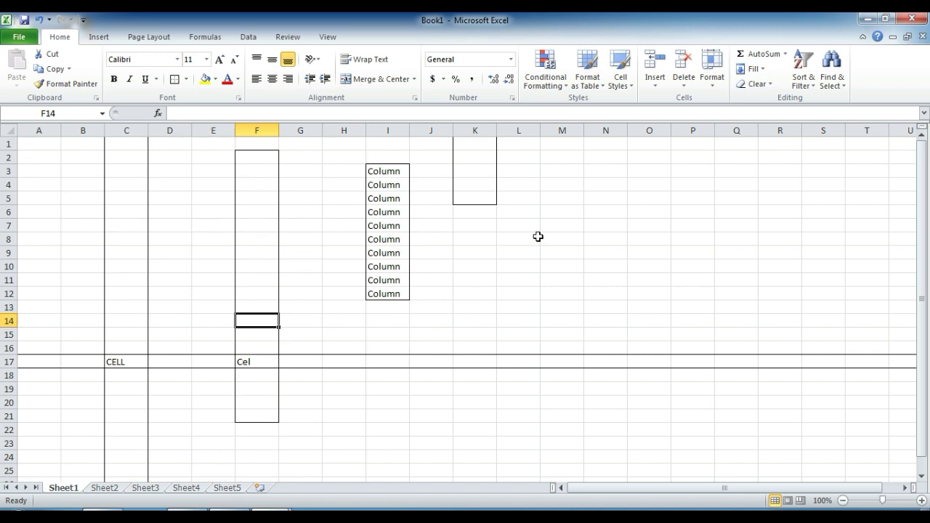
{"action": "left_click_drag", "start_coordinate": [606, 189], "coordinate": [606, 294]}
{"action": "left_click", "coordinate": [647, 254]}
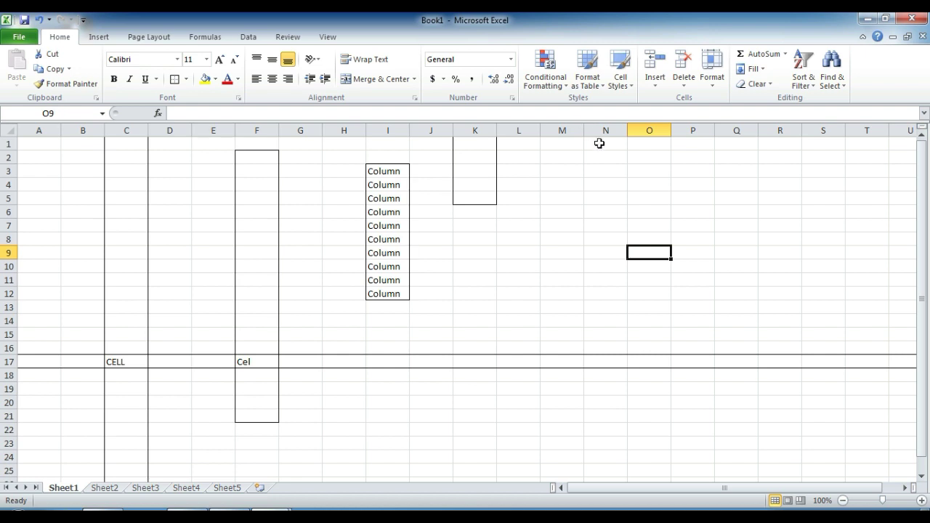
{"action": "left_click_drag", "start_coordinate": [600, 143], "coordinate": [614, 318]}
{"action": "left_click_drag", "start_coordinate": [481, 240], "coordinate": [742, 289]}
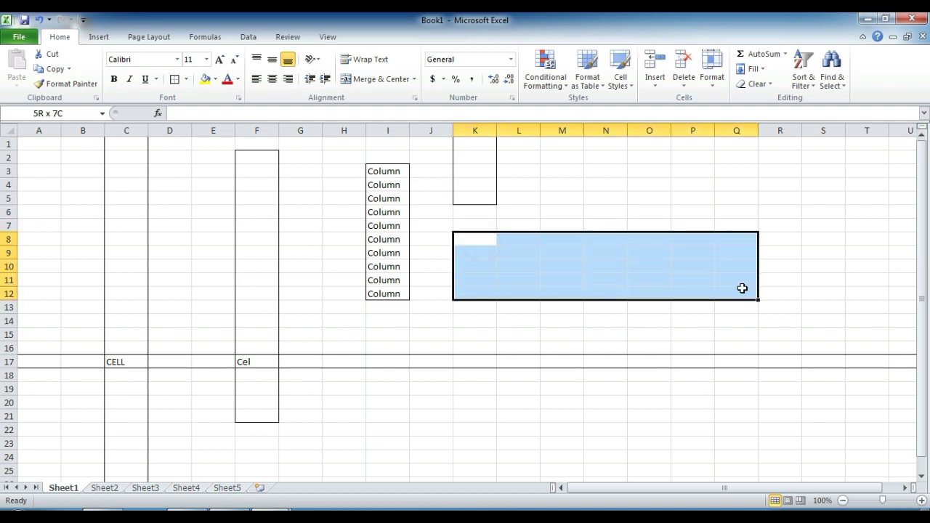
{"action": "left_click", "coordinate": [576, 227]}
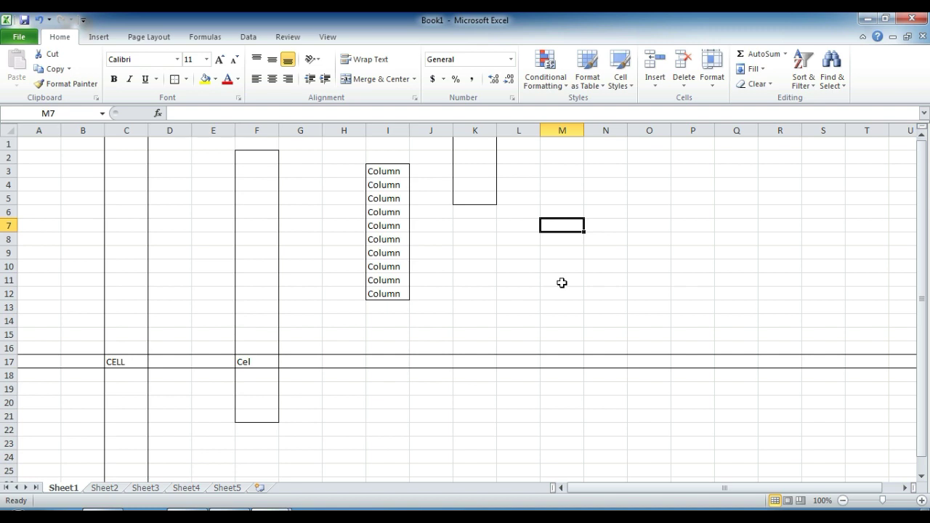
{"action": "left_click", "coordinate": [560, 275]}
{"action": "left_click", "coordinate": [472, 289]}
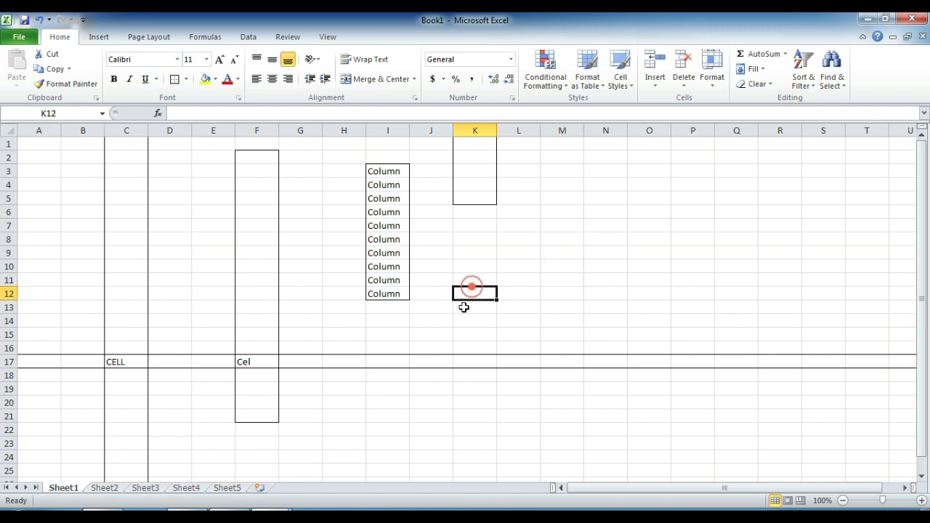
{"action": "left_click", "coordinate": [427, 306]}
{"action": "left_click", "coordinate": [353, 336]}
{"action": "left_click", "coordinate": [181, 266]}
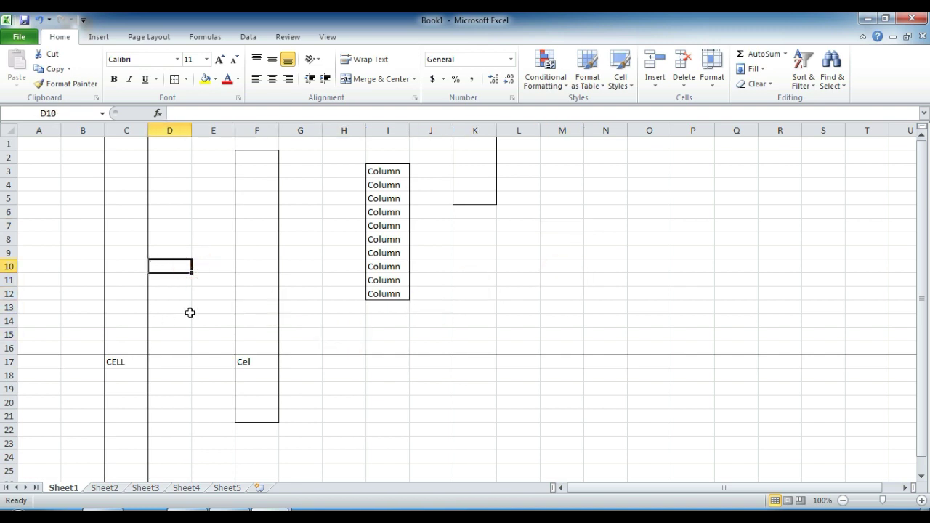
{"action": "left_click", "coordinate": [195, 241]}
{"action": "left_click", "coordinate": [109, 236]}
{"action": "left_click", "coordinate": [65, 227]}
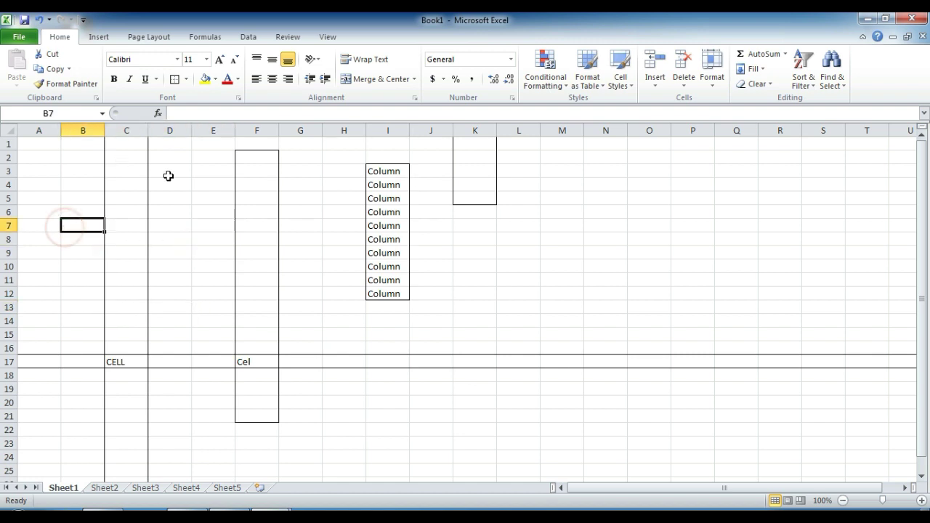
{"action": "left_click", "coordinate": [168, 176]}
{"action": "left_click", "coordinate": [207, 238]}
{"action": "left_click", "coordinate": [220, 199]}
{"action": "left_click", "coordinate": [167, 199]}
{"action": "left_click", "coordinate": [96, 211]}
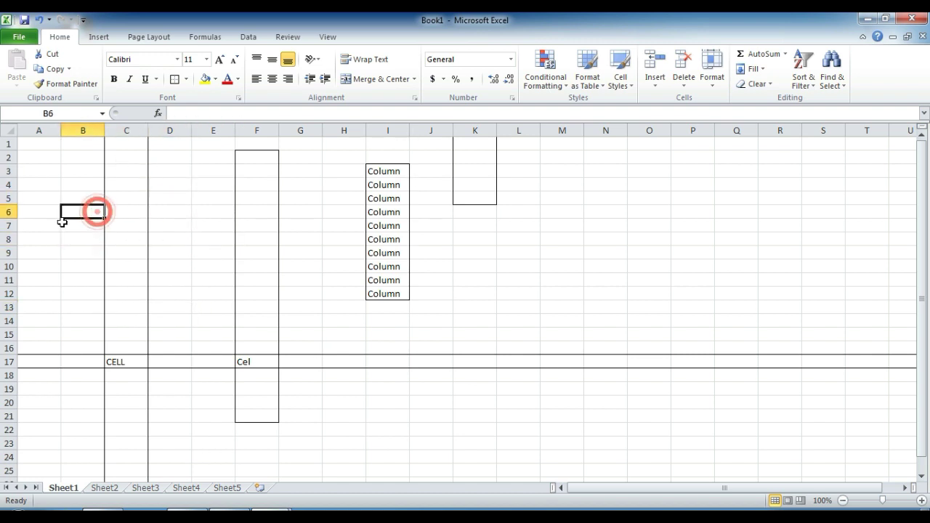
{"action": "left_click", "coordinate": [52, 266]}
{"action": "left_click", "coordinate": [117, 278]}
{"action": "left_click", "coordinate": [247, 309]}
{"action": "left_click", "coordinate": [351, 275]}
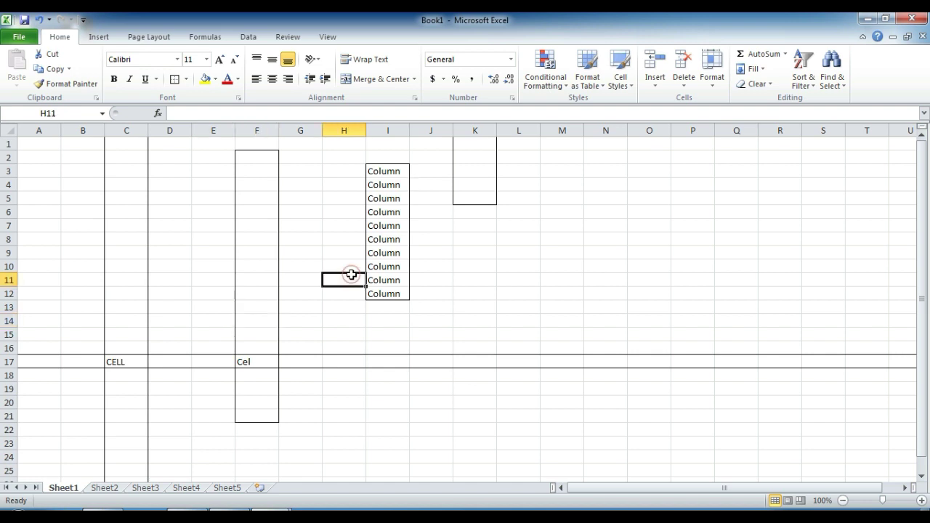
{"action": "left_click", "coordinate": [314, 254]}
{"action": "left_click", "coordinate": [344, 210]}
{"action": "left_click", "coordinate": [290, 199]}
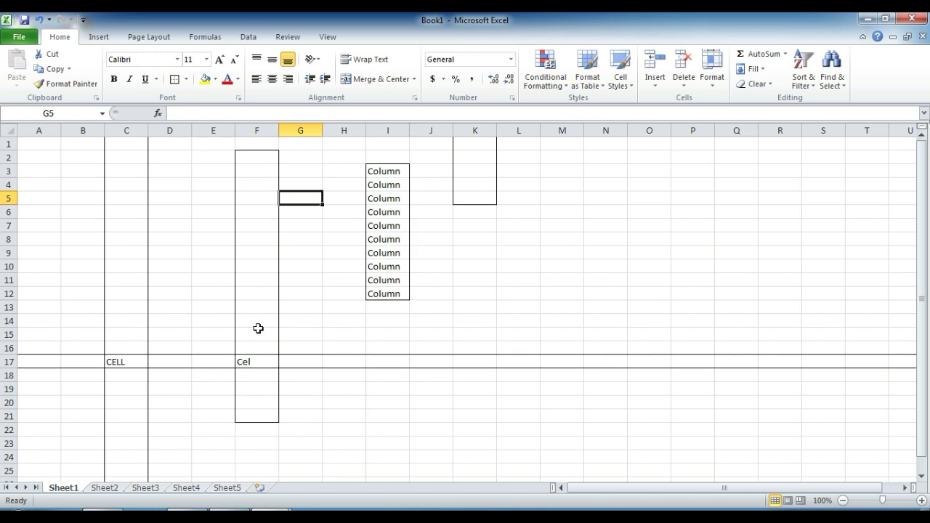
{"action": "left_click", "coordinate": [391, 330]}
{"action": "left_click", "coordinate": [177, 293]}
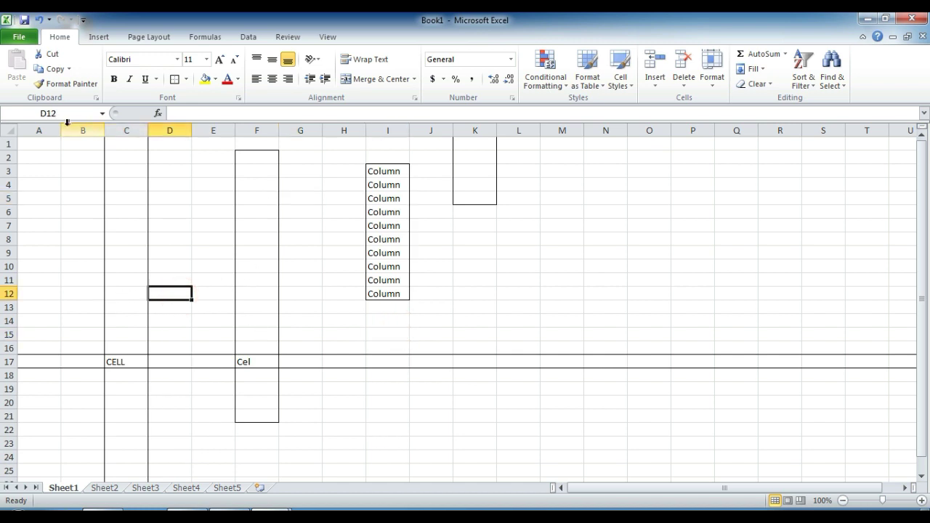
{"action": "left_click", "coordinate": [44, 130]}
{"action": "left_click", "coordinate": [125, 130]}
{"action": "left_click", "coordinate": [213, 130]}
{"action": "left_click", "coordinate": [334, 130]}
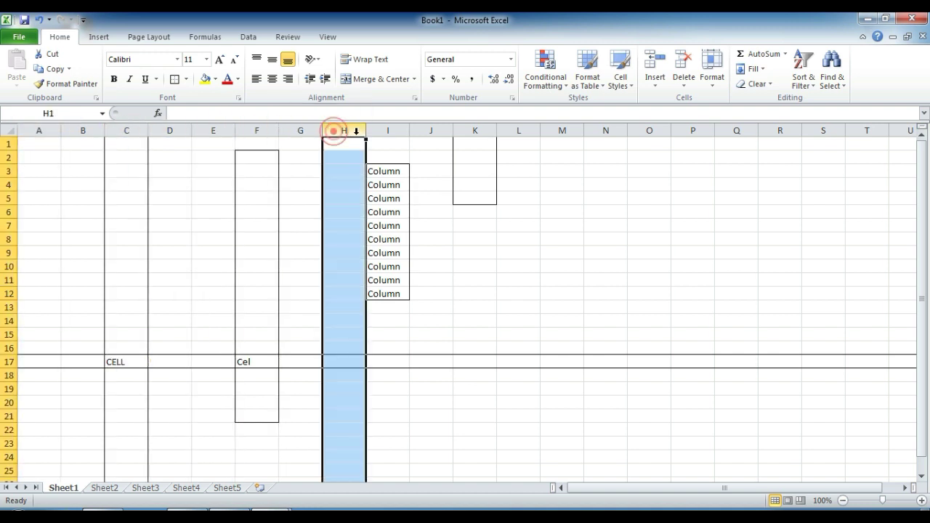
{"action": "left_click", "coordinate": [10, 171]}
{"action": "left_click", "coordinate": [14, 212]}
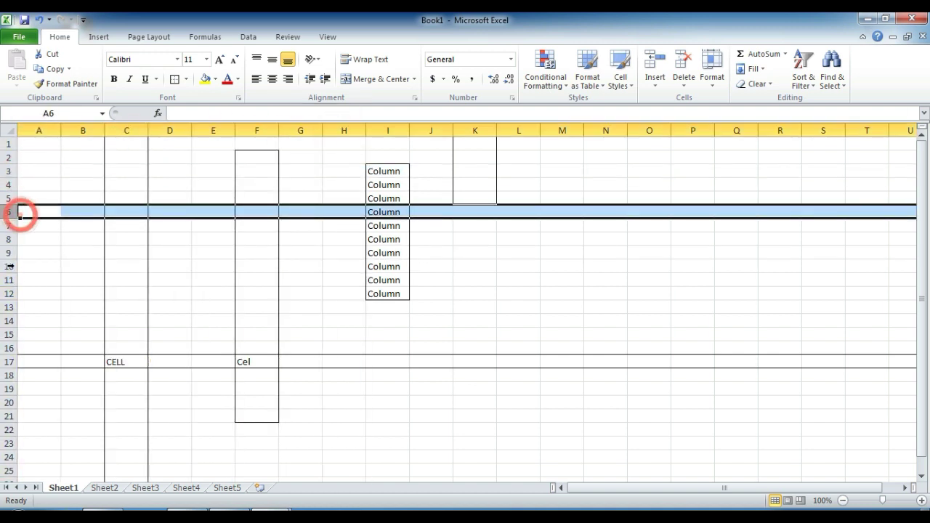
{"action": "left_click", "coordinate": [10, 267]}
{"action": "left_click", "coordinate": [14, 307]}
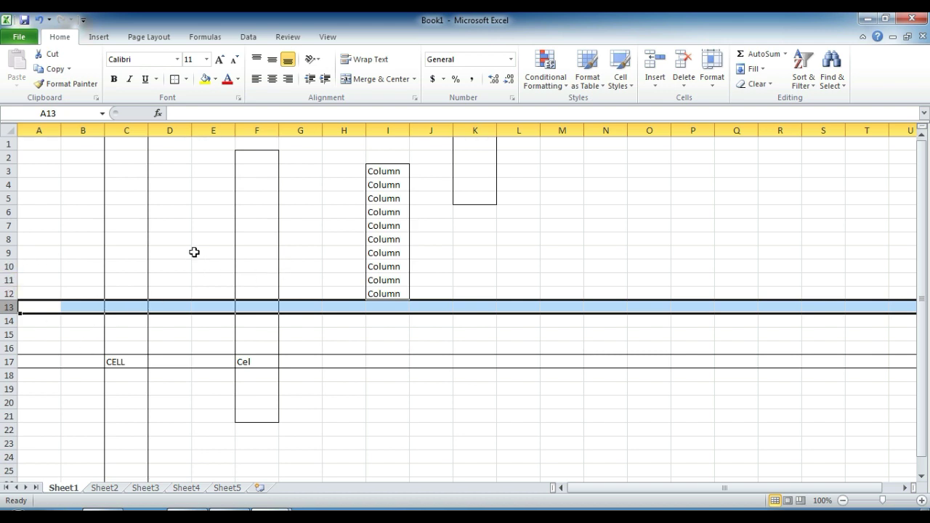
{"action": "left_click", "coordinate": [179, 227]}
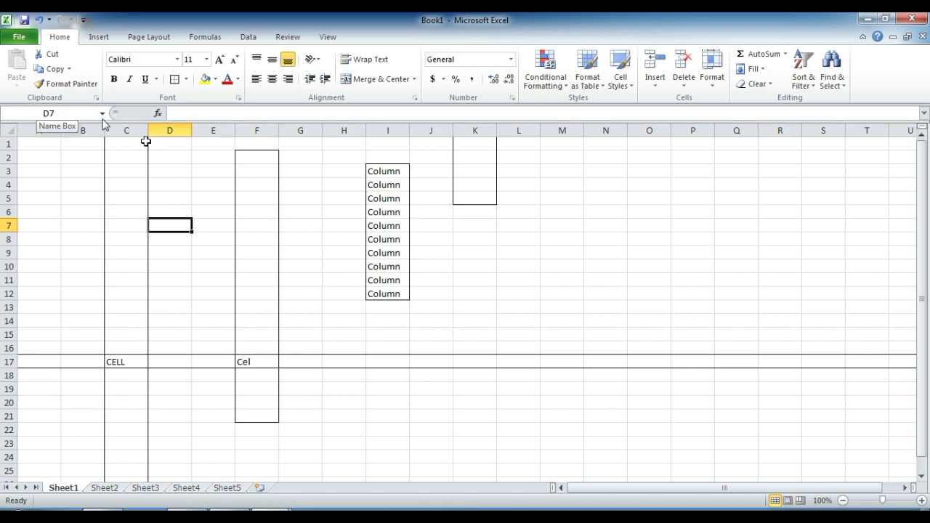
{"action": "left_click", "coordinate": [327, 223]}
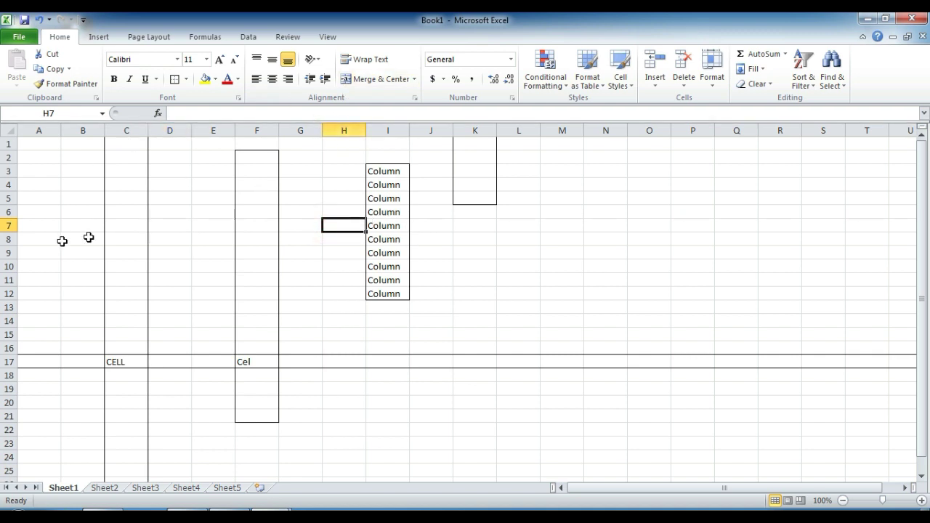
{"action": "left_click", "coordinate": [677, 212]}
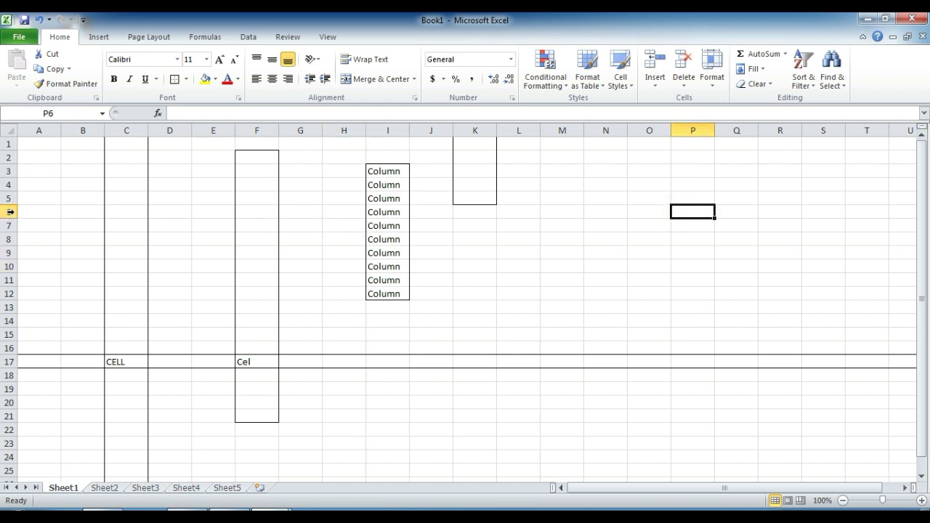
{"action": "left_click", "coordinate": [194, 392]}
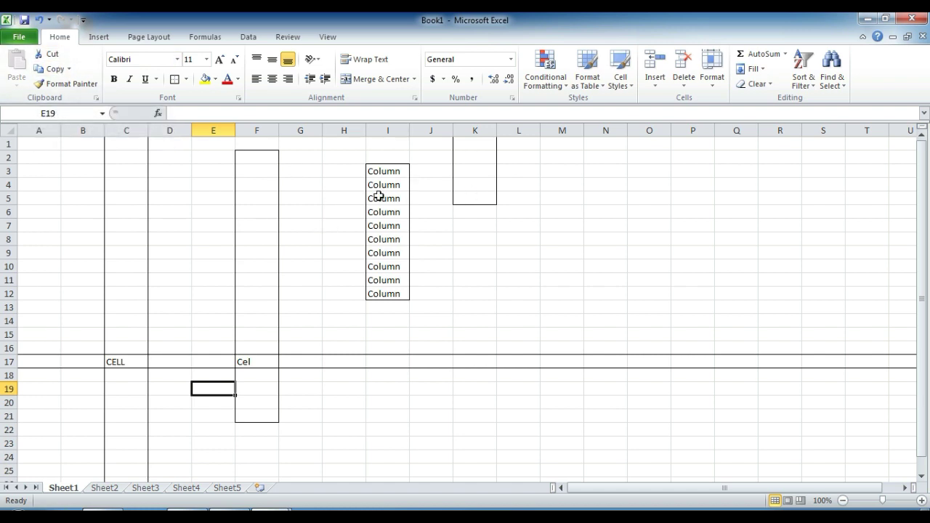
{"action": "left_click", "coordinate": [257, 363]}
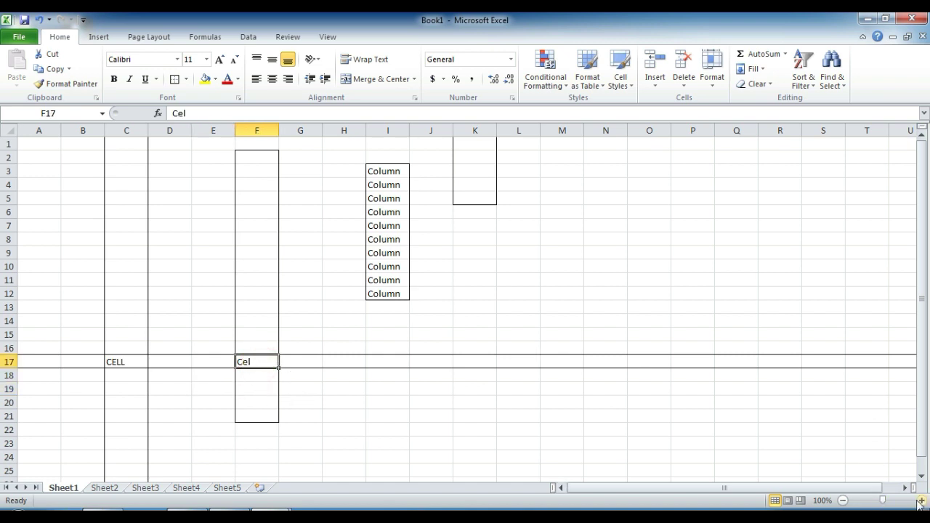
Step: Zoom the sheet to 150% and fix F17 by adding 'l' so Cel becomes Cell
{"action": "left_click", "coordinate": [9, 239]}
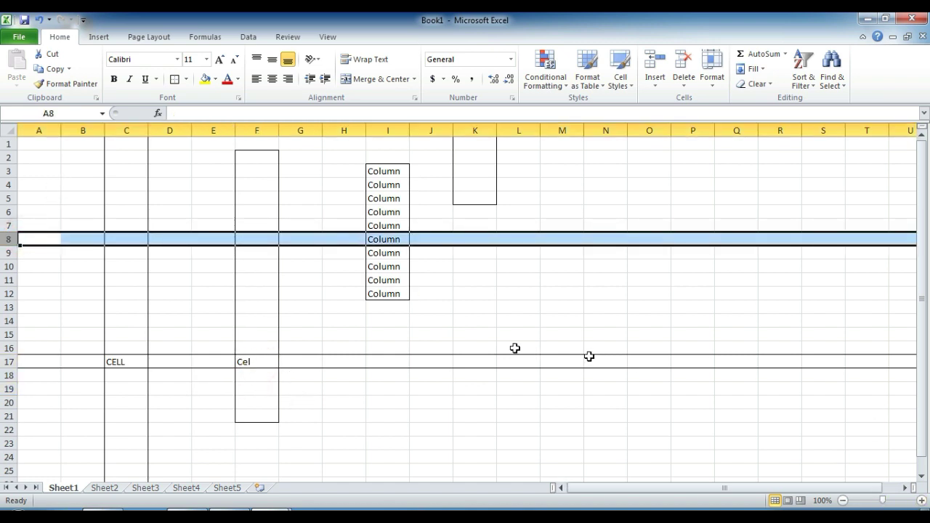
{"action": "left_click", "coordinate": [492, 307]}
{"action": "left_click", "coordinate": [415, 240]}
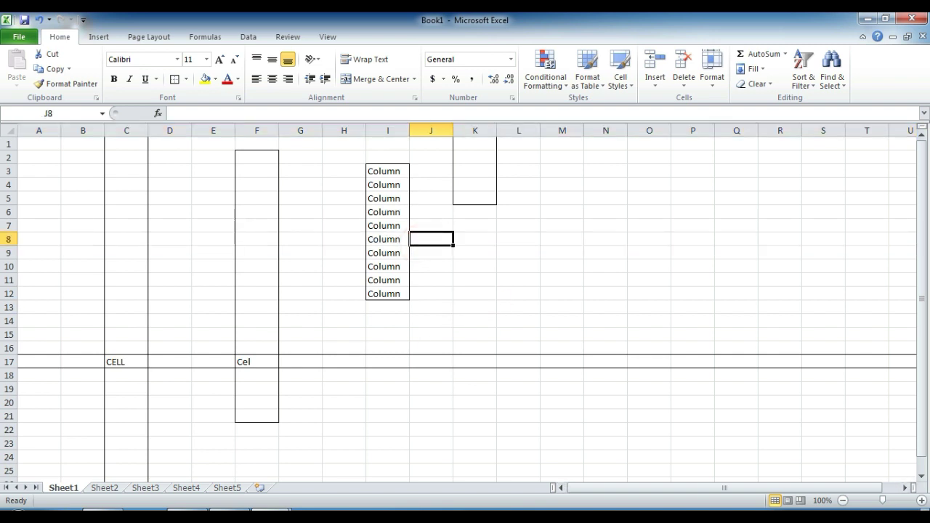
{"action": "left_click", "coordinate": [922, 501]}
{"action": "left_click", "coordinate": [922, 501]}
{"action": "left_click", "coordinate": [921, 500]}
{"action": "left_click", "coordinate": [922, 500]}
{"action": "left_click", "coordinate": [921, 501]}
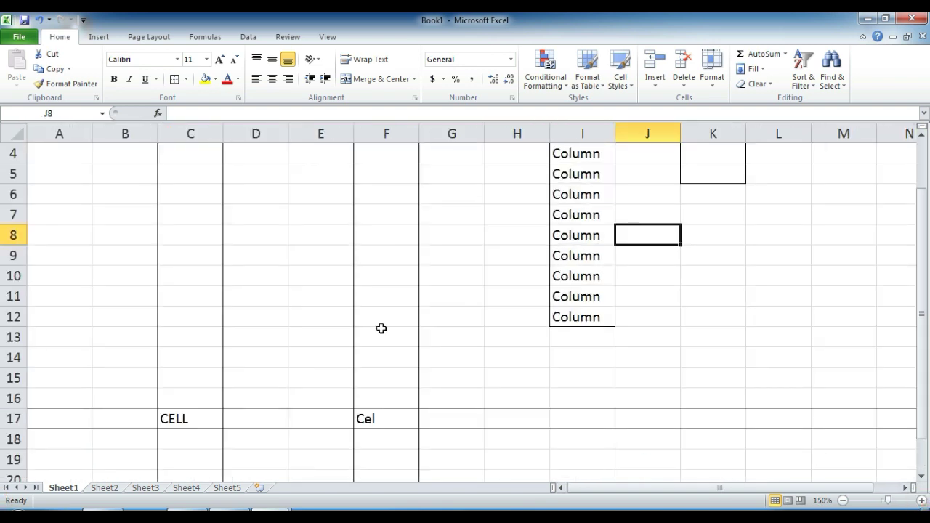
{"action": "left_click", "coordinate": [400, 424]}
{"action": "double_click", "coordinate": [400, 423]}
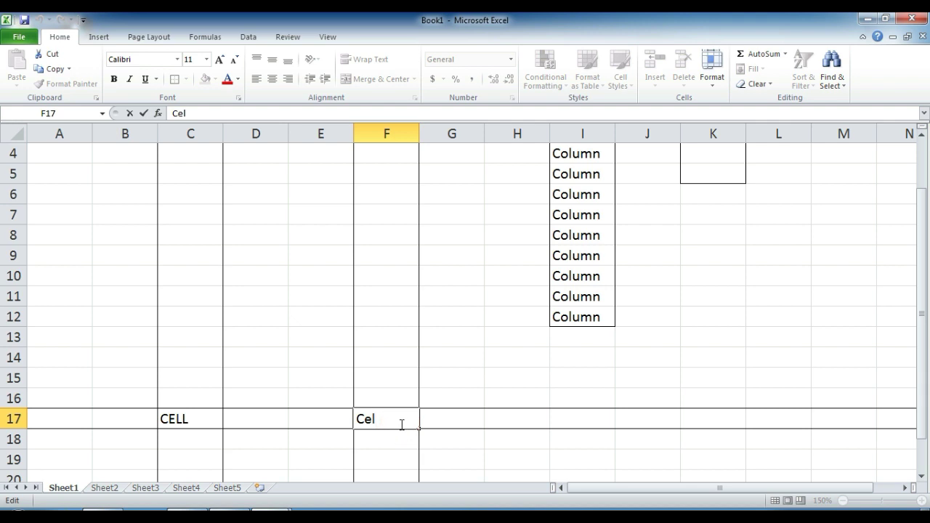
{"action": "type", "text": "l"}
{"action": "key", "text": "Return"}
{"action": "left_click", "coordinate": [399, 425]}
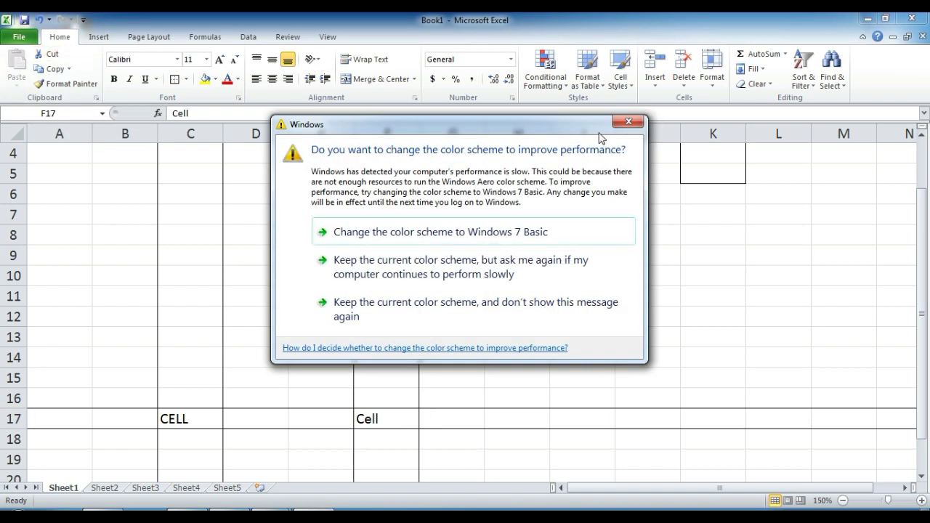
Step: Dismiss the colour-scheme prompt, then cut Cell from F17 and paste it into K10
{"action": "left_click", "coordinate": [628, 122]}
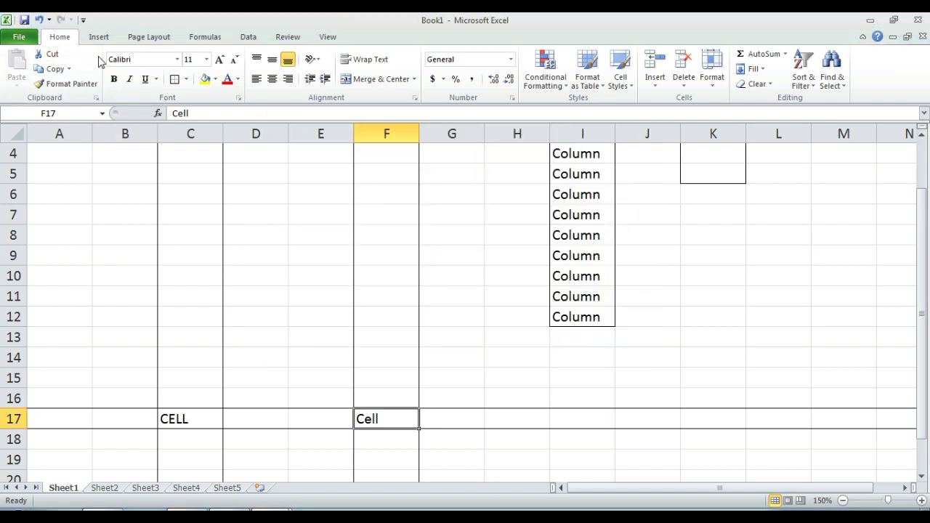
{"action": "left_click", "coordinate": [55, 54]}
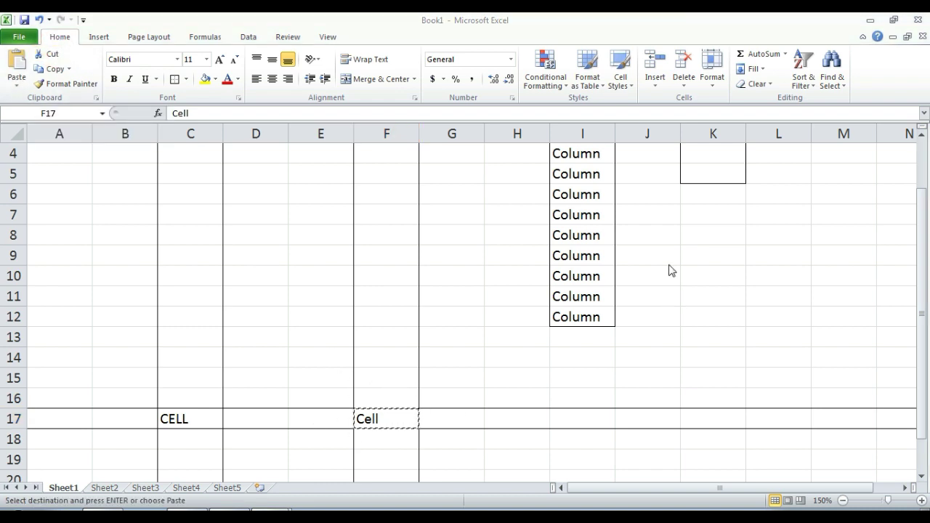
{"action": "left_click", "coordinate": [670, 265]}
{"action": "left_click", "coordinate": [712, 273]}
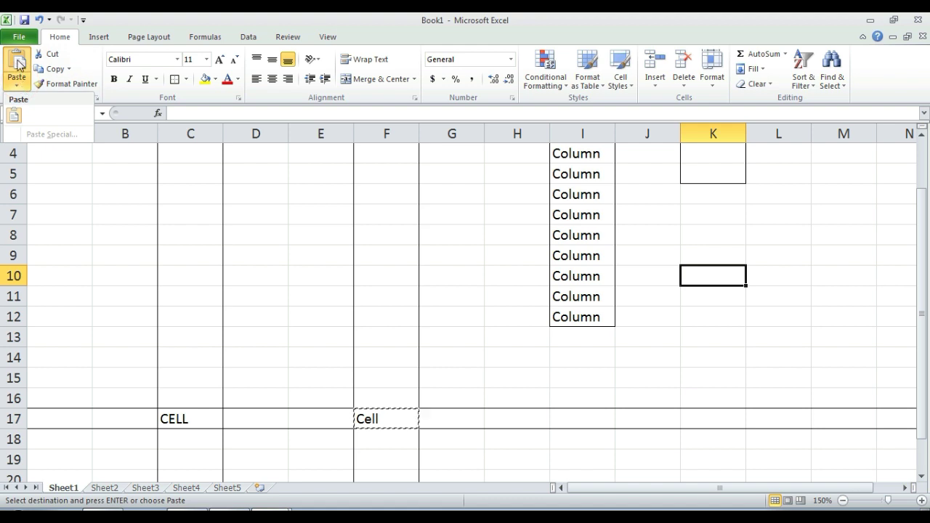
{"action": "left_click", "coordinate": [17, 61]}
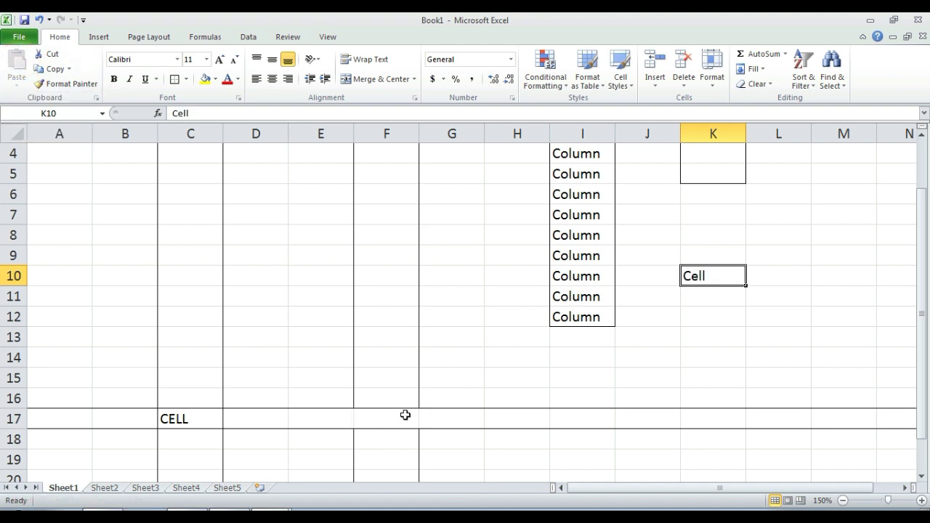
{"action": "left_click", "coordinate": [714, 274]}
{"action": "left_click", "coordinate": [720, 312]}
{"action": "left_click", "coordinate": [720, 279]}
{"action": "left_click", "coordinate": [197, 419]}
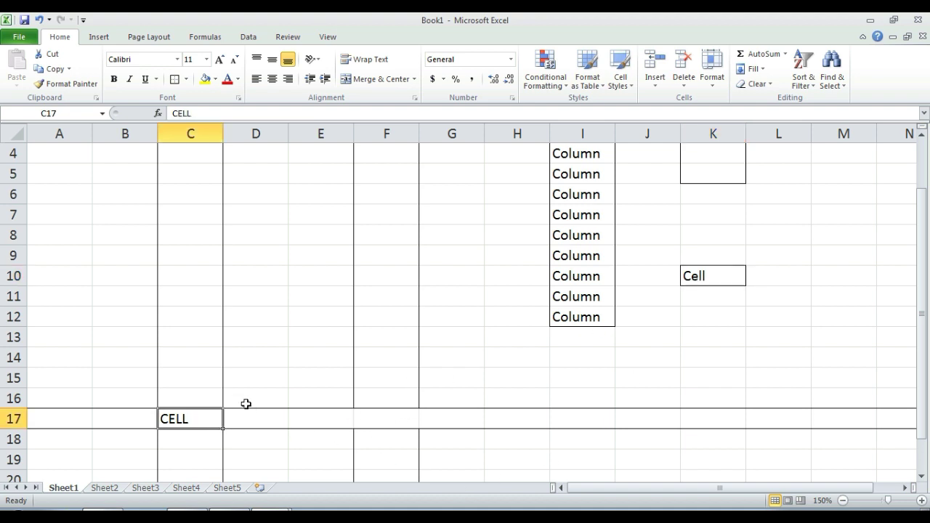
{"action": "left_click", "coordinate": [192, 420]}
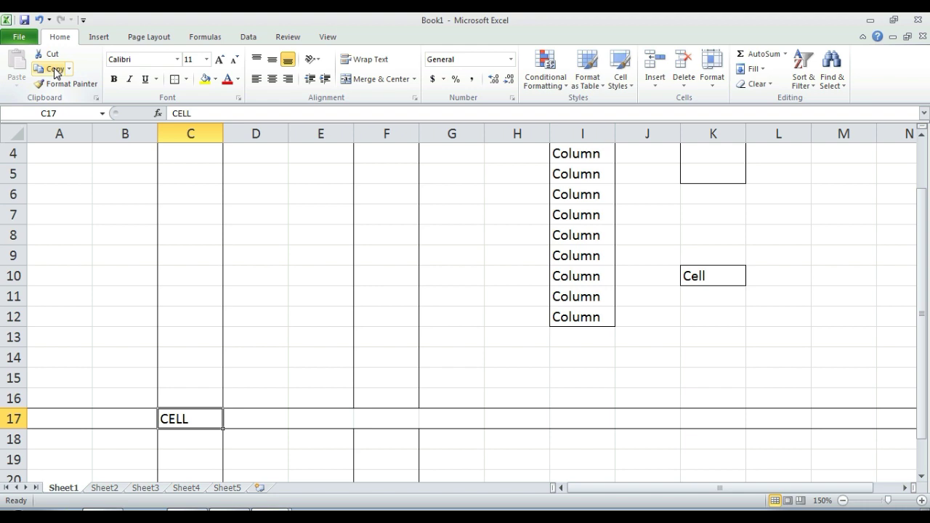
{"action": "left_click", "coordinate": [55, 70]}
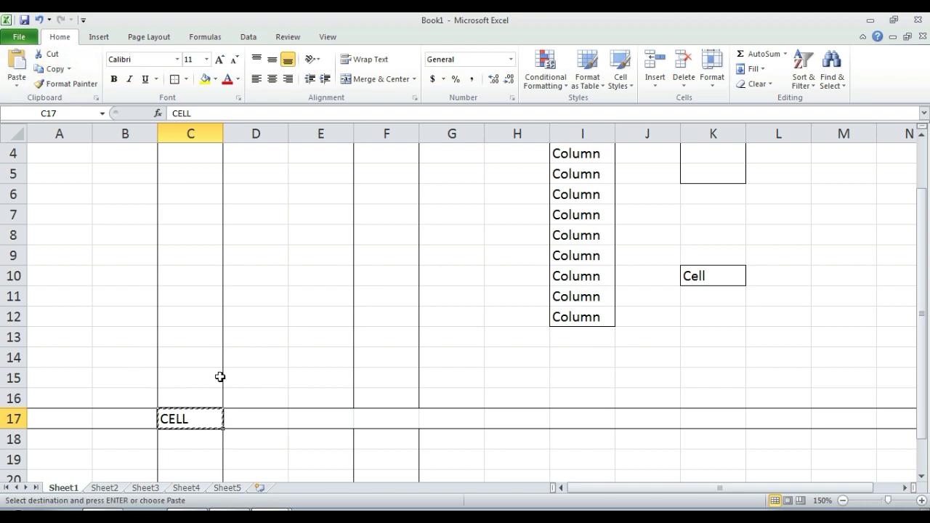
{"action": "left_click", "coordinate": [726, 234]}
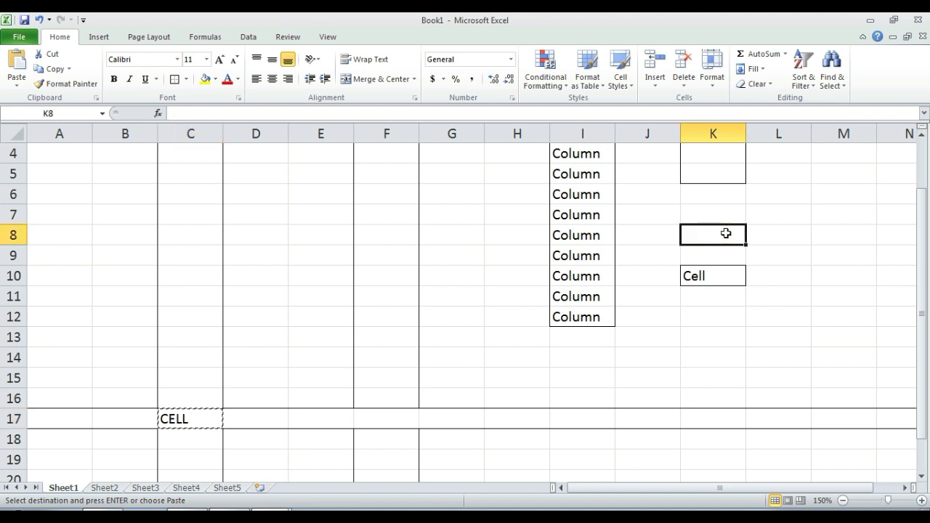
{"action": "key", "text": "ctrl+v"}
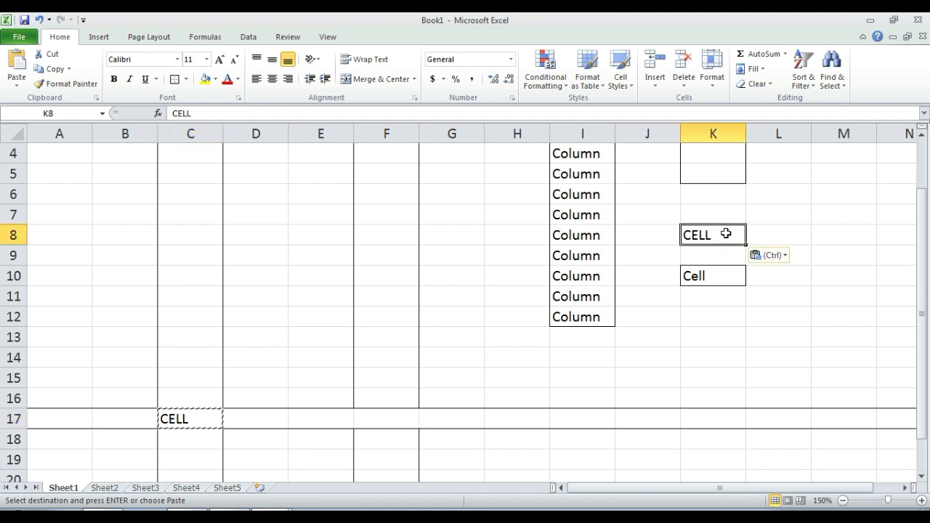
{"action": "left_click", "coordinate": [193, 417]}
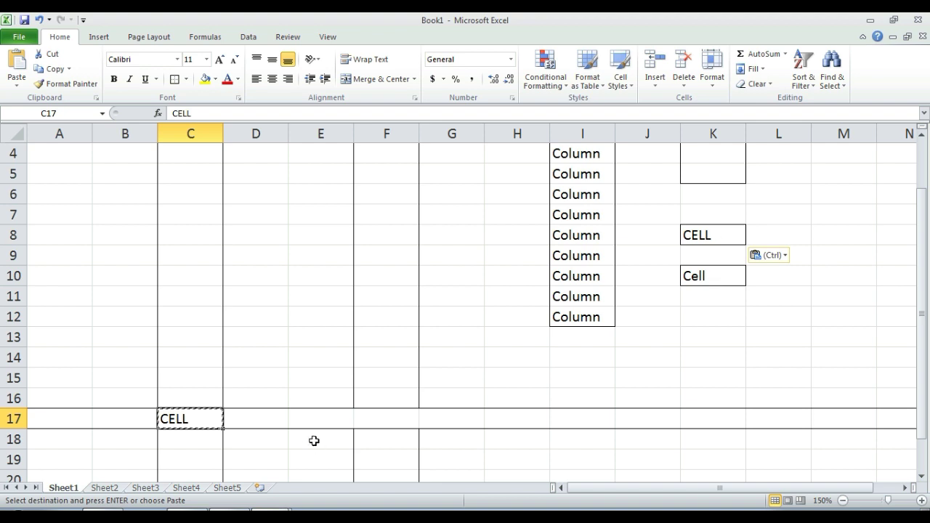
{"action": "left_click", "coordinate": [368, 424]}
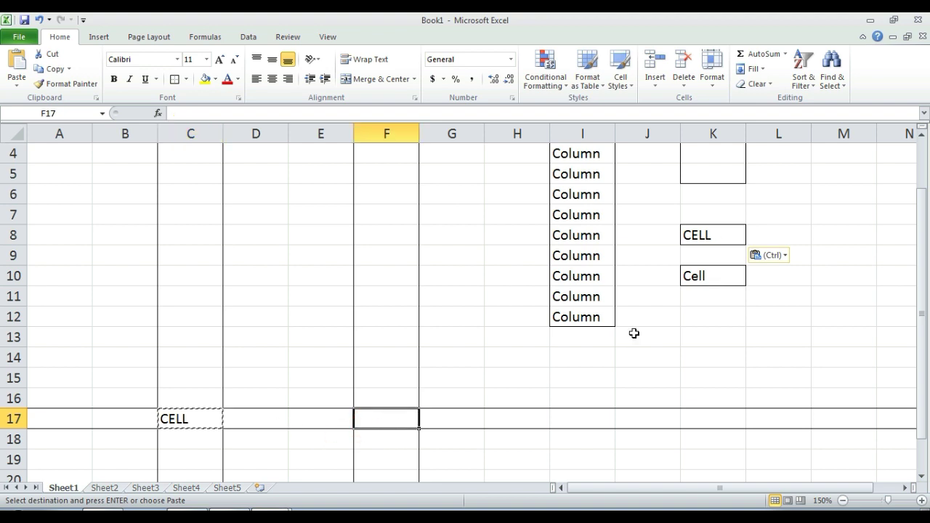
{"action": "left_click", "coordinate": [719, 295]}
{"action": "left_click", "coordinate": [175, 420]}
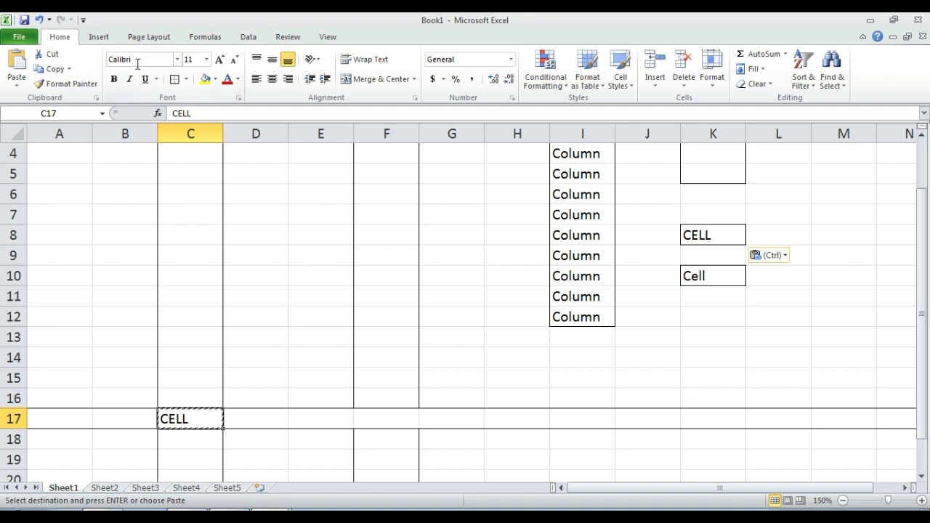
{"action": "left_click", "coordinate": [255, 276]}
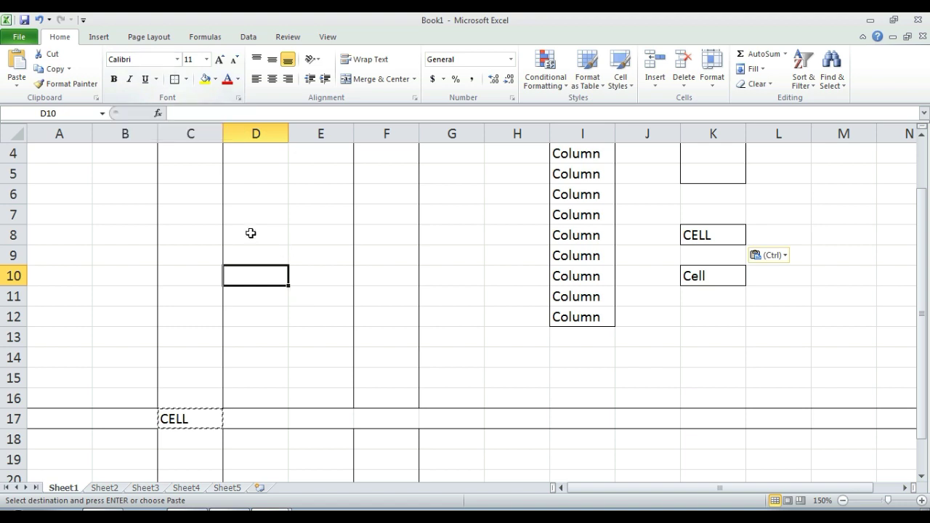
{"action": "left_click", "coordinate": [188, 417]}
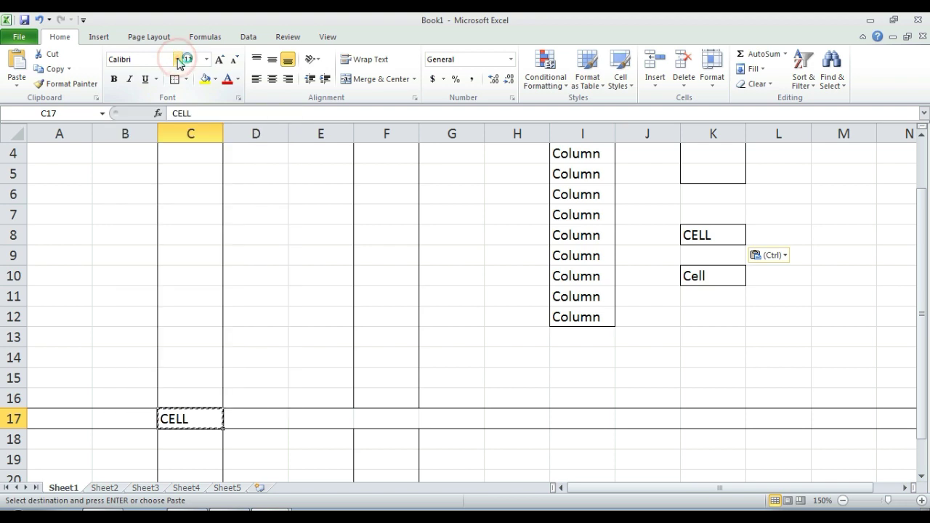
{"action": "left_click", "coordinate": [178, 59]}
Step: Select K6:K11 and zoom the sheet in to 180%
{"action": "left_click", "coordinate": [723, 209]}
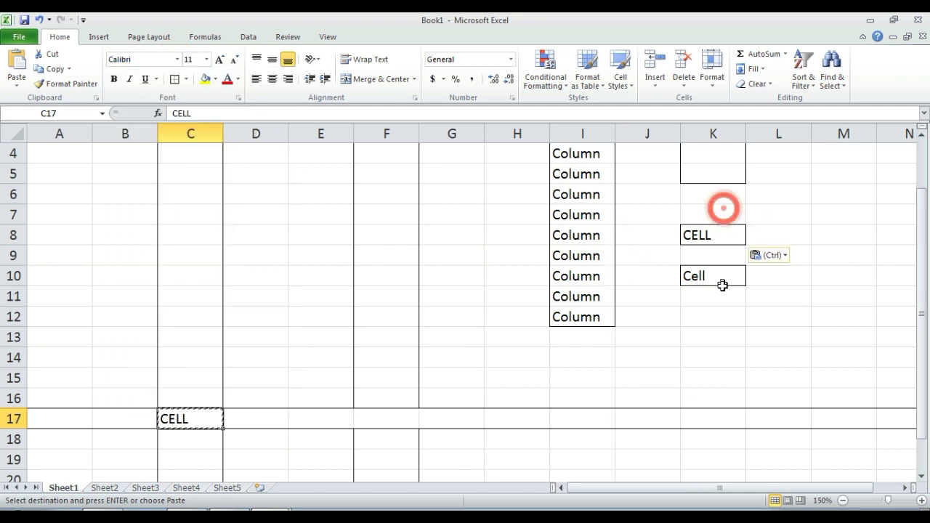
{"action": "left_click_drag", "start_coordinate": [713, 194], "coordinate": [716, 298]}
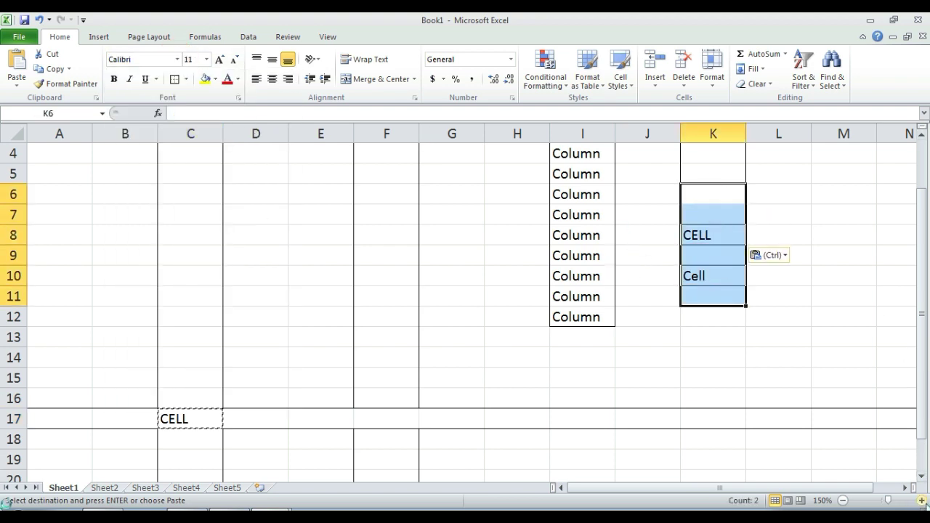
{"action": "left_click", "coordinate": [921, 500]}
{"action": "left_click", "coordinate": [921, 500]}
{"action": "left_click", "coordinate": [921, 500]}
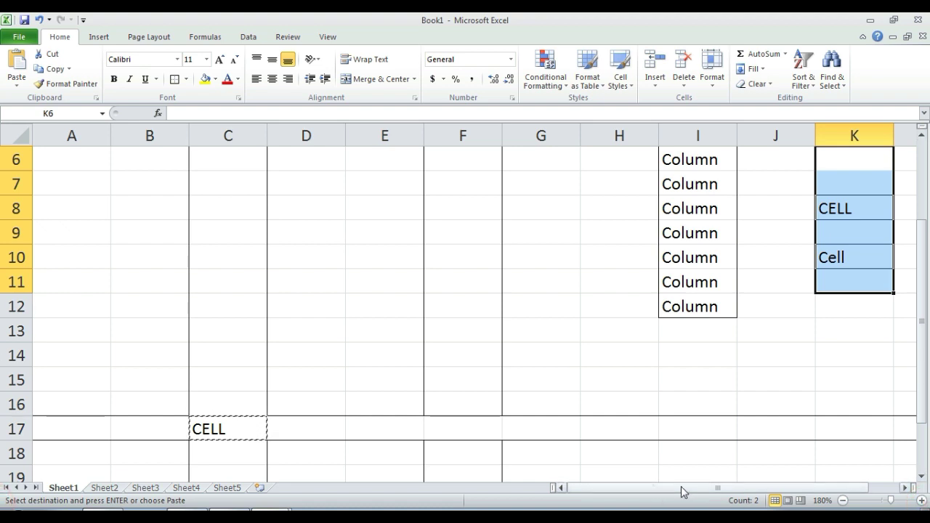
{"action": "scroll", "coordinate": [683, 493], "scroll_direction": "right", "scroll_amount": 1}
{"action": "scroll", "coordinate": [651, 405], "scroll_direction": "up", "scroll_amount": 2}
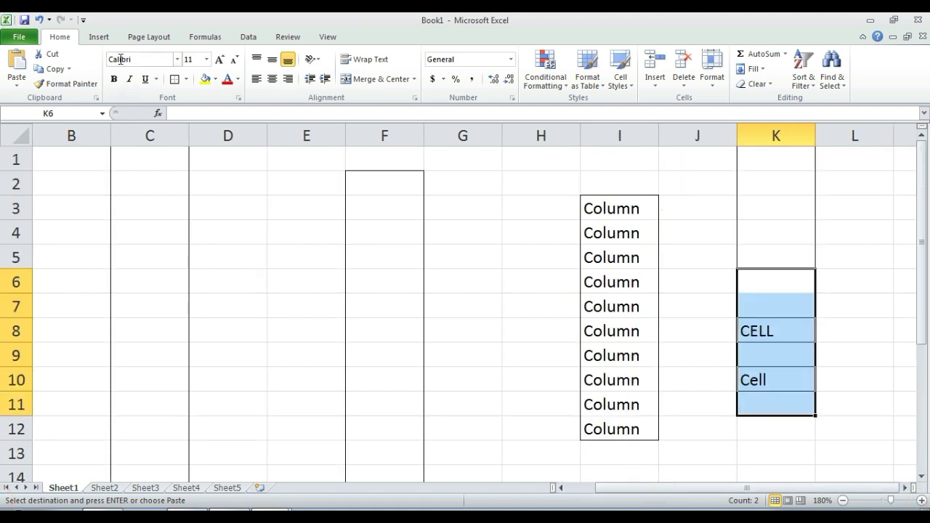
Step: Preview several fonts on the selection, then apply Times New Roman
{"action": "left_click", "coordinate": [176, 59]}
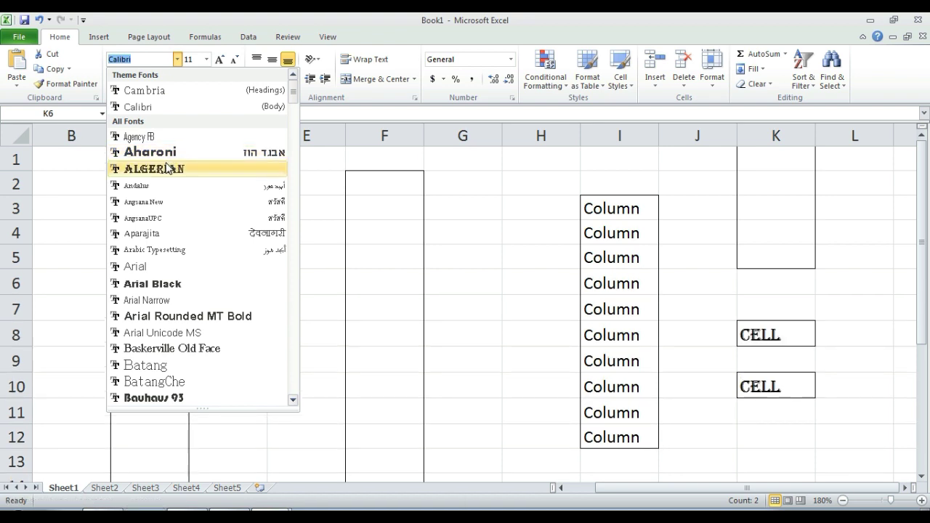
{"action": "scroll", "coordinate": [154, 331], "scroll_direction": "down", "scroll_amount": 1}
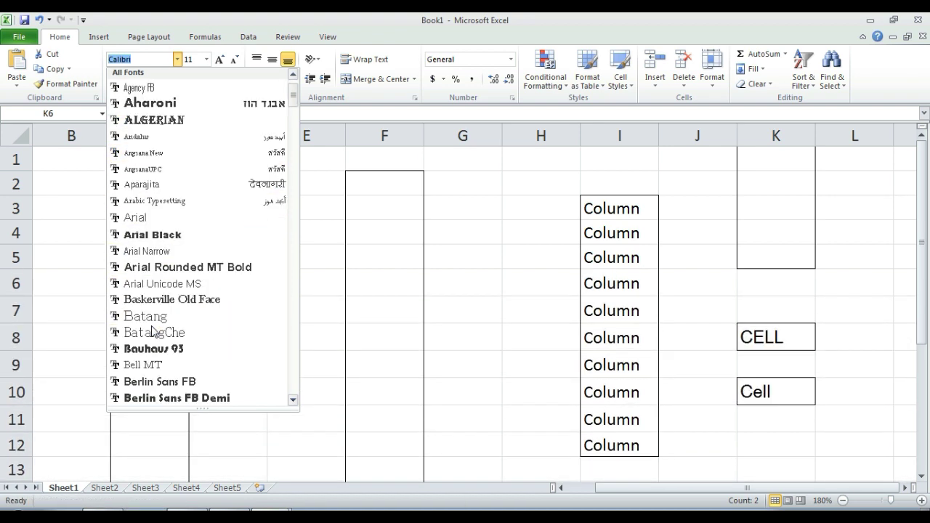
{"action": "key", "text": "Down"}
{"action": "key", "text": "Down"}
{"action": "key", "text": "Down"}
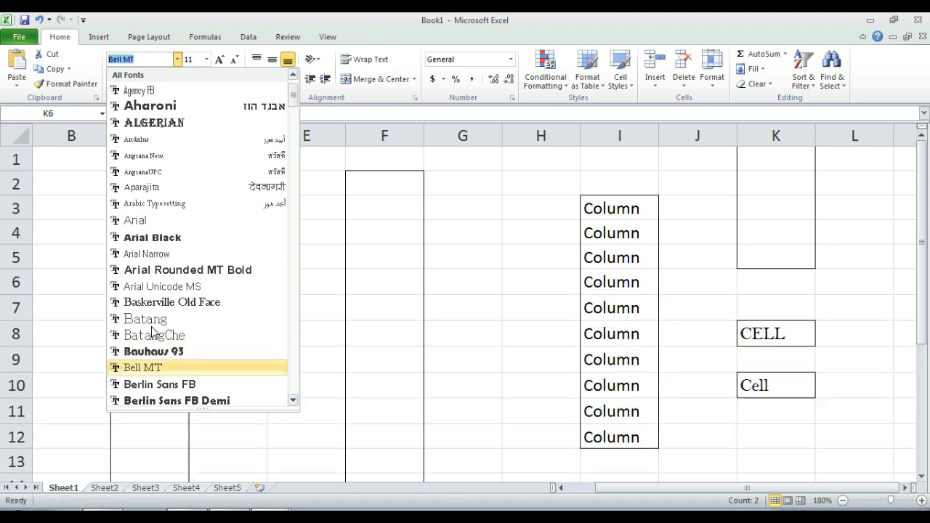
{"action": "key", "text": "Down"}
{"action": "key", "text": "Down"}
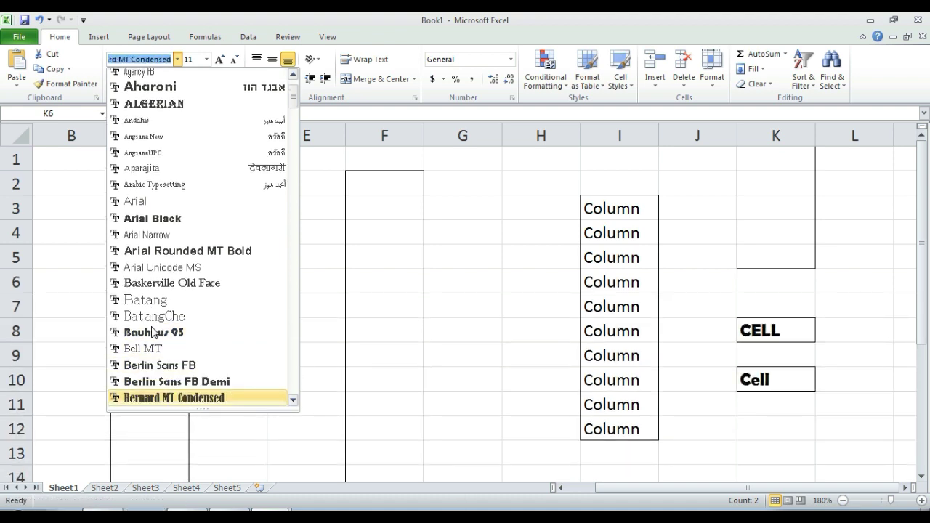
{"action": "key", "text": "Down"}
{"action": "key", "text": "Down"}
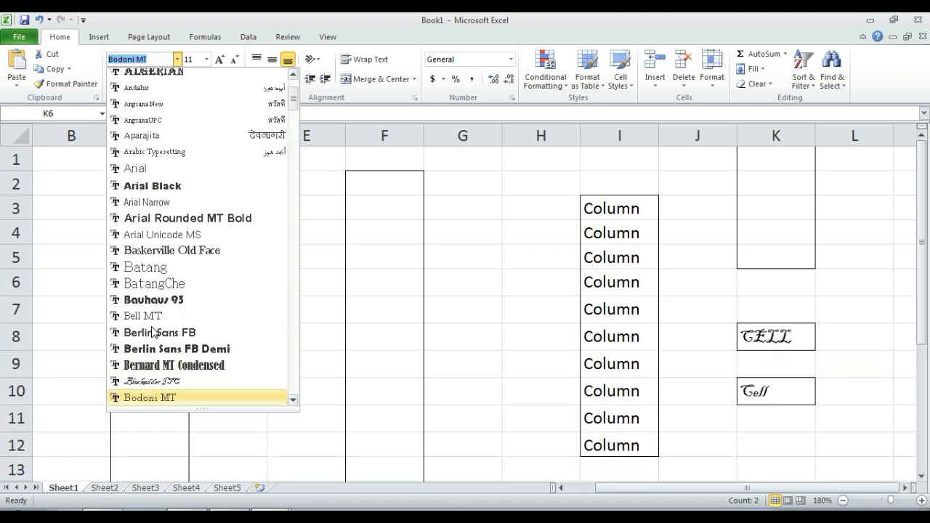
{"action": "key", "text": "Down"}
{"action": "key", "text": "Down"}
{"action": "key", "text": "Down"}
{"action": "key", "text": "Down"}
{"action": "key", "text": "Down"}
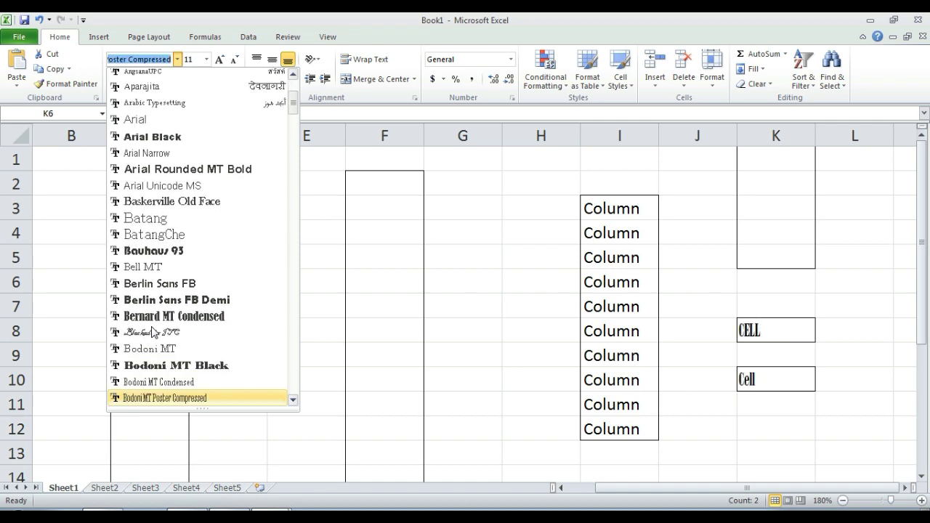
{"action": "key", "text": "Down"}
{"action": "key", "text": "Down"}
{"action": "key", "text": "Down"}
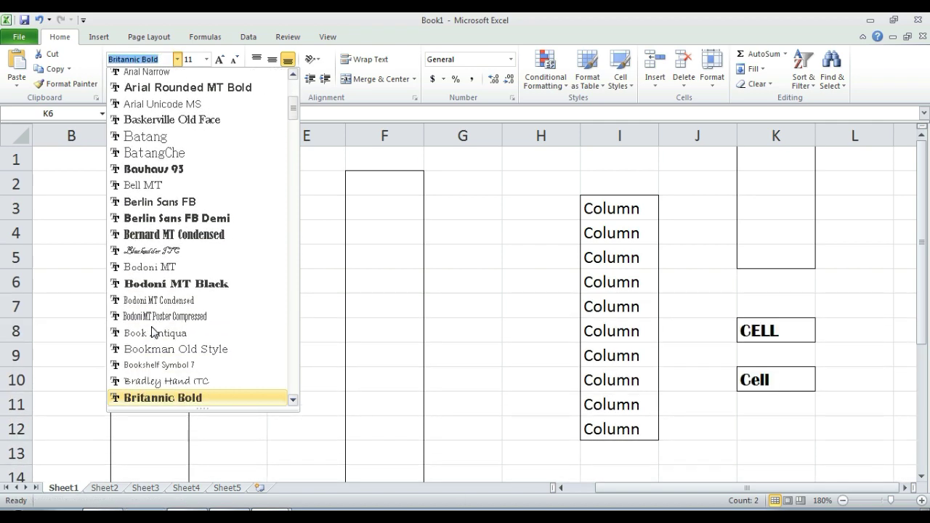
{"action": "key", "text": "Up"}
{"action": "key", "text": "Up"}
{"action": "key", "text": "Up"}
{"action": "key", "text": "Up"}
{"action": "key", "text": "Up"}
{"action": "key", "text": "Up"}
{"action": "key", "text": "Up"}
{"action": "key", "text": "Up"}
{"action": "key", "text": "Up"}
{"action": "key", "text": "Up"}
{"action": "key", "text": "Up"}
{"action": "key", "text": "Up"}
{"action": "key", "text": "Up"}
{"action": "key", "text": "Up"}
{"action": "key", "text": "Up"}
{"action": "key", "text": "Up"}
{"action": "key", "text": "Up"}
{"action": "key", "text": "Up"}
{"action": "key", "text": "Up"}
{"action": "key", "text": "Up"}
{"action": "key", "text": "Up"}
{"action": "key", "text": "Up"}
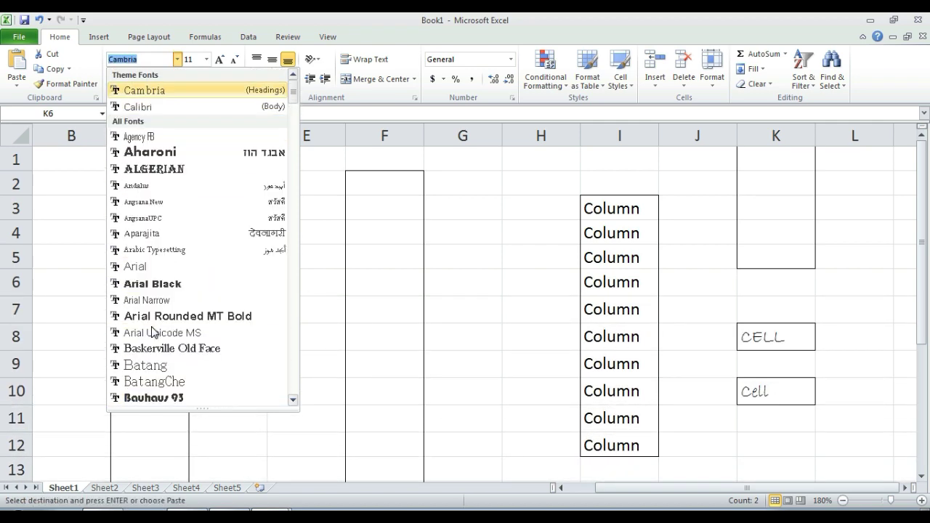
{"action": "type", "text": "Ti"}
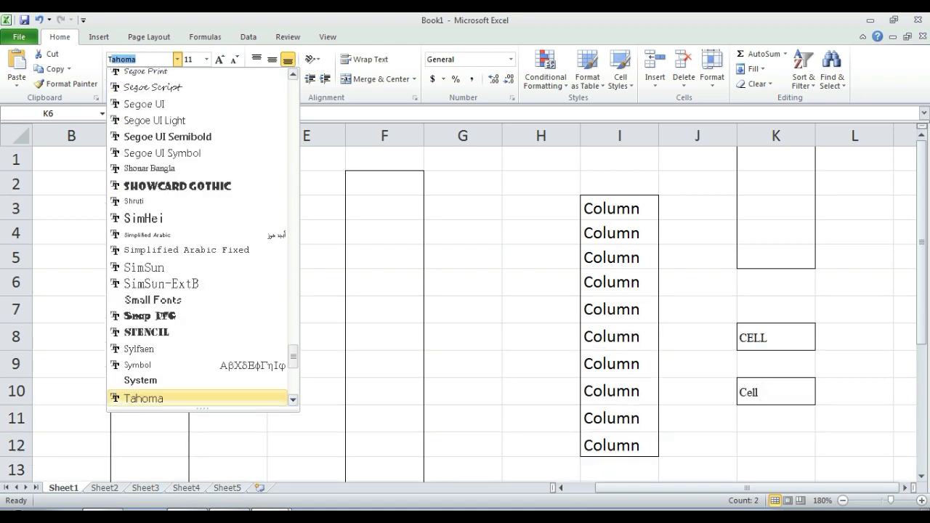
{"action": "type", "text": "mes New R"}
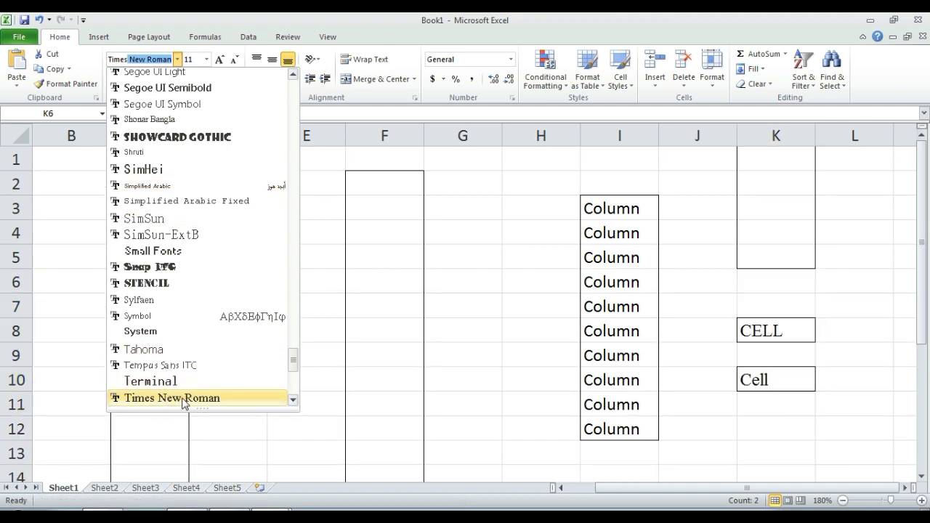
{"action": "key", "text": "ctrl+c"}
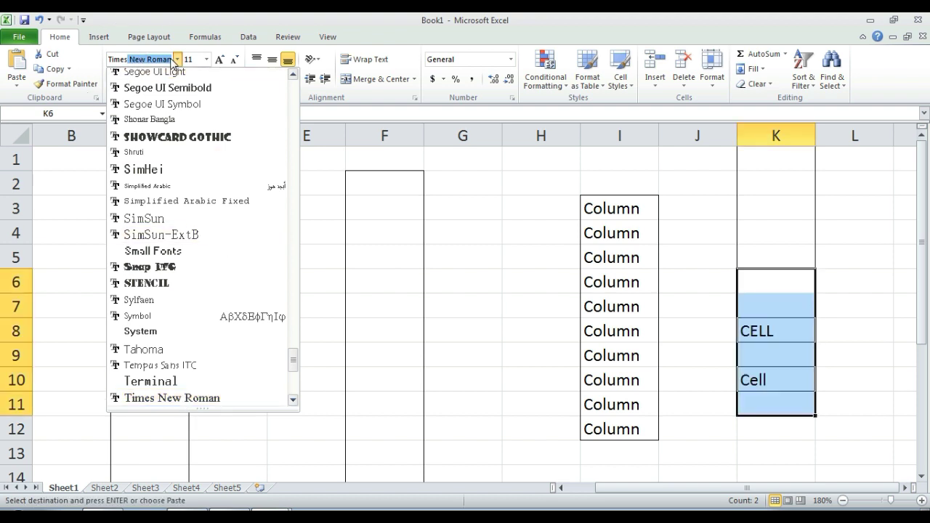
{"action": "key", "text": "Return"}
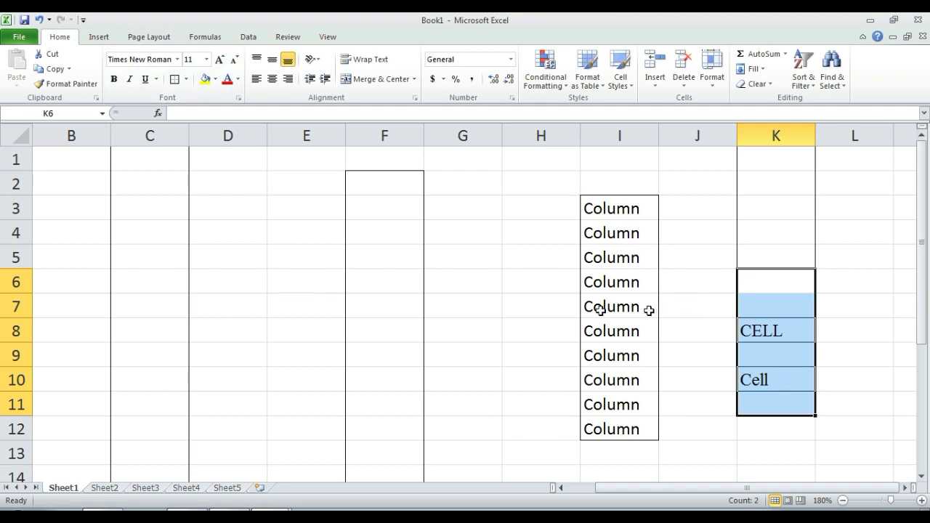
Step: Set the font size of CELL in K8 to 72 point
{"action": "left_click", "coordinate": [619, 278]}
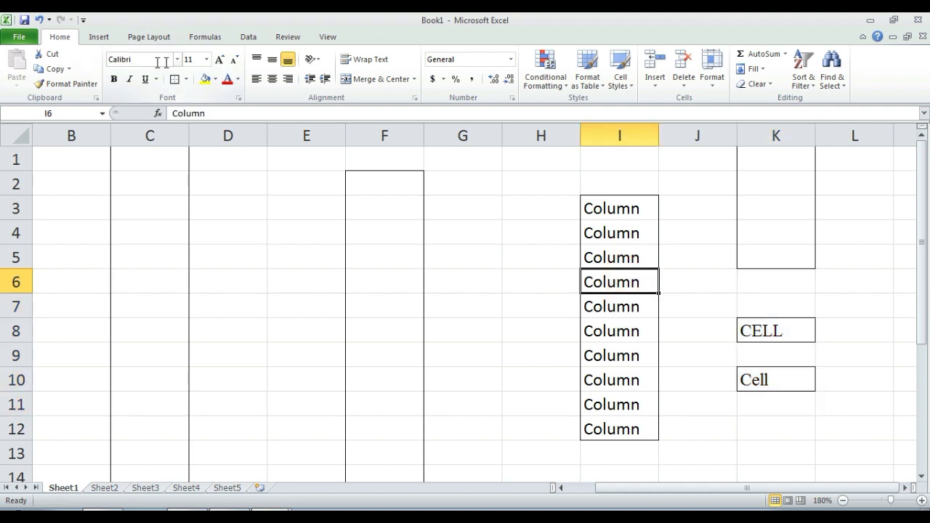
{"action": "left_click", "coordinate": [776, 333]}
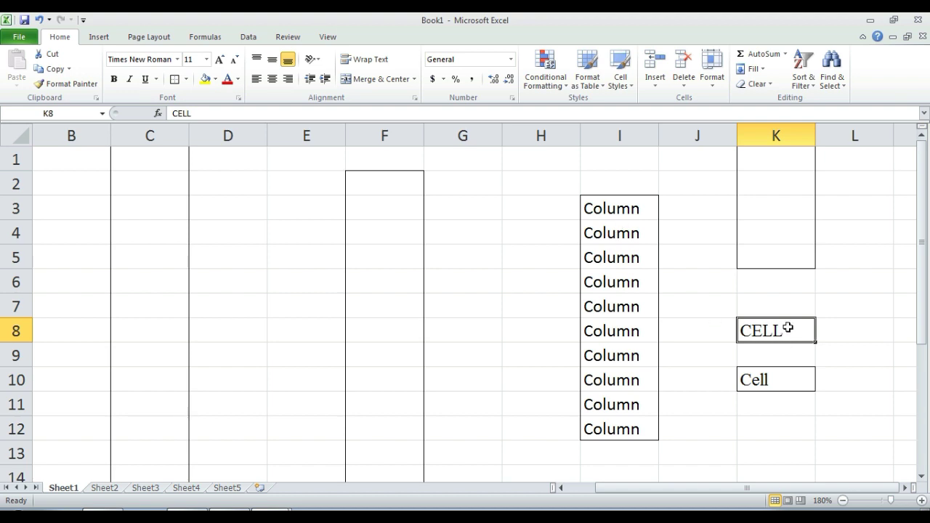
{"action": "left_click", "coordinate": [228, 274]}
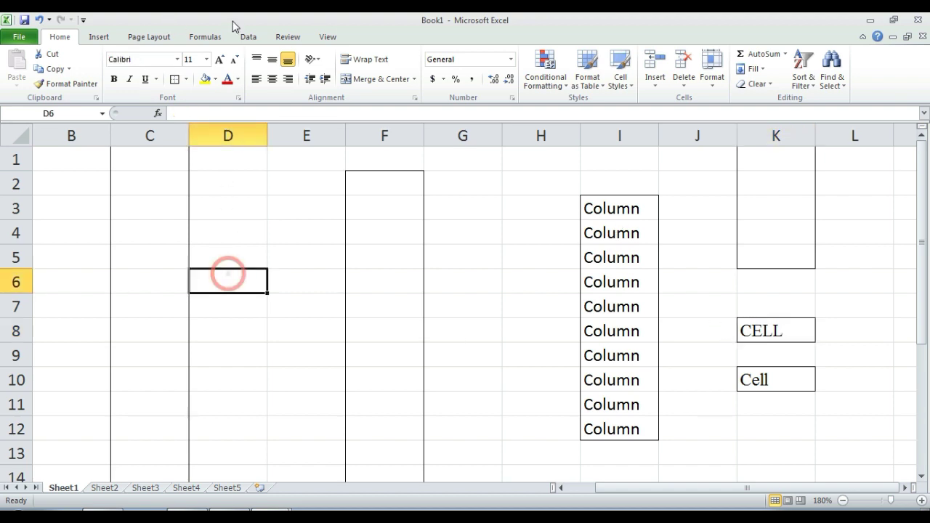
{"action": "left_click", "coordinate": [207, 60]}
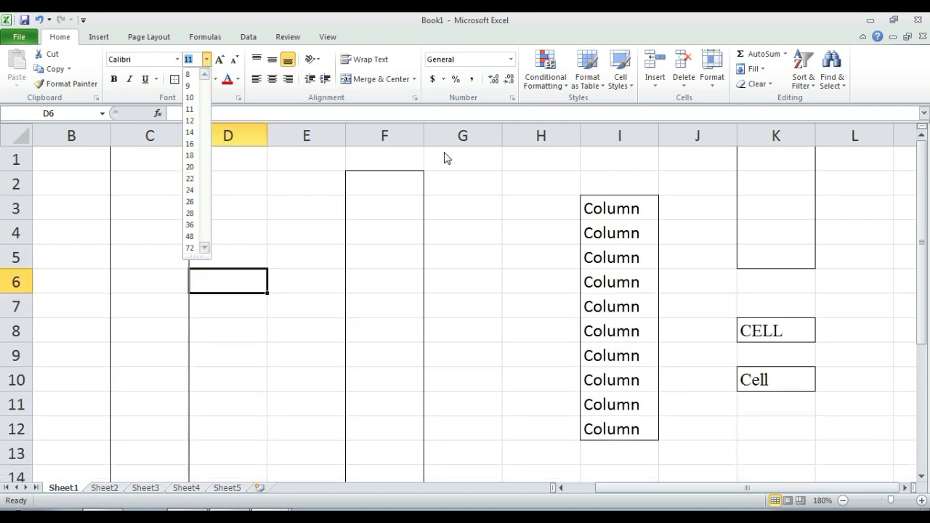
{"action": "left_click", "coordinate": [785, 324]}
{"action": "left_click", "coordinate": [772, 328]}
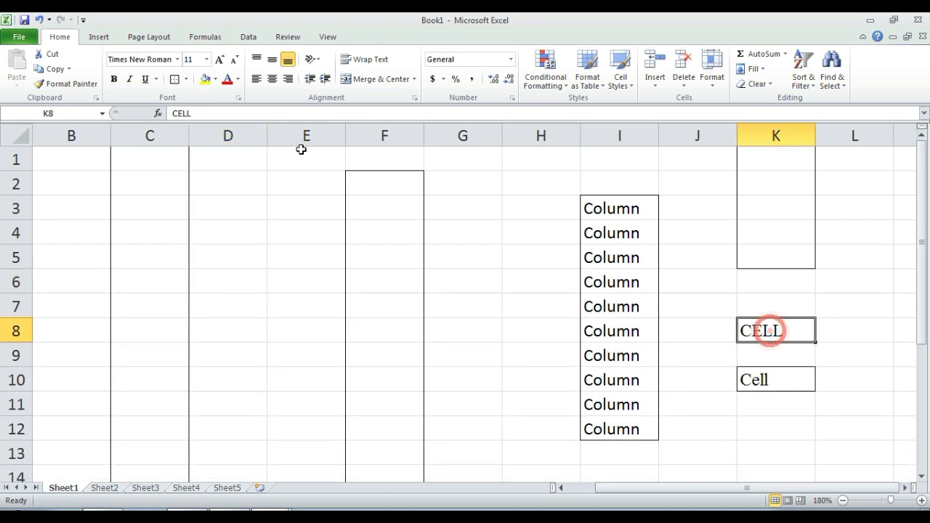
{"action": "left_click", "coordinate": [207, 59]}
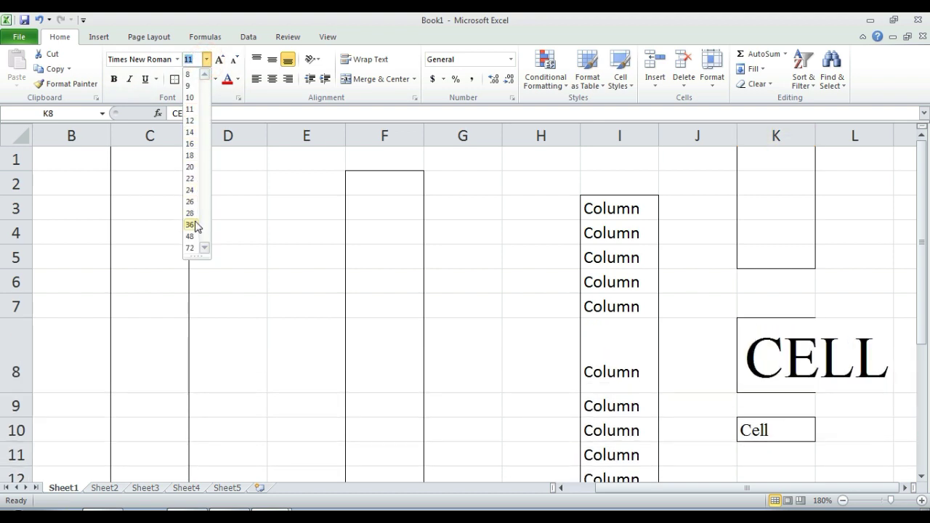
{"action": "left_click", "coordinate": [191, 248]}
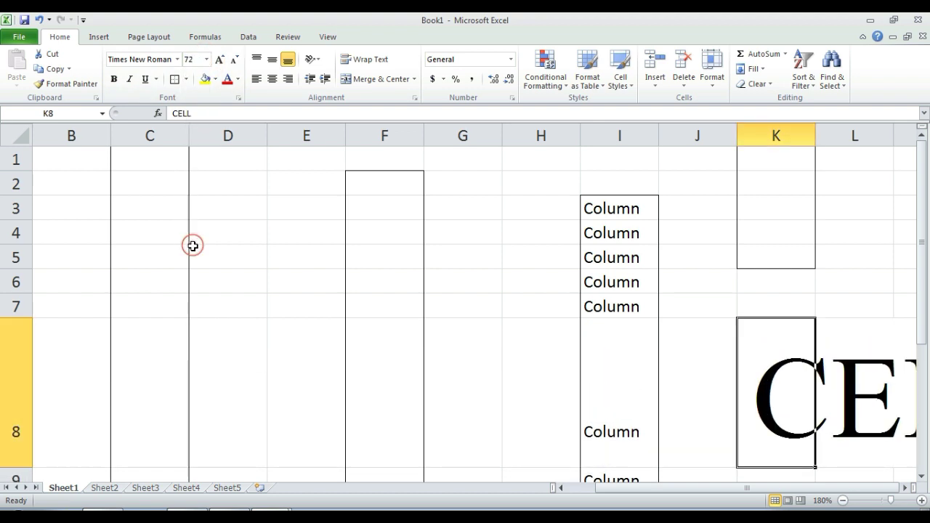
Step: Zoom the sheet out to 130% and check cells K10 and K8
{"action": "left_click", "coordinate": [633, 488]}
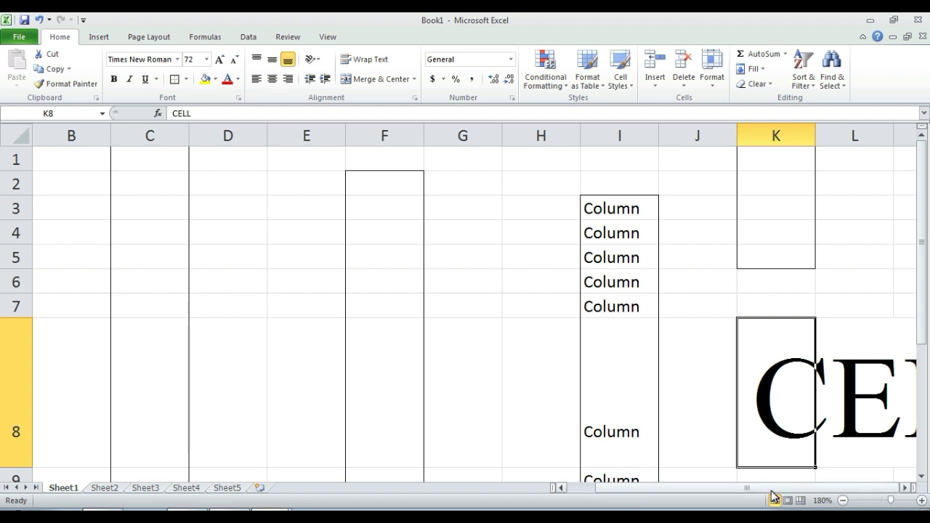
{"action": "left_click", "coordinate": [734, 487]}
{"action": "left_click", "coordinate": [843, 500]}
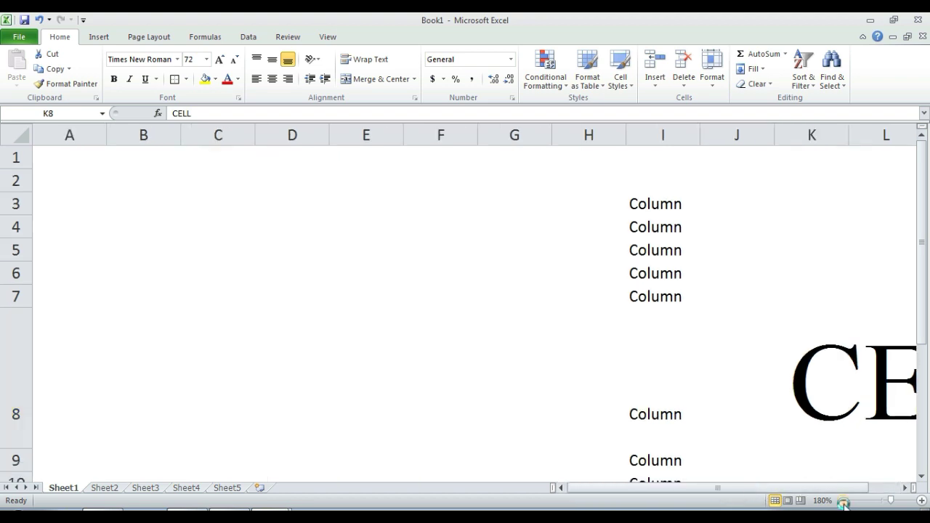
{"action": "left_click", "coordinate": [843, 501]}
{"action": "left_click", "coordinate": [843, 501]}
{"action": "left_click", "coordinate": [843, 500]}
{"action": "left_click", "coordinate": [843, 500]}
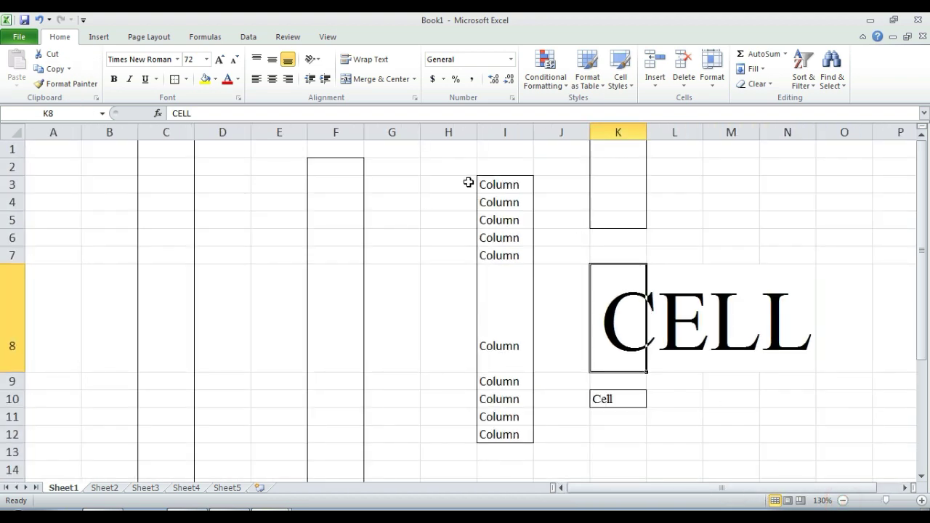
{"action": "left_click", "coordinate": [611, 399]}
{"action": "left_click", "coordinate": [625, 322]}
Step: Resize the Cell text in K10 to 26 points and leave it not bold
{"action": "left_click", "coordinate": [599, 398]}
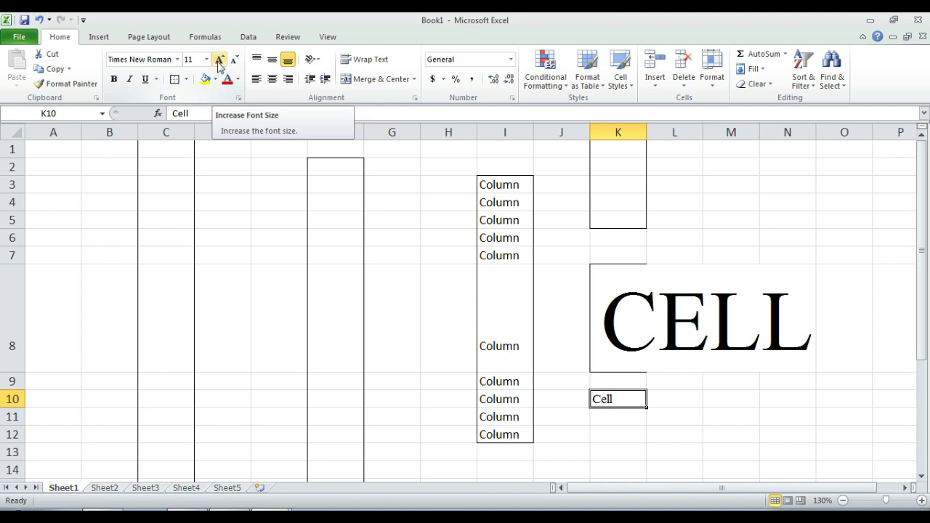
{"action": "left_click", "coordinate": [219, 60]}
{"action": "left_click", "coordinate": [218, 61]}
{"action": "left_click", "coordinate": [219, 61]}
{"action": "left_click", "coordinate": [219, 60]}
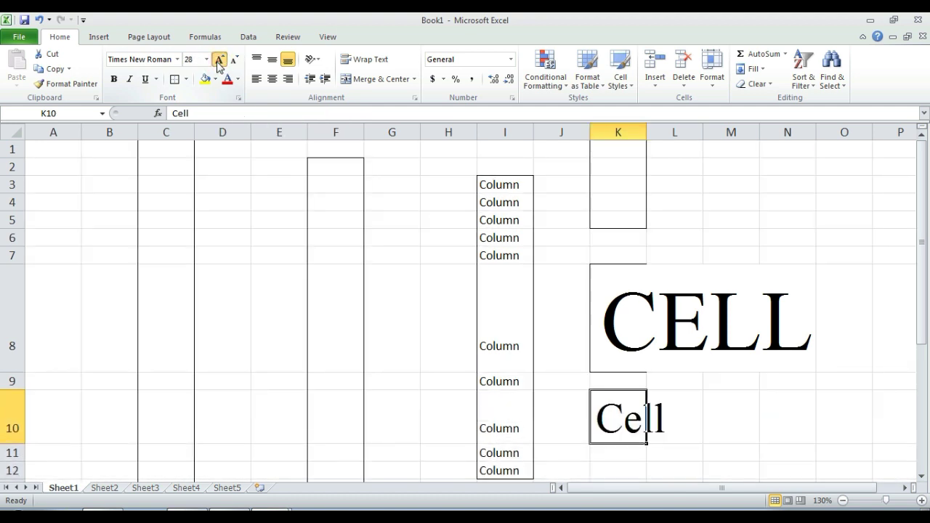
{"action": "left_click", "coordinate": [218, 61]}
{"action": "left_click", "coordinate": [233, 62]}
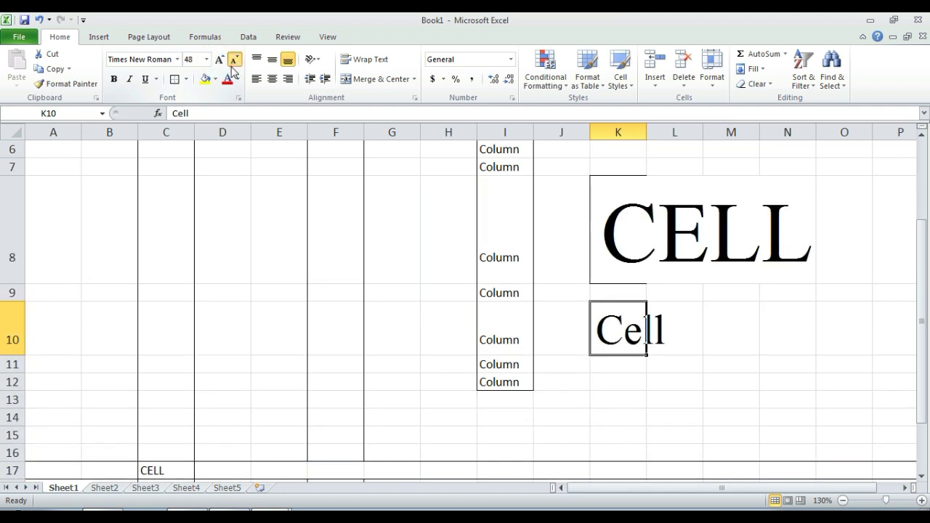
{"action": "left_click", "coordinate": [218, 60]}
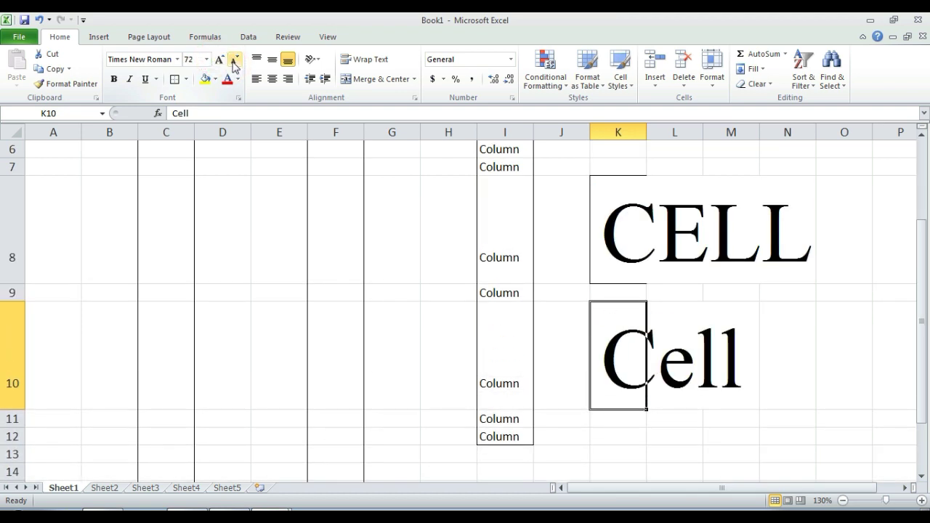
{"action": "left_click", "coordinate": [233, 62]}
{"action": "left_click", "coordinate": [233, 63]}
{"action": "left_click", "coordinate": [233, 62]}
{"action": "left_click", "coordinate": [233, 62]}
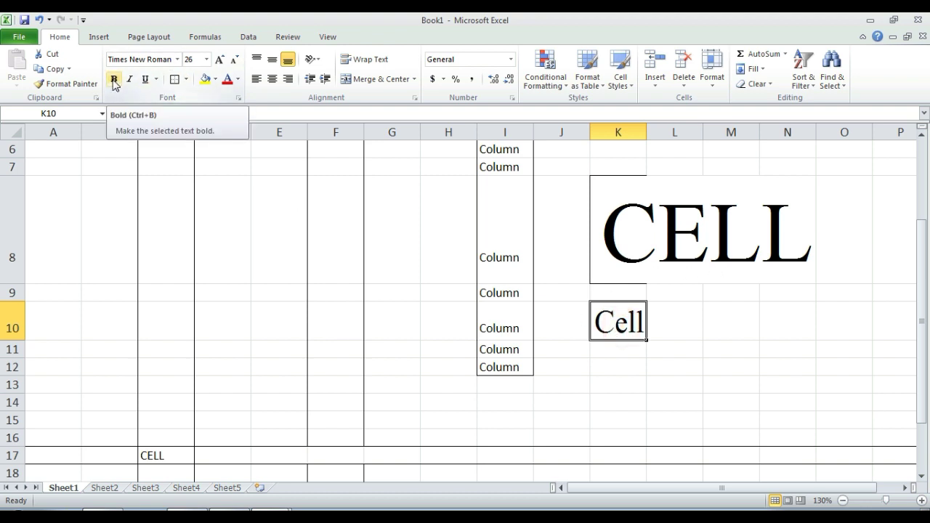
{"action": "left_click", "coordinate": [114, 85]}
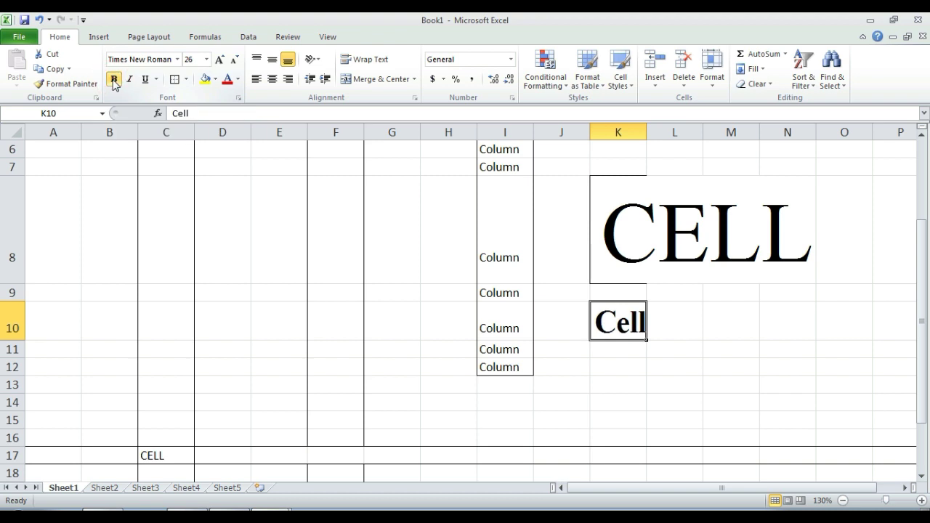
{"action": "left_click", "coordinate": [114, 85]}
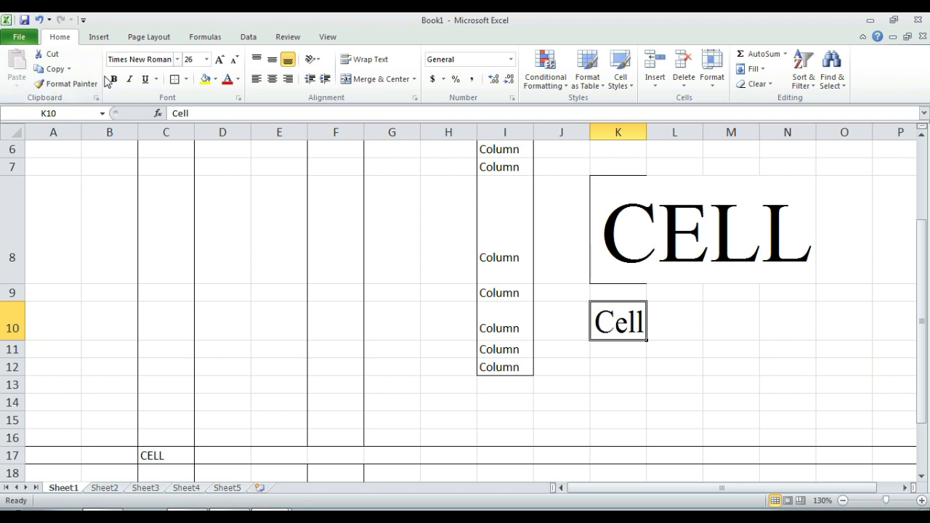
Step: AutoFit column K to the 72-point CELL text in K8, leaving it non-italic
{"action": "left_click", "coordinate": [650, 218]}
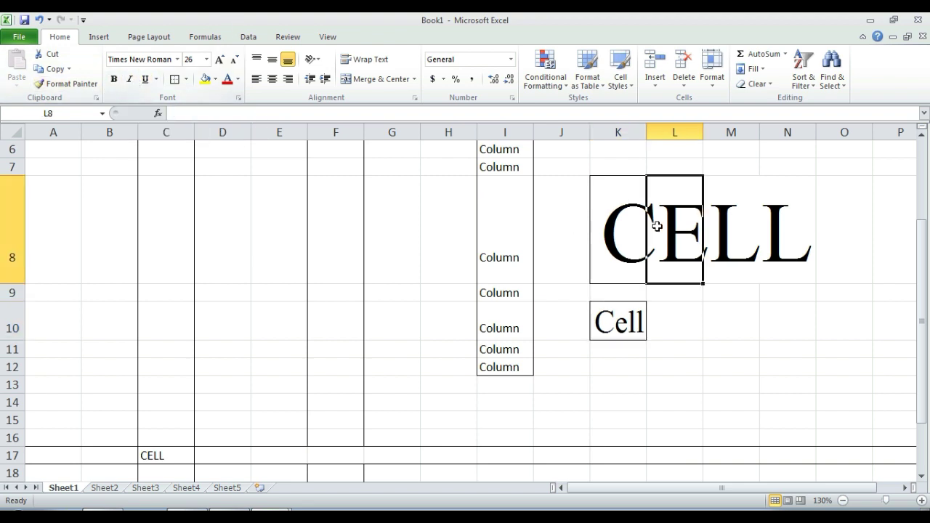
{"action": "left_click", "coordinate": [618, 229]}
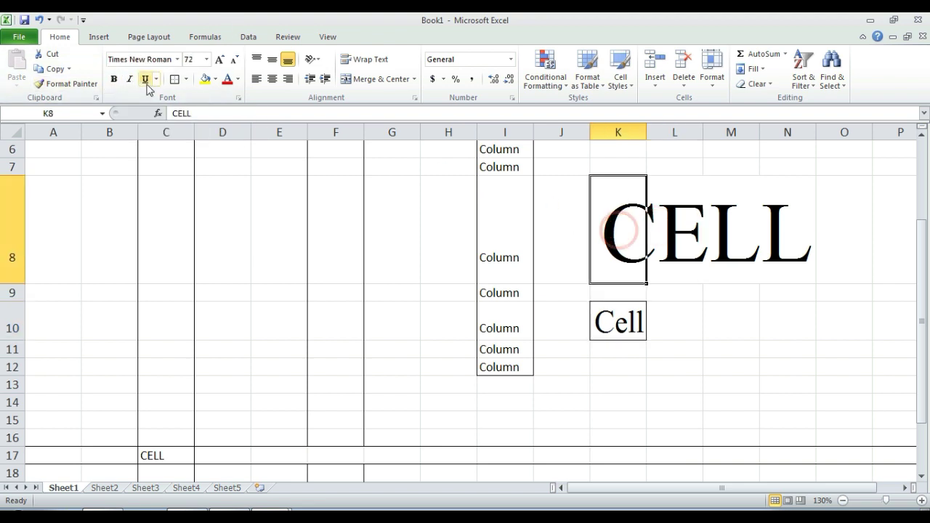
{"action": "double_click", "coordinate": [650, 133]}
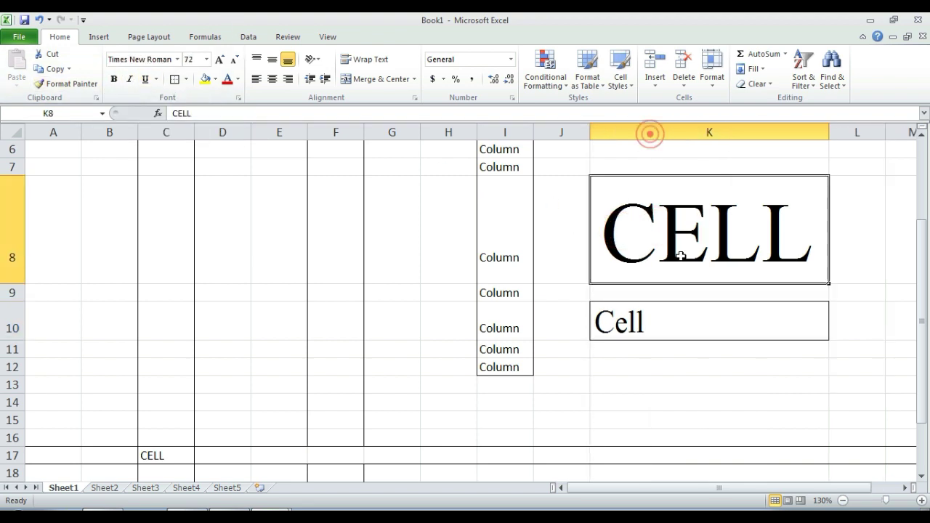
{"action": "left_click", "coordinate": [131, 82]}
{"action": "left_click", "coordinate": [131, 82]}
{"action": "left_click", "coordinate": [131, 81]}
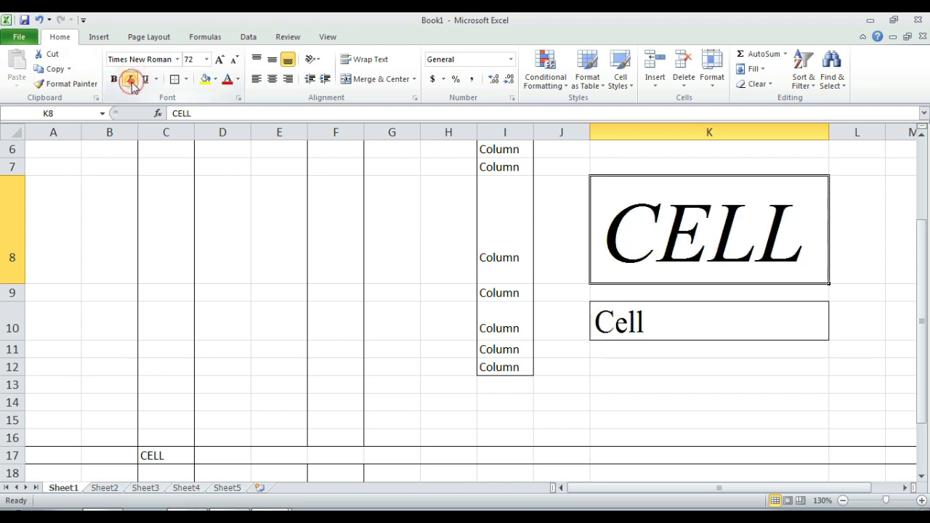
{"action": "left_click", "coordinate": [131, 81]}
{"action": "left_click", "coordinate": [131, 81]}
{"action": "left_click", "coordinate": [129, 79]}
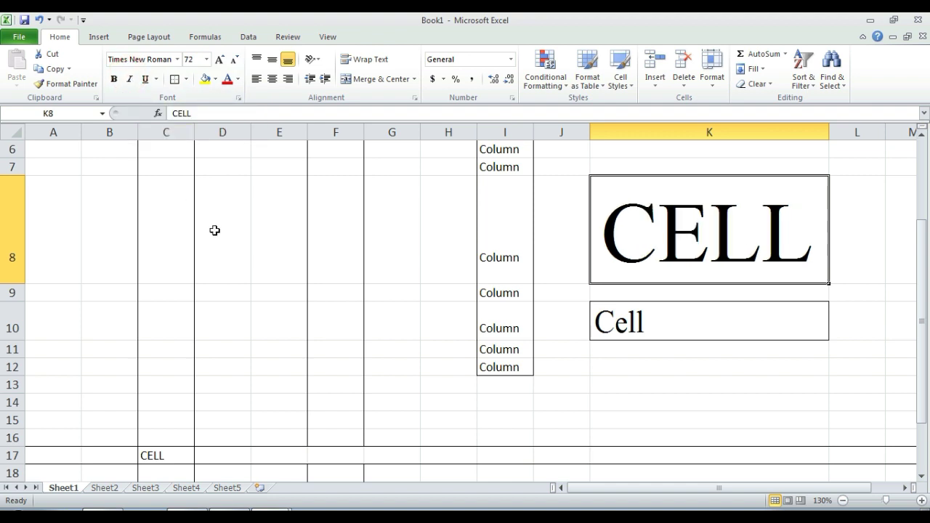
Step: Underline CELL in K8, try a double underline, then settle on a single underline
{"action": "left_click", "coordinate": [147, 79]}
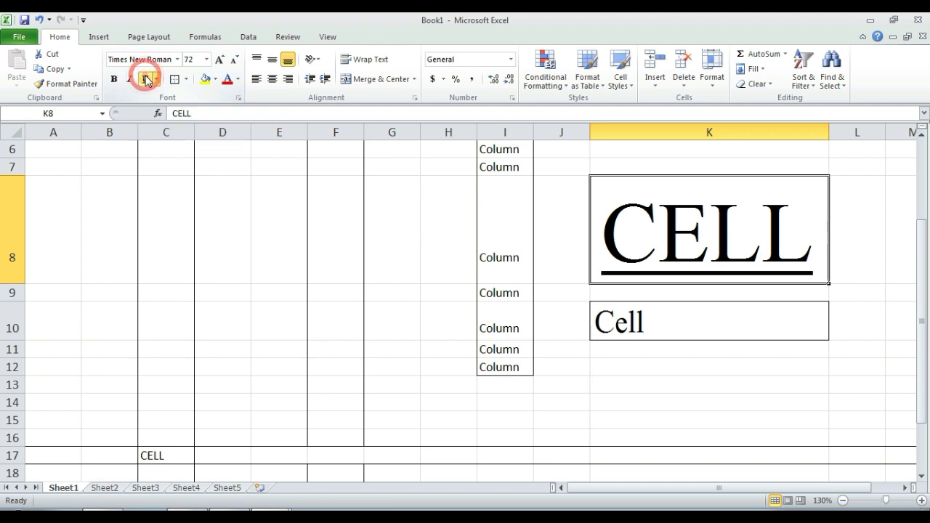
{"action": "left_click", "coordinate": [640, 324]}
{"action": "left_click", "coordinate": [654, 230]}
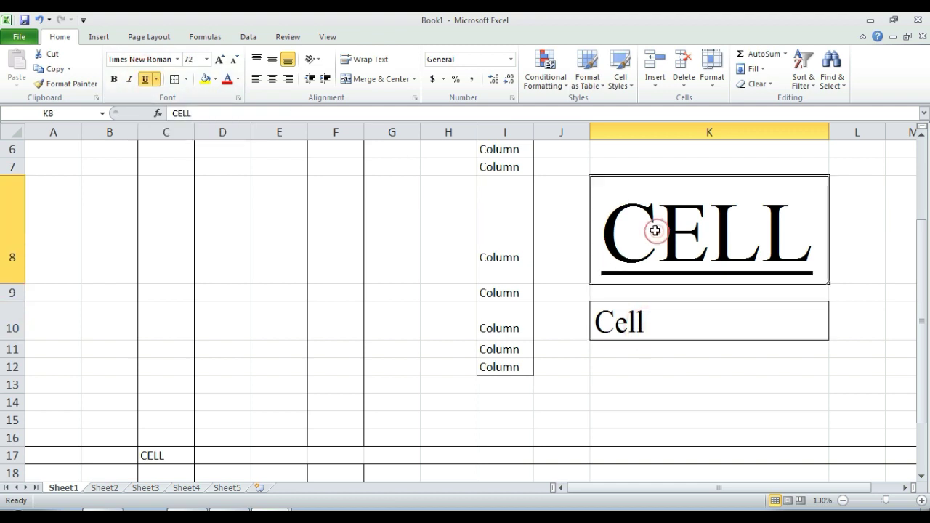
{"action": "left_click", "coordinate": [157, 80]}
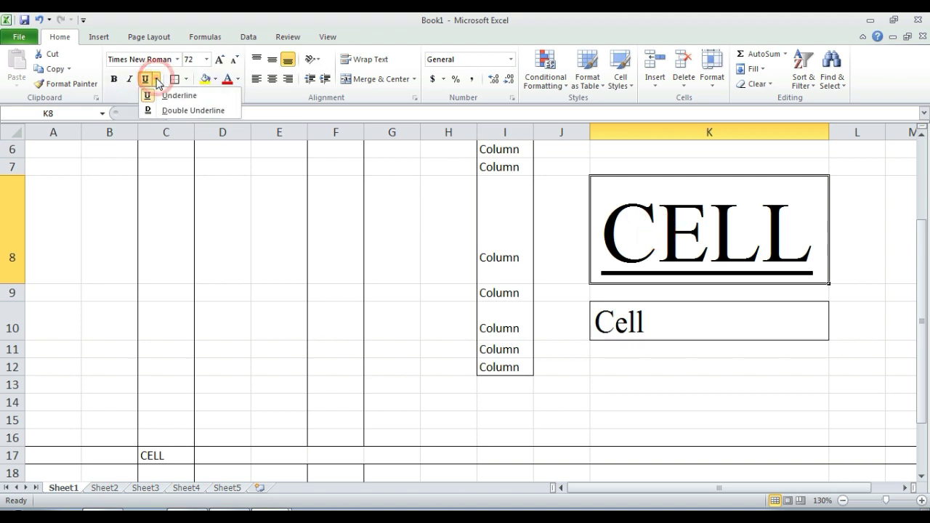
{"action": "left_click", "coordinate": [186, 111]}
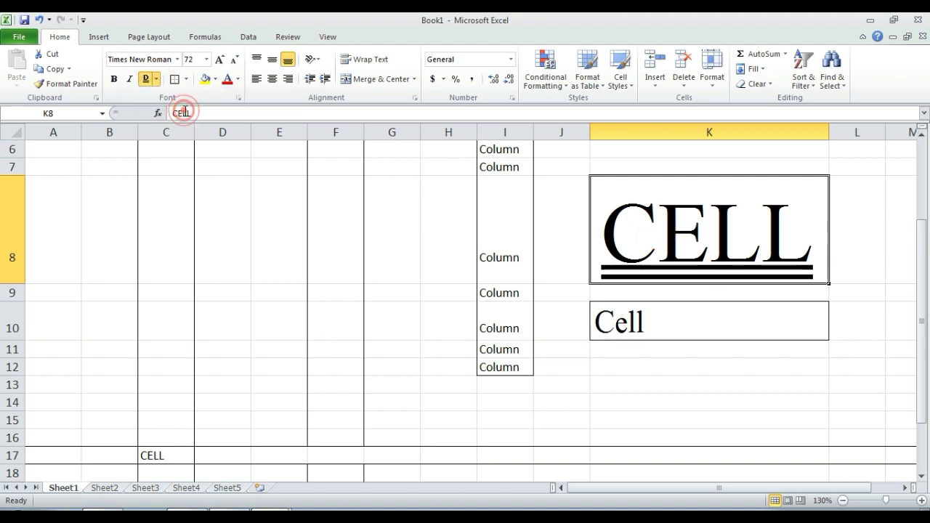
{"action": "left_click", "coordinate": [157, 80]}
{"action": "left_click", "coordinate": [161, 95]}
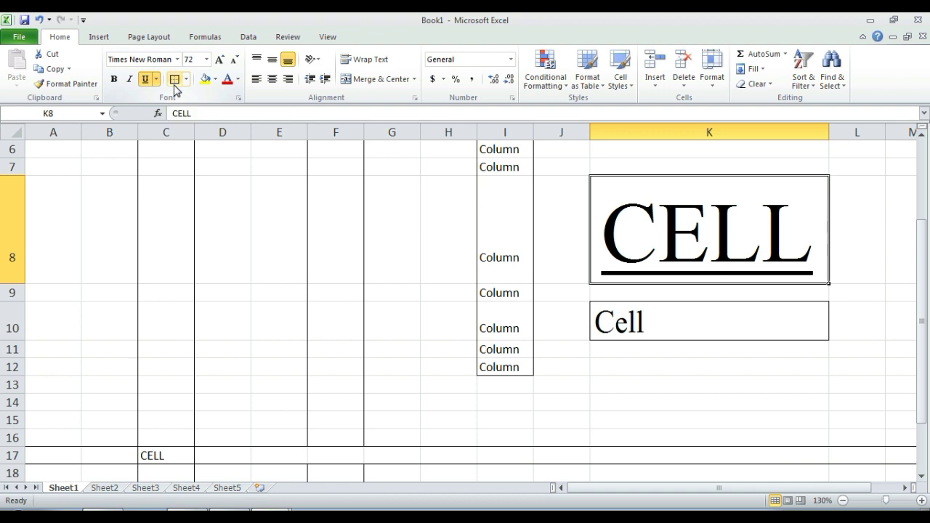
{"action": "left_click", "coordinate": [842, 500]}
{"action": "left_click", "coordinate": [843, 501]}
{"action": "left_click", "coordinate": [843, 501]}
{"action": "left_click", "coordinate": [843, 501]}
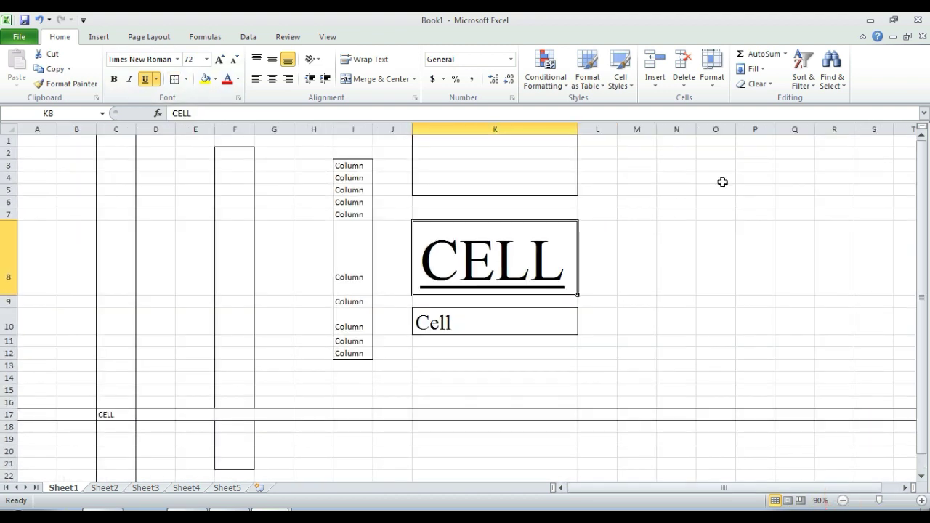
{"action": "left_click_drag", "start_coordinate": [725, 167], "coordinate": [724, 305]}
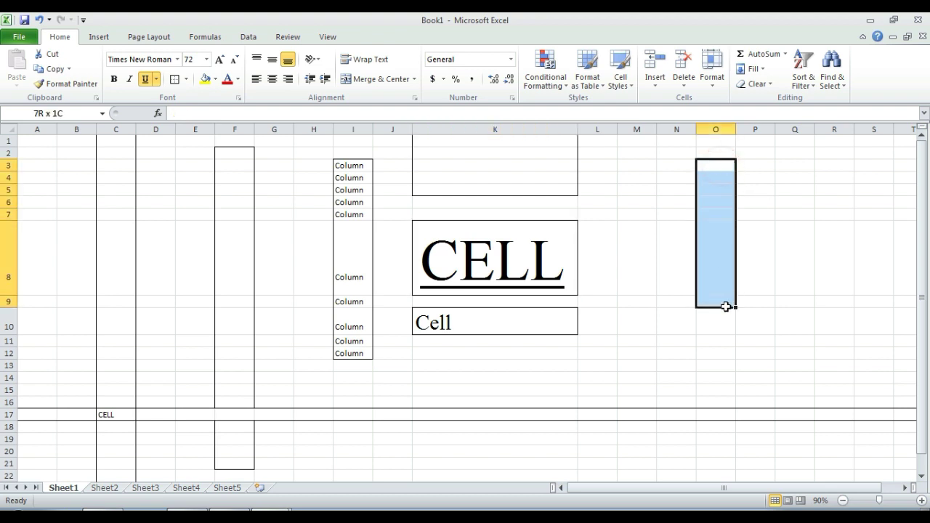
{"action": "left_click", "coordinate": [188, 79]}
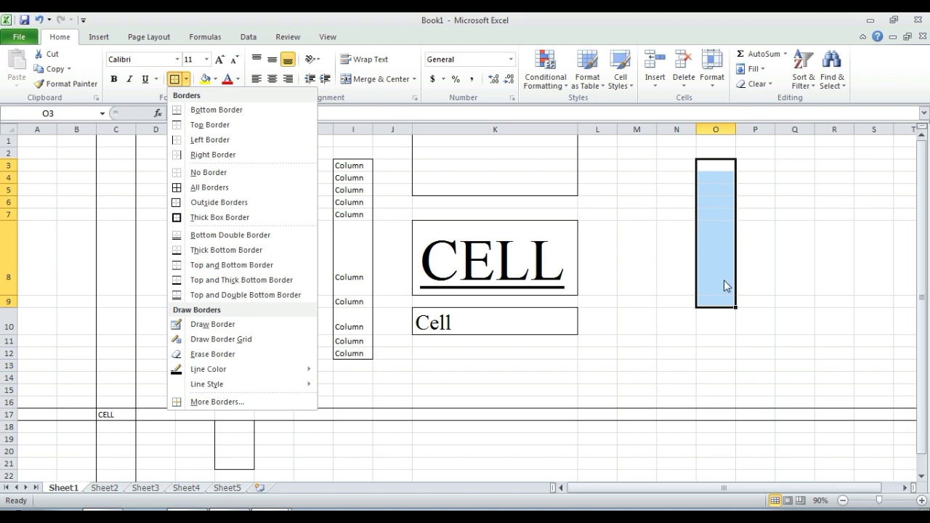
{"action": "left_click", "coordinate": [800, 272]}
{"action": "left_click", "coordinate": [817, 285]}
{"action": "left_click_drag", "start_coordinate": [716, 173], "coordinate": [718, 235]}
{"action": "left_click", "coordinate": [835, 247]}
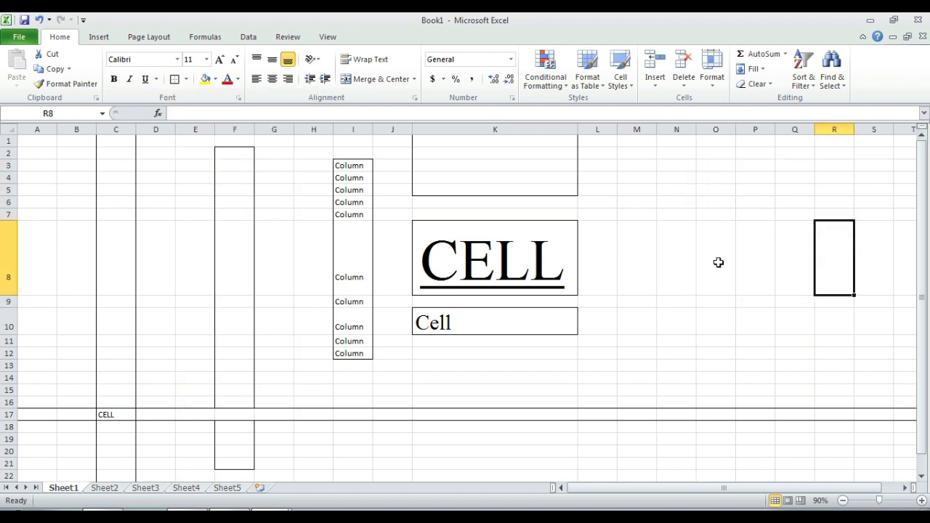
{"action": "left_click_drag", "start_coordinate": [720, 176], "coordinate": [719, 255]}
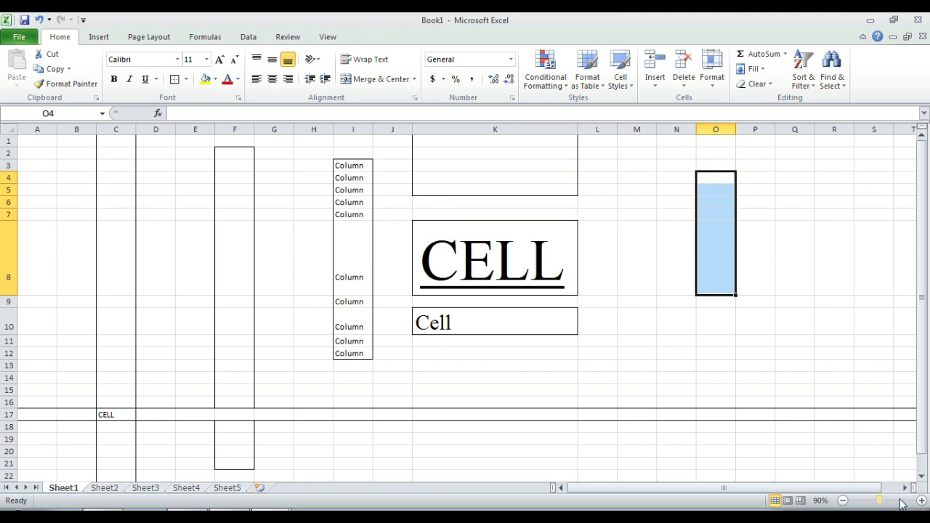
{"action": "left_click", "coordinate": [921, 500]}
{"action": "left_click", "coordinate": [922, 500]}
{"action": "left_click", "coordinate": [921, 500]}
{"action": "left_click", "coordinate": [922, 500]}
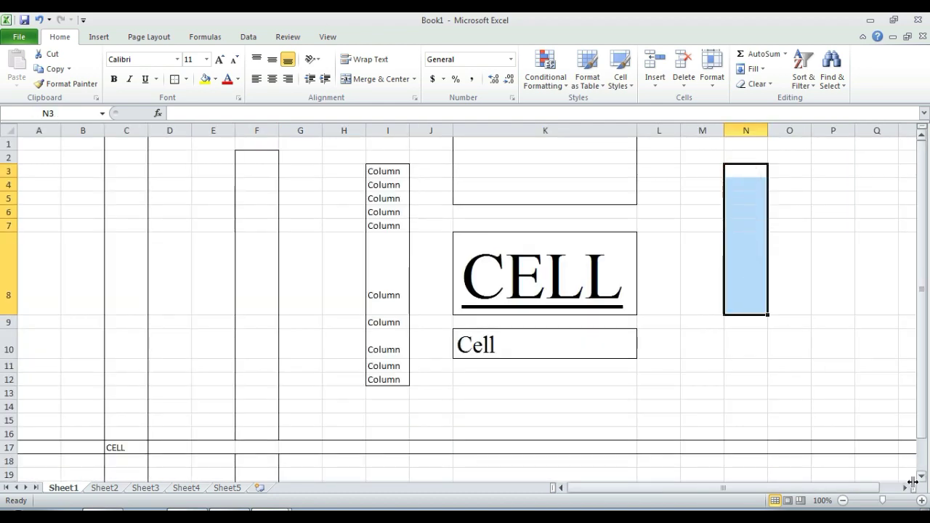
{"action": "left_click", "coordinate": [921, 500]}
{"action": "left_click", "coordinate": [921, 500]}
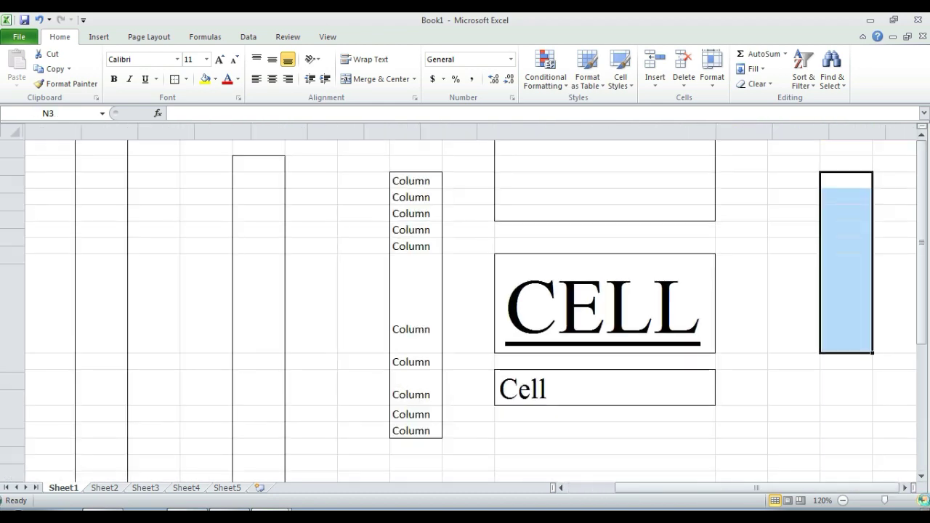
{"action": "left_click", "coordinate": [921, 500]}
{"action": "left_click", "coordinate": [921, 500]}
{"action": "key", "text": "Right"}
{"action": "key", "text": "Right"}
{"action": "key", "text": "Right"}
{"action": "key", "text": "Right"}
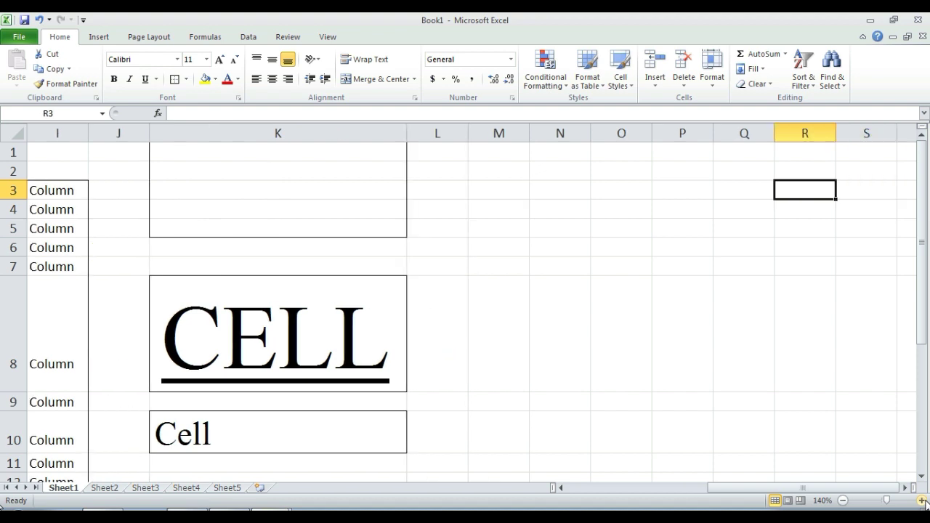
Step: Add bottom and top borders to the range N3:N8
{"action": "left_click_drag", "start_coordinate": [536, 194], "coordinate": [545, 308]}
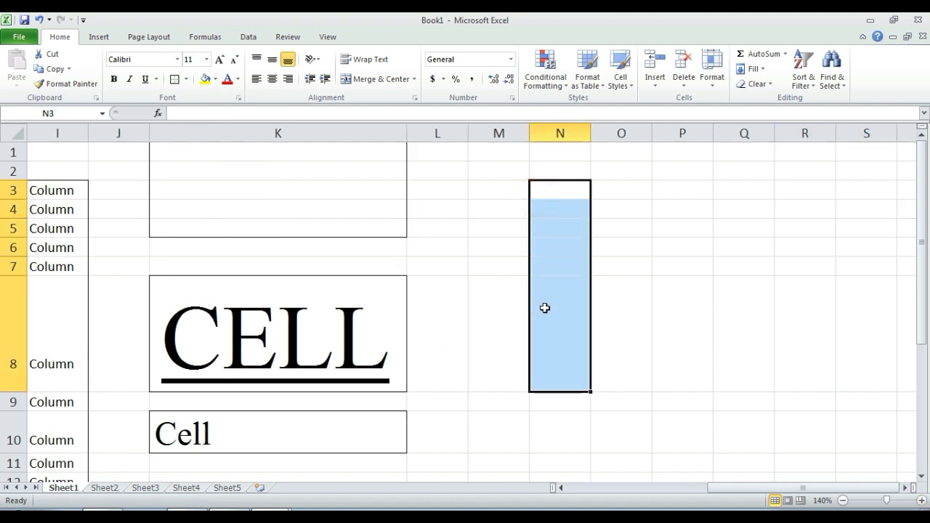
{"action": "left_click", "coordinate": [186, 79]}
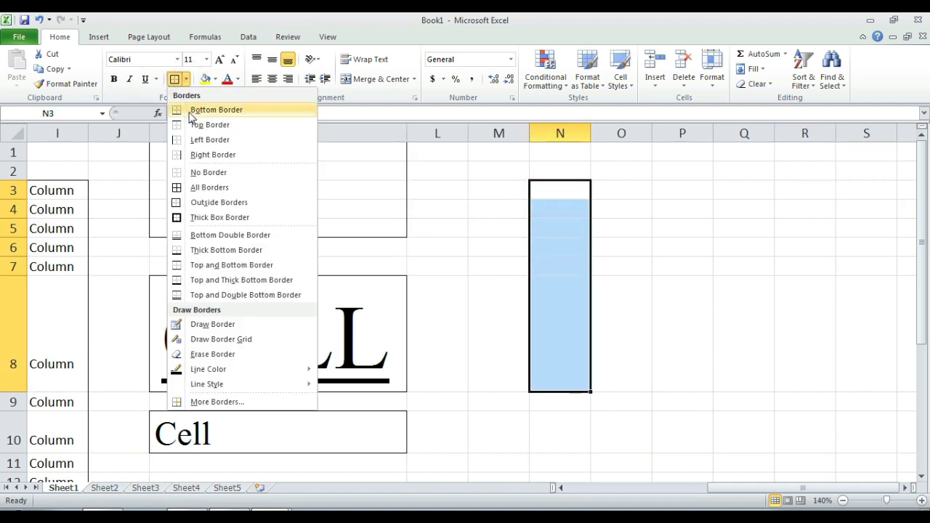
{"action": "left_click", "coordinate": [190, 110]}
{"action": "left_click", "coordinate": [600, 268]}
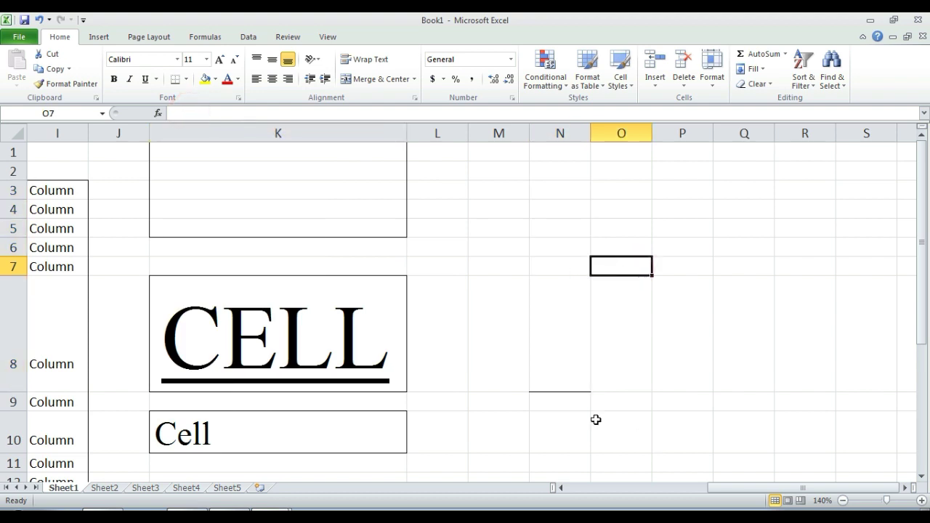
{"action": "left_click_drag", "start_coordinate": [574, 386], "coordinate": [567, 182]}
{"action": "left_click", "coordinate": [678, 317]}
{"action": "left_click", "coordinate": [561, 328]}
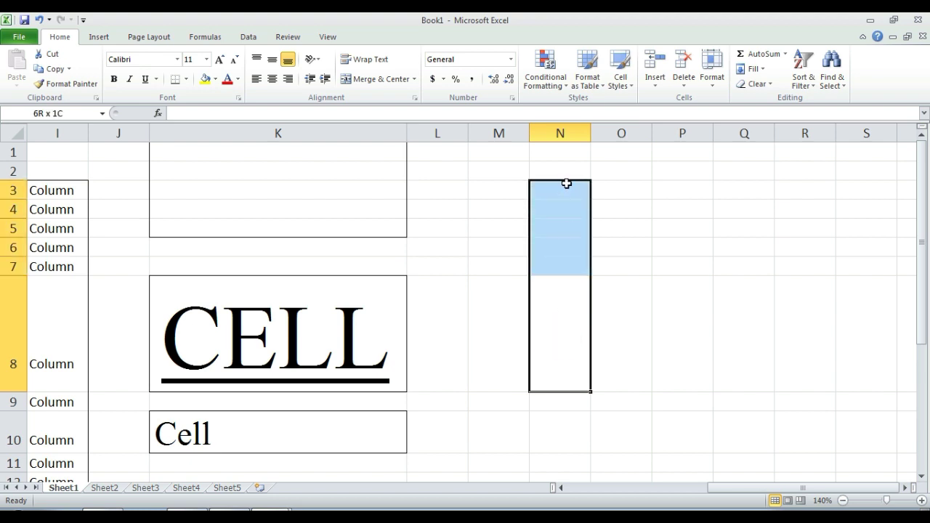
{"action": "left_click", "coordinate": [187, 79]}
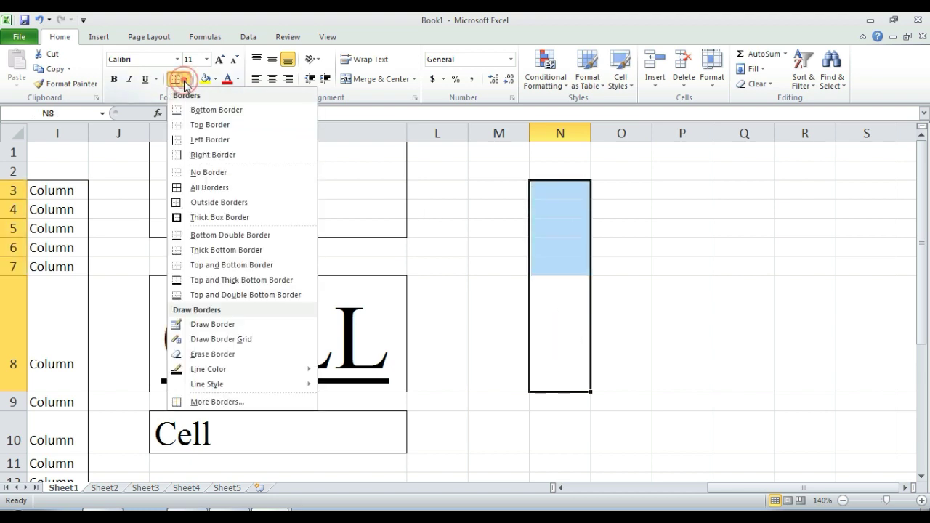
{"action": "left_click", "coordinate": [193, 124]}
Step: Add left and right borders to N3:N8, completing its box
{"action": "left_click", "coordinate": [824, 280]}
{"action": "left_click_drag", "start_coordinate": [577, 182], "coordinate": [576, 326]}
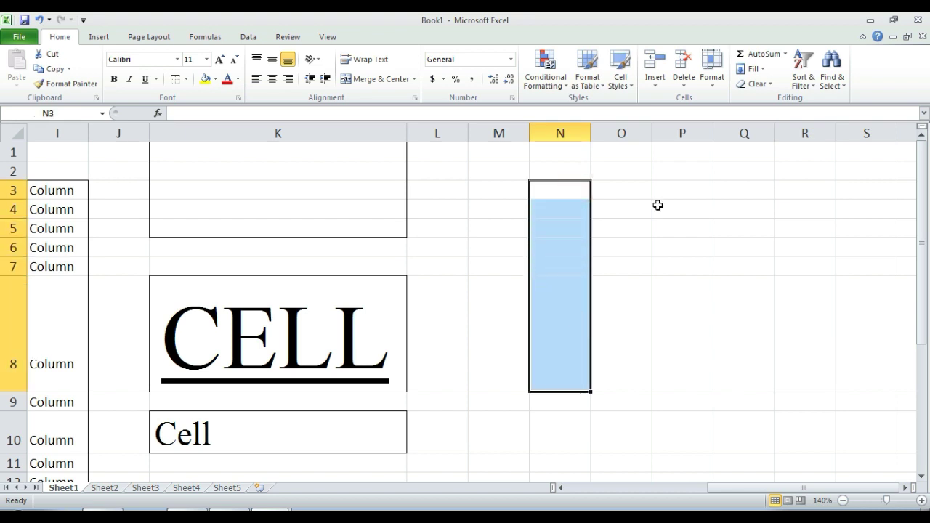
{"action": "left_click", "coordinate": [187, 80]}
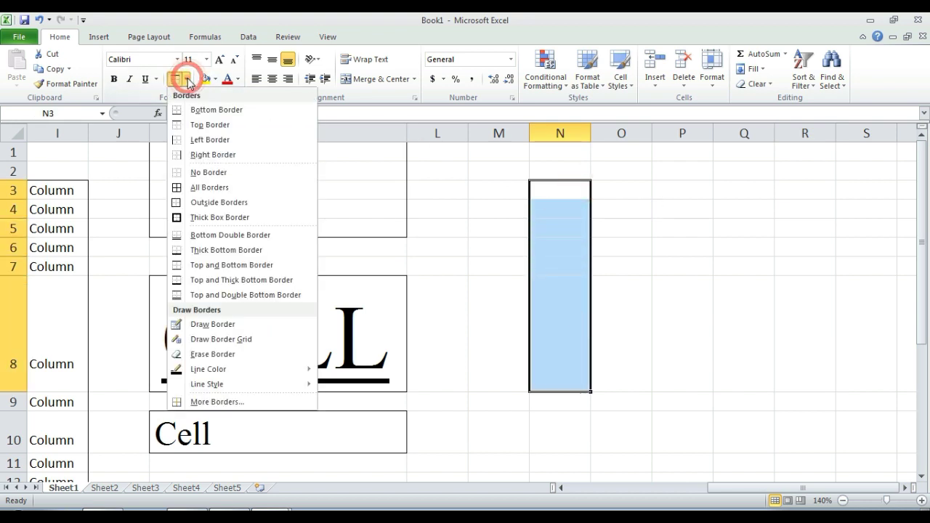
{"action": "left_click", "coordinate": [210, 138]}
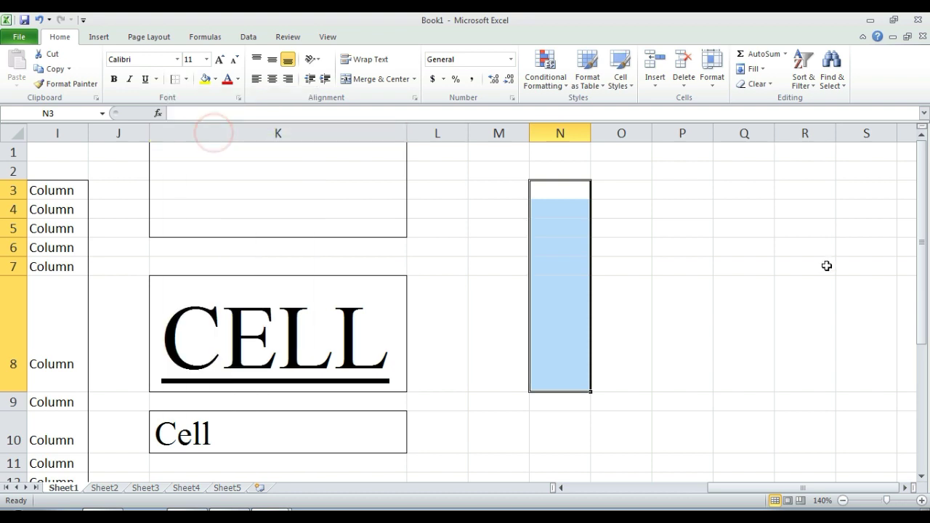
{"action": "left_click", "coordinate": [824, 265]}
{"action": "left_click_drag", "start_coordinate": [557, 187], "coordinate": [556, 306]}
{"action": "left_click", "coordinate": [186, 79]}
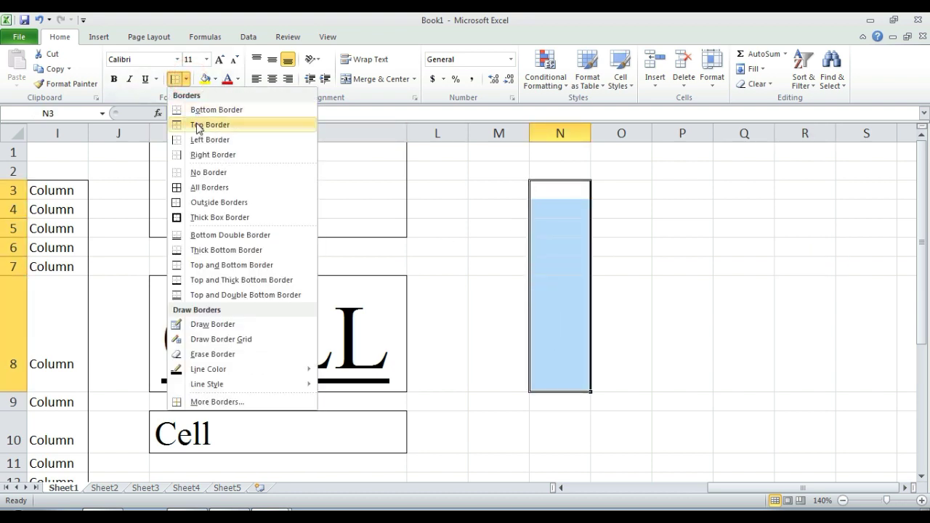
{"action": "left_click", "coordinate": [200, 154]}
{"action": "left_click", "coordinate": [616, 287]}
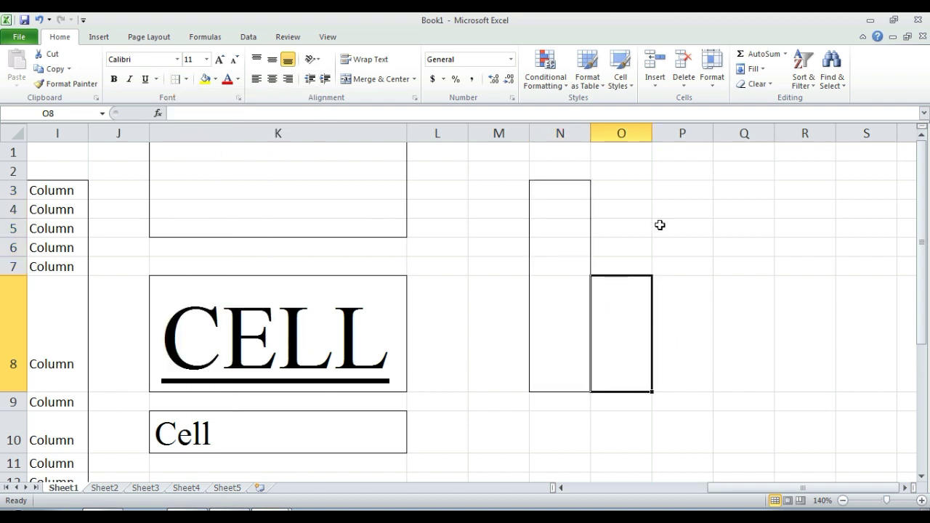
{"action": "left_click", "coordinate": [754, 231]}
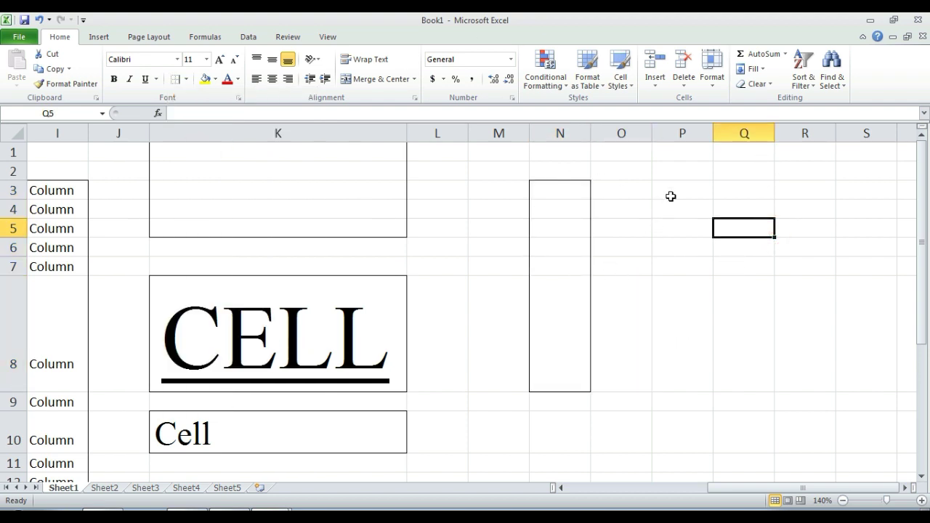
Step: Check the N3:N8 outline, then apply All Borders to P3:P8
{"action": "left_click_drag", "start_coordinate": [674, 185], "coordinate": [673, 327]}
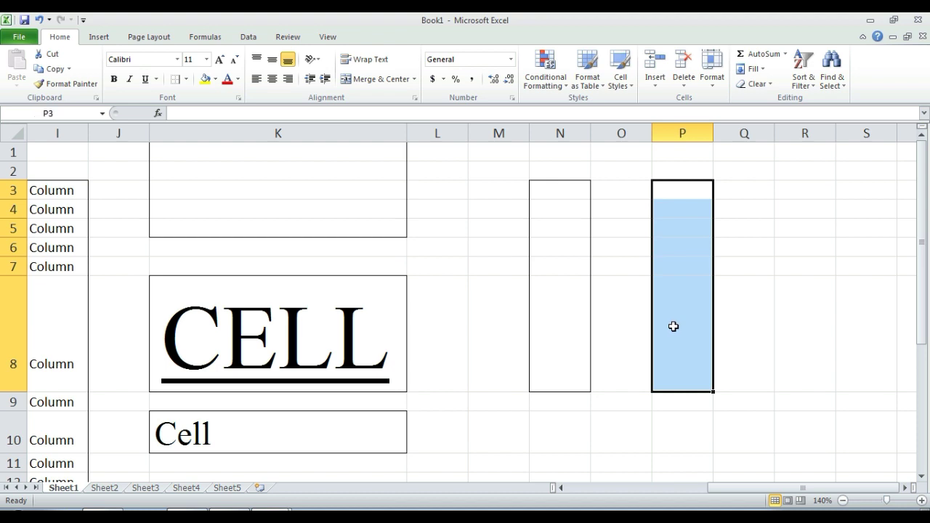
{"action": "left_click", "coordinate": [186, 79]}
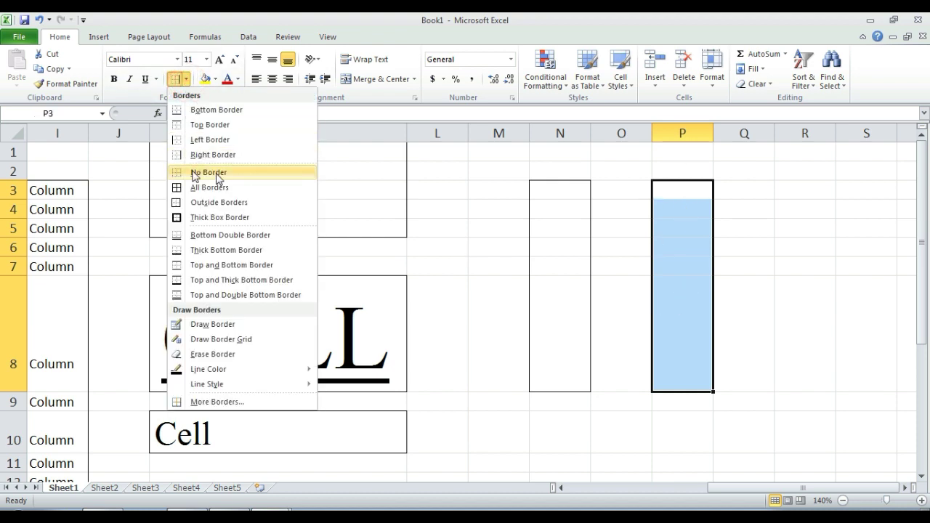
{"action": "left_click", "coordinate": [557, 190]}
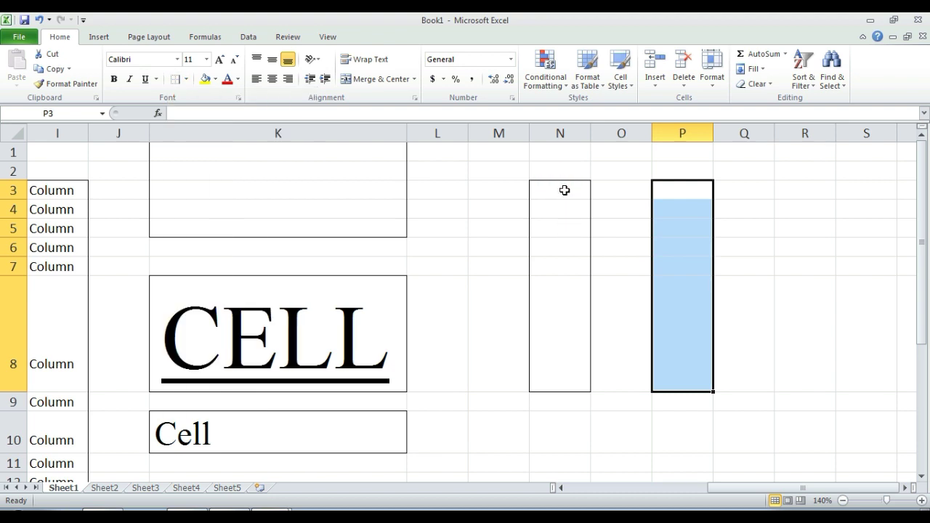
{"action": "left_click", "coordinate": [565, 189]}
{"action": "left_click_drag", "start_coordinate": [553, 353], "coordinate": [551, 349]}
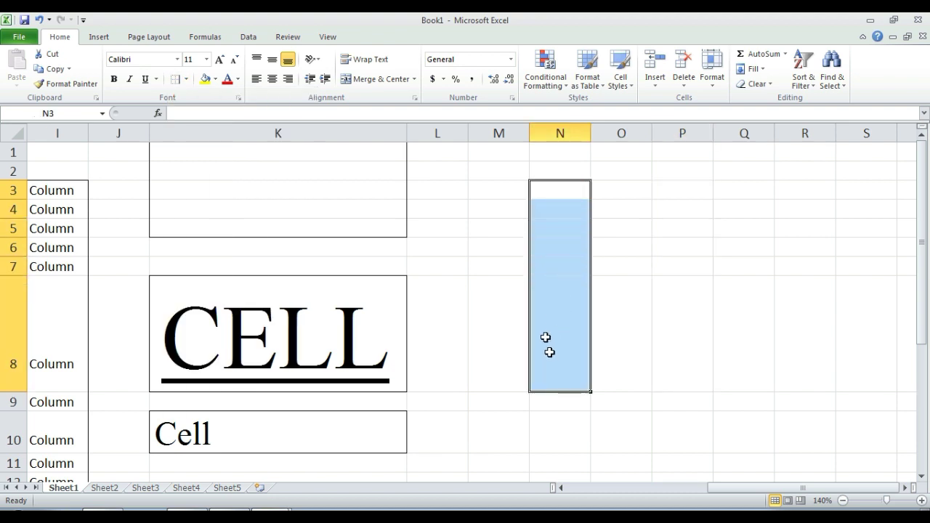
{"action": "left_click", "coordinate": [187, 79]}
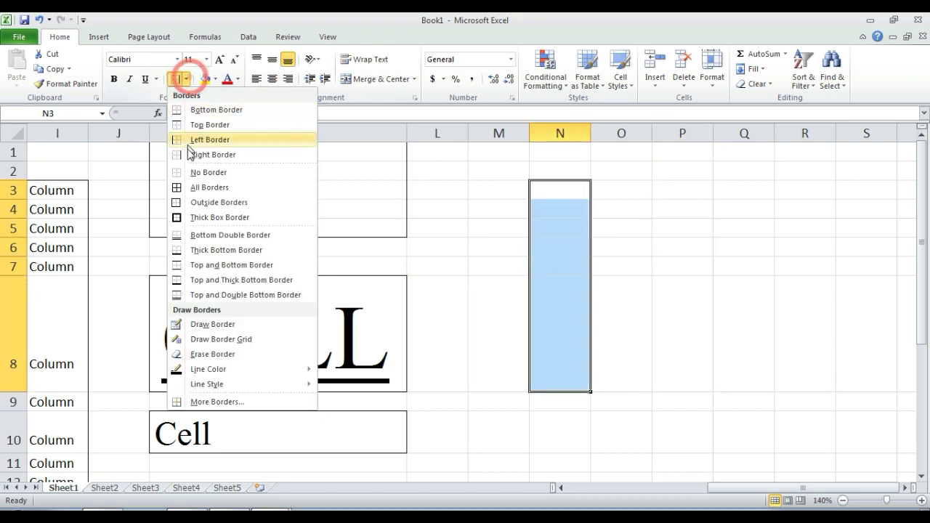
{"action": "left_click", "coordinate": [191, 170]}
{"action": "left_click", "coordinate": [673, 188]}
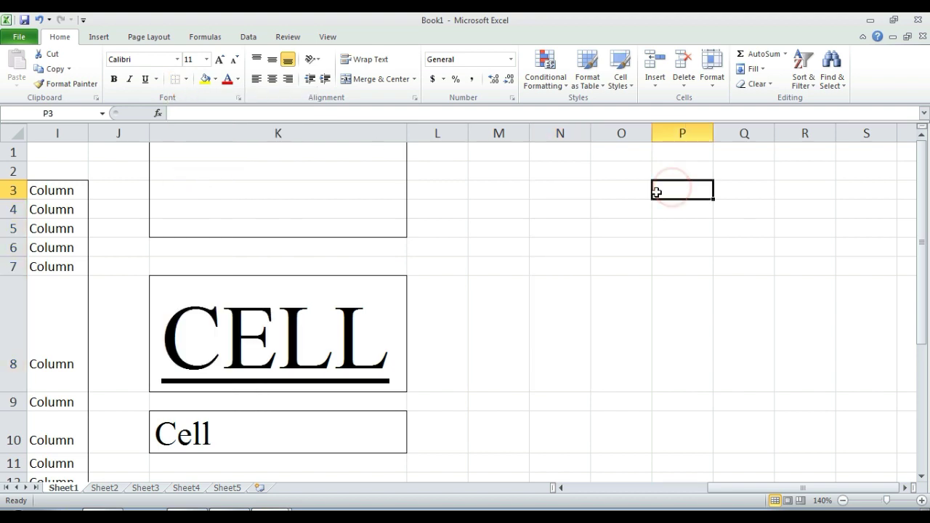
{"action": "left_click", "coordinate": [558, 220]}
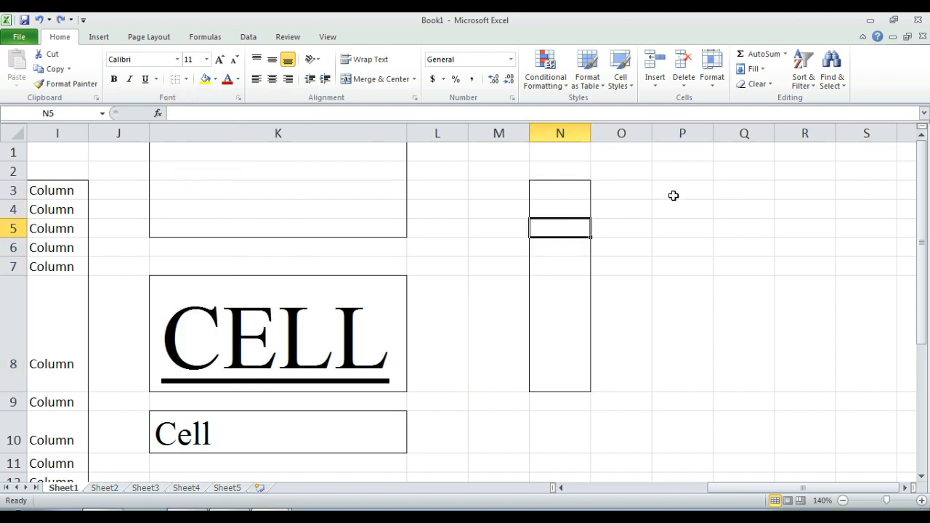
{"action": "left_click_drag", "start_coordinate": [675, 191], "coordinate": [700, 355]}
{"action": "left_click", "coordinate": [186, 79]}
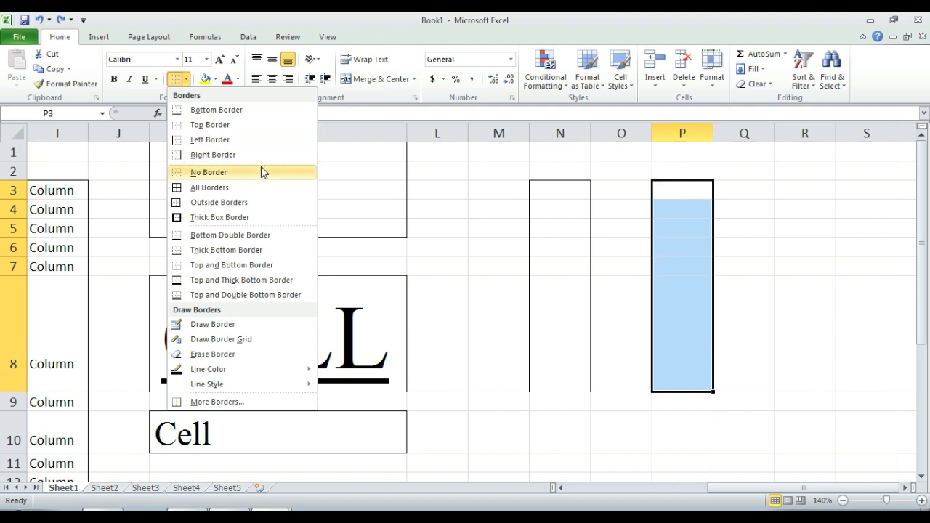
{"action": "left_click", "coordinate": [270, 189]}
Step: Put an Outside Borders outline around R3:R8
{"action": "left_click", "coordinate": [789, 300]}
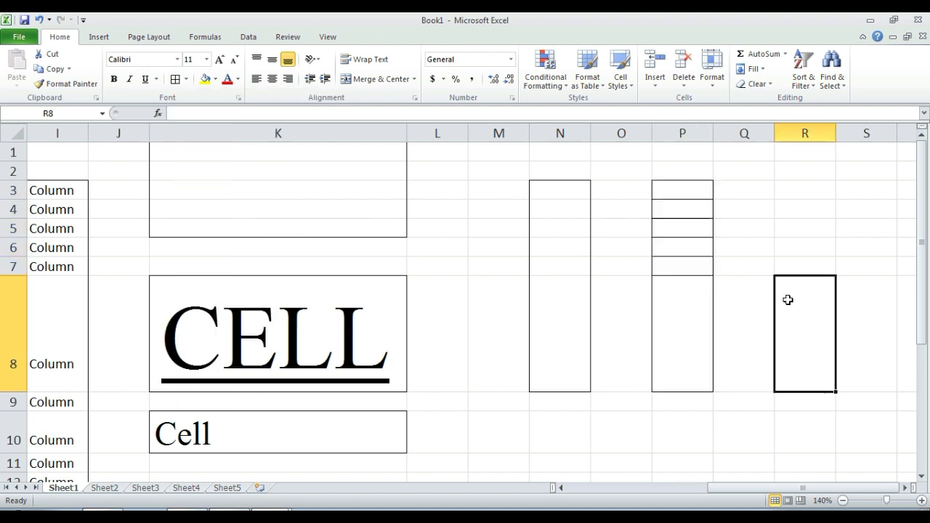
{"action": "left_click_drag", "start_coordinate": [801, 188], "coordinate": [800, 320]}
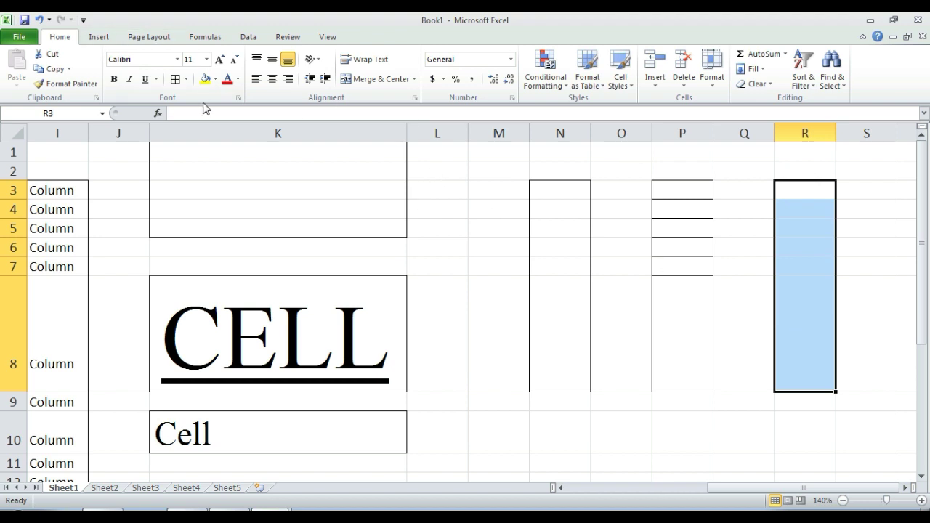
{"action": "left_click", "coordinate": [186, 79]}
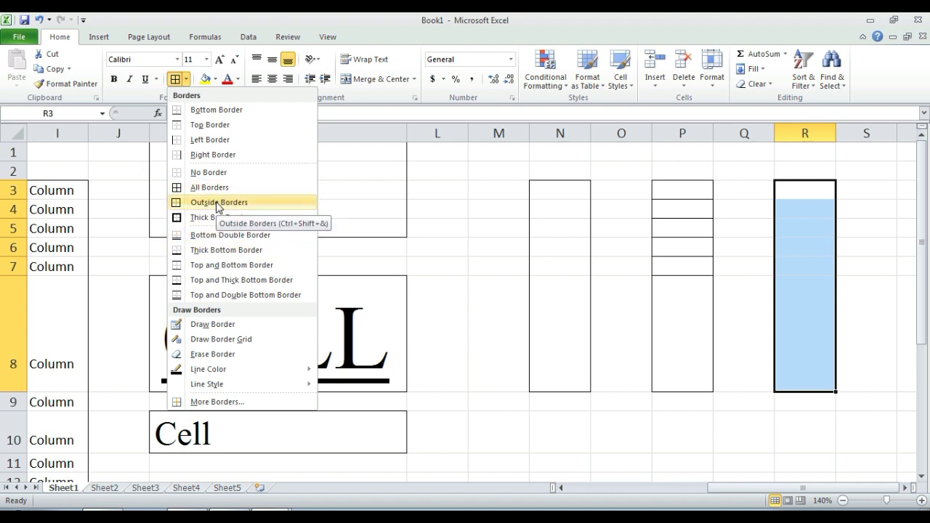
{"action": "left_click", "coordinate": [217, 203]}
{"action": "left_click", "coordinate": [603, 183]}
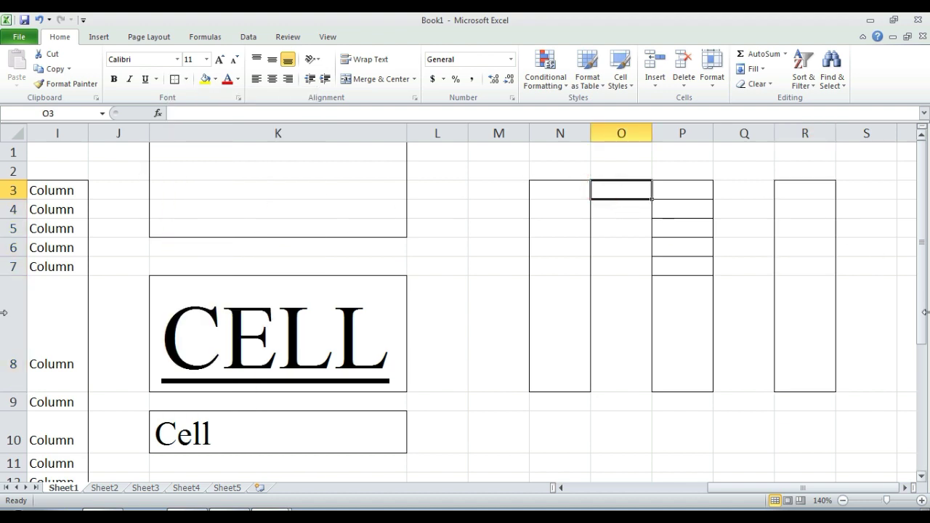
Step: Give T3:T8 a thick box border
{"action": "left_click_drag", "start_coordinate": [539, 185], "coordinate": [578, 358]}
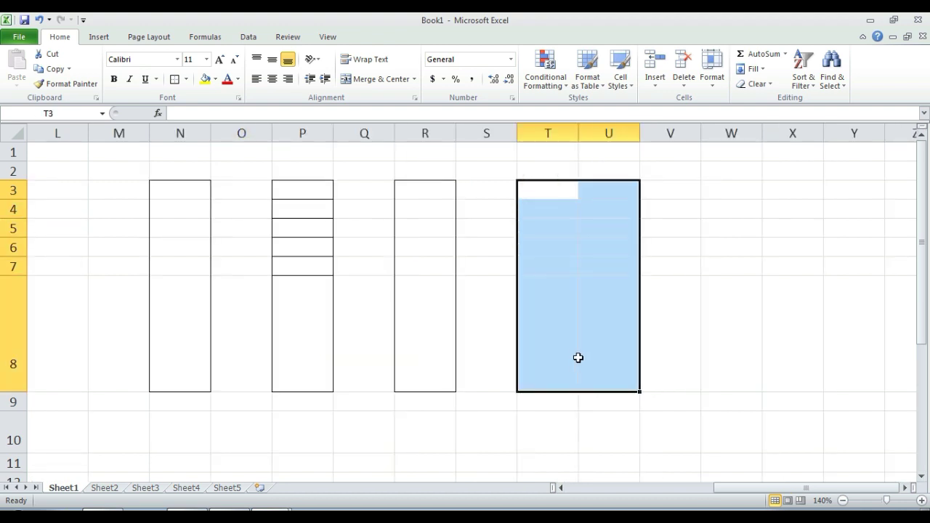
{"action": "left_click", "coordinate": [530, 188]}
{"action": "left_click_drag", "start_coordinate": [535, 189], "coordinate": [543, 342]}
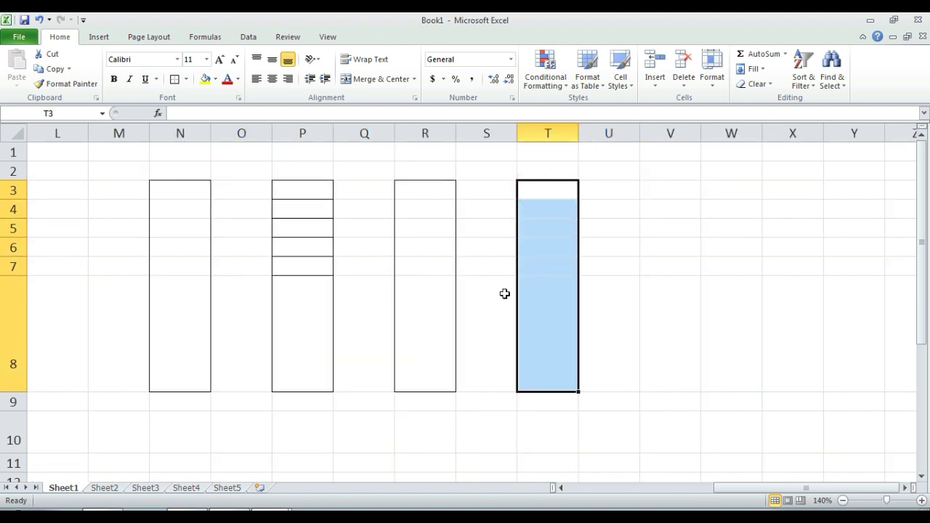
{"action": "left_click", "coordinate": [186, 79]}
{"action": "left_click", "coordinate": [250, 218]}
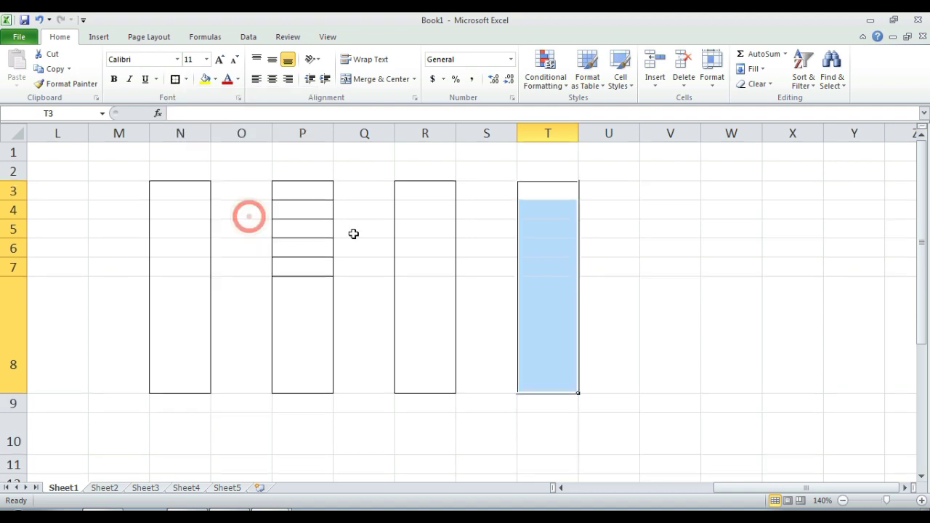
{"action": "left_click", "coordinate": [781, 282]}
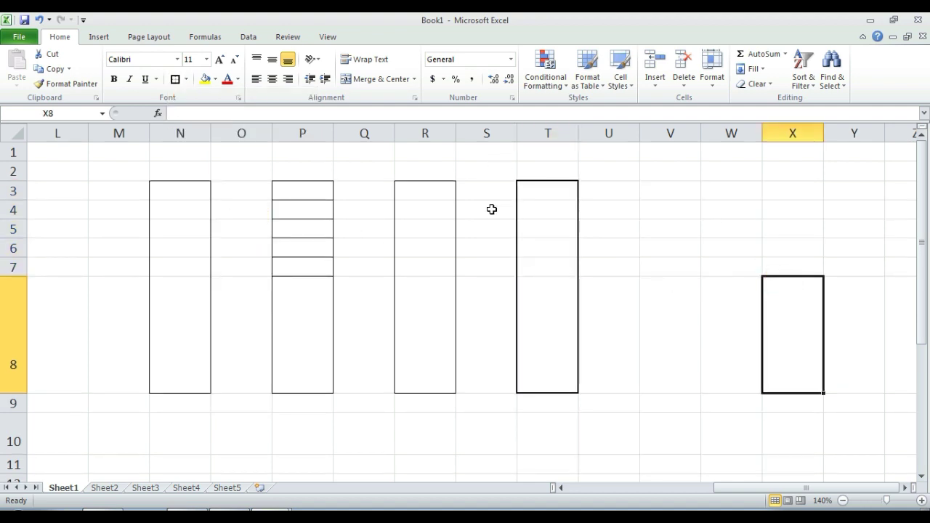
Step: Erase stretches of T3:T8's left and right border lines with Erase Border
{"action": "left_click", "coordinate": [186, 78]}
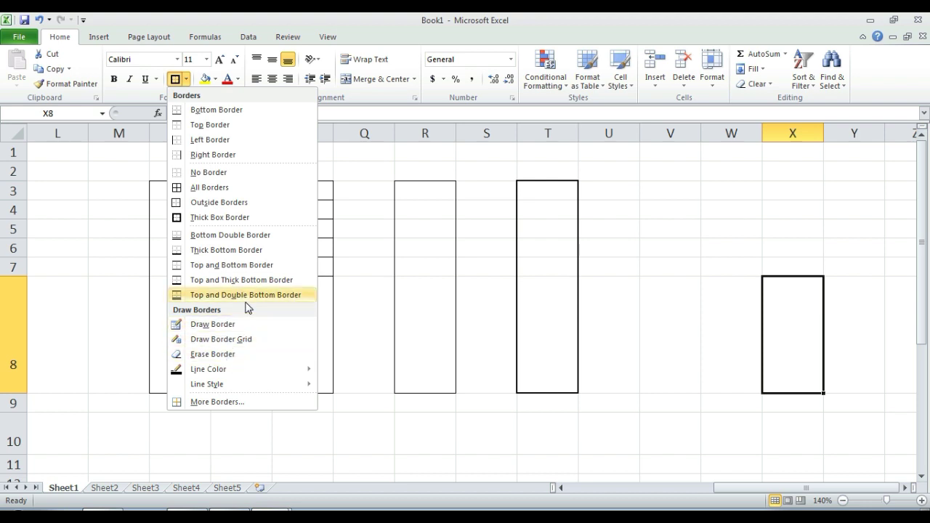
{"action": "left_click", "coordinate": [234, 355]}
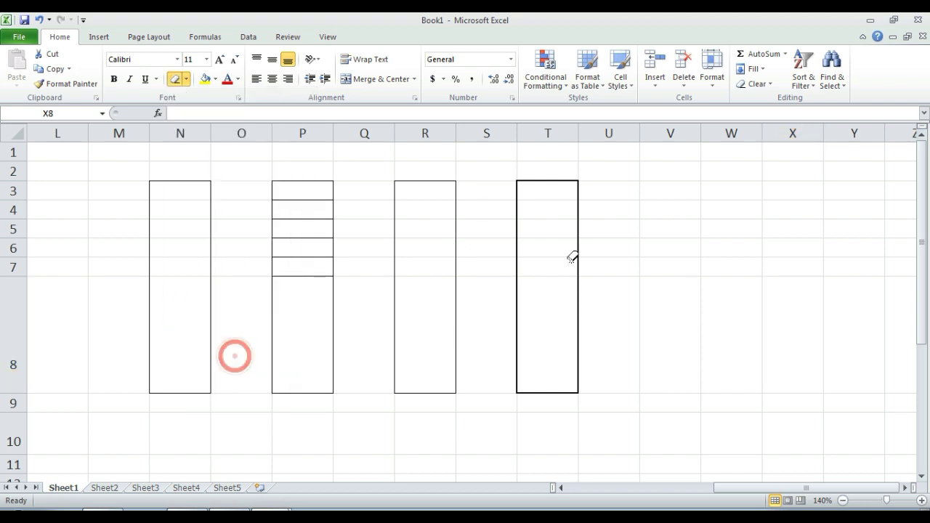
{"action": "left_click", "coordinate": [515, 272]}
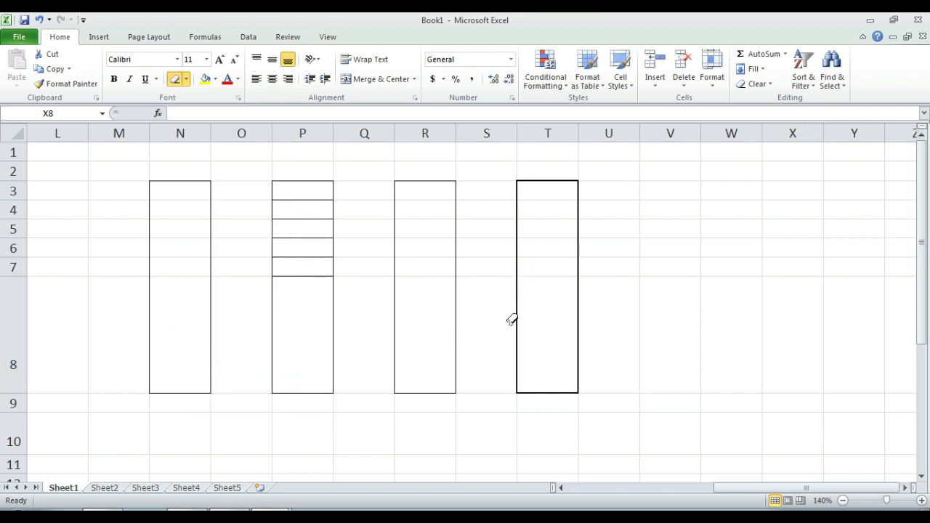
{"action": "left_click", "coordinate": [515, 322]}
{"action": "left_click", "coordinate": [518, 266]}
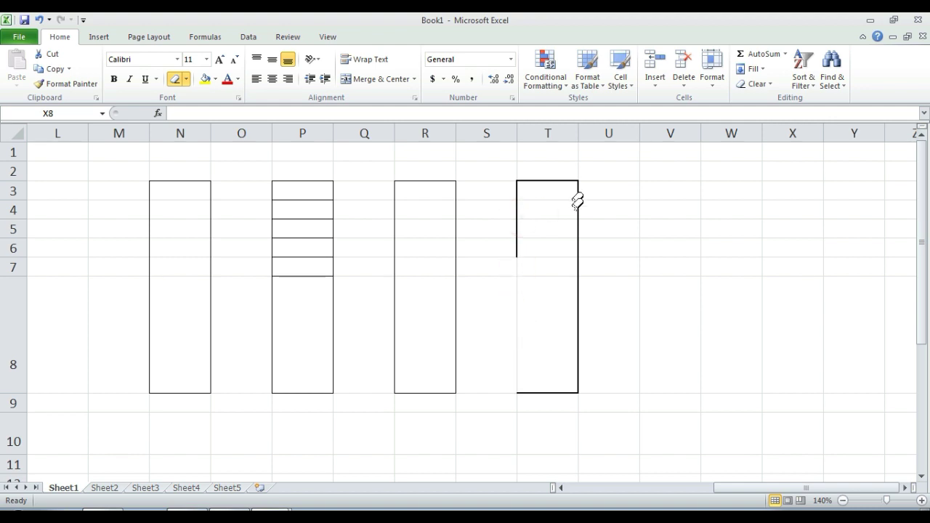
{"action": "left_click", "coordinate": [578, 226]}
{"action": "left_click", "coordinate": [572, 290]}
{"action": "left_click", "coordinate": [517, 386]}
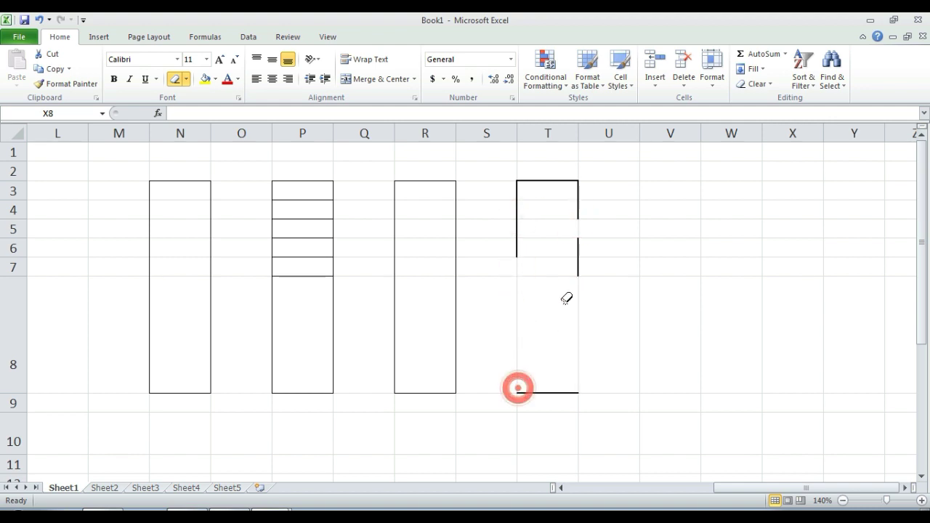
{"action": "key", "text": "Escape"}
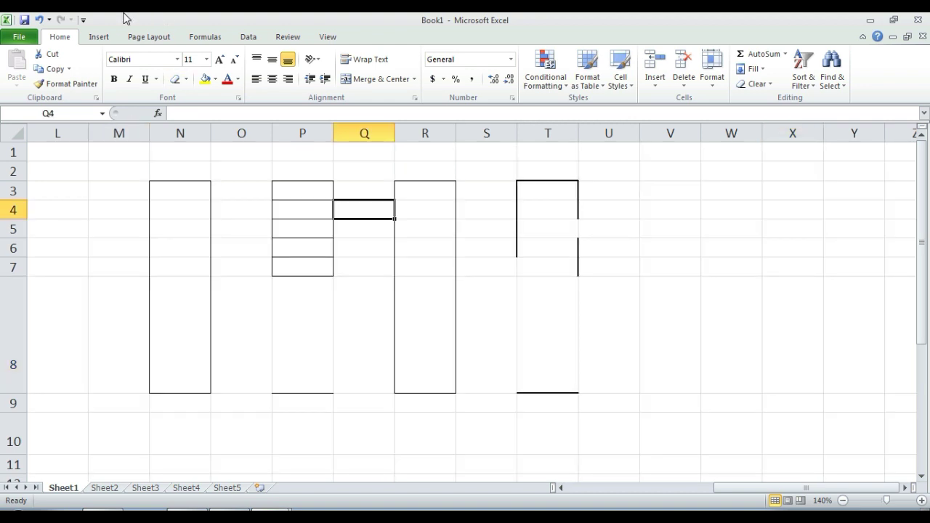
{"action": "key", "text": "Escape"}
Step: Fill N3:N8 with yellow and cell R8 with grey
{"action": "left_click_drag", "start_coordinate": [174, 195], "coordinate": [177, 314]}
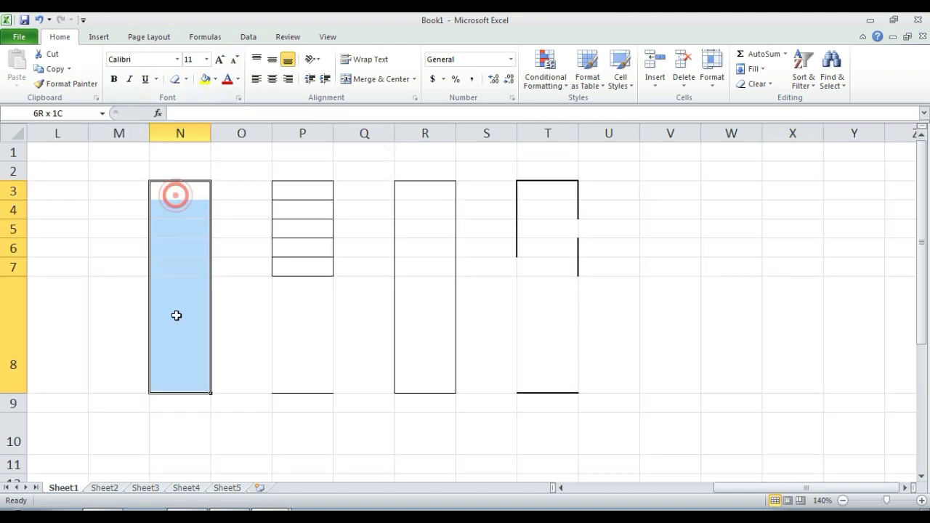
{"action": "left_click", "coordinate": [205, 81]}
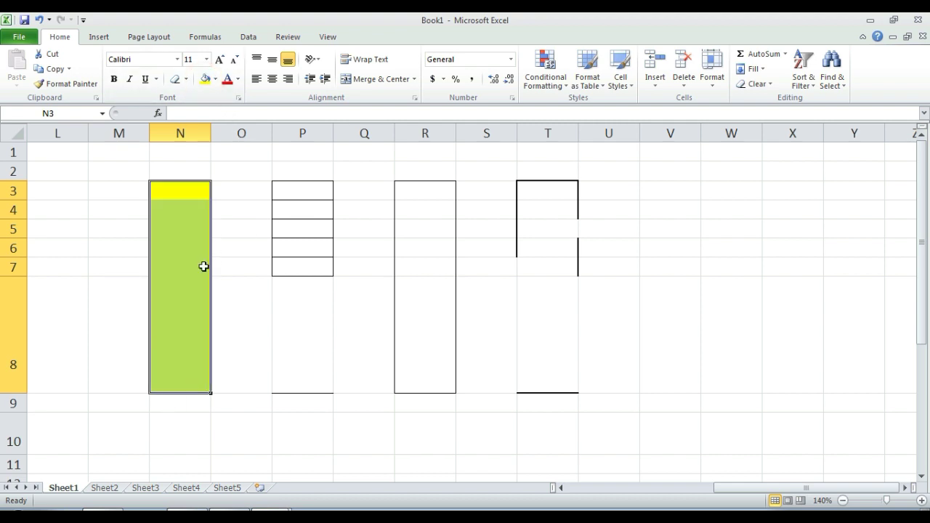
{"action": "left_click", "coordinate": [425, 344]}
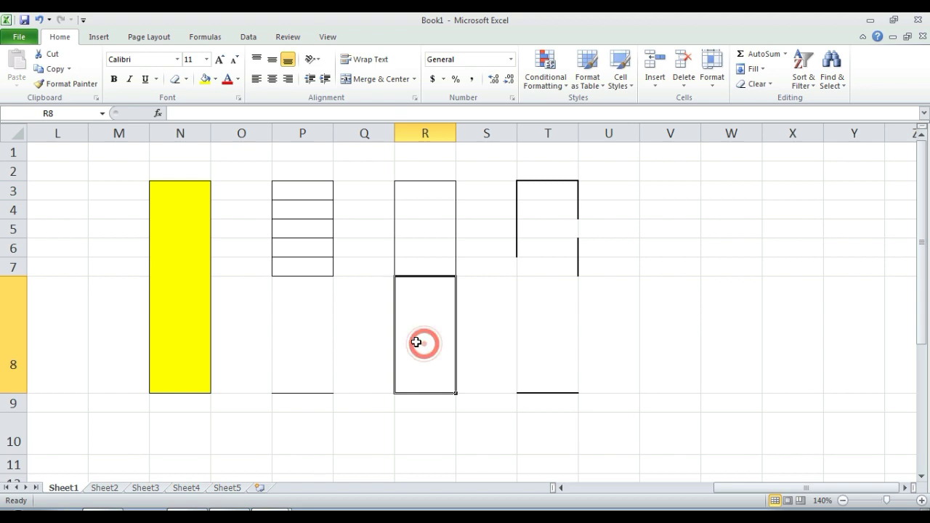
{"action": "left_click", "coordinate": [215, 79]}
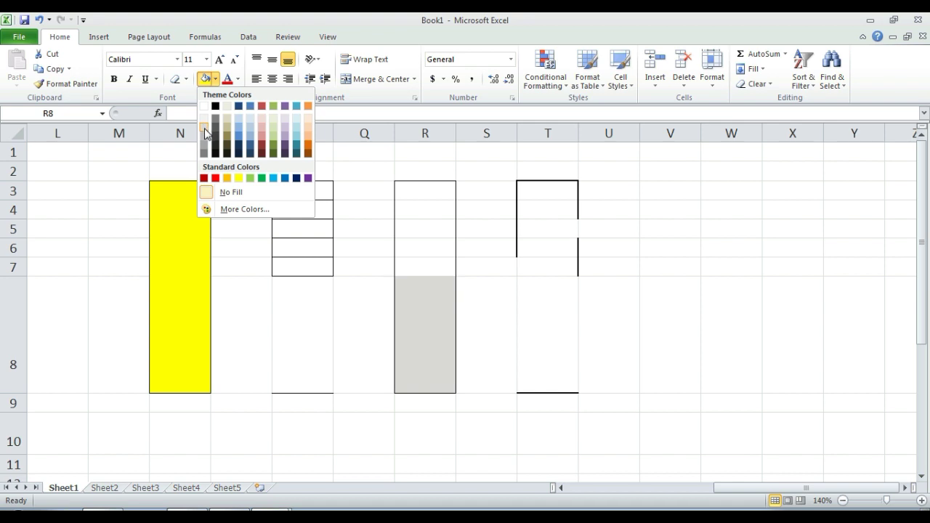
{"action": "left_click", "coordinate": [204, 143]}
{"action": "key", "text": "Right"}
{"action": "key", "text": "Right"}
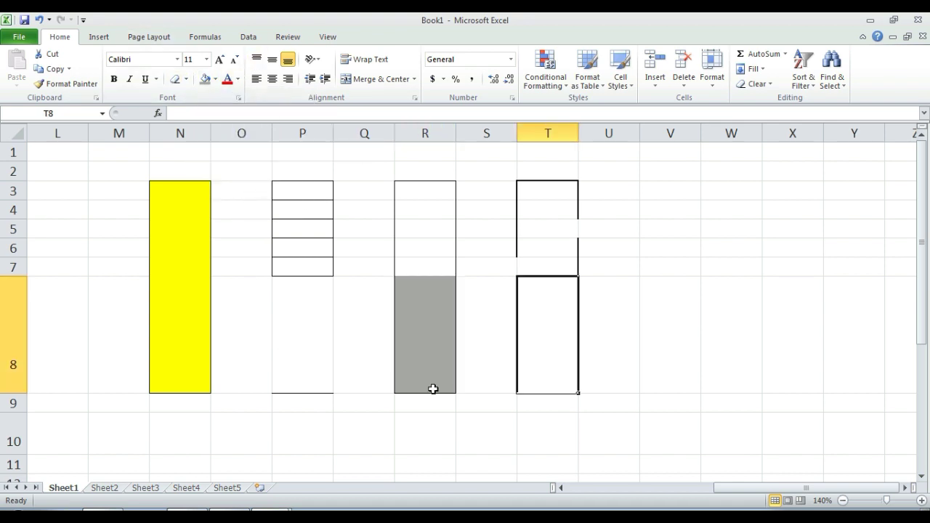
{"action": "left_click", "coordinate": [647, 488]}
Step: Turn the Column text in I3:I8 red
{"action": "left_click_drag", "start_coordinate": [550, 191], "coordinate": [519, 398]}
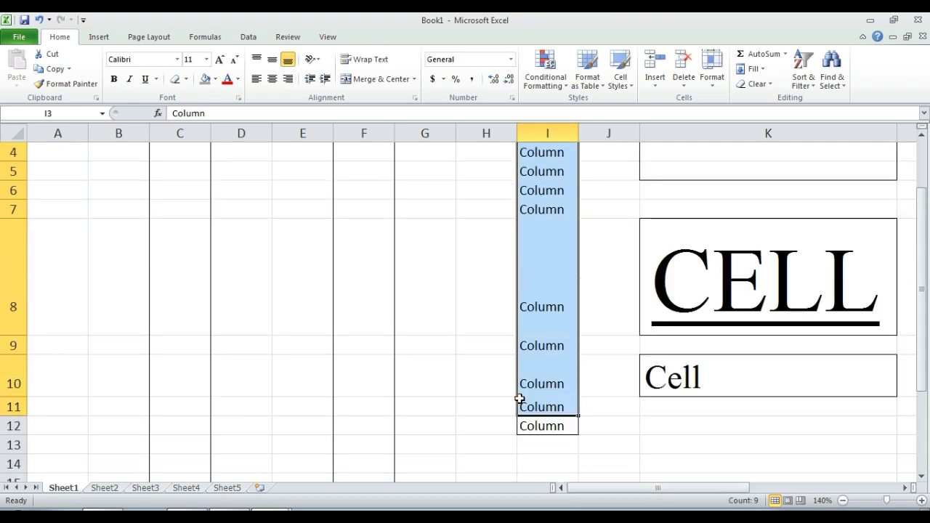
{"action": "key", "text": "shift+Up"}
{"action": "key", "text": "shift+Up"}
{"action": "key", "text": "shift+Up"}
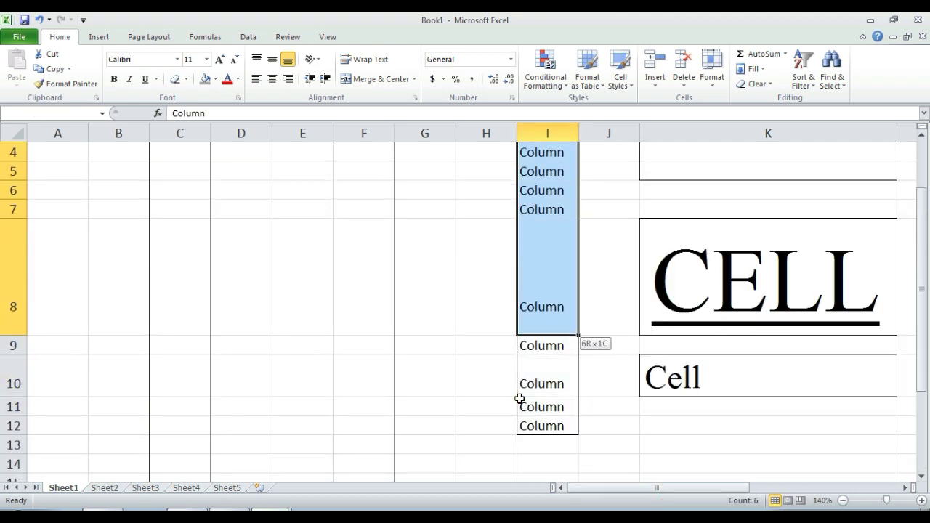
{"action": "scroll", "coordinate": [502, 384], "scroll_direction": "up", "scroll_amount": 1}
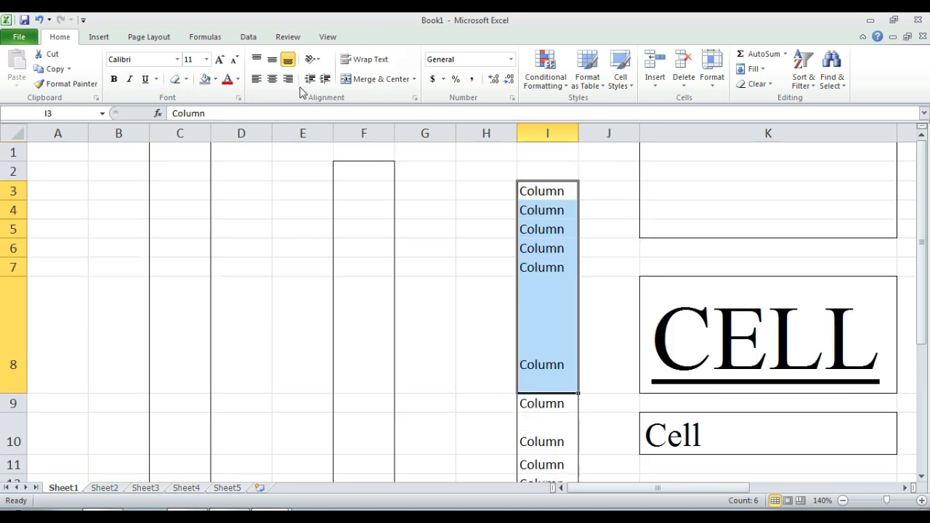
{"action": "left_click", "coordinate": [227, 79]}
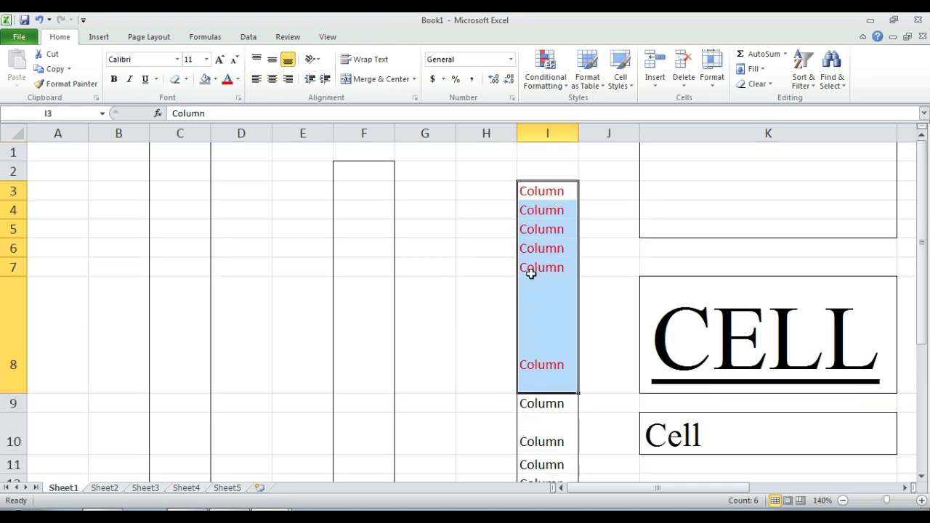
Step: Colour the I7:I8 text light blue and the I4 text purple
{"action": "left_click_drag", "start_coordinate": [531, 273], "coordinate": [546, 317]}
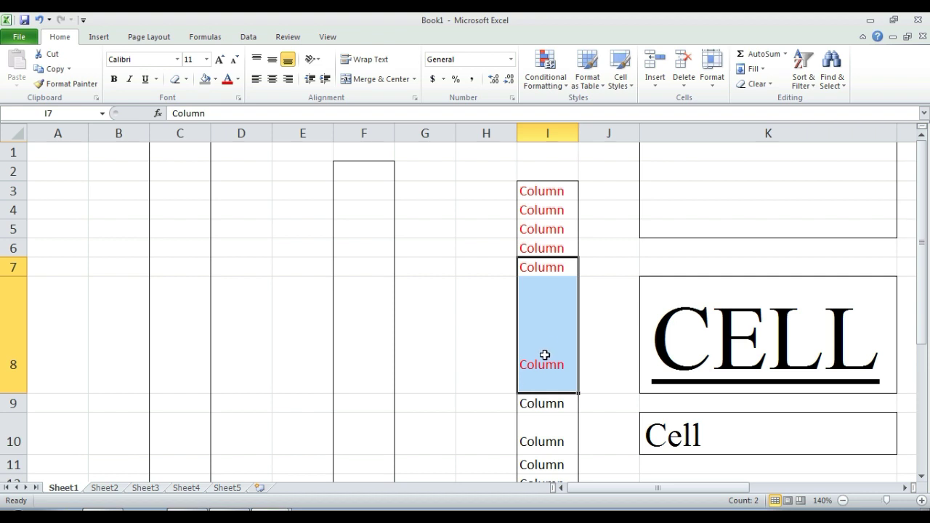
{"action": "left_click", "coordinate": [238, 79]}
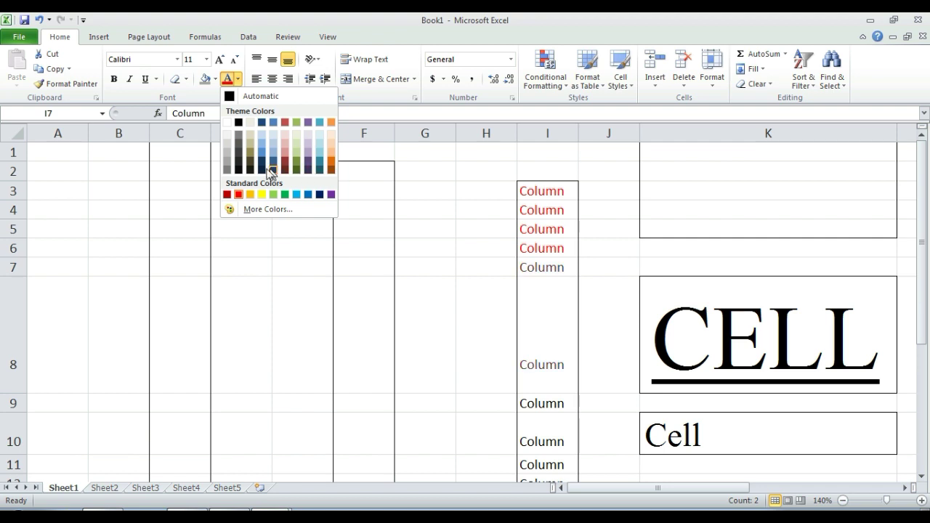
{"action": "left_click", "coordinate": [298, 194]}
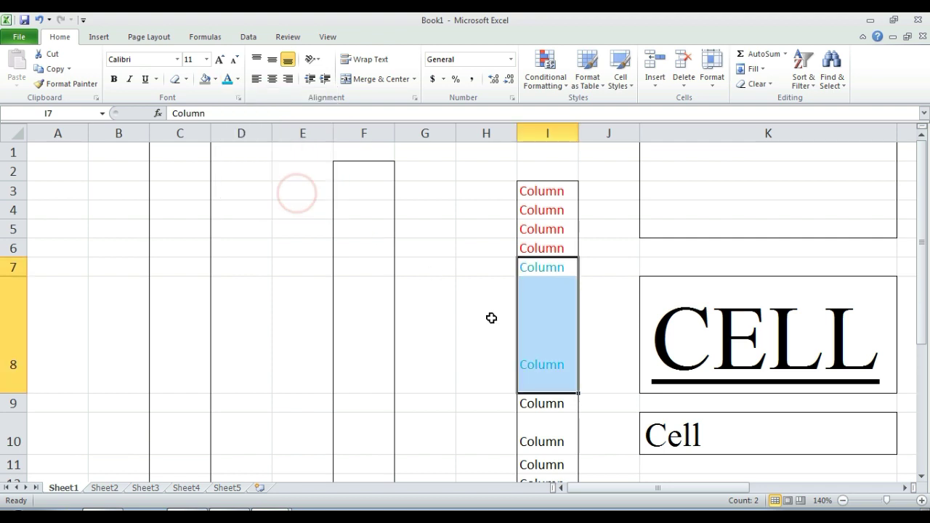
{"action": "left_click", "coordinate": [544, 291]}
{"action": "left_click", "coordinate": [547, 215]}
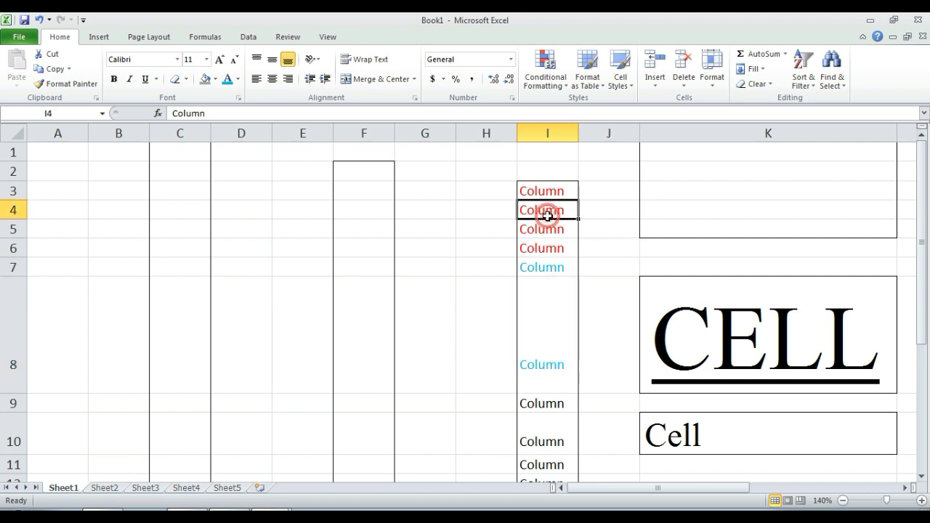
{"action": "left_click", "coordinate": [238, 78]}
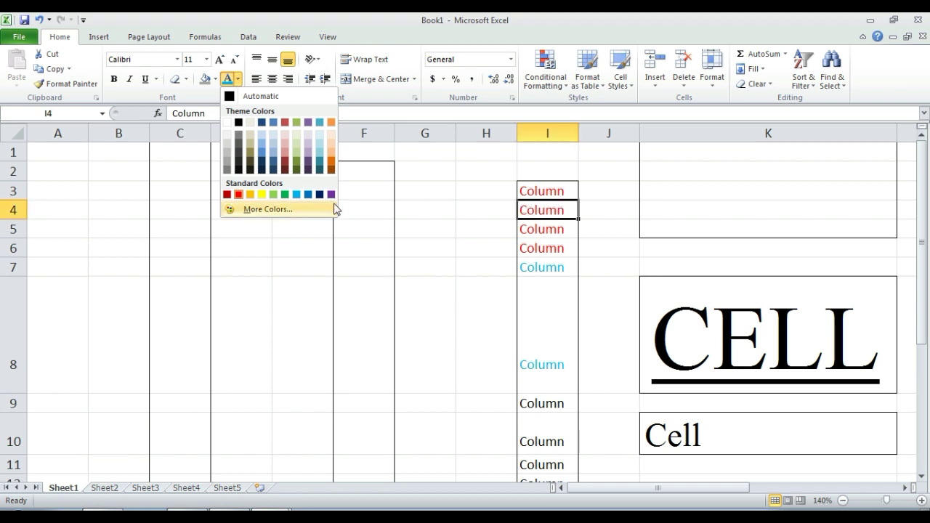
{"action": "left_click", "coordinate": [331, 194]}
{"action": "left_click", "coordinate": [536, 248]}
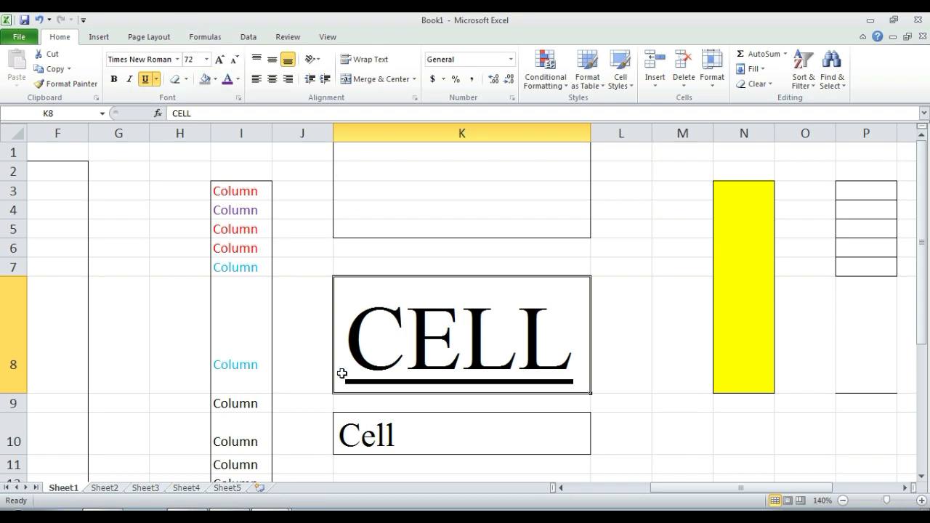
Step: Make CELL in K8 bold italic red text with a grey fill
{"action": "left_click", "coordinate": [130, 79]}
{"action": "left_click", "coordinate": [114, 79]}
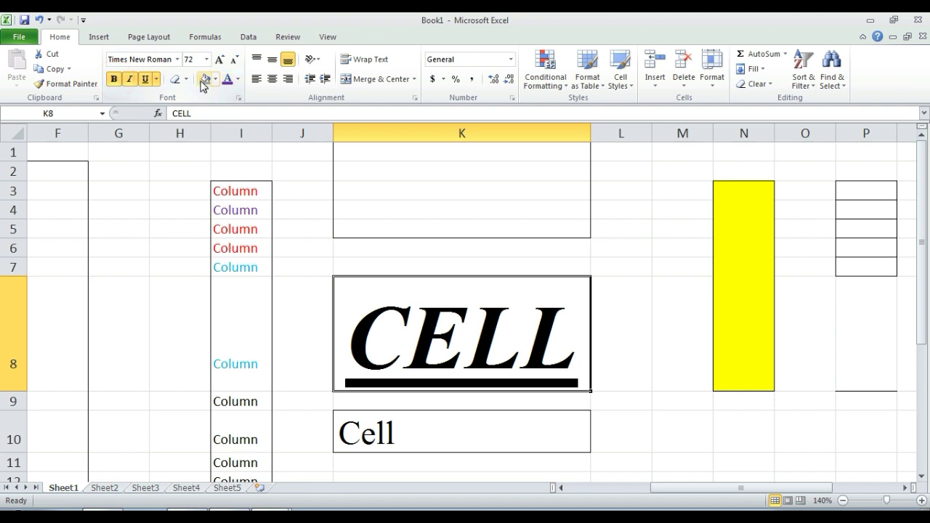
{"action": "left_click", "coordinate": [202, 83]}
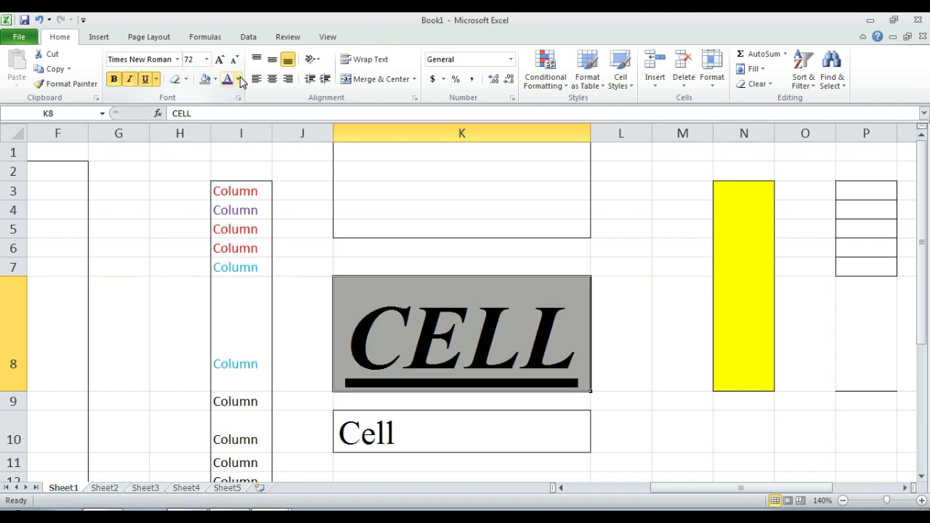
{"action": "left_click", "coordinate": [238, 82]}
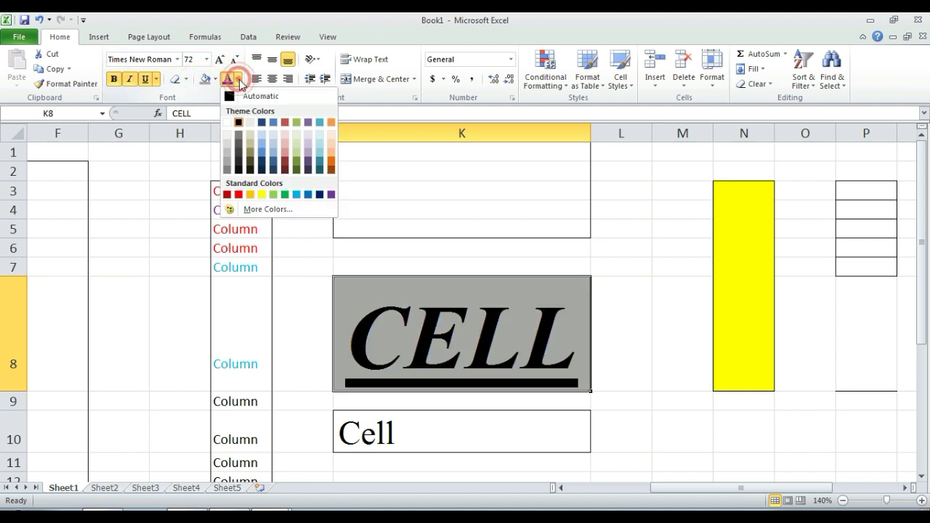
{"action": "left_click", "coordinate": [240, 193]}
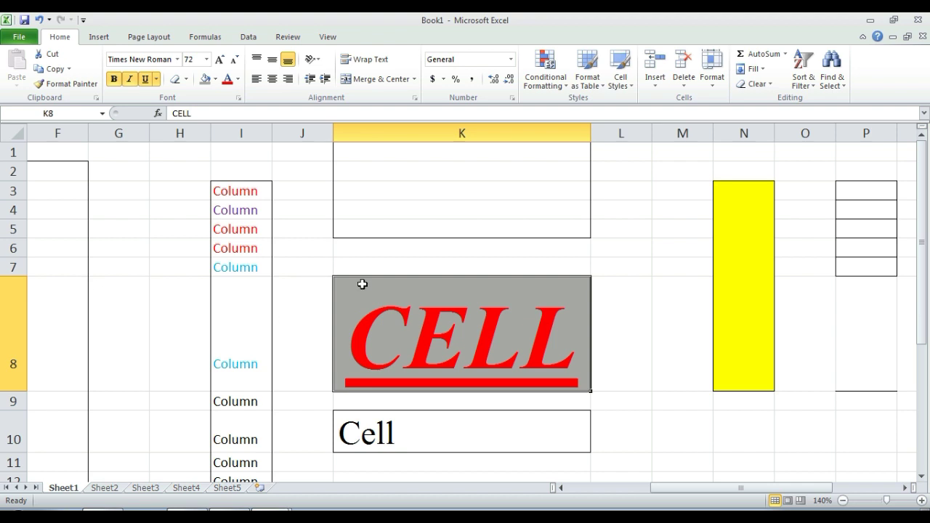
{"action": "left_click", "coordinate": [280, 187]}
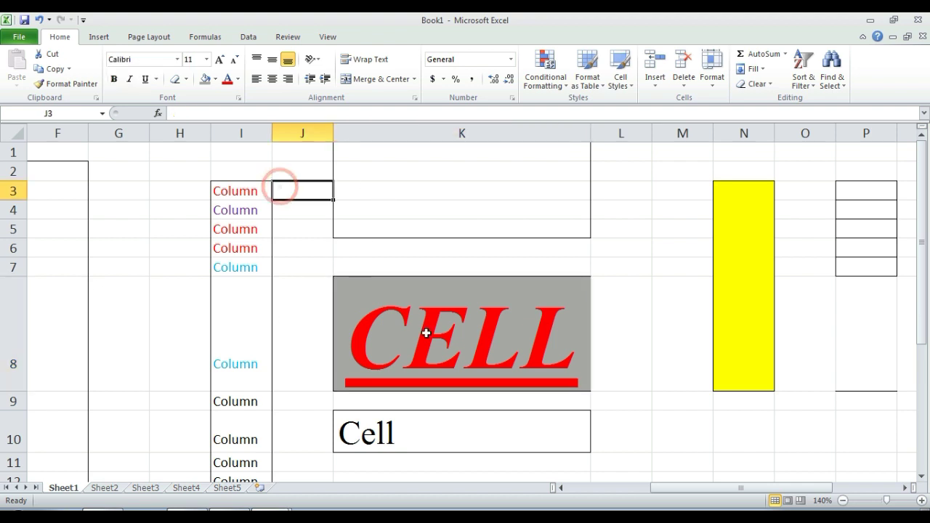
Step: Copy K8's formatting onto cell I4 with Format Painter
{"action": "left_click", "coordinate": [452, 301]}
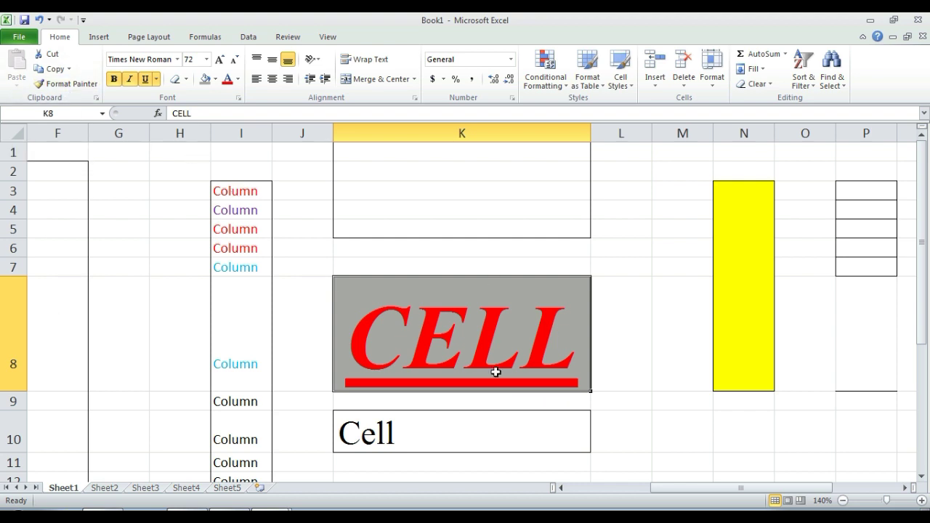
{"action": "left_click", "coordinate": [70, 86]}
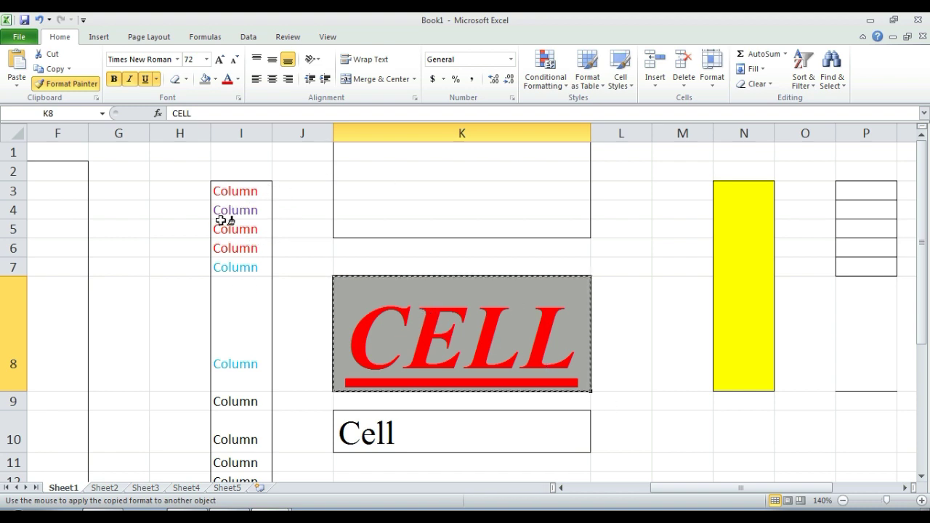
{"action": "left_click", "coordinate": [227, 211]}
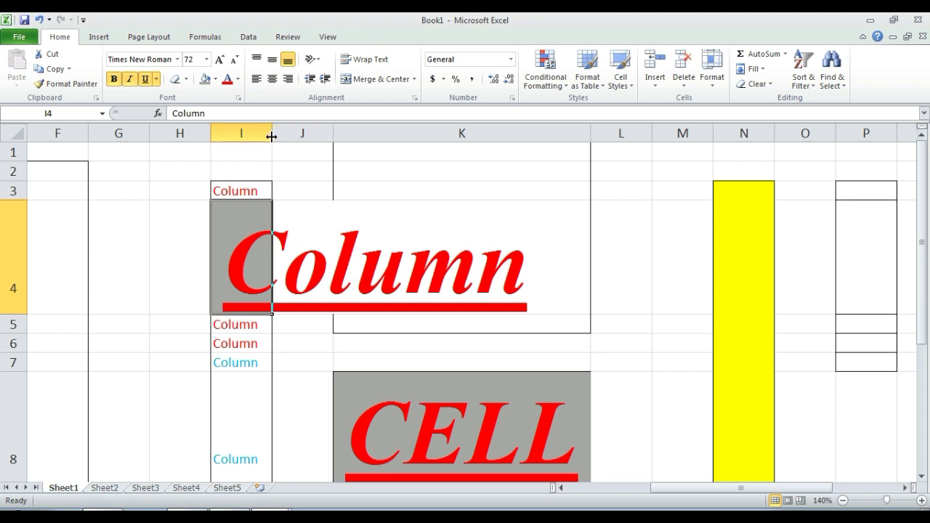
Step: AutoFit column I to the large Column text in I4, then recheck cell I4
{"action": "double_click", "coordinate": [271, 137]}
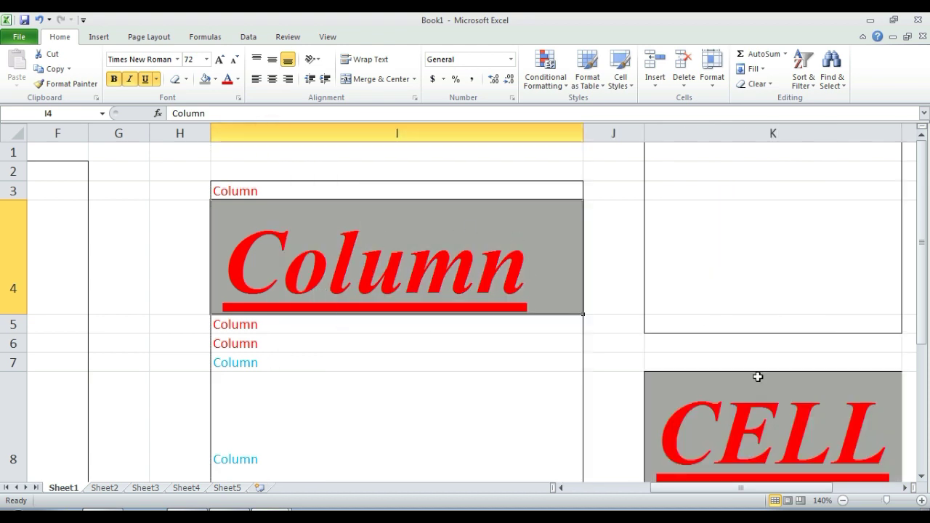
{"action": "left_click_drag", "start_coordinate": [921, 246], "coordinate": [922, 293]}
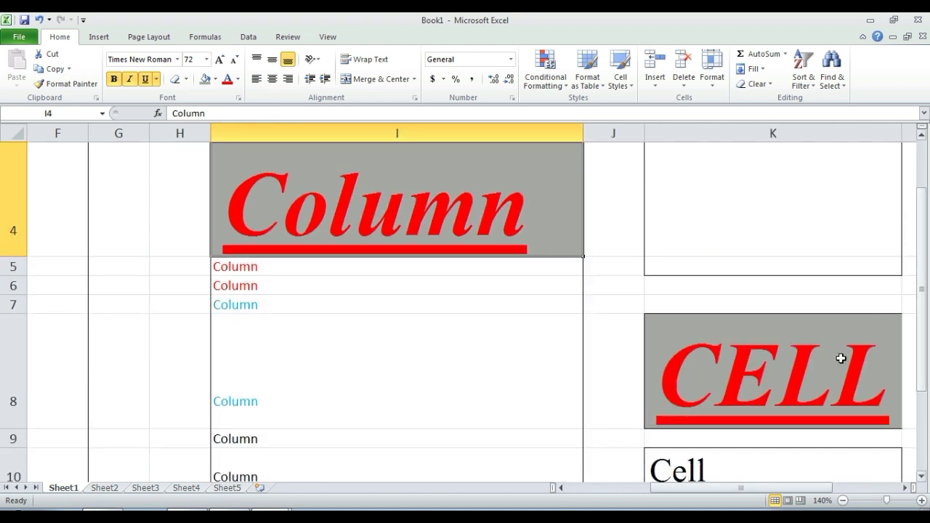
{"action": "double_click", "coordinate": [331, 224]}
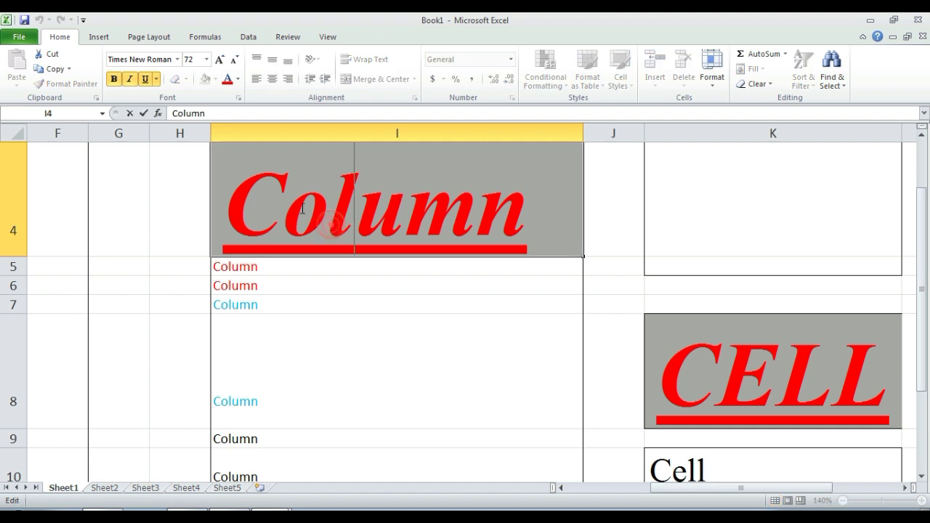
{"action": "left_click", "coordinate": [278, 271]}
{"action": "left_click", "coordinate": [301, 222]}
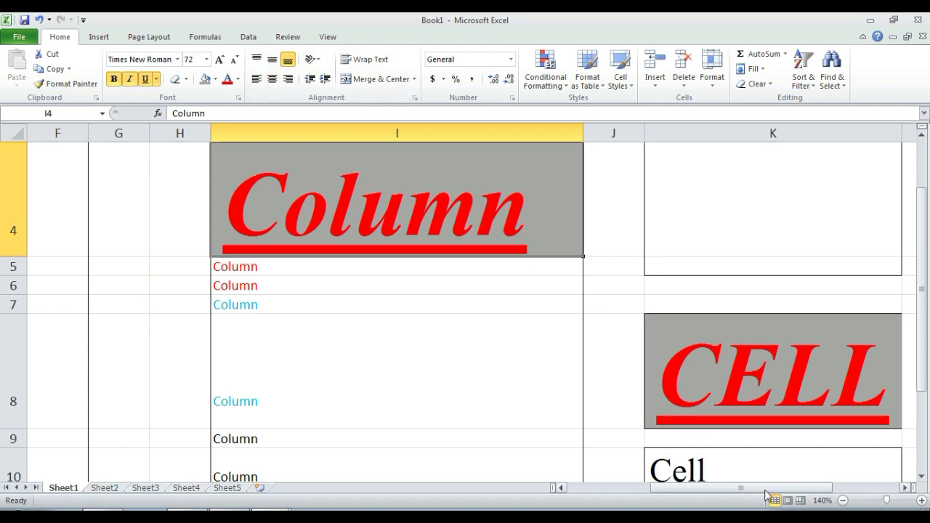
{"action": "scroll", "coordinate": [789, 447], "scroll_direction": "down", "scroll_amount": 2}
{"action": "scroll", "coordinate": [727, 327], "scroll_direction": "up", "scroll_amount": 3}
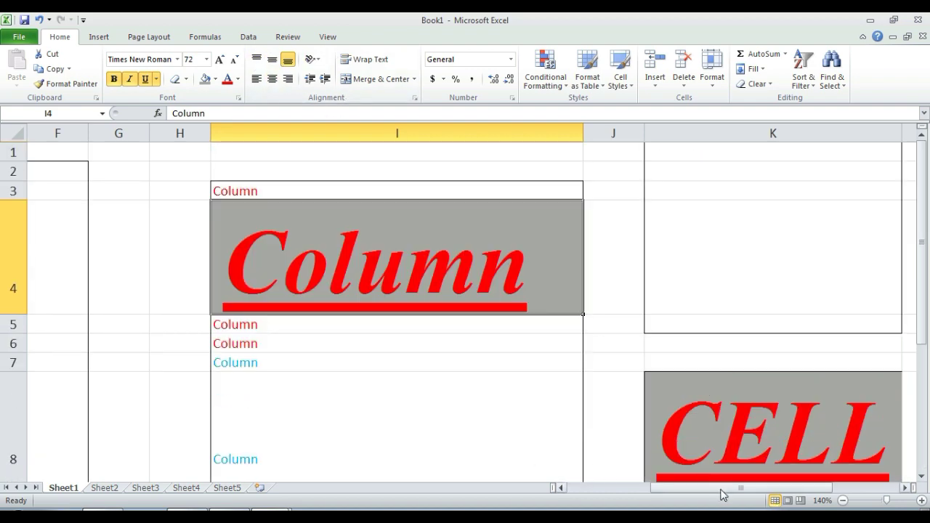
{"action": "scroll", "coordinate": [778, 407], "scroll_direction": "down", "scroll_amount": 3}
{"action": "scroll", "coordinate": [773, 393], "scroll_direction": "up", "scroll_amount": 3}
Step: Shrink the CELL text in K8 to 20 points
{"action": "left_click", "coordinate": [773, 393]}
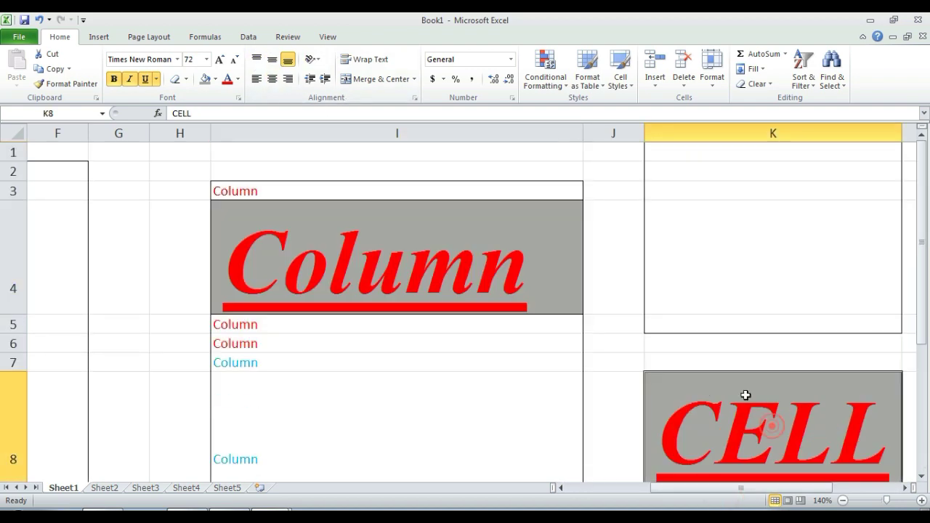
{"action": "left_click", "coordinate": [235, 61]}
{"action": "left_click", "coordinate": [235, 61]}
{"action": "left_click", "coordinate": [235, 61]}
{"action": "left_click", "coordinate": [234, 61]}
{"action": "left_click", "coordinate": [235, 61]}
{"action": "left_click", "coordinate": [235, 61]}
{"action": "left_click", "coordinate": [234, 61]}
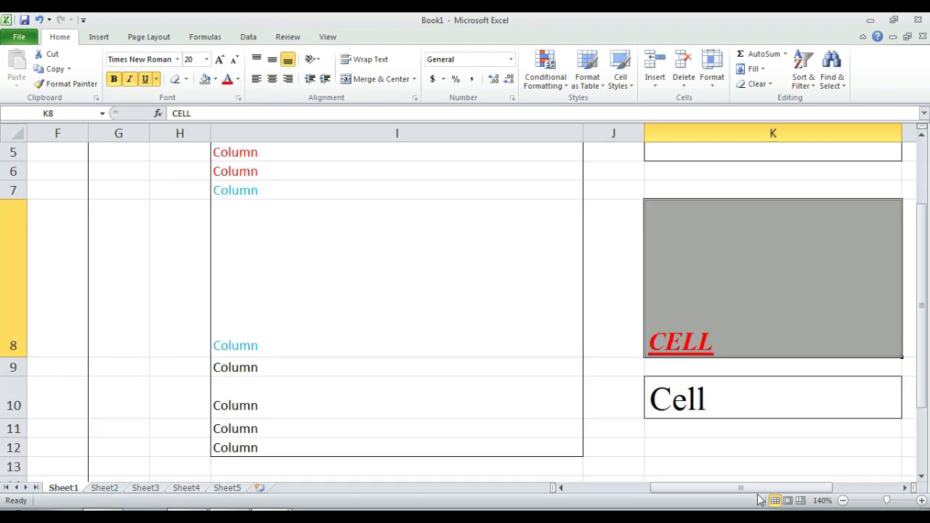
Step: Align CELL to the top of its cell K8
{"action": "left_click_drag", "start_coordinate": [758, 490], "coordinate": [812, 493]}
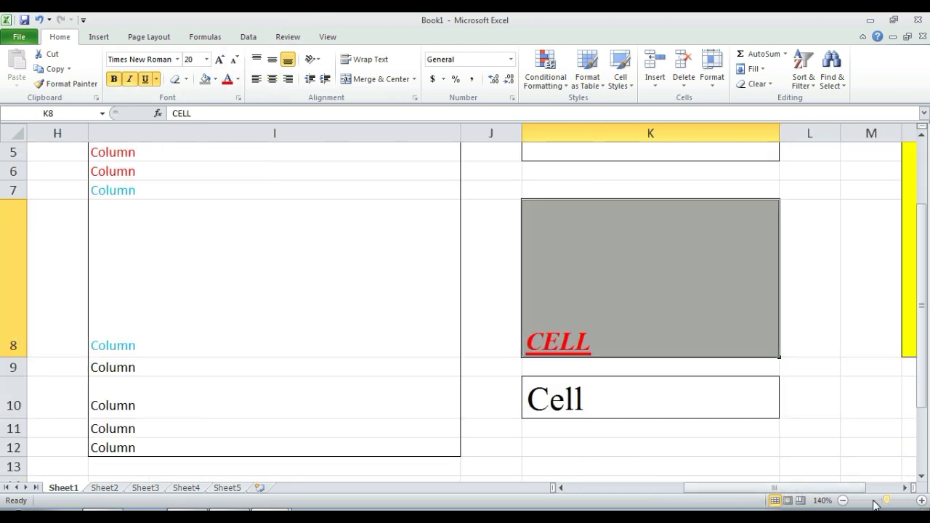
{"action": "left_click", "coordinate": [843, 500]}
{"action": "left_click", "coordinate": [843, 500]}
{"action": "left_click", "coordinate": [843, 501]}
{"action": "left_click", "coordinate": [843, 501]}
{"action": "left_click", "coordinate": [843, 500]}
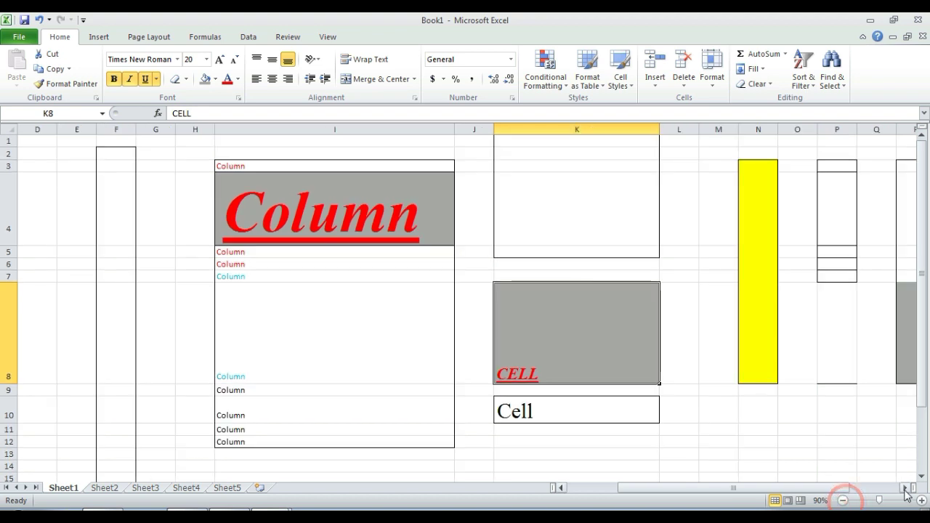
{"action": "left_click", "coordinate": [921, 501]}
{"action": "left_click", "coordinate": [922, 501]}
{"action": "left_click", "coordinate": [922, 500]}
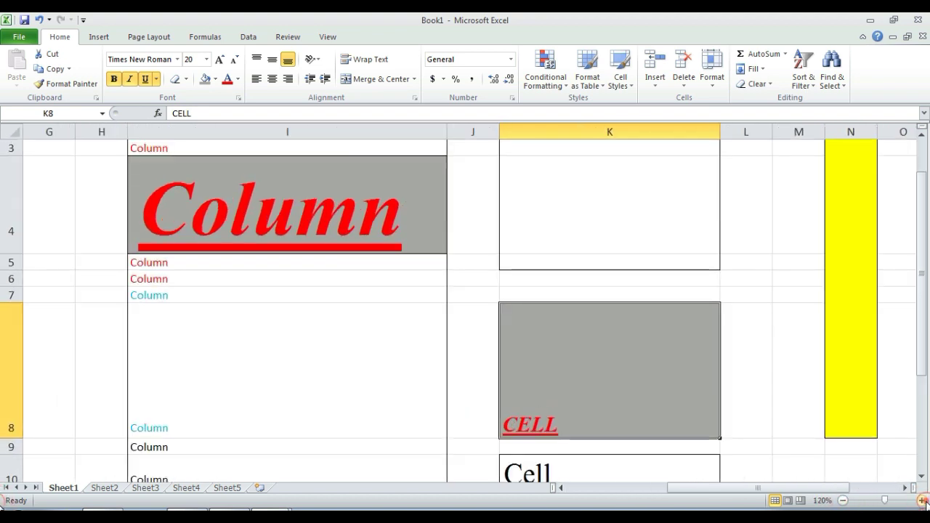
{"action": "left_click", "coordinate": [652, 390]}
{"action": "left_click", "coordinate": [586, 364]}
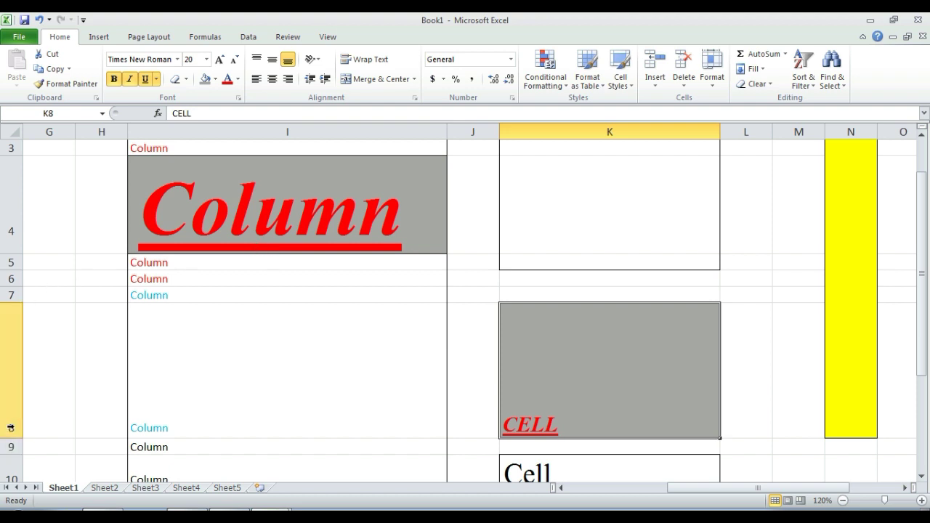
{"action": "left_click", "coordinate": [596, 423]}
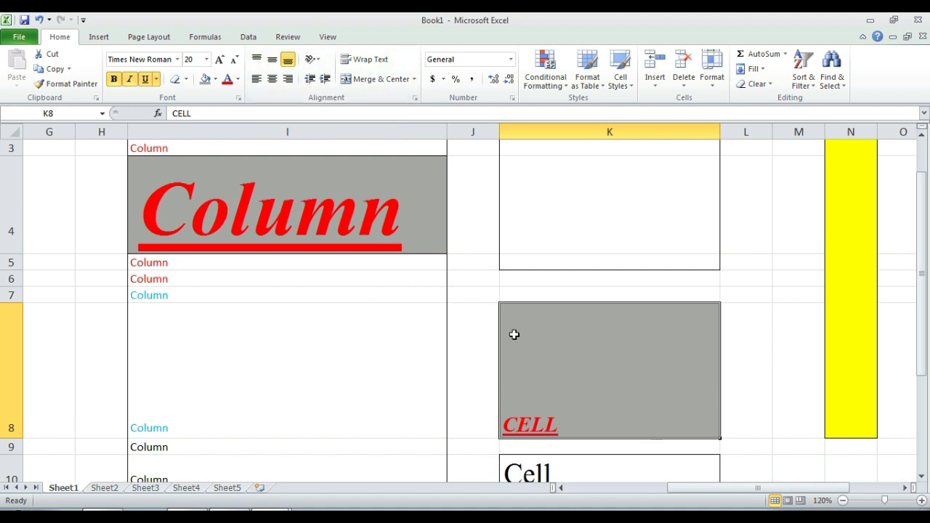
{"action": "left_click", "coordinate": [256, 59]}
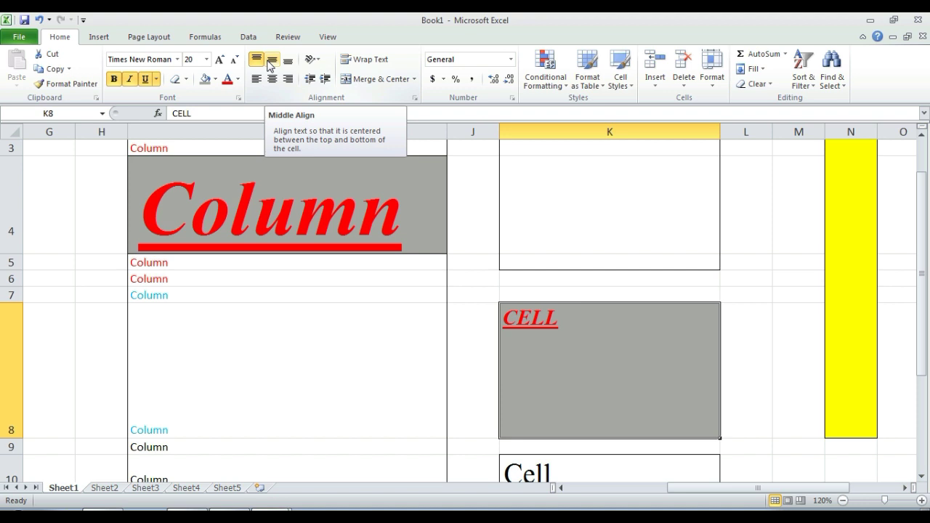
Step: Try middle, bottom, then middle vertical alignment for CELL in K8
{"action": "left_click", "coordinate": [270, 62]}
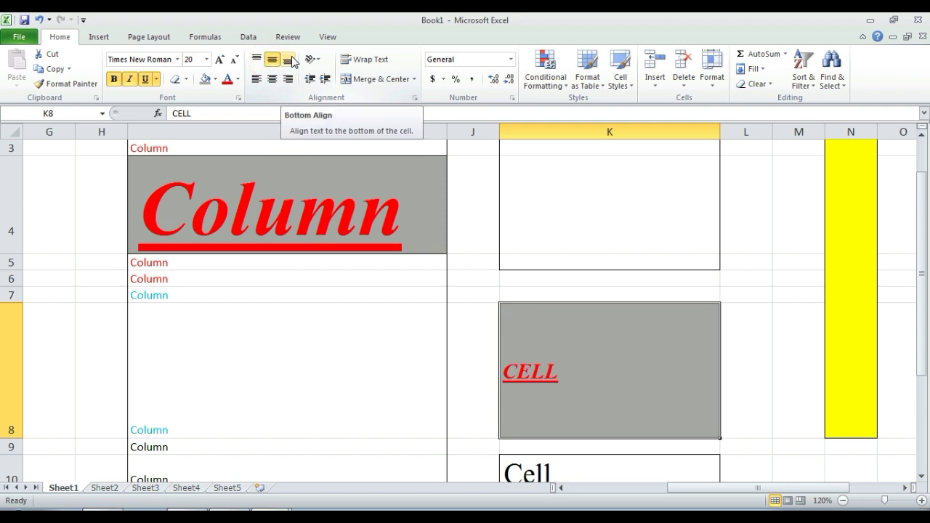
{"action": "left_click", "coordinate": [289, 61]}
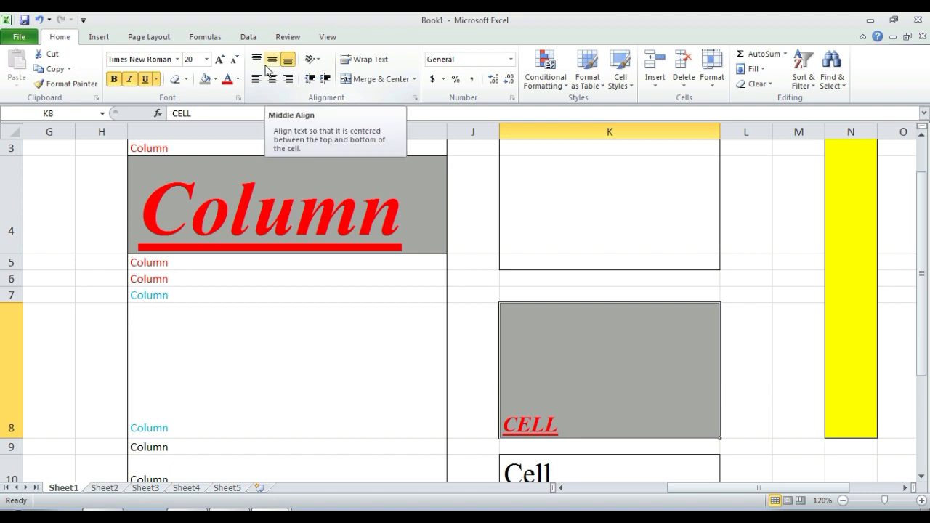
{"action": "left_click", "coordinate": [273, 62]}
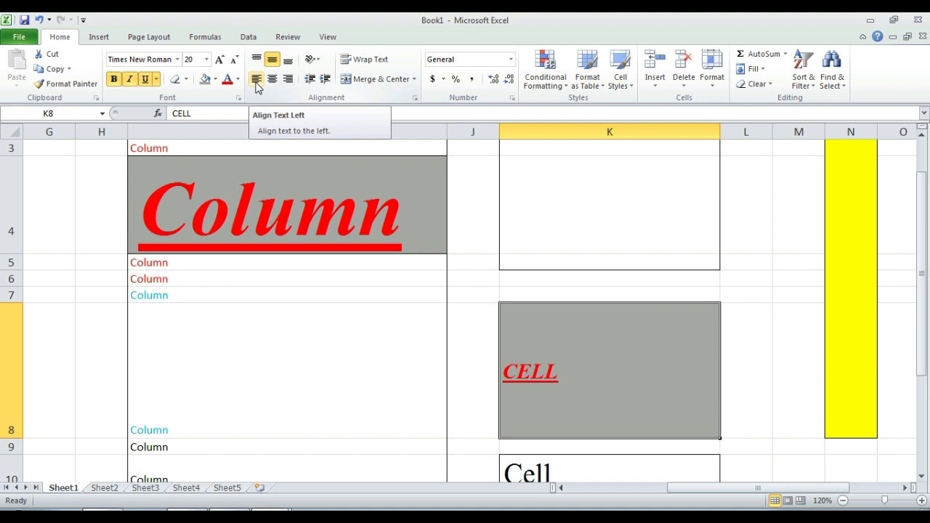
Step: Try left, centre and right horizontal alignment on K8, finishing with left
{"action": "left_click", "coordinate": [257, 81]}
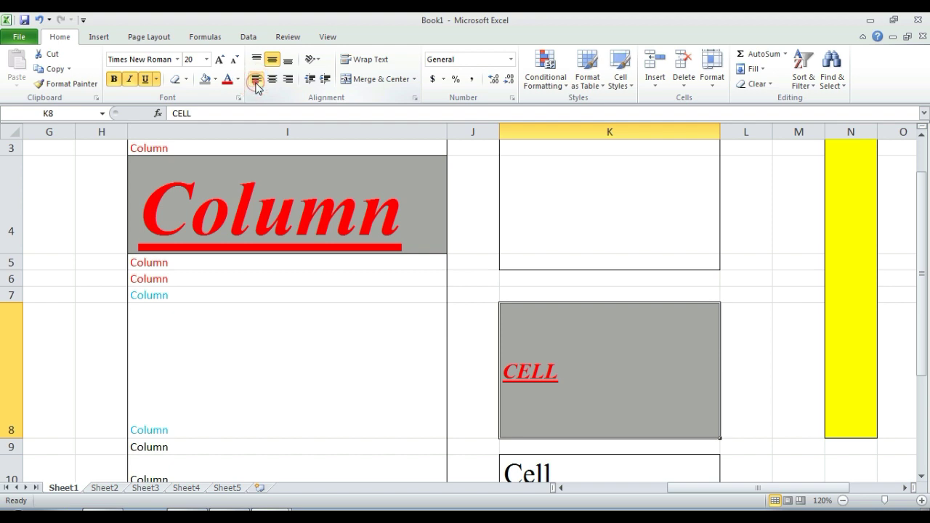
{"action": "left_click", "coordinate": [257, 81]}
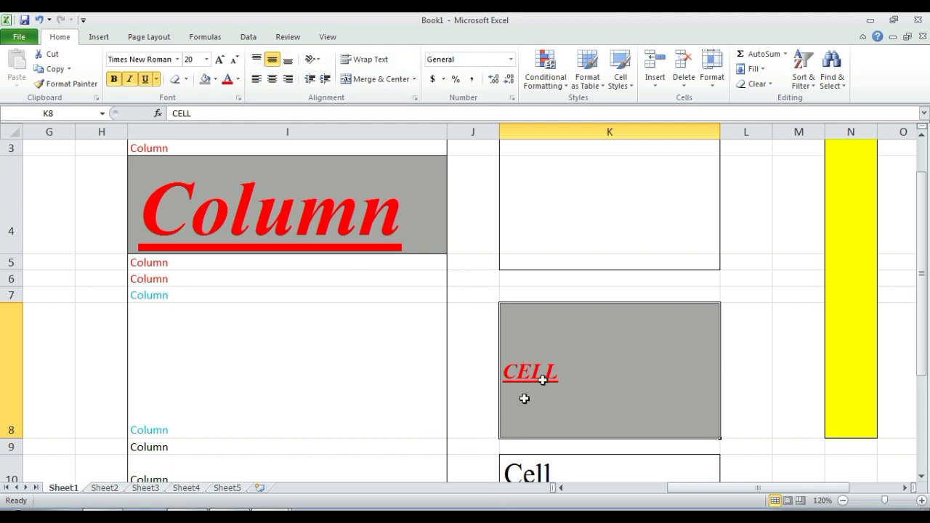
{"action": "left_click", "coordinate": [275, 82]}
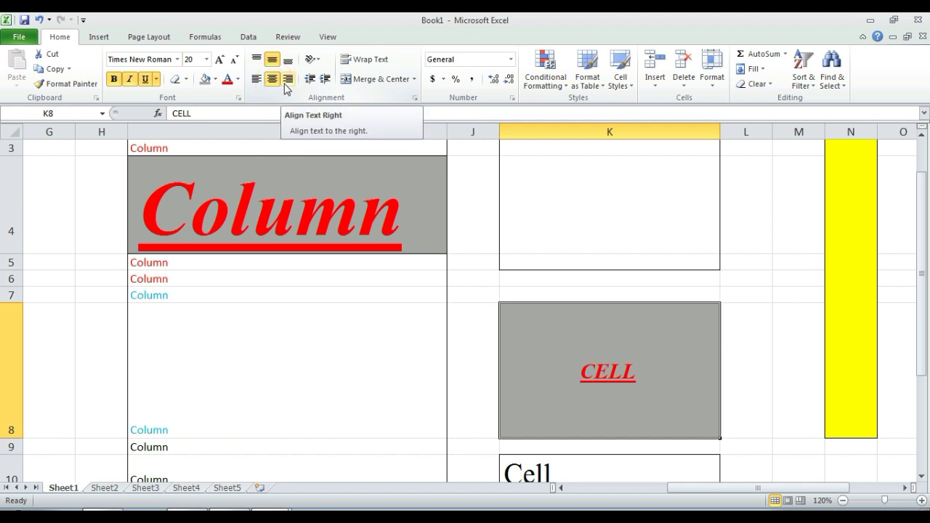
{"action": "left_click", "coordinate": [286, 82]}
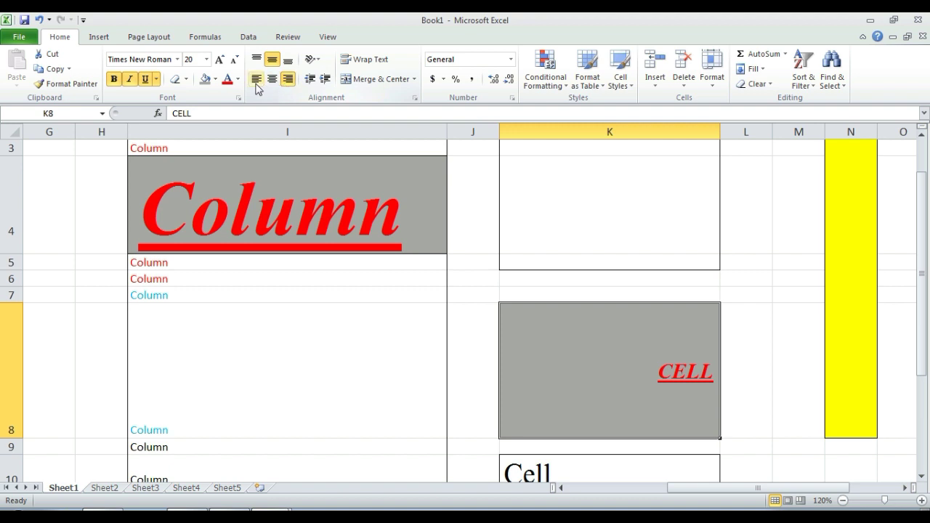
{"action": "left_click", "coordinate": [256, 86]}
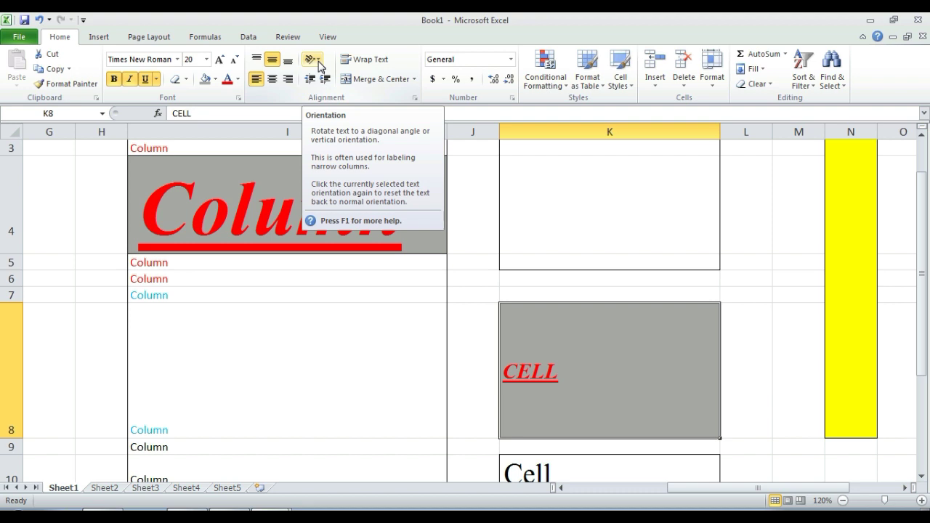
Step: Slant K8's text counterclockwise, then clockwise, then stack it vertically
{"action": "left_click", "coordinate": [318, 60]}
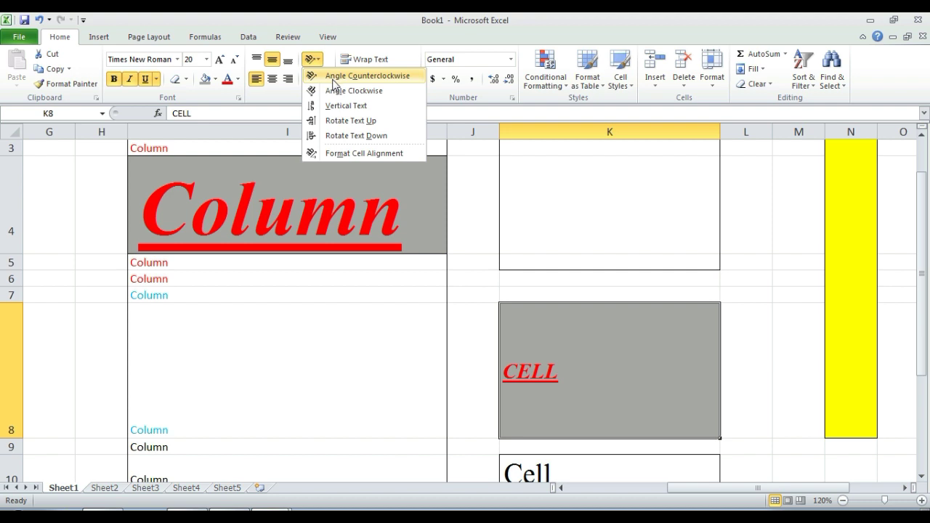
{"action": "left_click", "coordinate": [333, 77]}
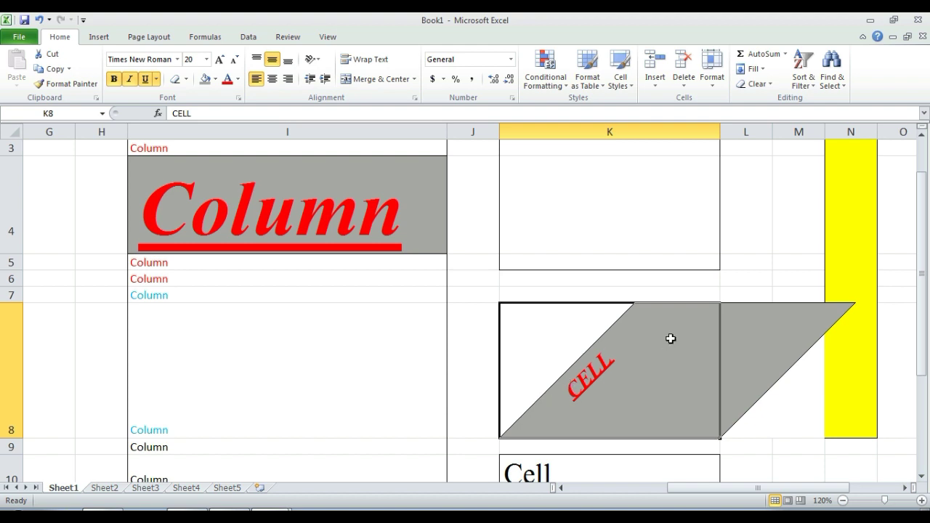
{"action": "left_click", "coordinate": [315, 59]}
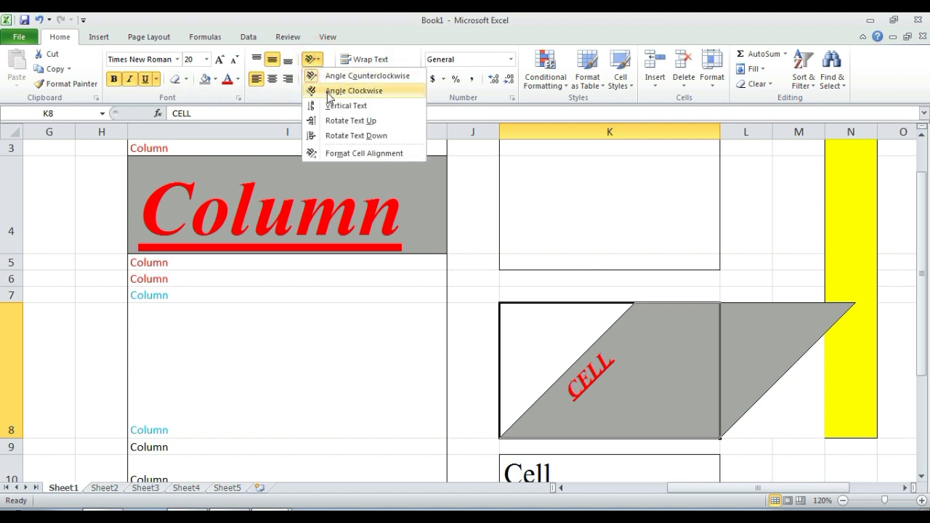
{"action": "left_click", "coordinate": [328, 93]}
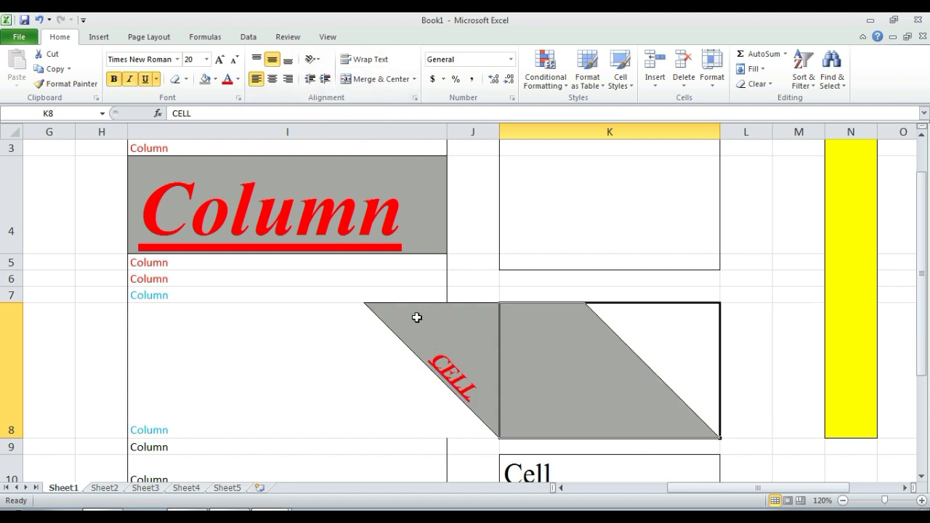
{"action": "left_click", "coordinate": [313, 63]}
{"action": "left_click", "coordinate": [345, 106]}
Step: Rotate K8's text up, then down, then bring up Format Cell Alignment
{"action": "left_click", "coordinate": [311, 60]}
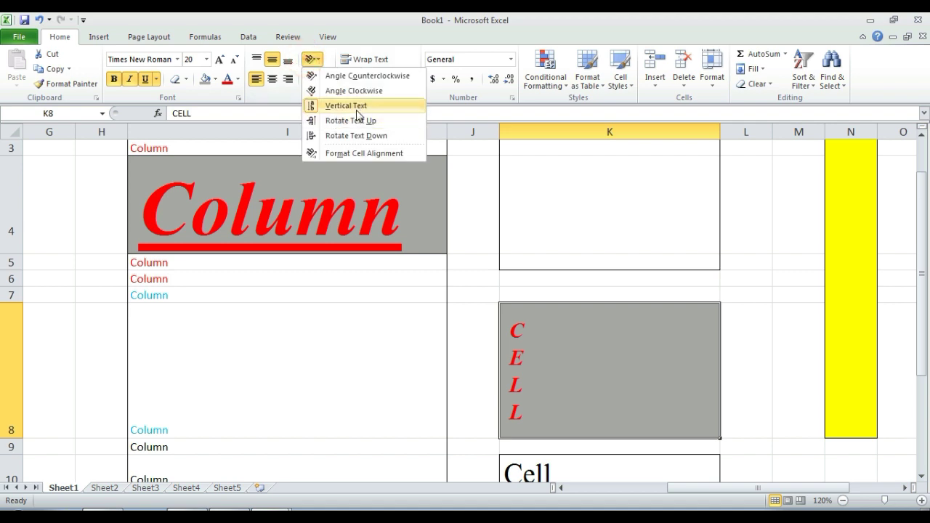
{"action": "left_click", "coordinate": [350, 120]}
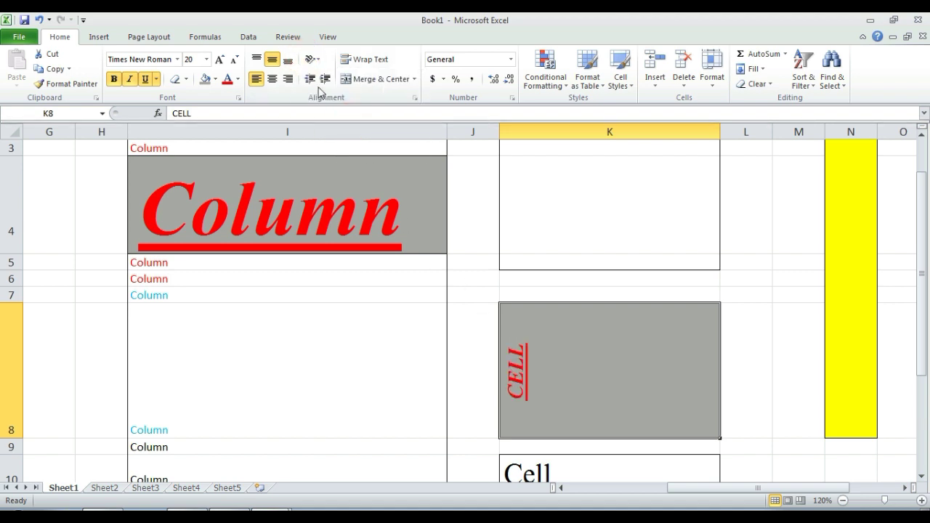
{"action": "left_click", "coordinate": [312, 59]}
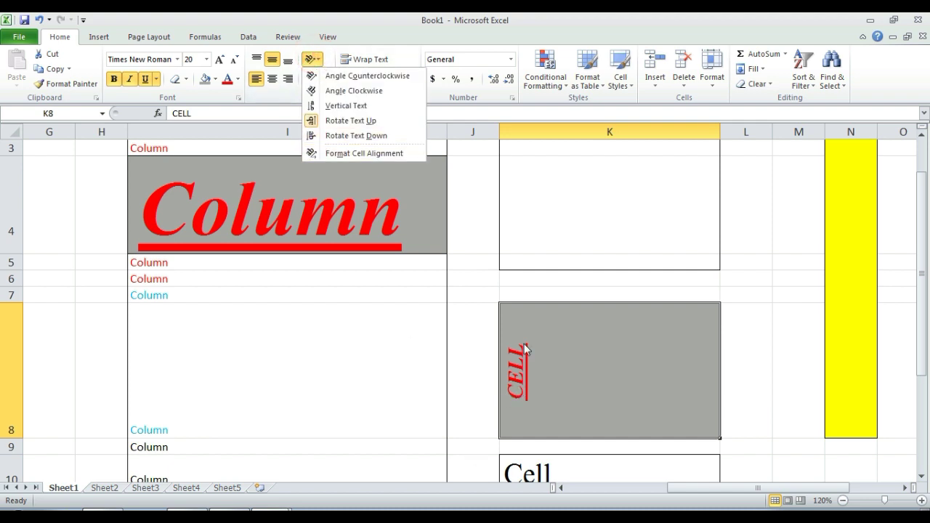
{"action": "left_click", "coordinate": [340, 135]}
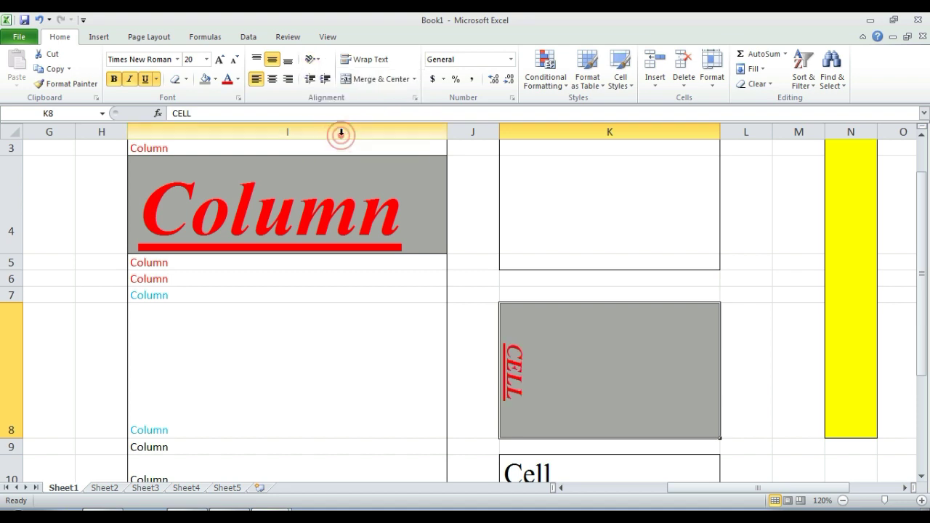
{"action": "left_click", "coordinate": [312, 59]}
{"action": "left_click", "coordinate": [344, 154]}
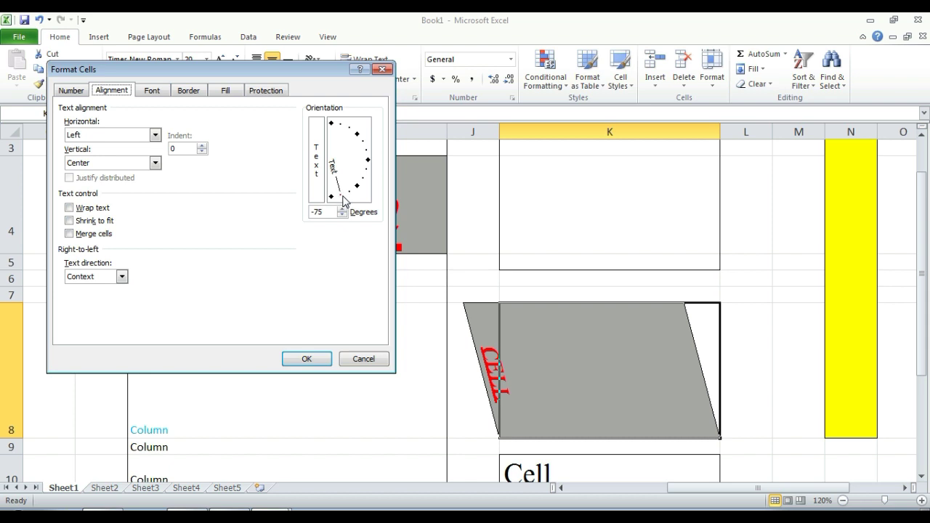
Step: Tilt CELL to -25 degrees, then reset it to horizontal via Angle Counterclockwise
{"action": "left_click_drag", "start_coordinate": [343, 196], "coordinate": [374, 185]}
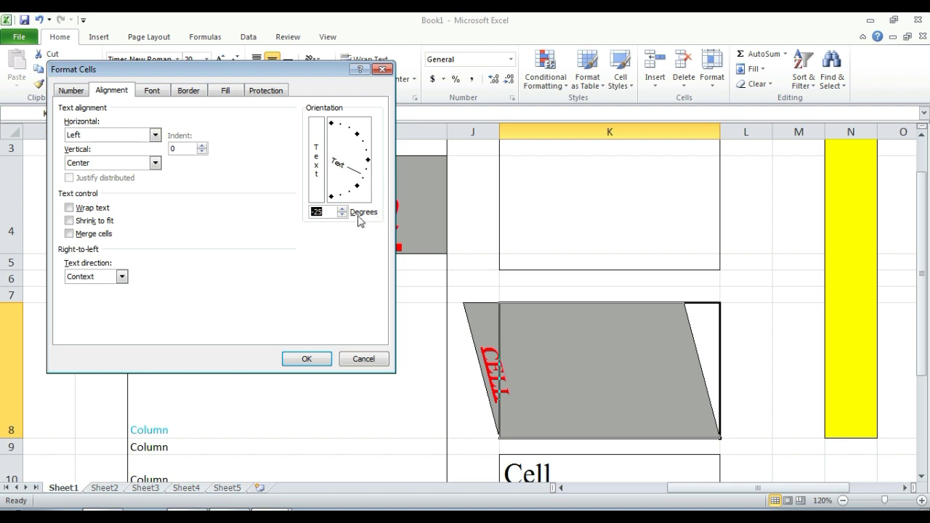
{"action": "left_click", "coordinate": [305, 360]}
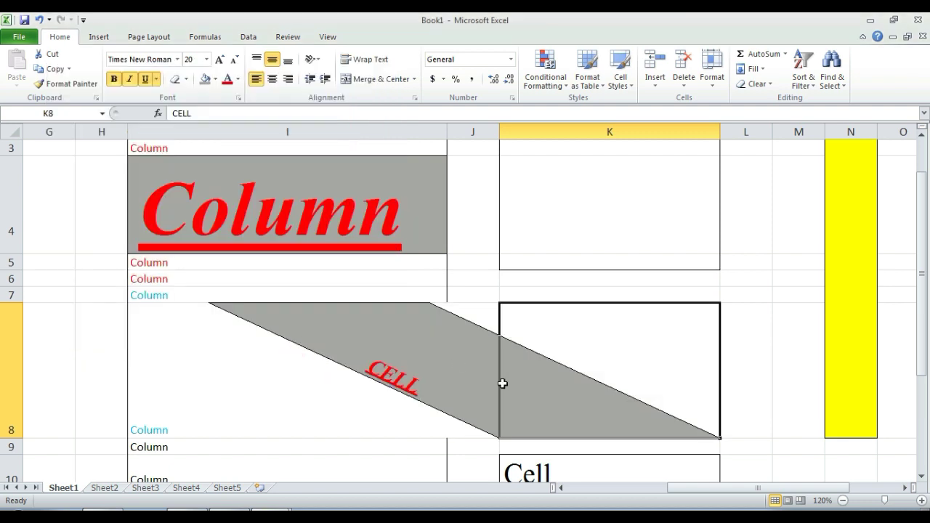
{"action": "left_click", "coordinate": [311, 59]}
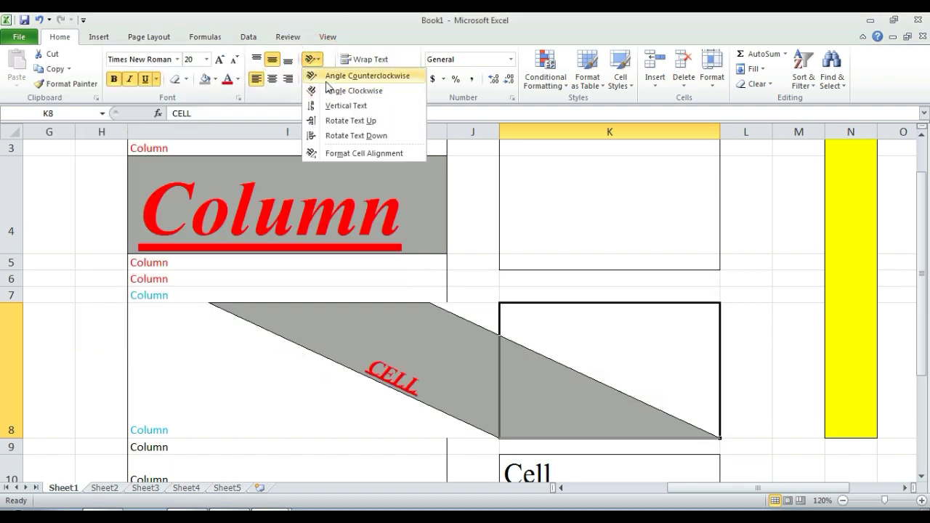
{"action": "left_click", "coordinate": [314, 76]}
{"action": "left_click", "coordinate": [313, 62]}
{"action": "left_click", "coordinate": [319, 75]}
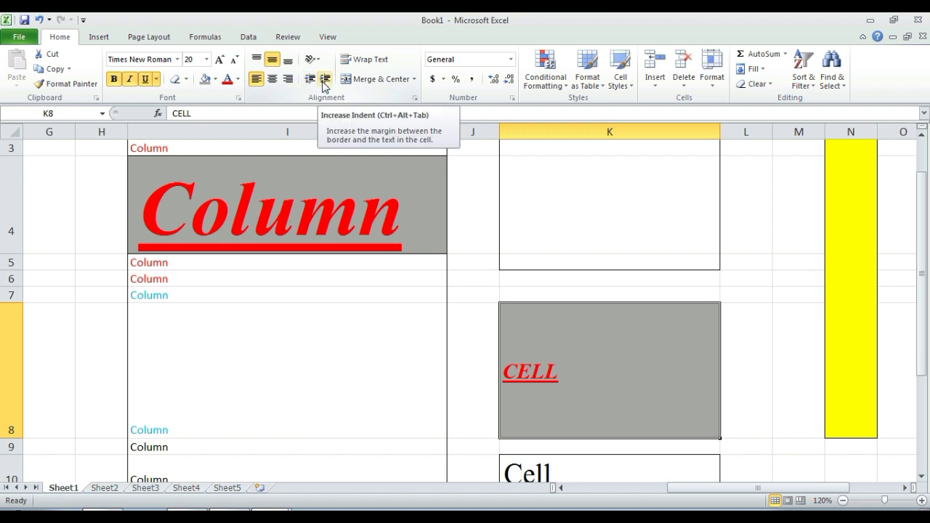
Step: Edit K8, replacing CELL with ABC, and return to the cell
{"action": "double_click", "coordinate": [590, 383]}
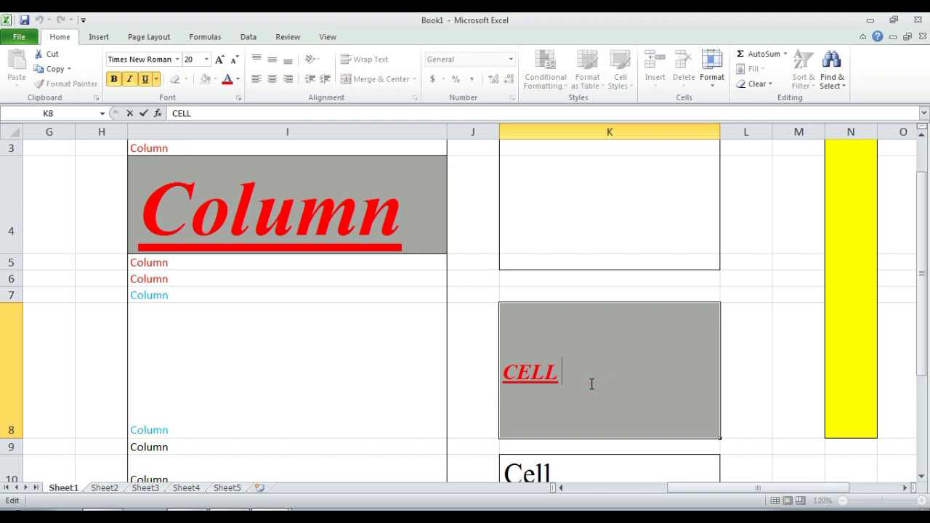
{"action": "key", "text": "BackSpace"}
{"action": "key", "text": "BackSpace"}
{"action": "key", "text": "BackSpace"}
{"action": "key", "text": "BackSpace"}
{"action": "type", "text": "A"}
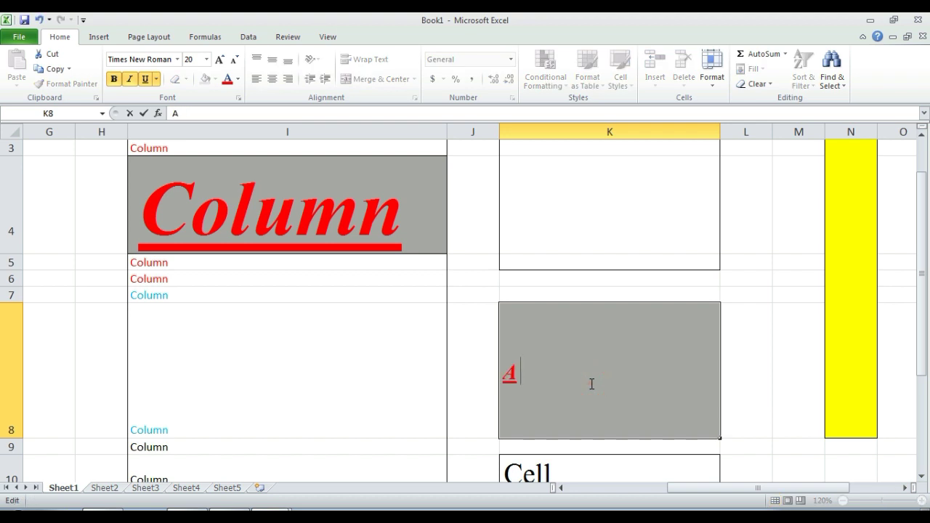
{"action": "type", "text": "BC"}
{"action": "key", "text": "Return"}
{"action": "key", "text": "Up"}
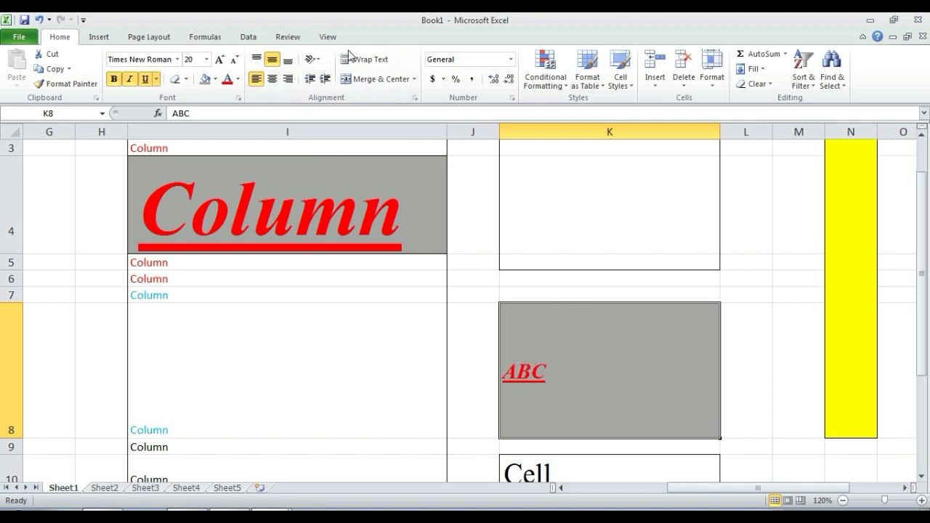
{"action": "left_click", "coordinate": [271, 80]}
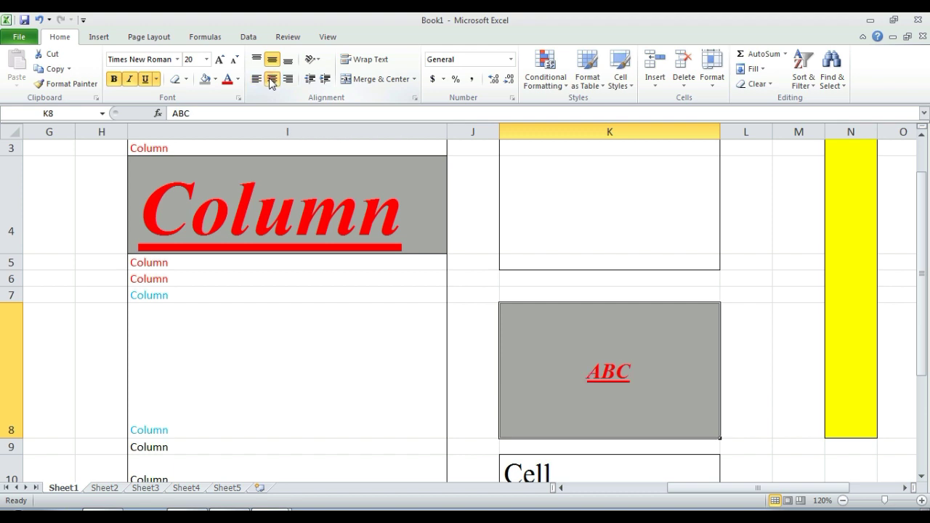
{"action": "left_click", "coordinate": [286, 81]}
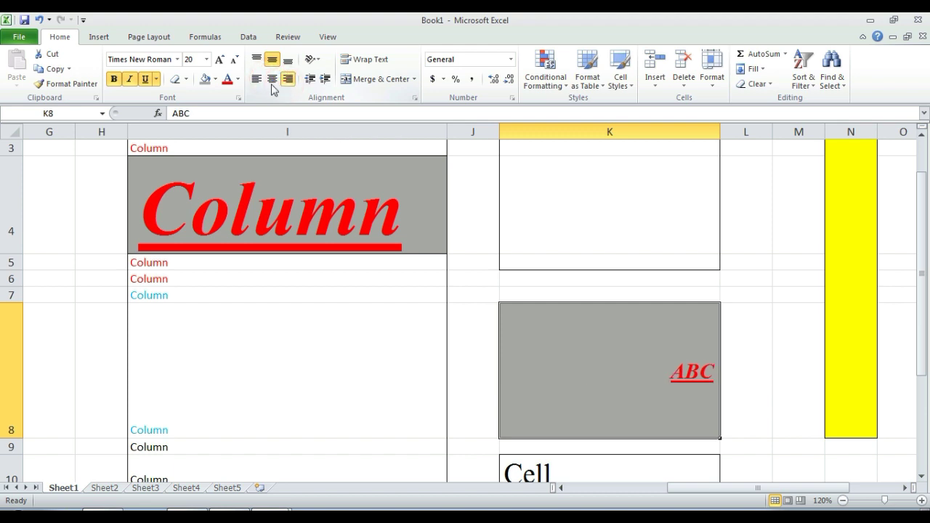
{"action": "left_click", "coordinate": [257, 79]}
{"action": "left_click", "coordinate": [288, 80]}
{"action": "left_click", "coordinate": [257, 79]}
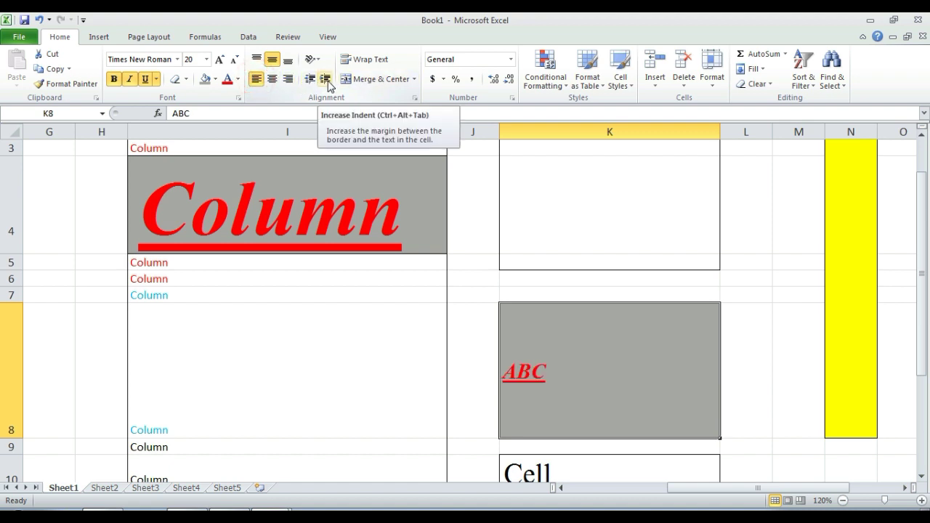
{"action": "left_click", "coordinate": [325, 79]}
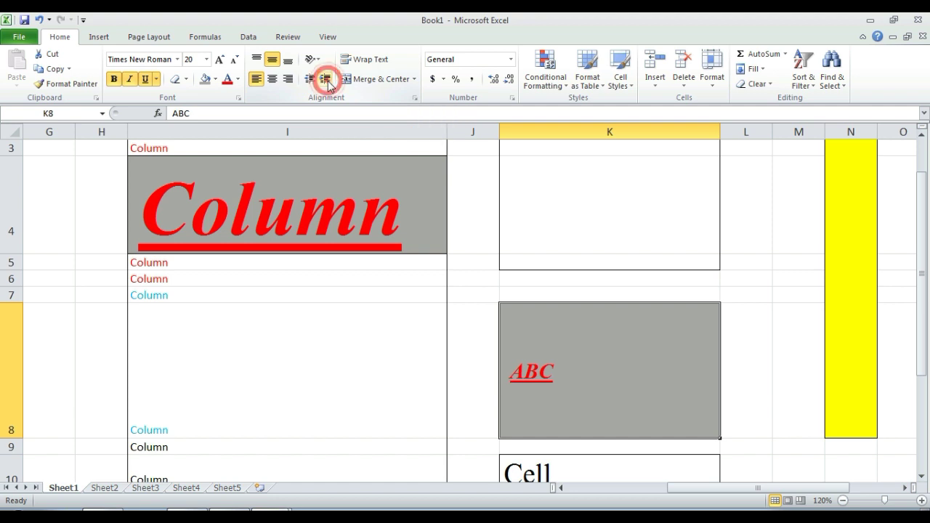
{"action": "left_click", "coordinate": [325, 79]}
{"action": "left_click", "coordinate": [325, 79]}
{"action": "left_click", "coordinate": [324, 79]}
{"action": "left_click", "coordinate": [325, 79]}
{"action": "left_click", "coordinate": [325, 79]}
{"action": "left_click", "coordinate": [325, 79]}
{"action": "left_click", "coordinate": [325, 79]}
{"action": "left_click", "coordinate": [324, 79]}
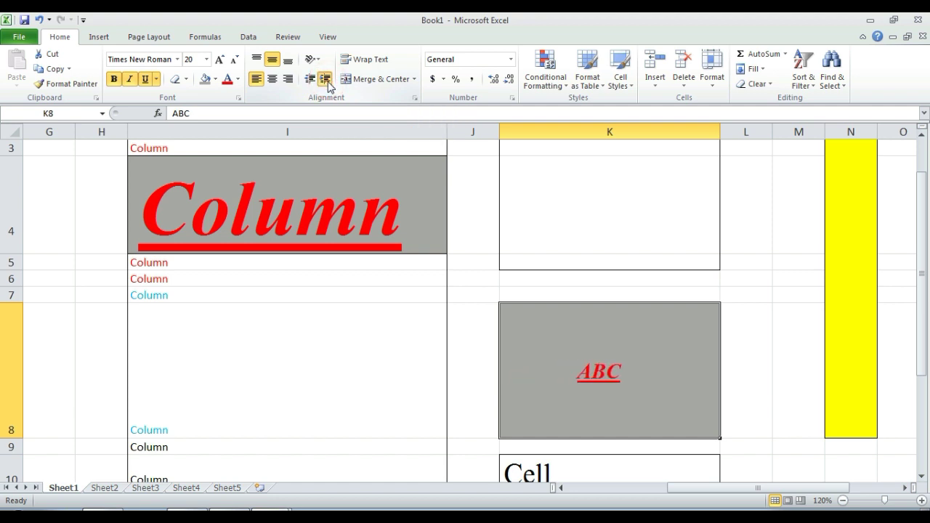
{"action": "left_click", "coordinate": [325, 79]}
{"action": "left_click", "coordinate": [325, 79]}
{"action": "left_click", "coordinate": [325, 79]}
{"action": "left_click", "coordinate": [325, 79]}
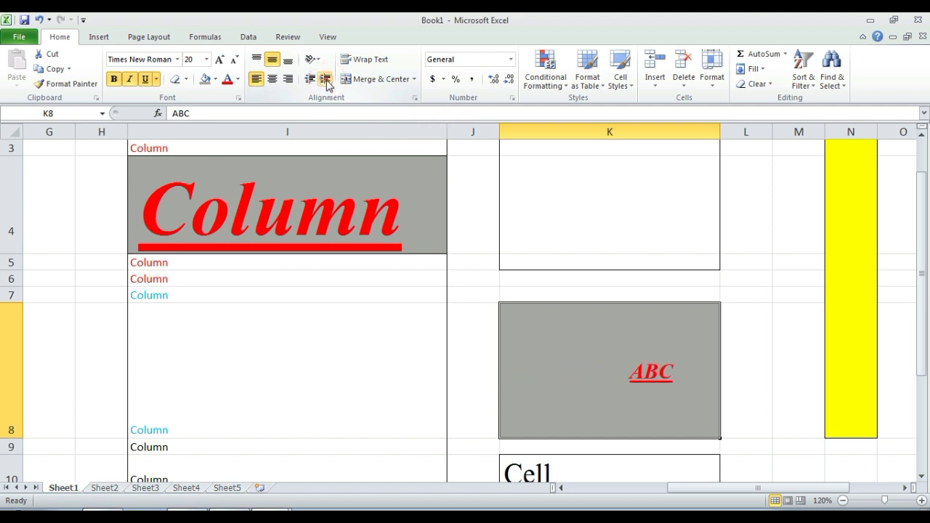
{"action": "left_click", "coordinate": [325, 79]}
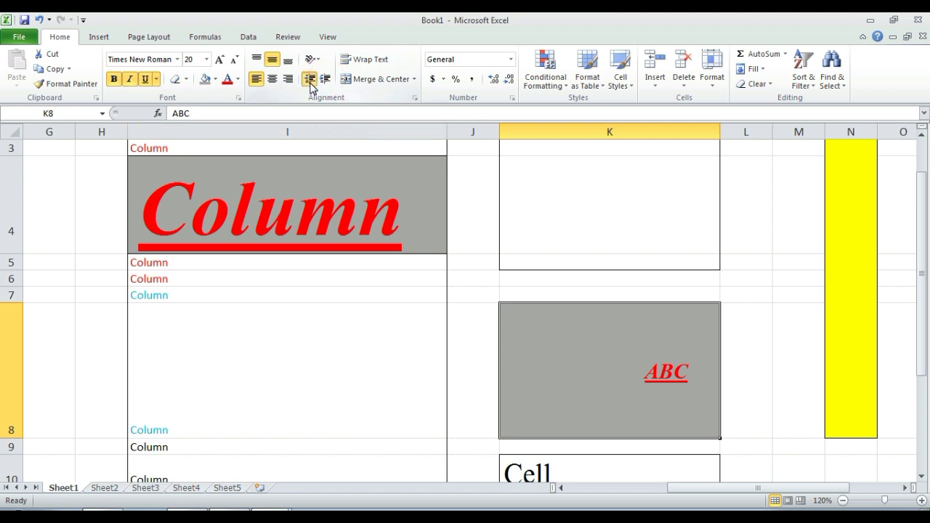
{"action": "left_click", "coordinate": [310, 80]}
{"action": "left_click", "coordinate": [310, 80]}
{"action": "left_click", "coordinate": [311, 80]}
{"action": "left_click", "coordinate": [310, 82]}
{"action": "left_click", "coordinate": [310, 82]}
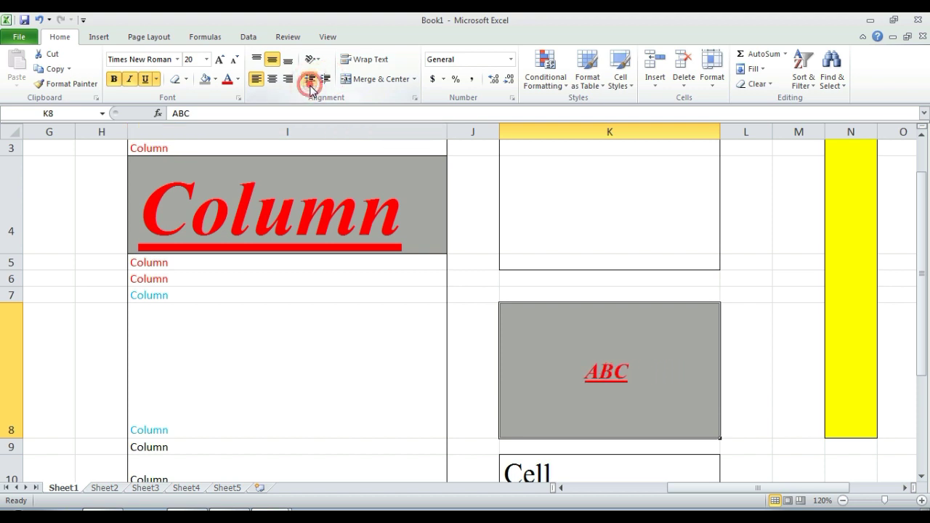
{"action": "left_click", "coordinate": [306, 82]}
{"action": "left_click", "coordinate": [309, 80]}
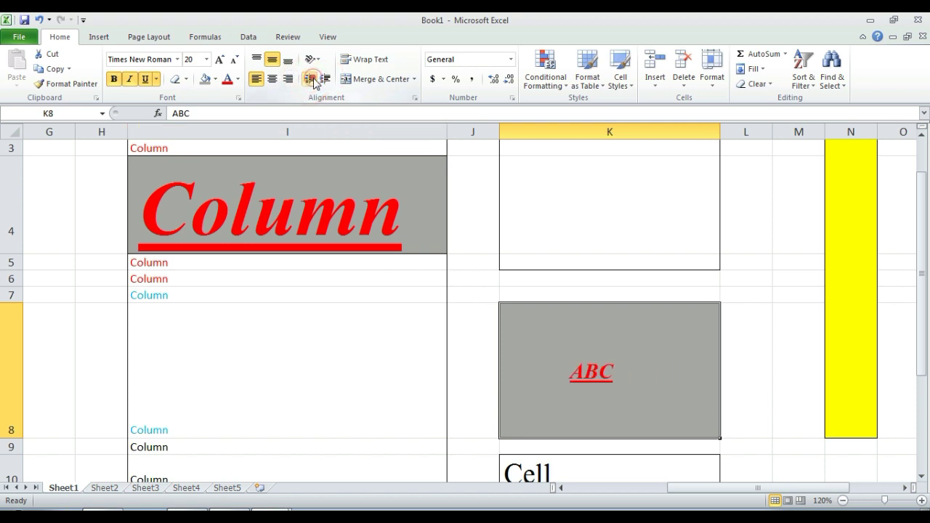
{"action": "left_click", "coordinate": [309, 80]}
{"action": "left_click", "coordinate": [309, 80]}
{"action": "left_click", "coordinate": [311, 82]}
{"action": "left_click", "coordinate": [311, 80]}
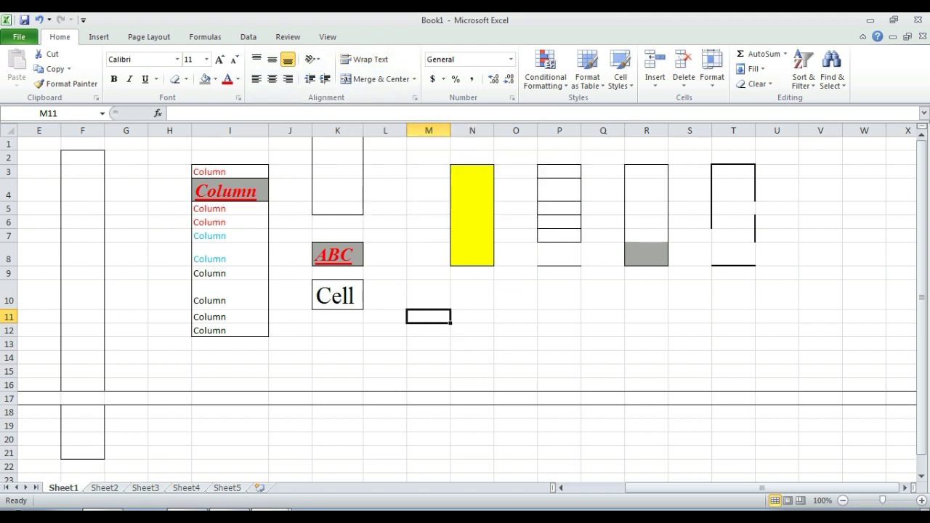
{"action": "left_click", "coordinate": [921, 500]}
{"action": "left_click", "coordinate": [921, 500]}
{"action": "left_click", "coordinate": [921, 501]}
{"action": "left_click", "coordinate": [921, 501]}
{"action": "left_click", "coordinate": [922, 500]}
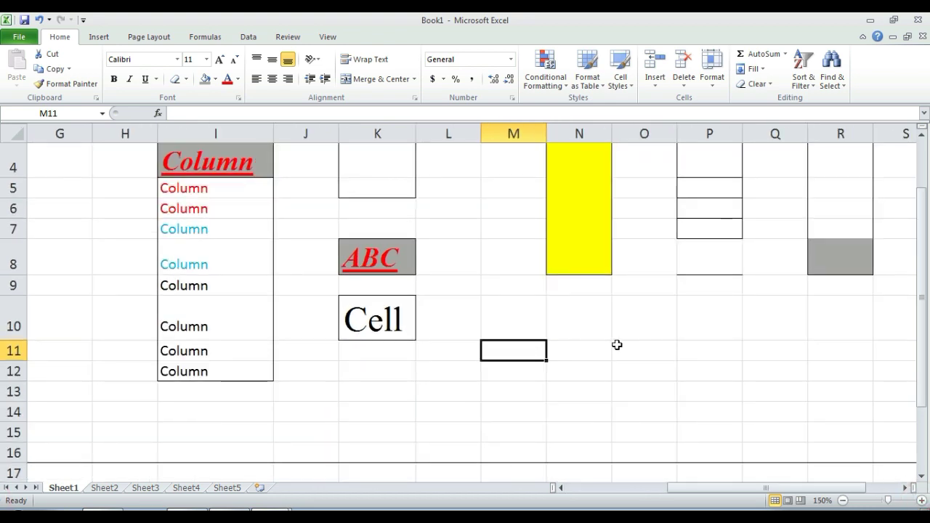
{"action": "type", "text": "hello "}
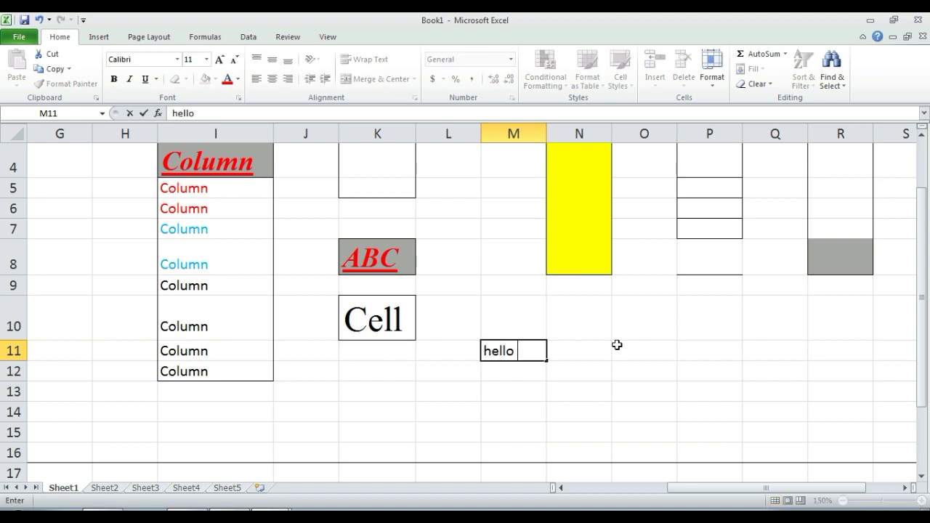
{"action": "type", "text": "this is"}
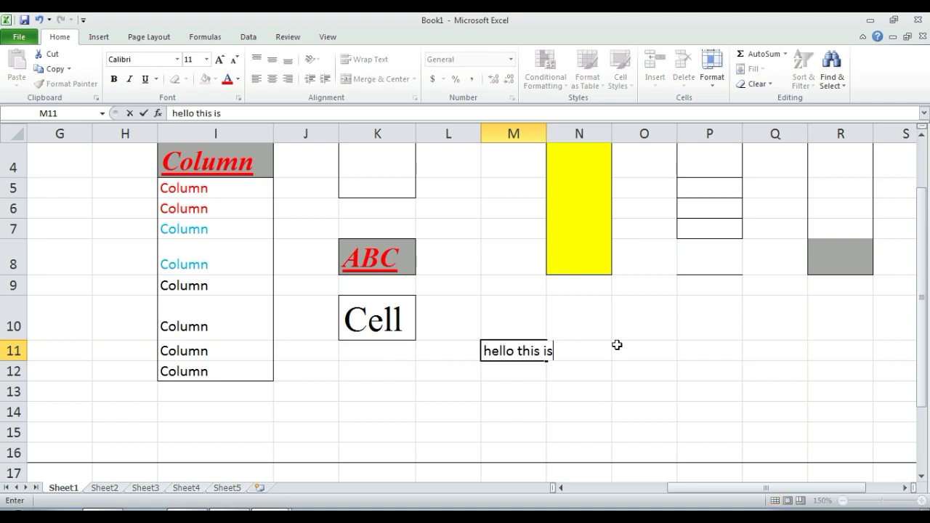
{"action": "type", "text": " my excel"}
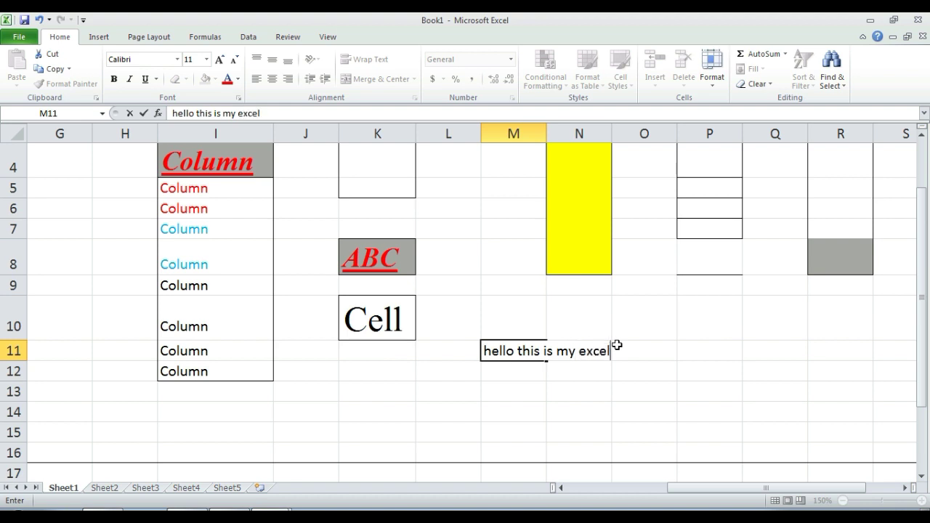
{"action": "type", "text": " file"}
{"action": "left_click", "coordinate": [603, 366]}
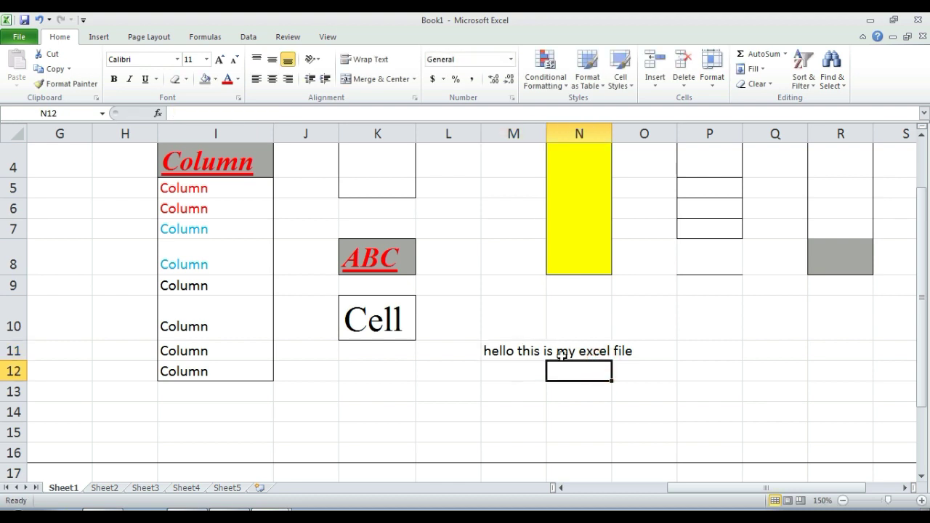
{"action": "left_click", "coordinate": [506, 354]}
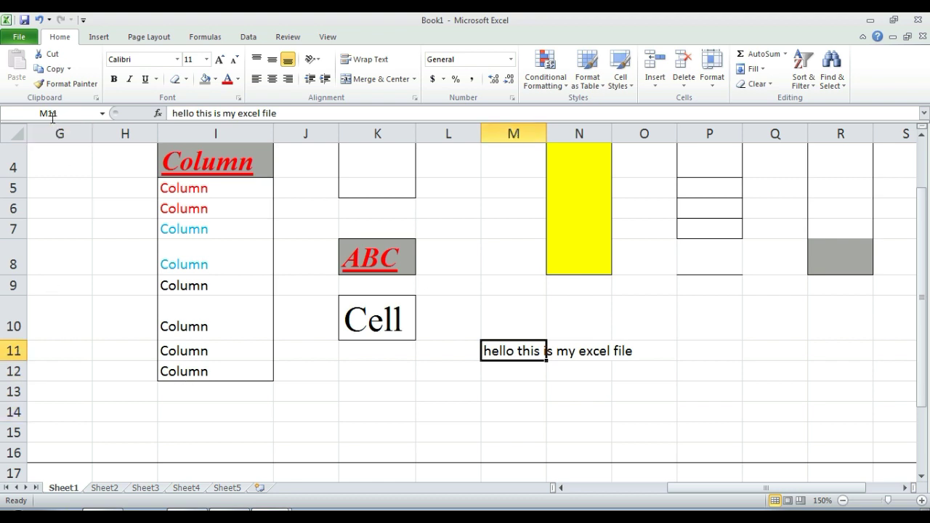
{"action": "left_click", "coordinate": [581, 353]}
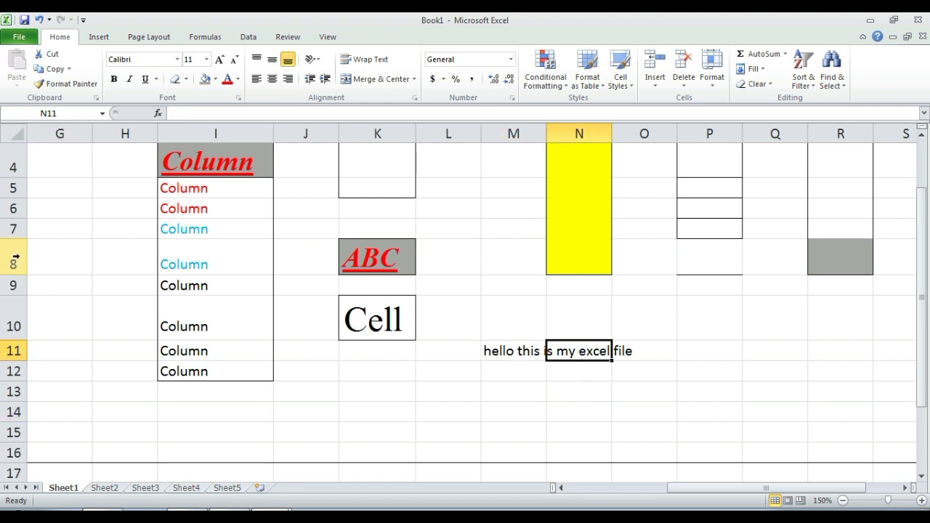
{"action": "left_click", "coordinate": [504, 355]}
{"action": "left_click", "coordinate": [561, 356]}
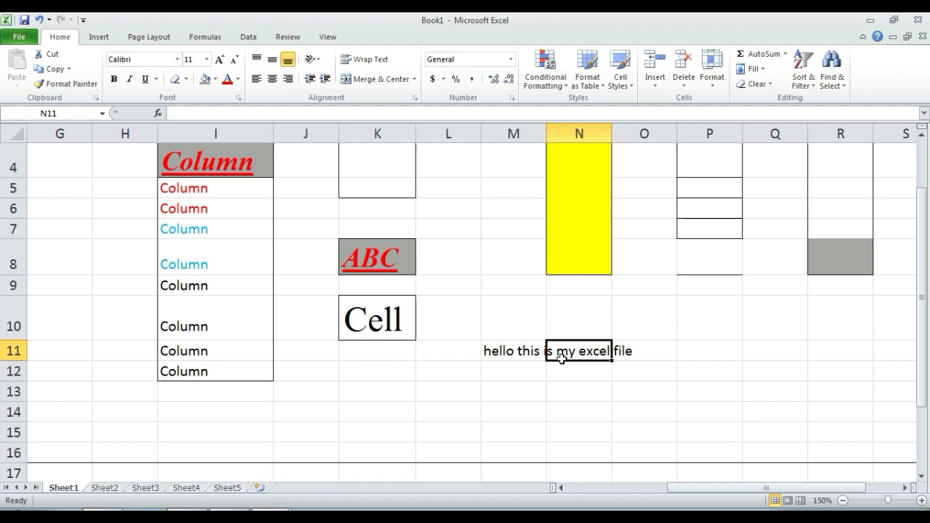
{"action": "left_click", "coordinate": [634, 355]}
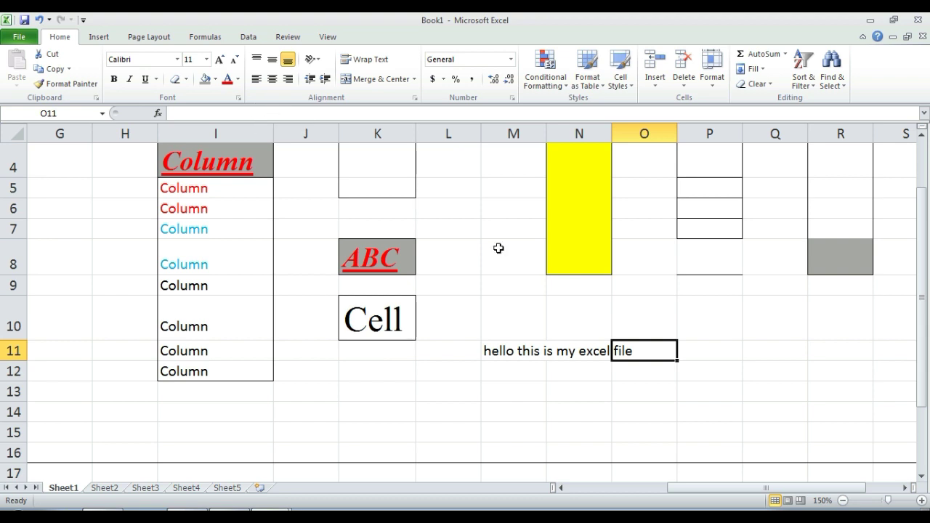
{"action": "left_click", "coordinate": [577, 352]}
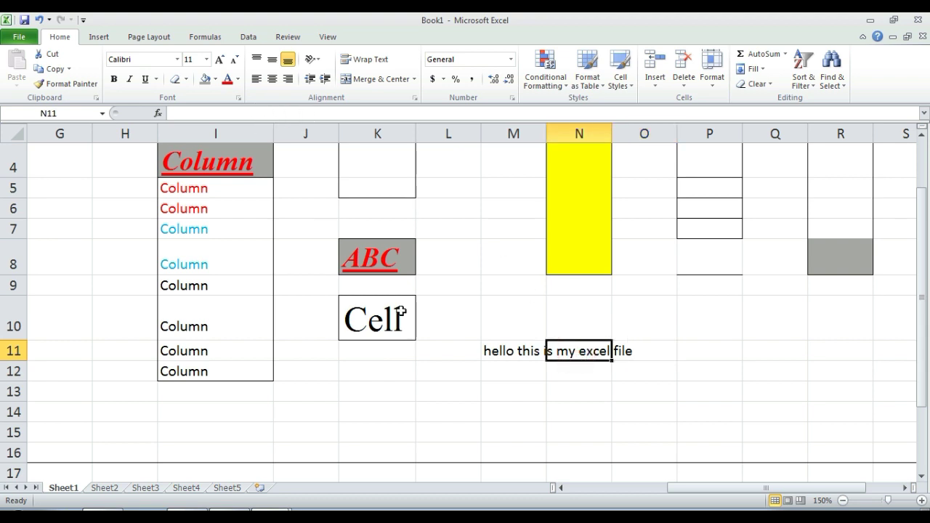
{"action": "left_click", "coordinate": [511, 353]}
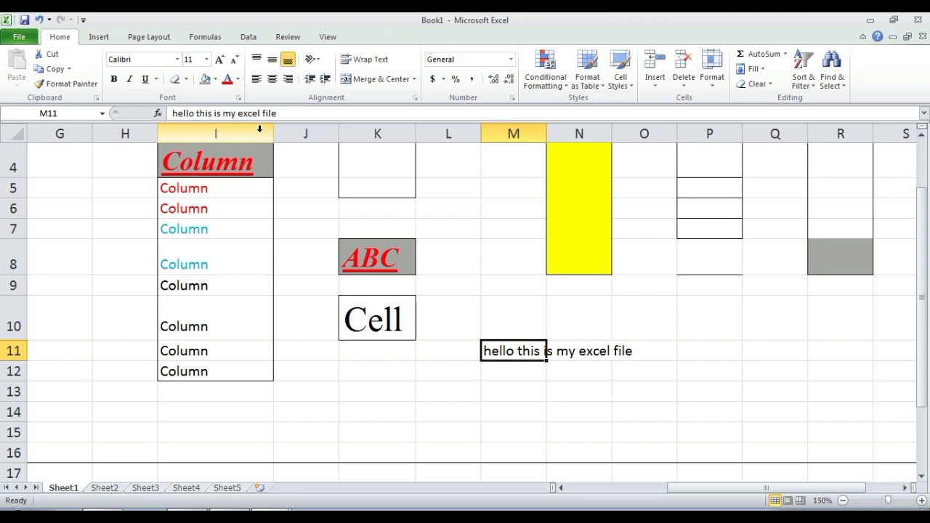
Step: Enter 123 in cell O11
{"action": "key", "text": "Right"}
{"action": "key", "text": "Right"}
{"action": "key", "text": "Left"}
{"action": "key", "text": "Right"}
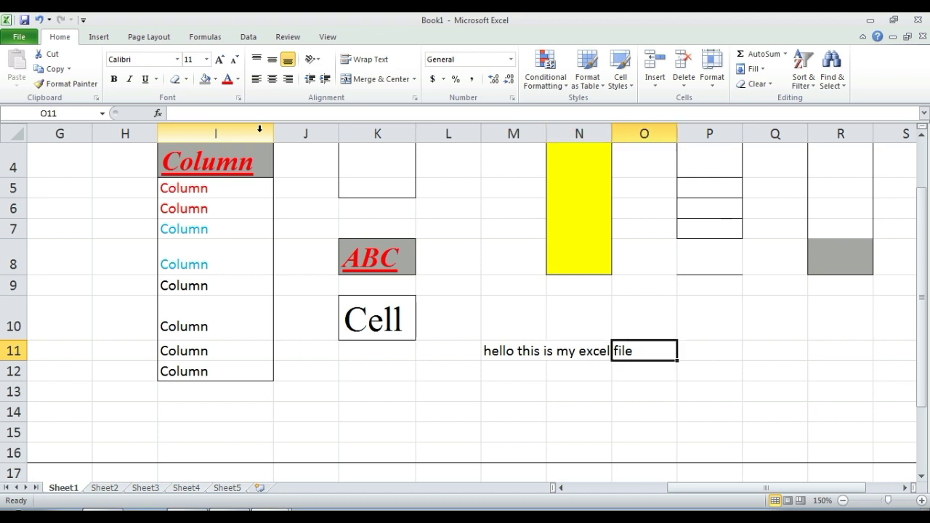
{"action": "type", "text": "123"}
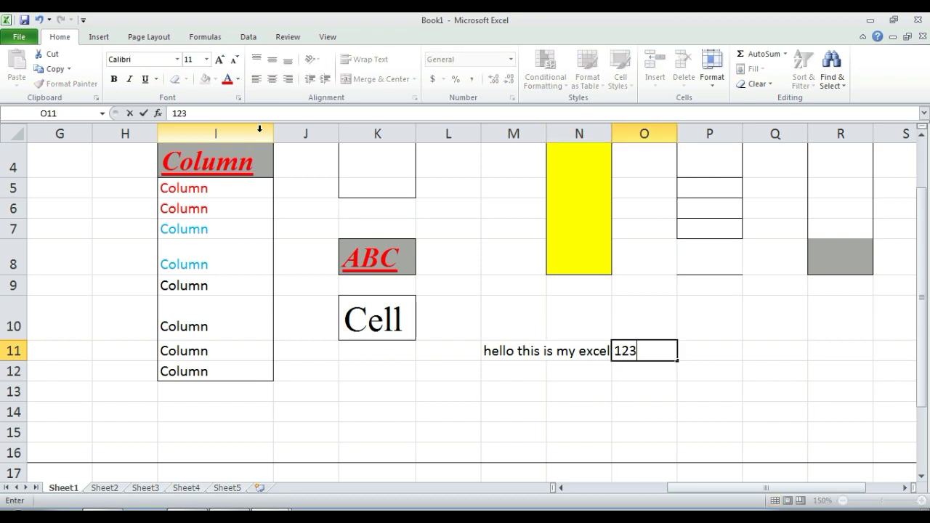
{"action": "key", "text": "Return"}
{"action": "key", "text": "Up"}
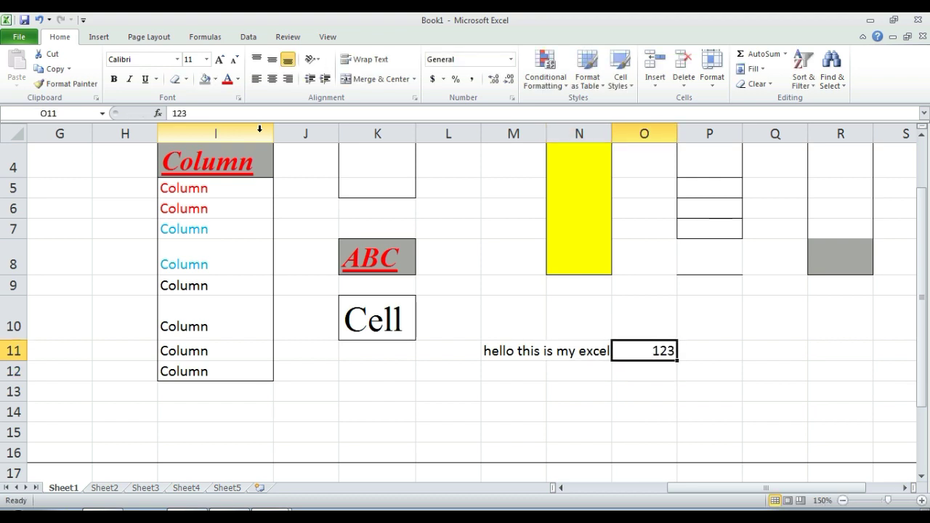
Step: Enter abc in N11 and step back to M11 to compare
{"action": "key", "text": "Left"}
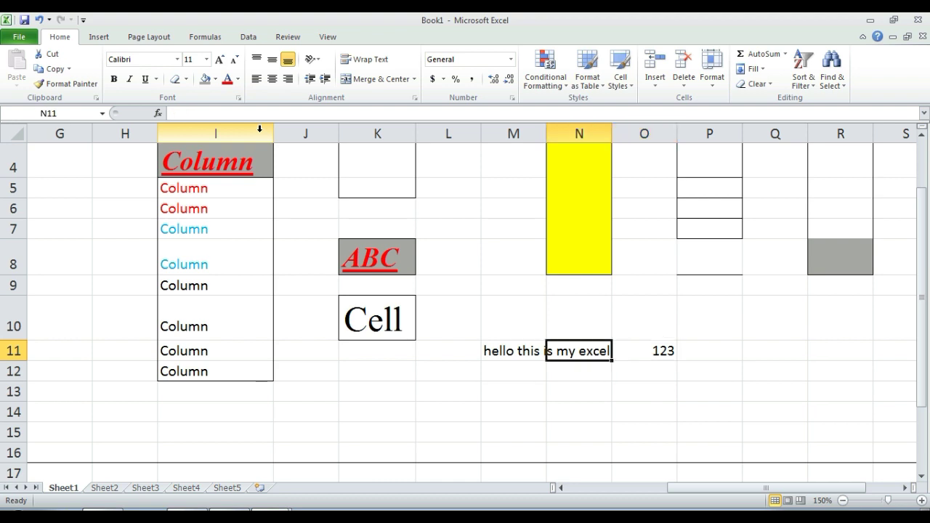
{"action": "type", "text": "abc"}
{"action": "key", "text": "Return"}
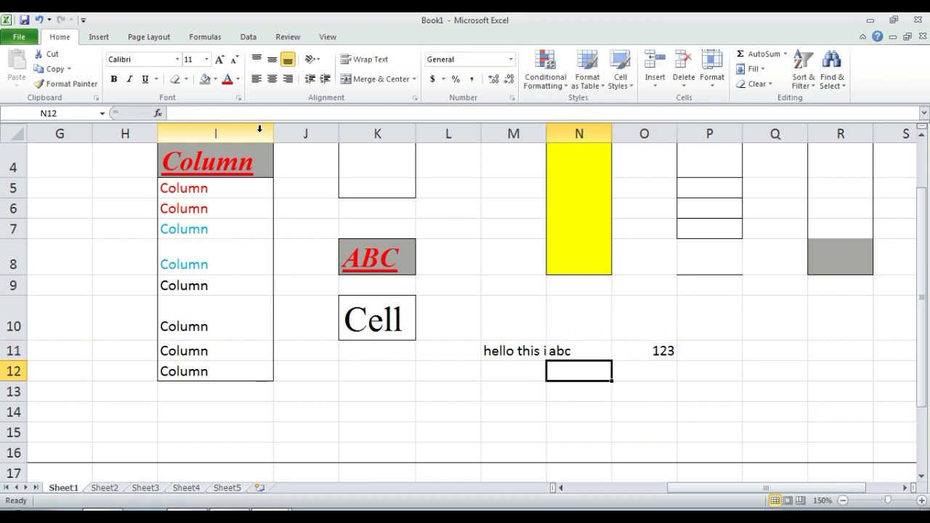
{"action": "key", "text": "Up"}
{"action": "key", "text": "Left"}
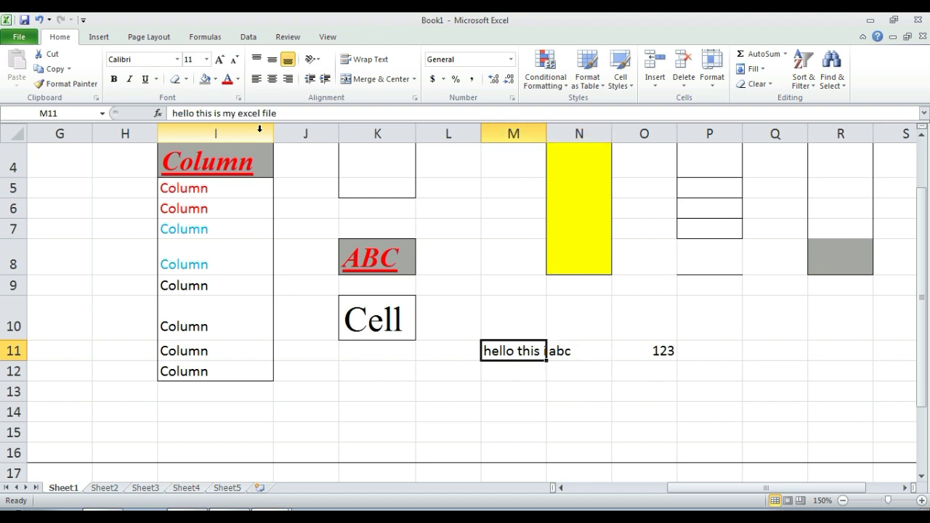
{"action": "key", "text": "Right"}
{"action": "key", "text": "Right"}
{"action": "key", "text": "Left"}
{"action": "key", "text": "Left"}
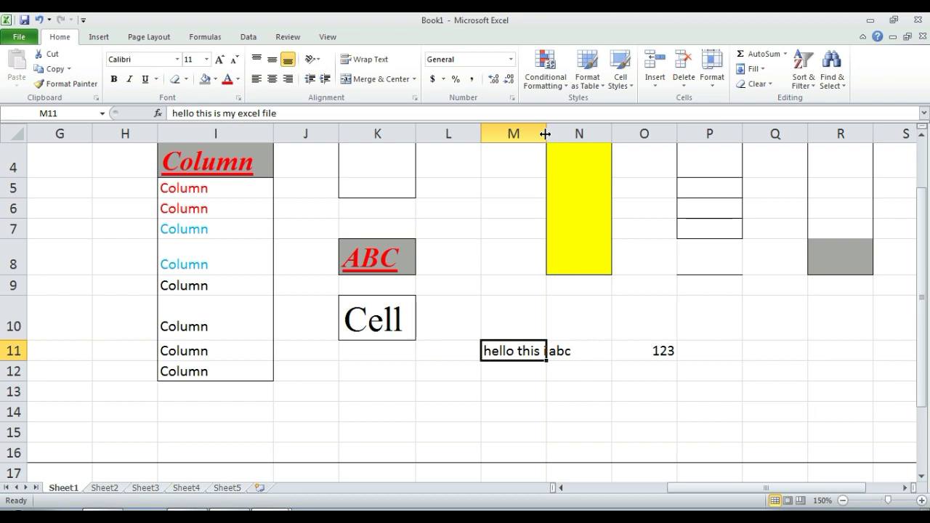
Step: Autofit column M and undo it, then apply Wrap Text to M11's sentence
{"action": "double_click", "coordinate": [545, 133]}
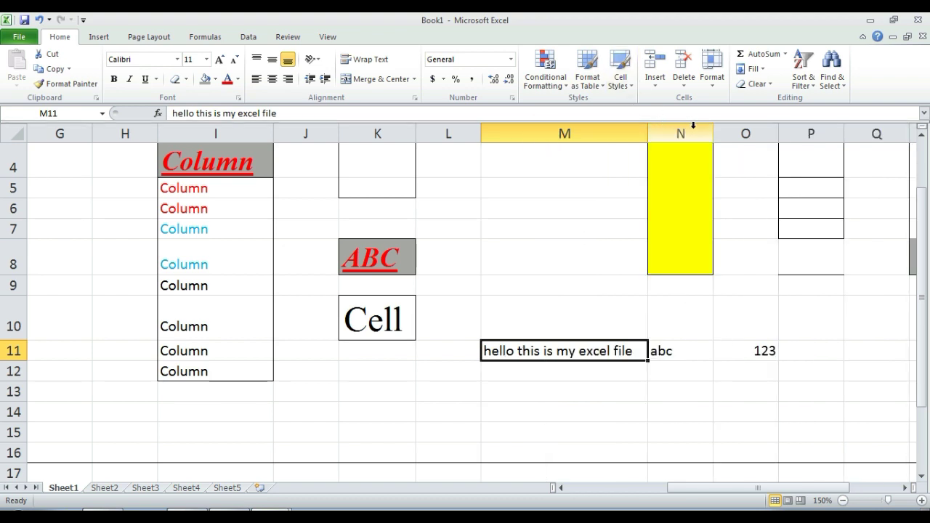
{"action": "key", "text": "ctrl+z"}
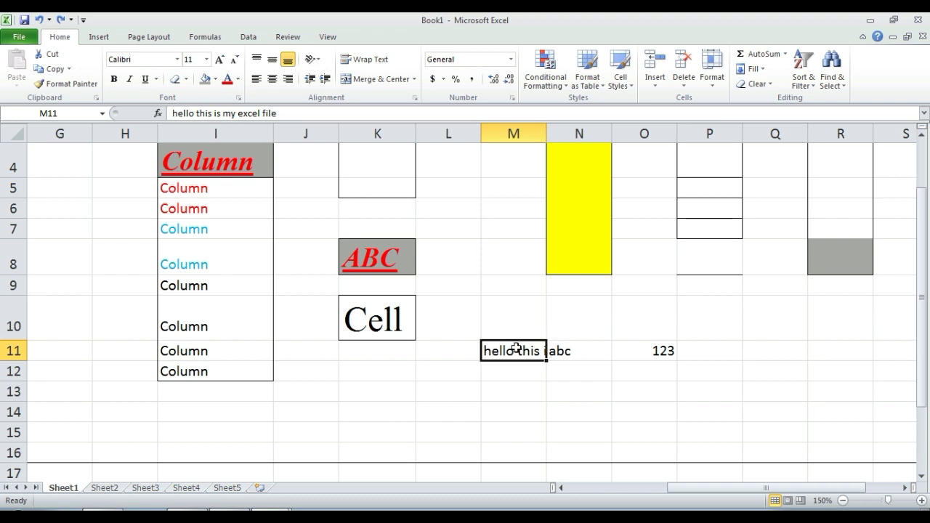
{"action": "left_click", "coordinate": [371, 66]}
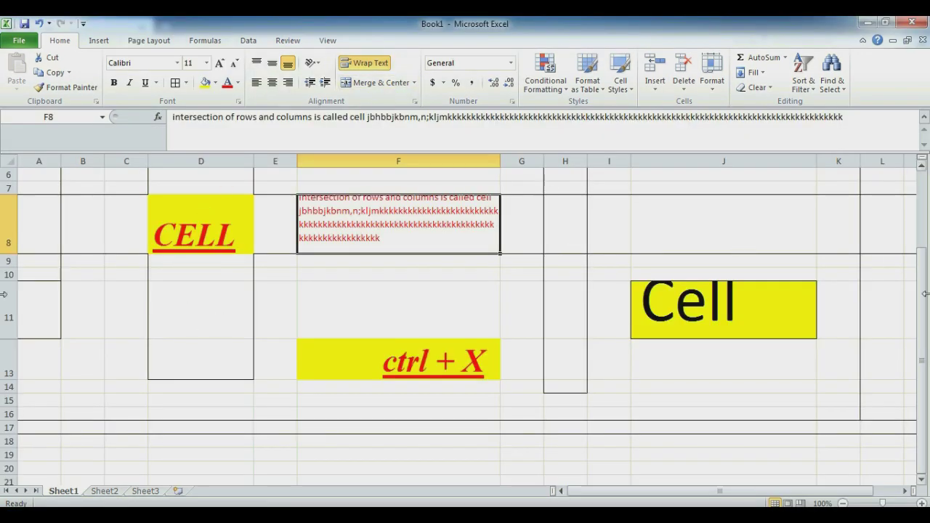
Step: Merge and centre A1:I4 and enter the title 'Bright future Skills'
{"action": "left_click_drag", "start_coordinate": [921, 305], "coordinate": [886, 144]}
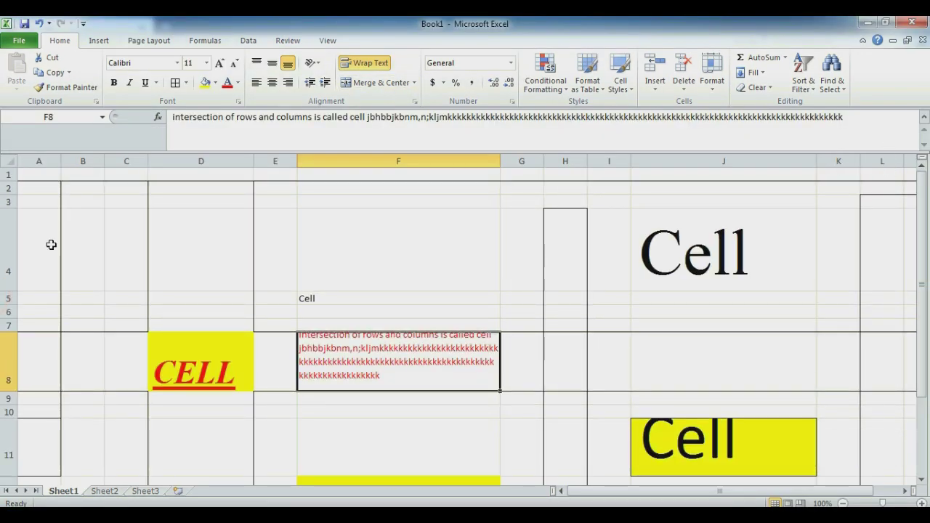
{"action": "left_click_drag", "start_coordinate": [43, 175], "coordinate": [599, 229]}
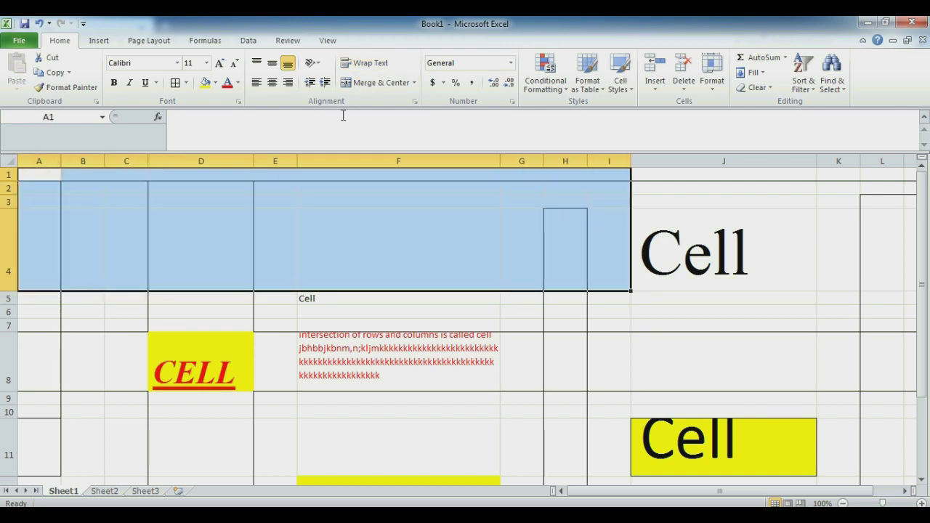
{"action": "left_click", "coordinate": [377, 82]}
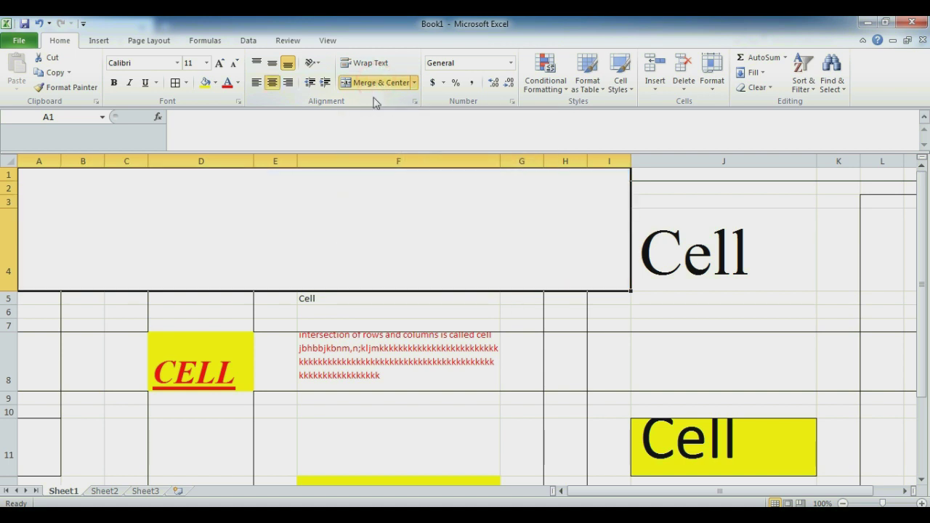
{"action": "double_click", "coordinate": [298, 253]}
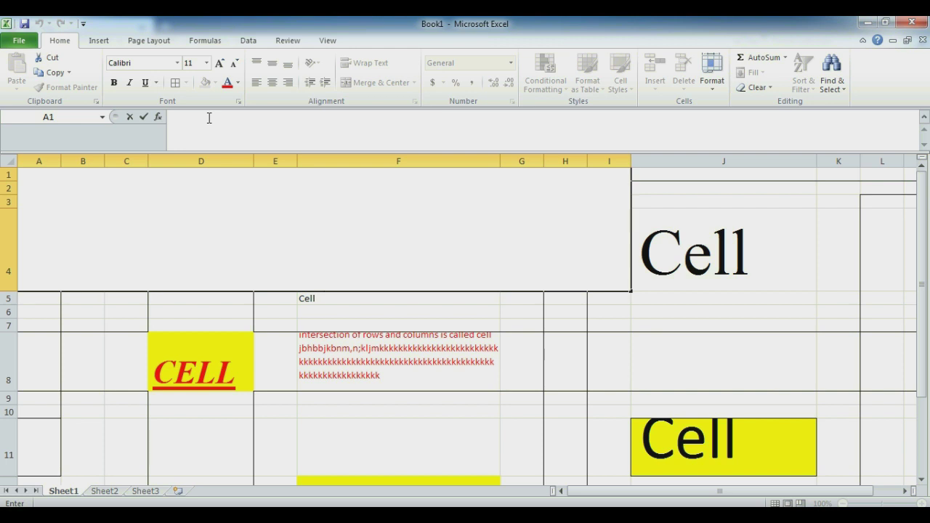
{"action": "type", "text": "Bright future Skills"}
{"action": "key", "text": "Return"}
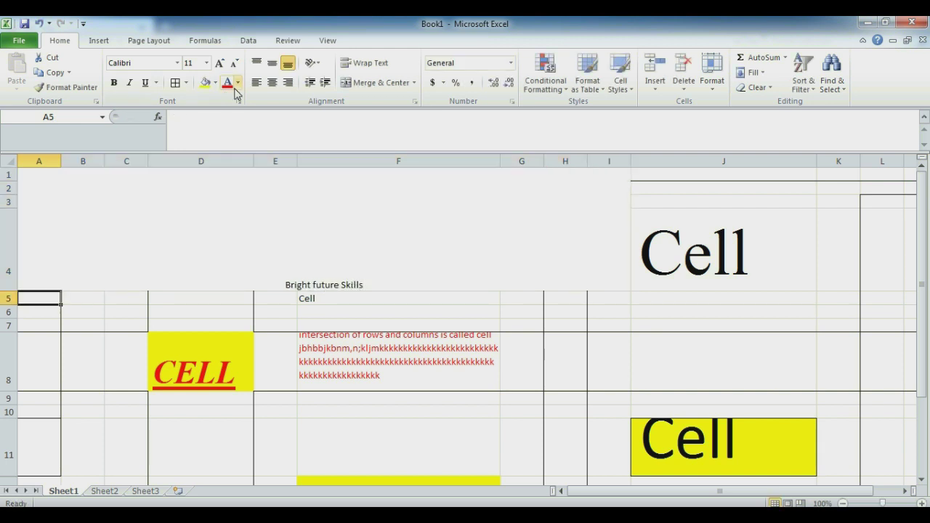
Step: Enlarge the title and set its font to Times New Roman
{"action": "left_click", "coordinate": [237, 83]}
{"action": "left_click", "coordinate": [430, 257]}
{"action": "left_click", "coordinate": [431, 258]}
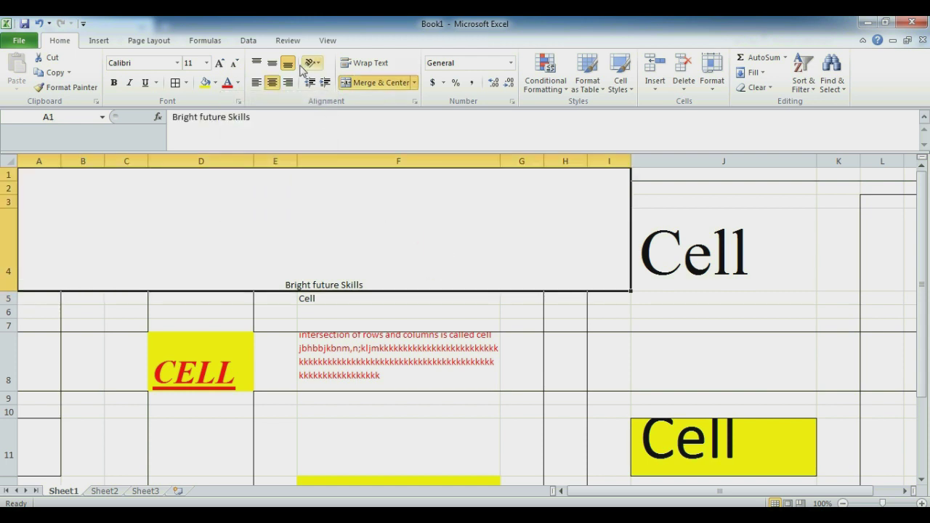
{"action": "left_click", "coordinate": [219, 64]}
{"action": "left_click", "coordinate": [219, 64]}
{"action": "left_click", "coordinate": [220, 64]}
{"action": "left_click", "coordinate": [219, 64]}
{"action": "left_click", "coordinate": [219, 64]}
{"action": "left_click", "coordinate": [220, 64]}
{"action": "left_click", "coordinate": [219, 64]}
{"action": "left_click", "coordinate": [220, 64]}
{"action": "left_click", "coordinate": [219, 64]}
{"action": "left_click", "coordinate": [219, 64]}
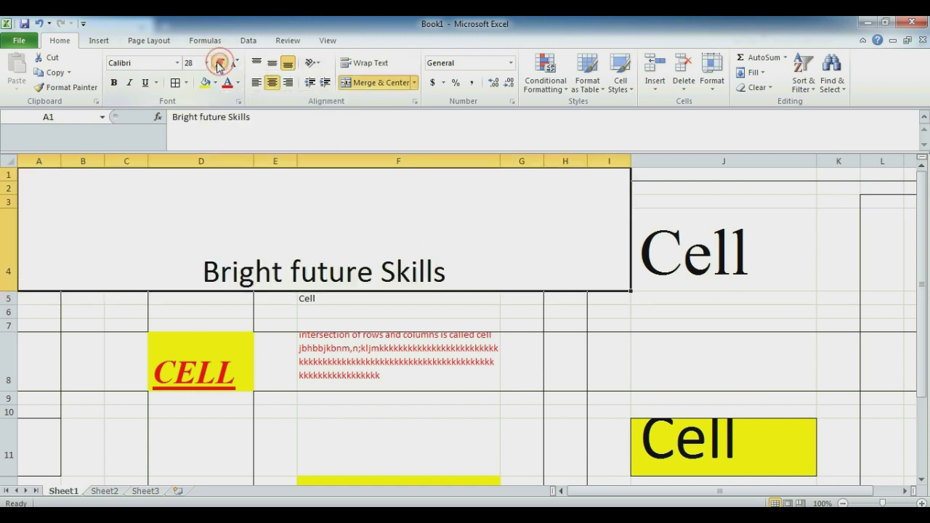
{"action": "left_click", "coordinate": [141, 64]}
{"action": "type", "text": "t"}
{"action": "key", "text": "Return"}
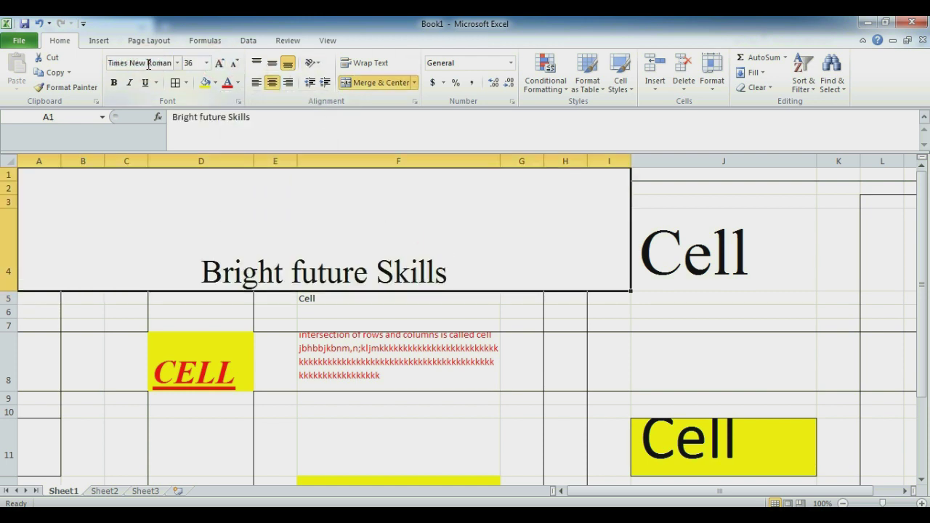
Step: Size the title to 48 points and centre it vertically
{"action": "left_click", "coordinate": [219, 64]}
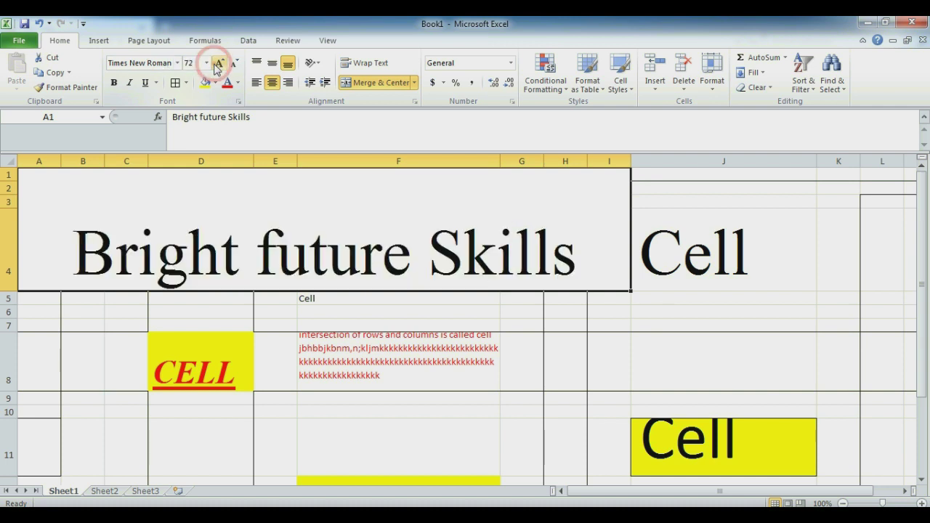
{"action": "left_click", "coordinate": [234, 64]}
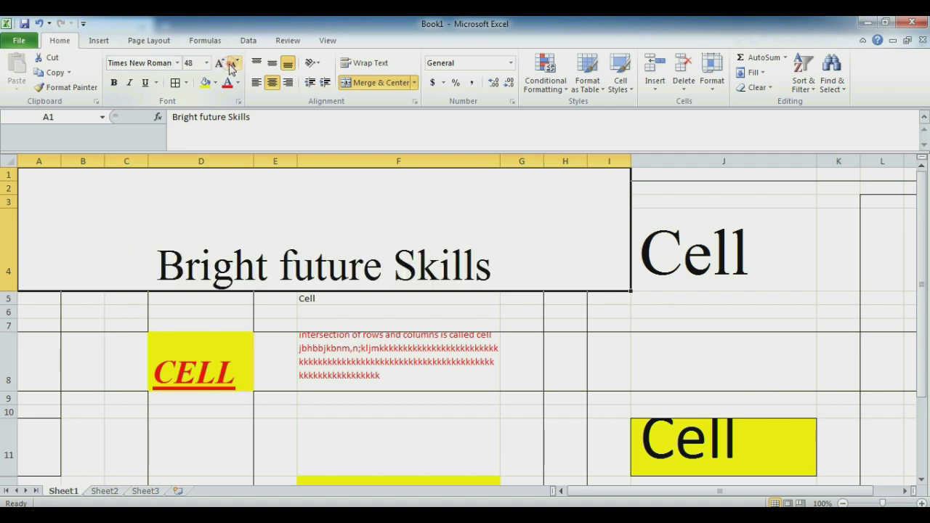
{"action": "left_click", "coordinate": [272, 63]}
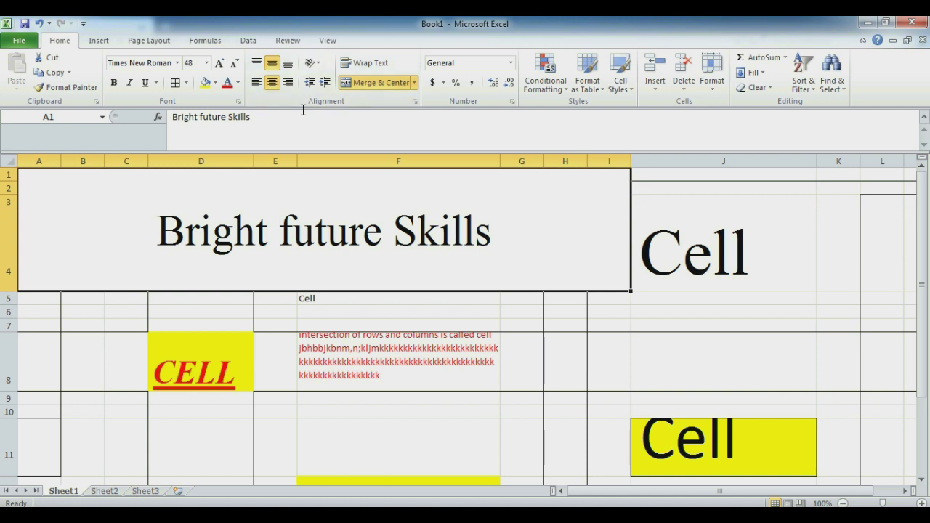
{"action": "left_click", "coordinate": [379, 228]}
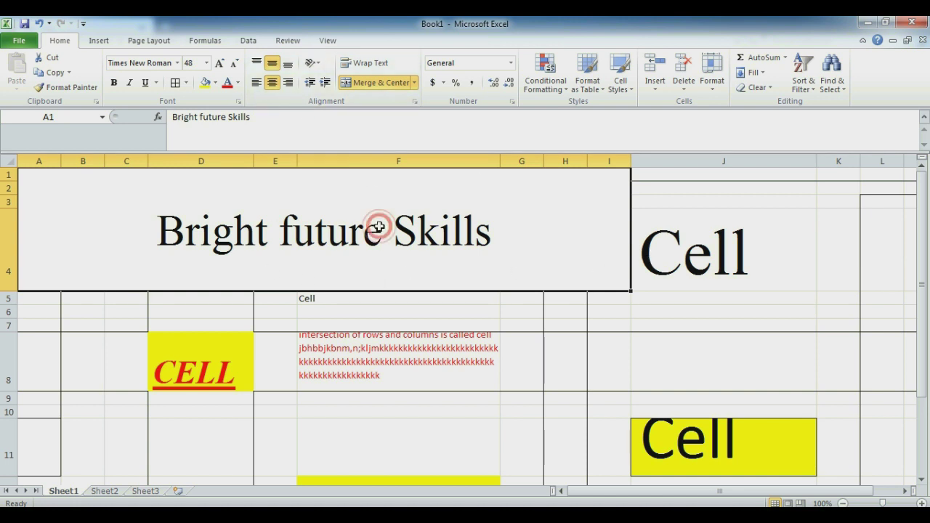
{"action": "left_click", "coordinate": [685, 309]}
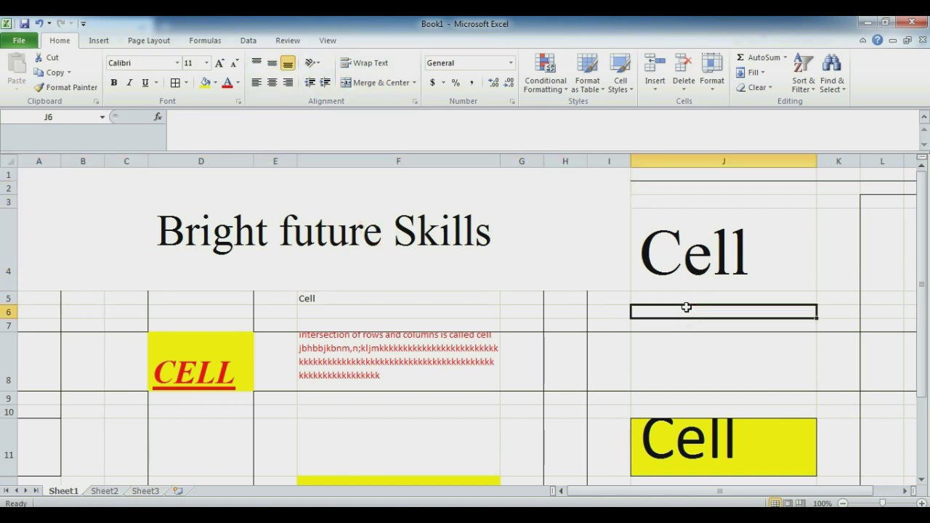
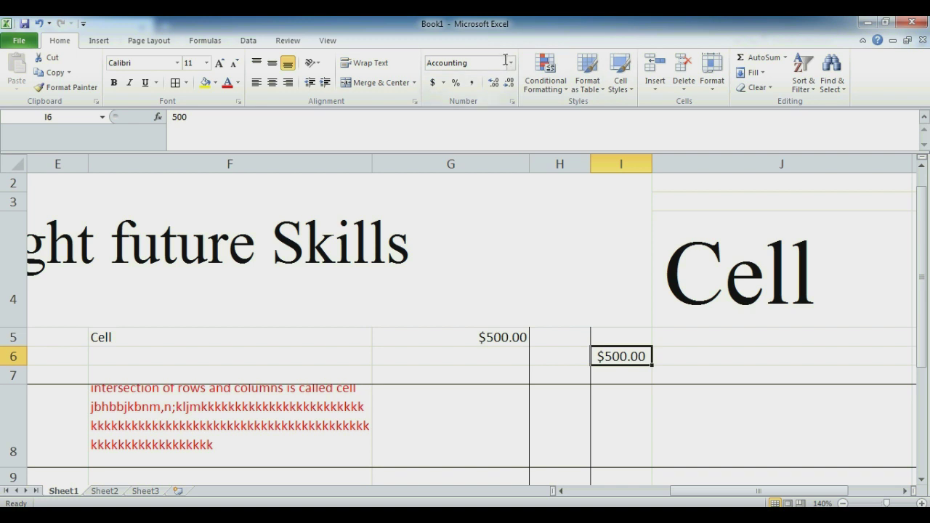
Step: Enter 100 in cell F6
{"action": "left_click", "coordinate": [511, 63]}
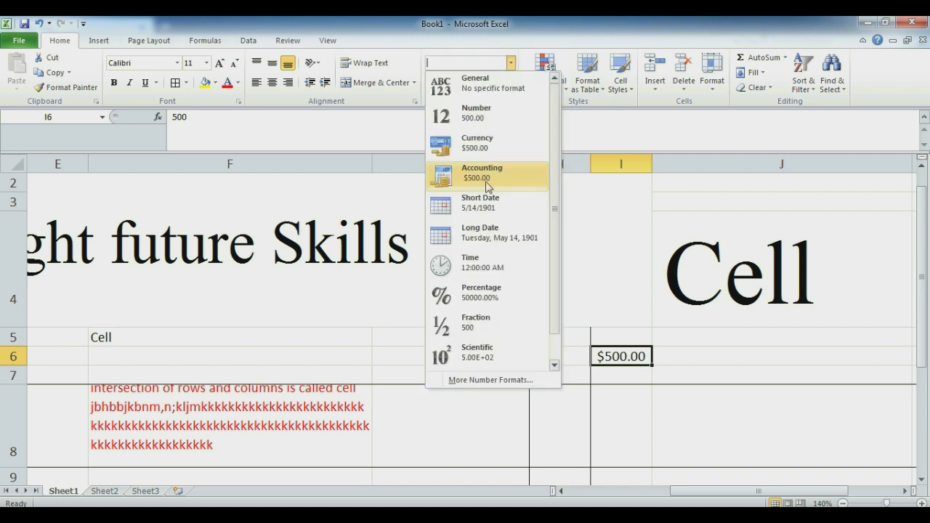
{"action": "left_click", "coordinate": [320, 350]}
{"action": "left_click", "coordinate": [311, 350]}
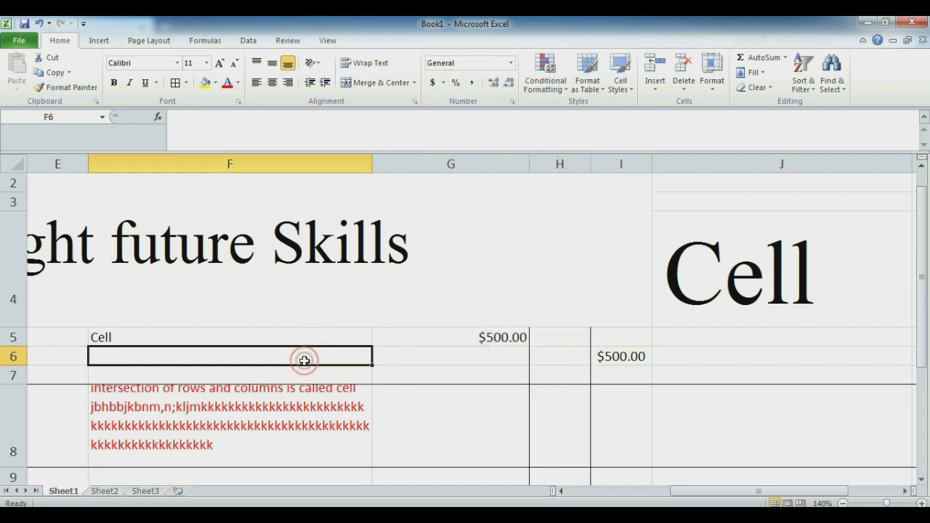
{"action": "type", "text": "100"}
{"action": "key", "text": "Return"}
{"action": "left_click", "coordinate": [324, 348]}
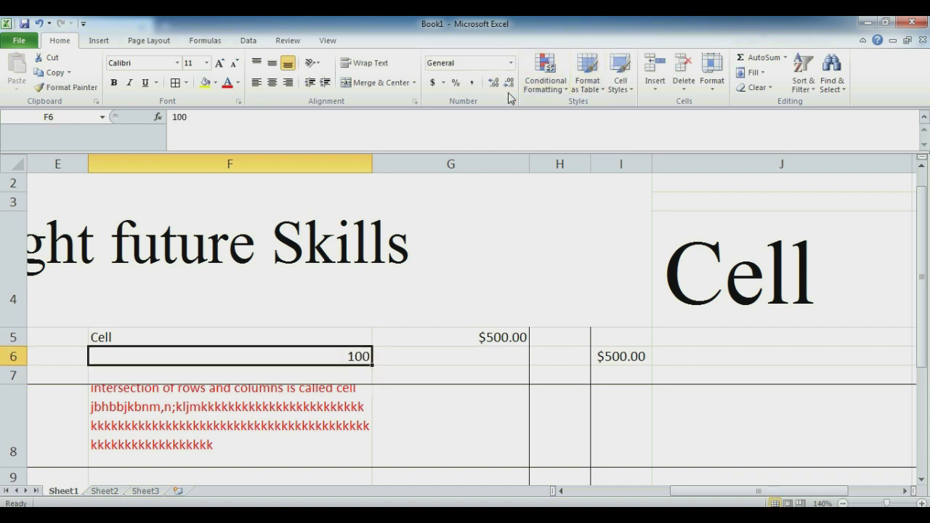
Step: Format F6 as Currency, then switch it to Accounting so it shows $ 100.00
{"action": "left_click", "coordinate": [511, 63]}
{"action": "left_click", "coordinate": [488, 156]}
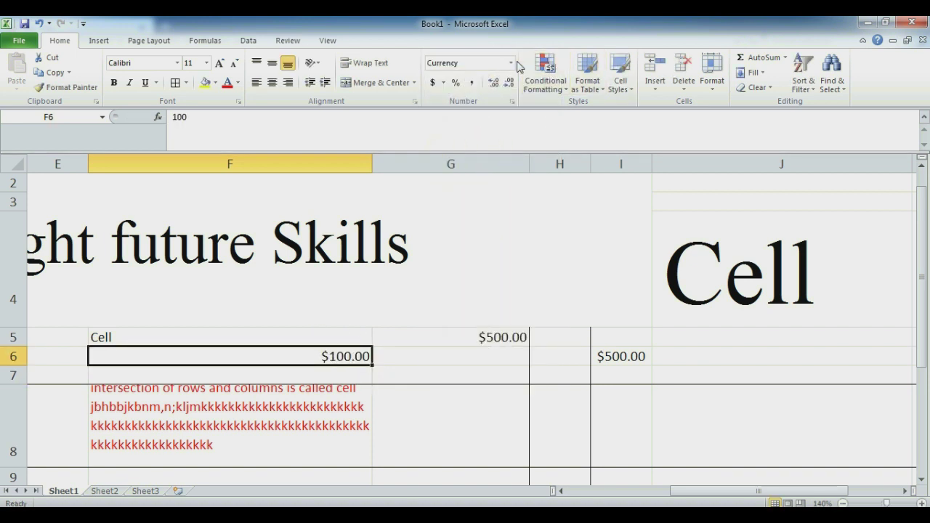
{"action": "left_click", "coordinate": [511, 63]}
{"action": "left_click", "coordinate": [483, 175]}
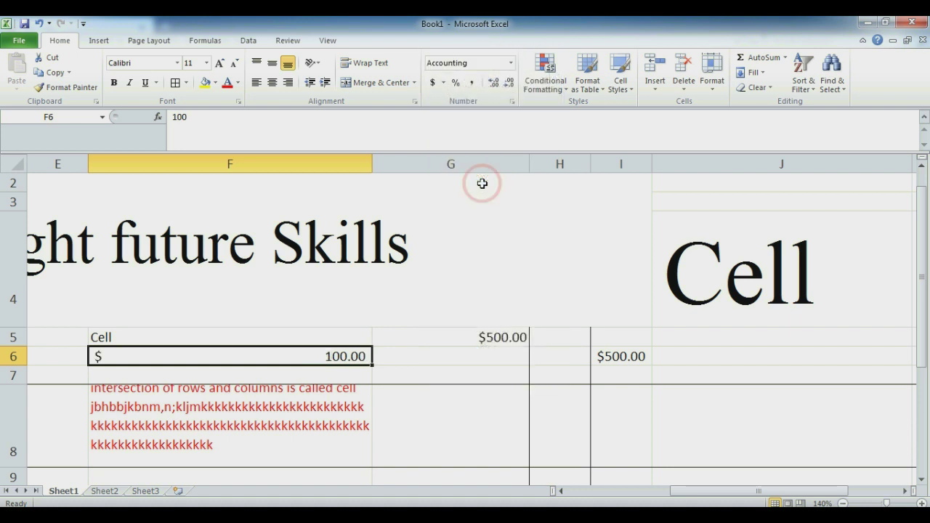
Step: Select I6 and browse the number format list for it
{"action": "left_click", "coordinate": [644, 365]}
{"action": "left_click", "coordinate": [511, 64]}
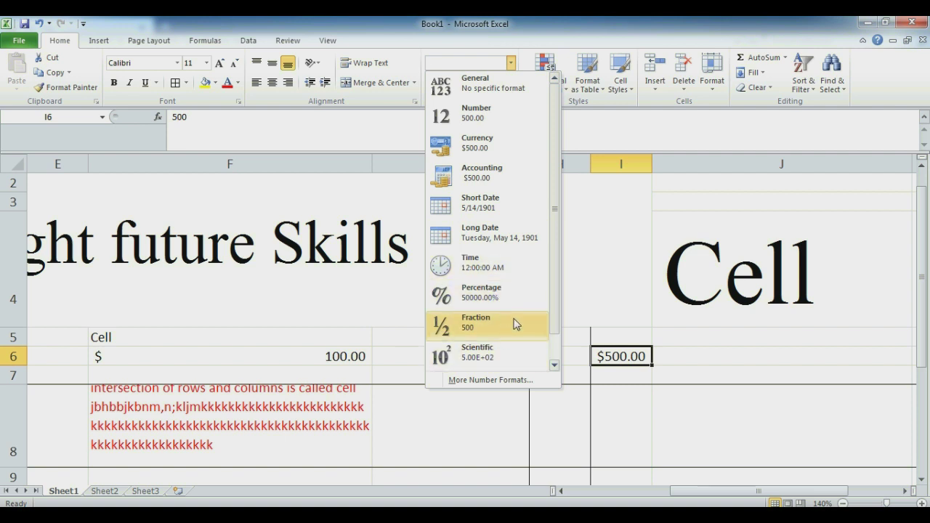
{"action": "scroll", "coordinate": [558, 294], "scroll_direction": "down", "scroll_amount": 1}
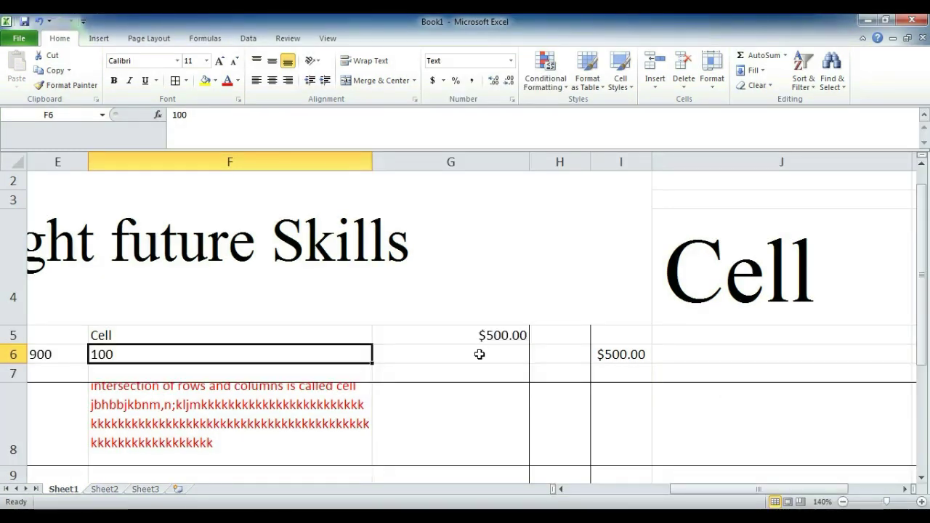
Step: Set G7 to Text format and re-enter 0900 so the leading zero is kept
{"action": "left_click", "coordinate": [481, 354]}
{"action": "left_click", "coordinate": [471, 373]}
{"action": "type", "text": "0900"}
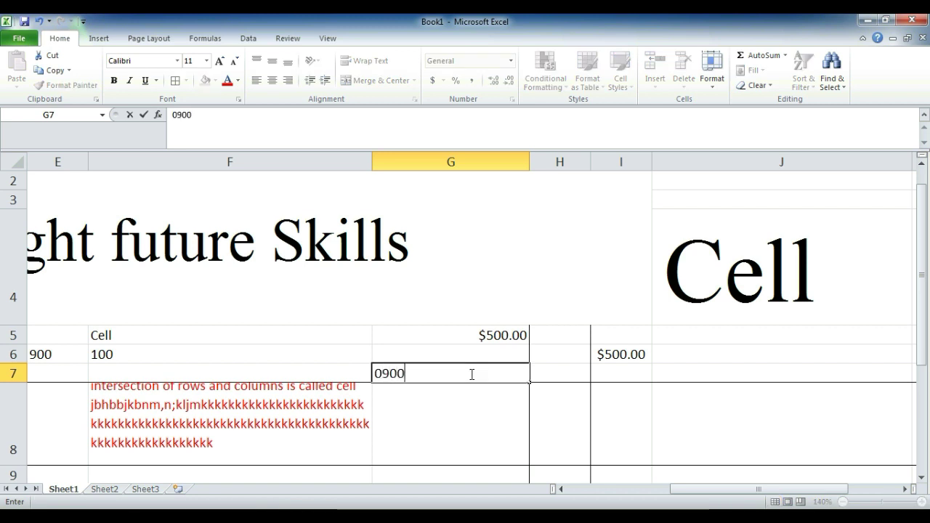
{"action": "key", "text": "Return"}
{"action": "left_click", "coordinate": [471, 373]}
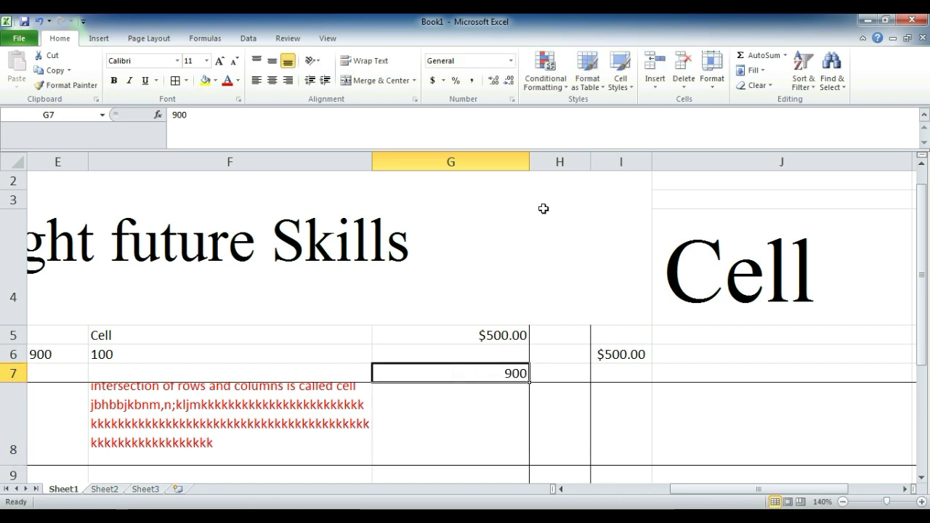
{"action": "left_click", "coordinate": [511, 62]}
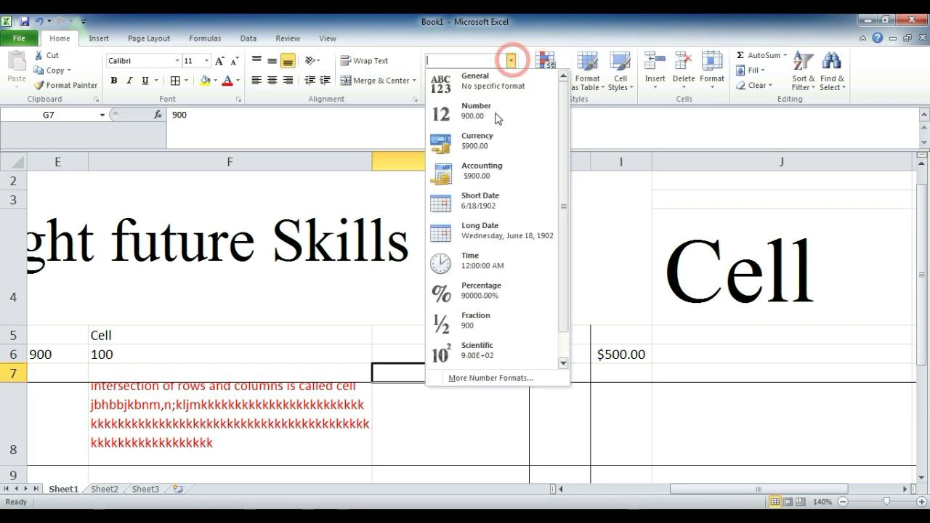
{"action": "left_click", "coordinate": [560, 260]}
{"action": "left_click", "coordinate": [500, 361]}
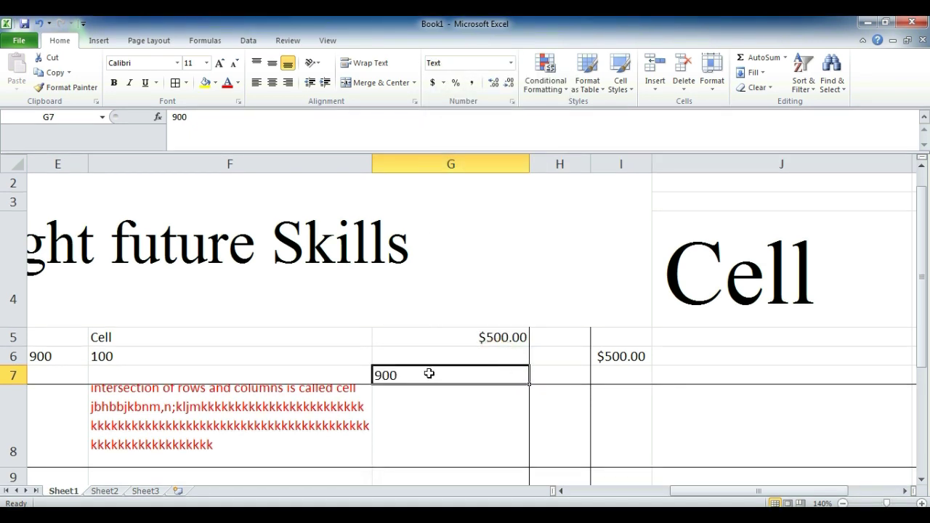
{"action": "type", "text": "0900"}
{"action": "key", "text": "Return"}
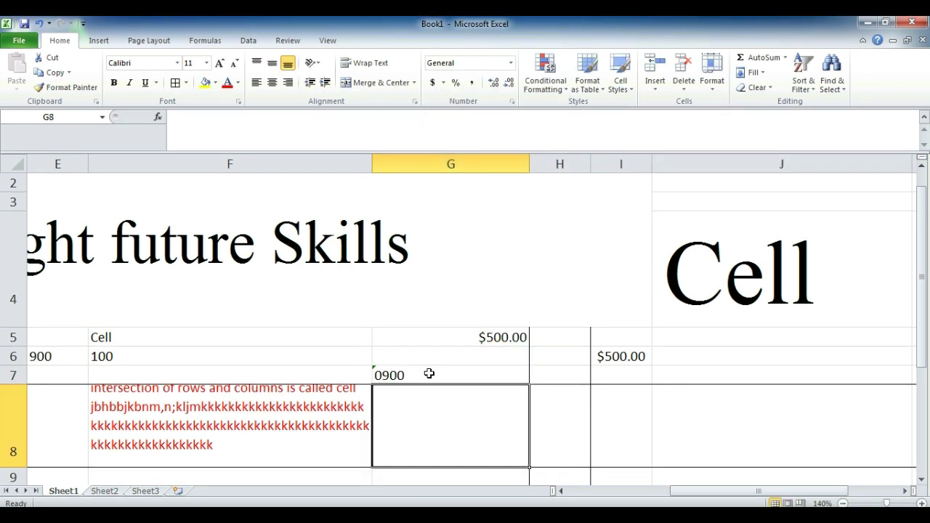
{"action": "left_click", "coordinate": [412, 373]}
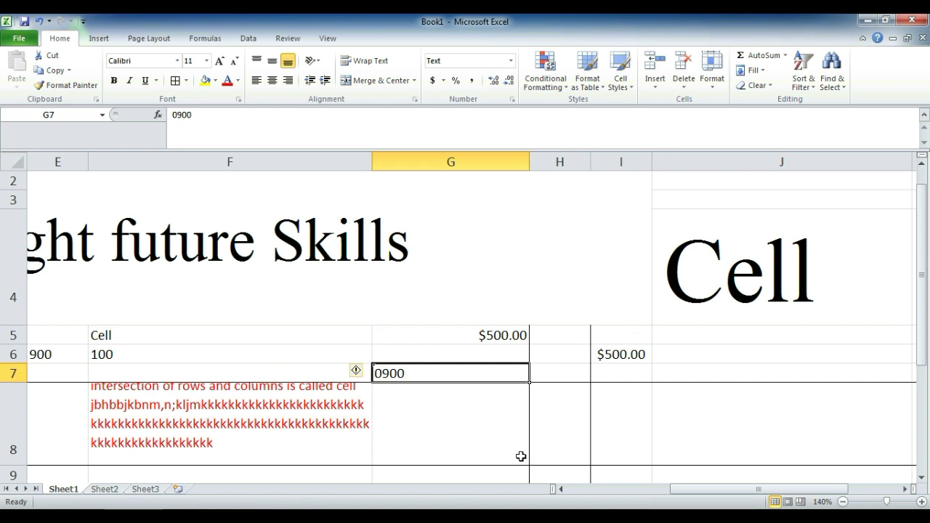
Step: Enter a phone number in J6 and recheck G7's value
{"action": "left_click", "coordinate": [706, 354]}
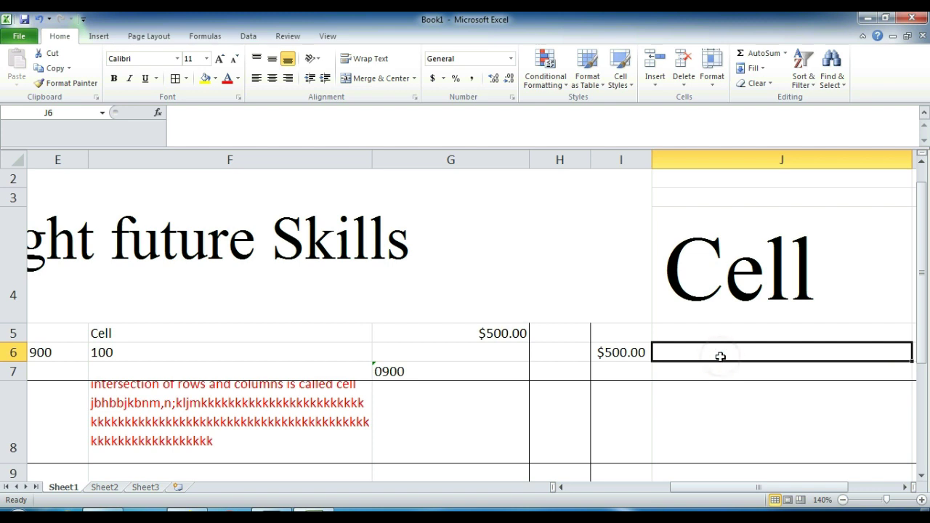
{"action": "type", "text": "0900"}
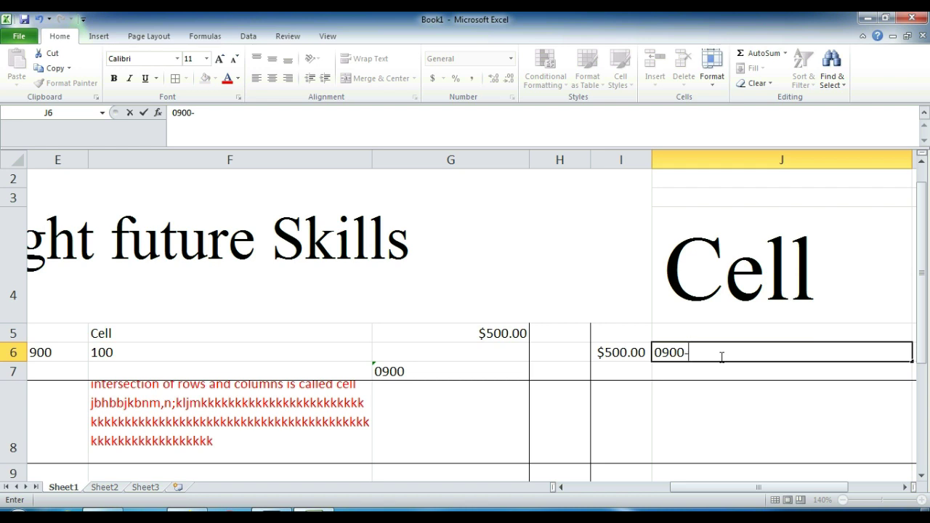
{"action": "type", "text": "-555555"}
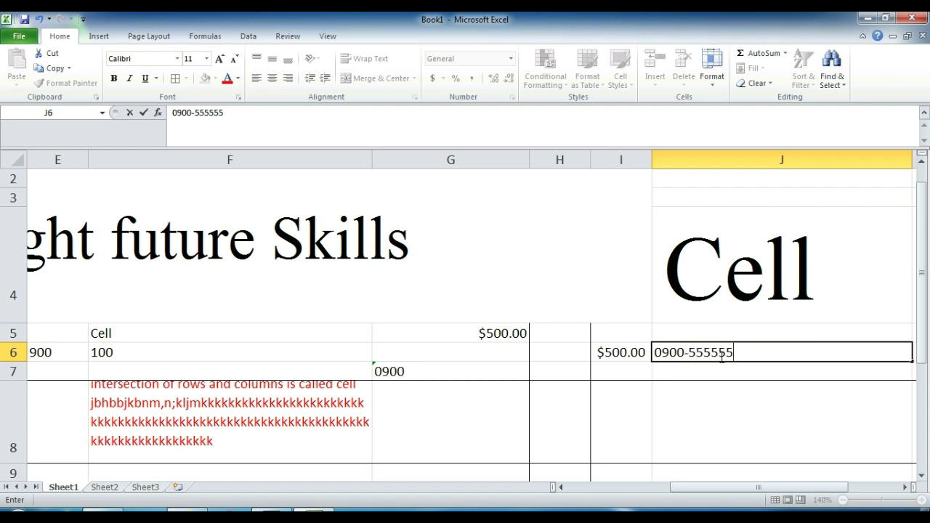
{"action": "key", "text": "Return"}
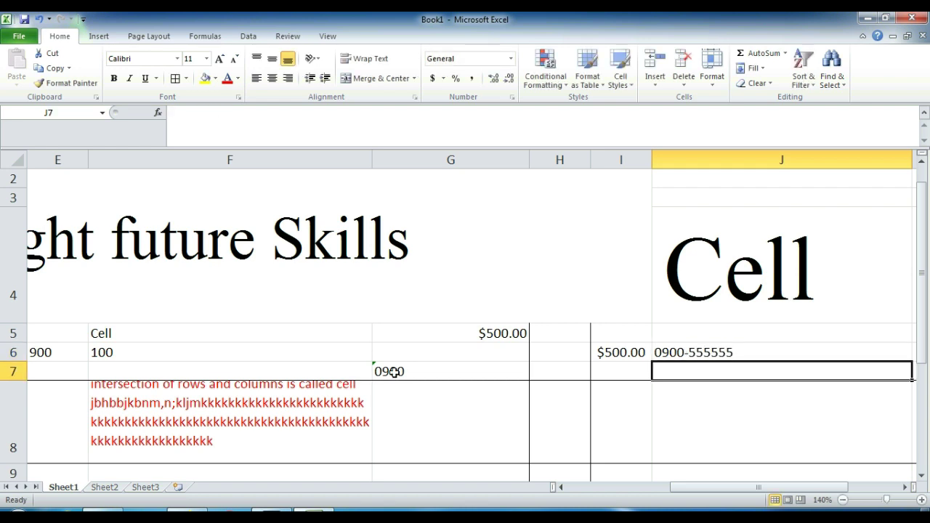
{"action": "left_click", "coordinate": [407, 372]}
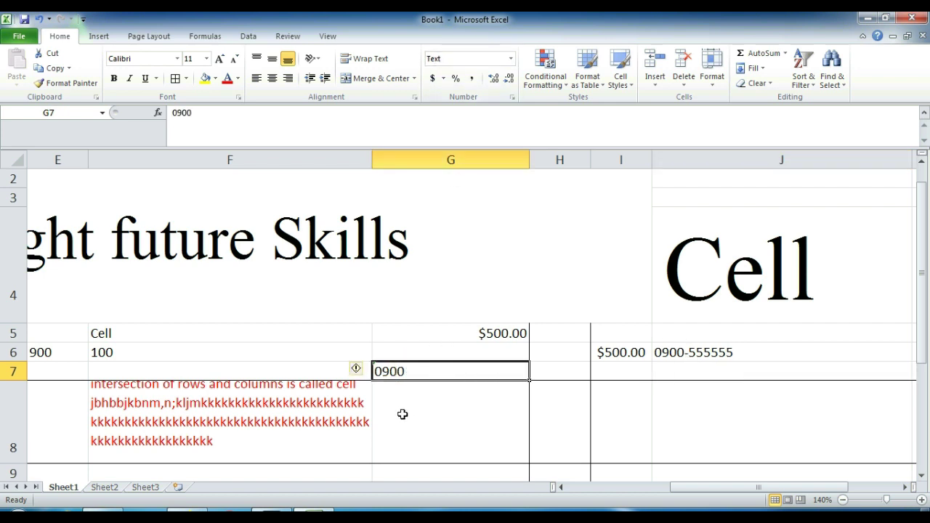
Step: Set I7 to Text format and enter 0900
{"action": "left_click", "coordinate": [631, 367]}
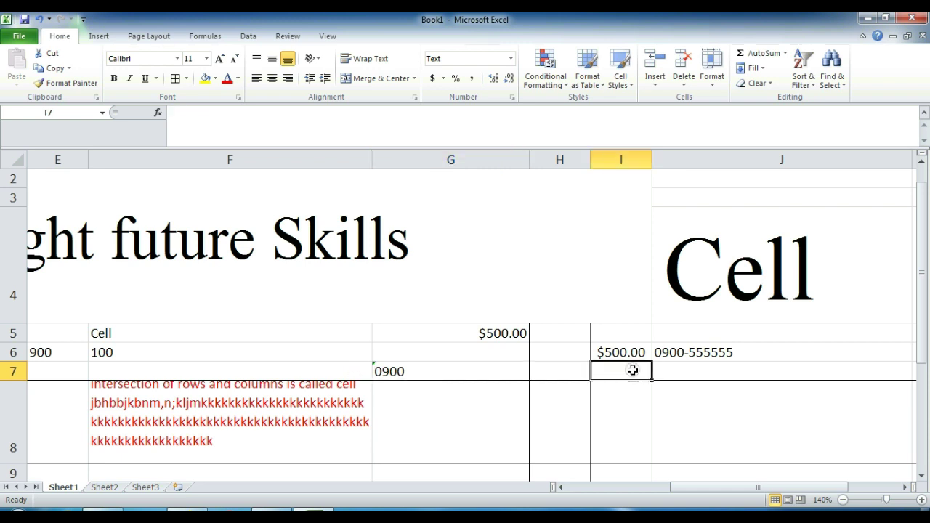
{"action": "left_click", "coordinate": [511, 58]}
{"action": "left_click", "coordinate": [555, 353]}
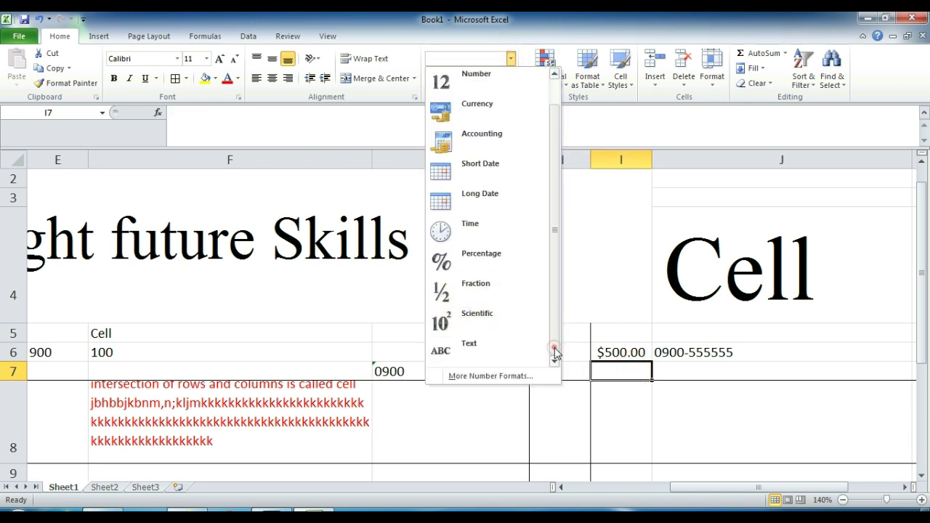
{"action": "left_click", "coordinate": [479, 351]}
{"action": "type", "text": "0900"}
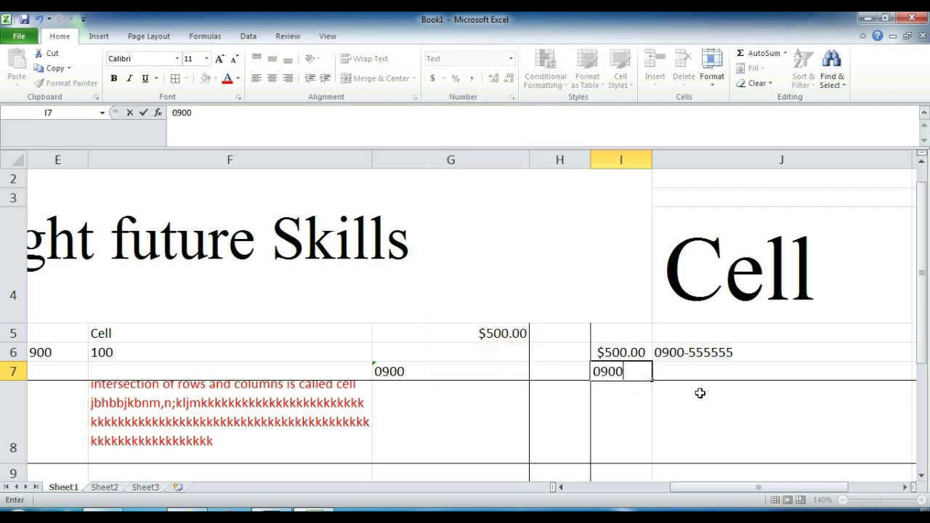
{"action": "key", "text": "Return"}
Step: Store 0900 as text in J7 after a plain entry drops the zero
{"action": "left_click", "coordinate": [710, 367]}
{"action": "type", "text": "0900"}
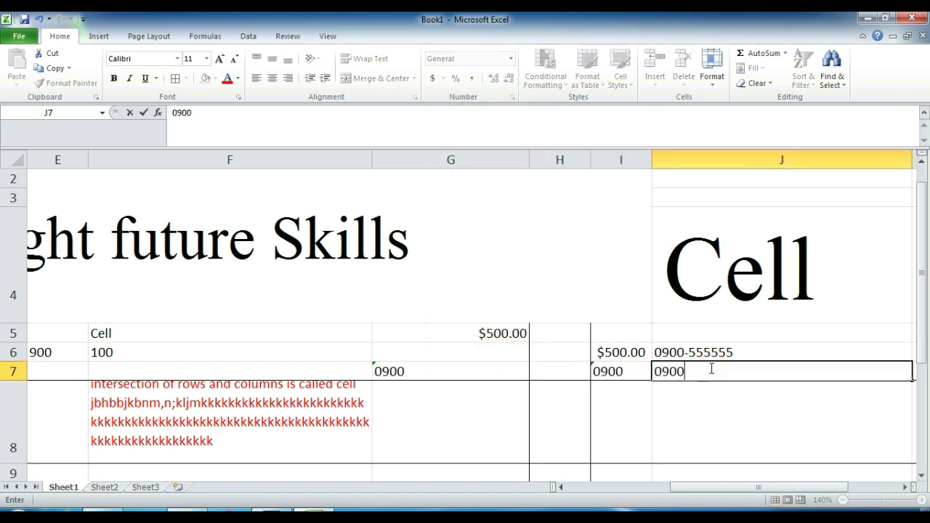
{"action": "key", "text": "Return"}
{"action": "left_click", "coordinate": [710, 368]}
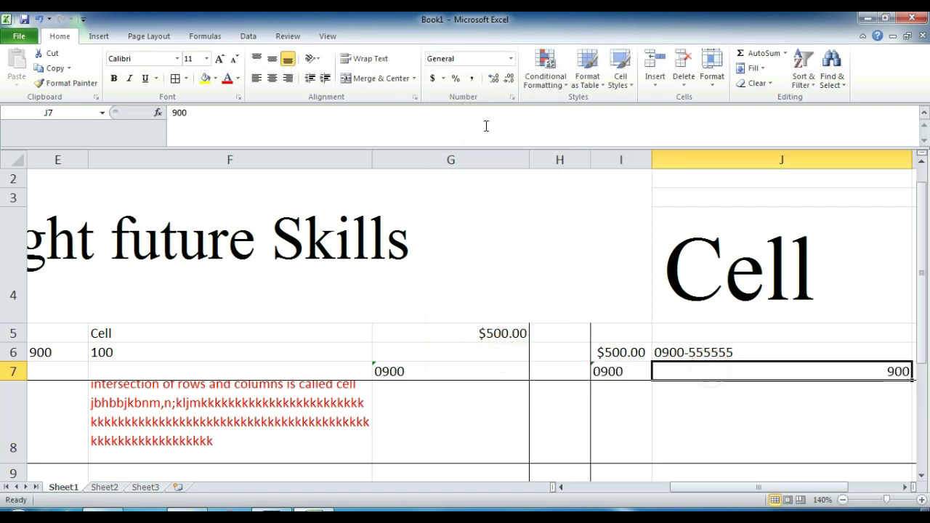
{"action": "left_click", "coordinate": [510, 58]}
{"action": "scroll", "coordinate": [566, 152], "scroll_direction": "down", "scroll_amount": 1}
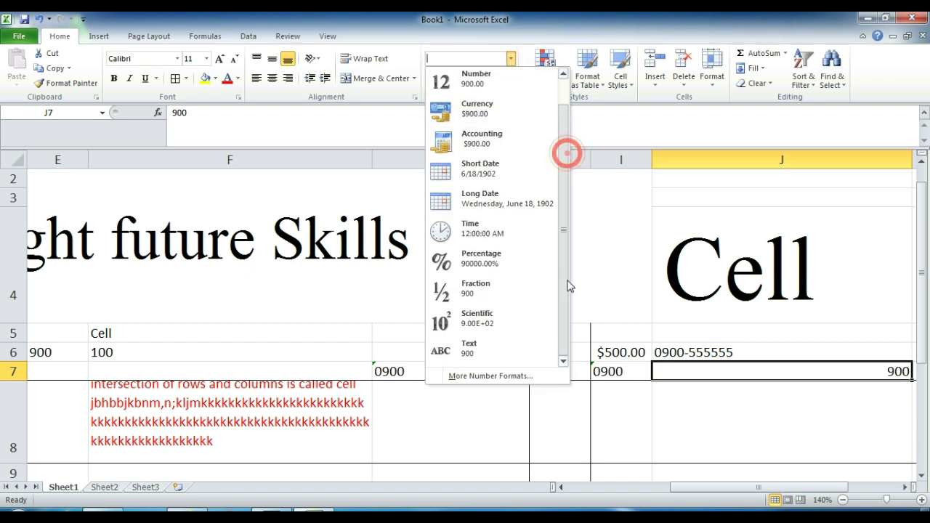
{"action": "left_click", "coordinate": [442, 352]}
{"action": "type", "text": "0900"}
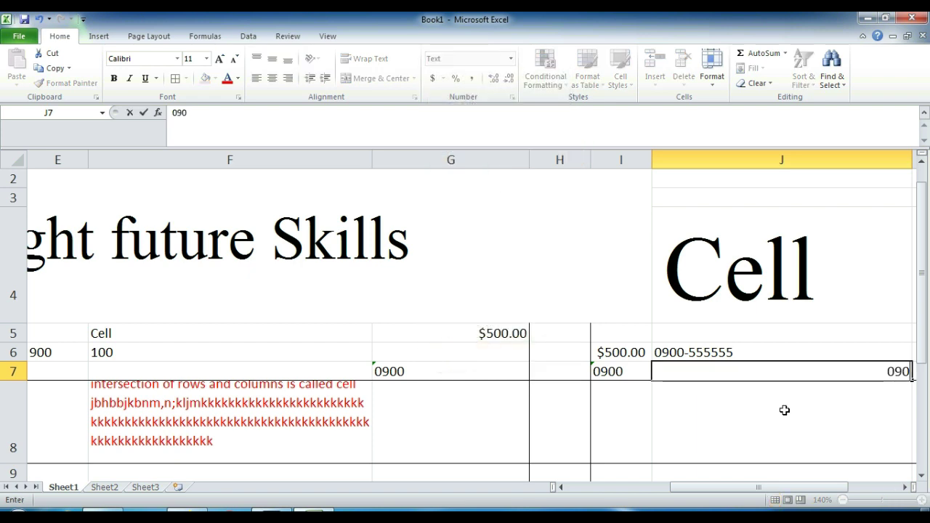
{"action": "key", "text": "Return"}
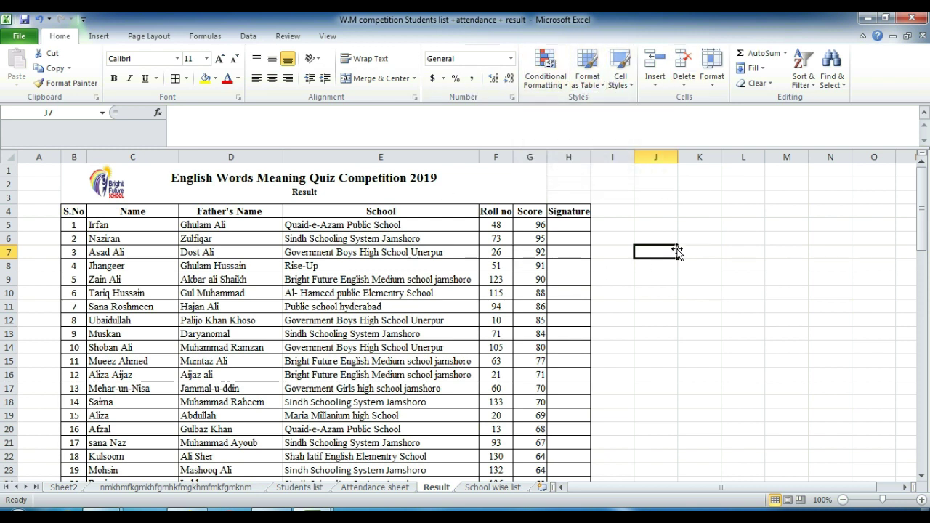
Step: Enter 500 in J7 and try the currency, Percent and Comma Style formats
{"action": "type", "text": "030"}
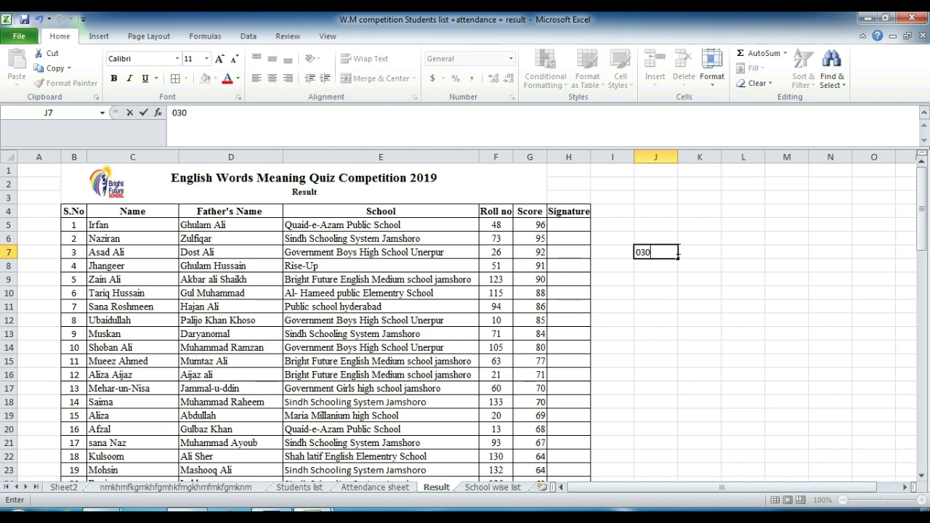
{"action": "key", "text": "BackSpace"}
{"action": "key", "text": "BackSpace"}
{"action": "key", "text": "BackSpace"}
{"action": "type", "text": "500"}
{"action": "left_click", "coordinate": [673, 251]}
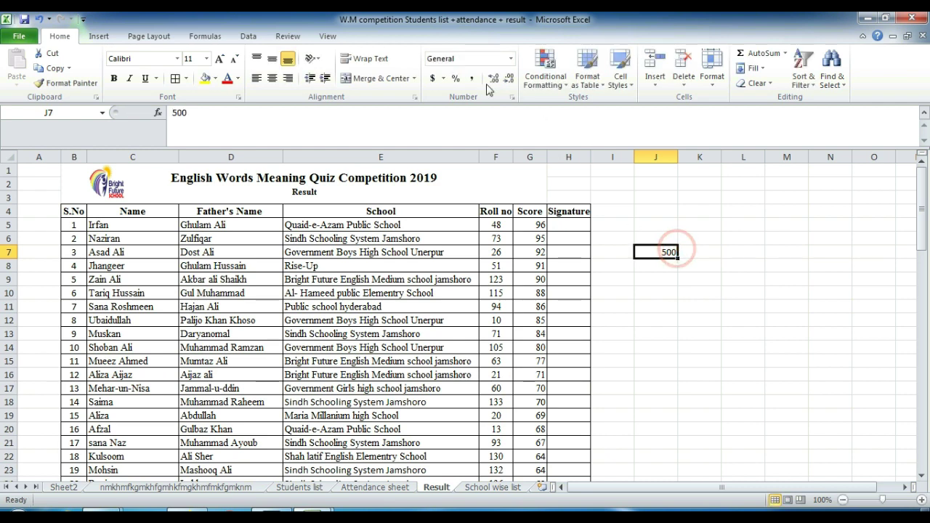
{"action": "left_click", "coordinate": [442, 79]}
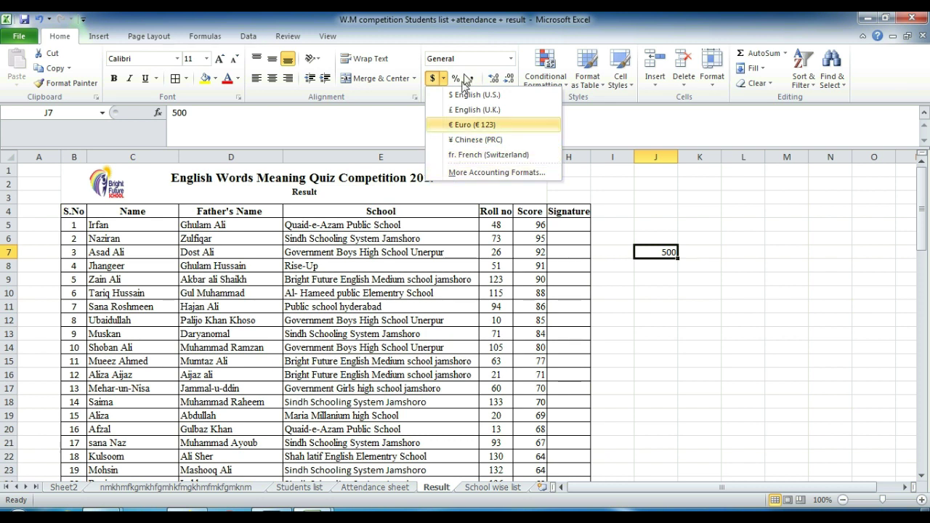
{"action": "left_click", "coordinate": [457, 80]}
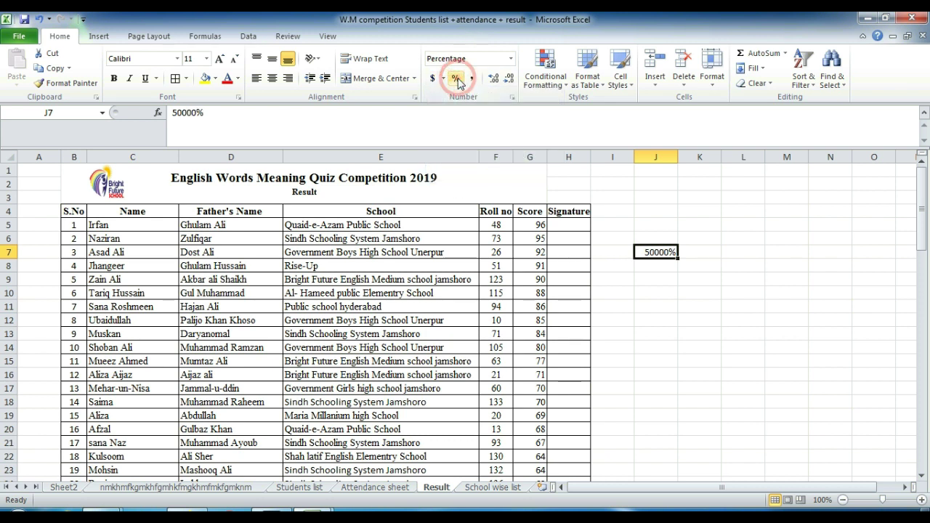
{"action": "left_click", "coordinate": [471, 79]}
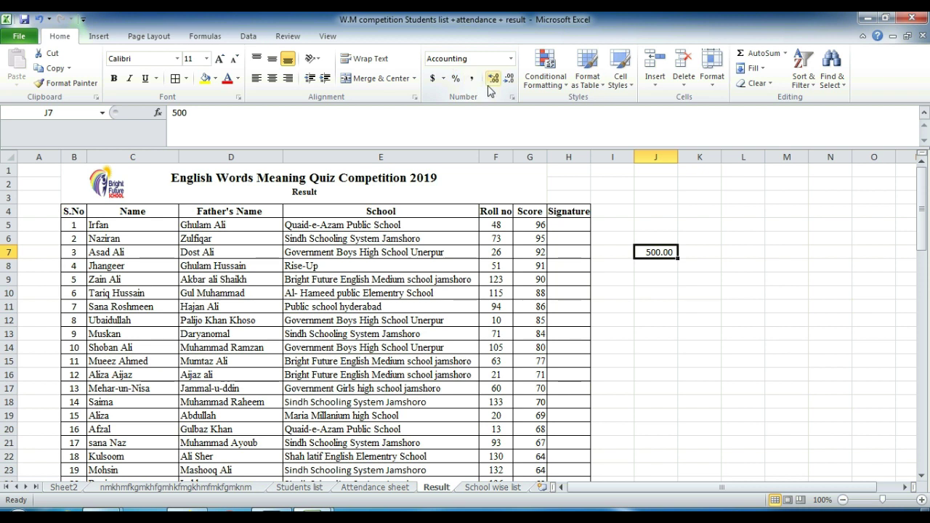
Step: Adjust J7's decimal places up and down until it shows 500.00
{"action": "left_click", "coordinate": [491, 81]}
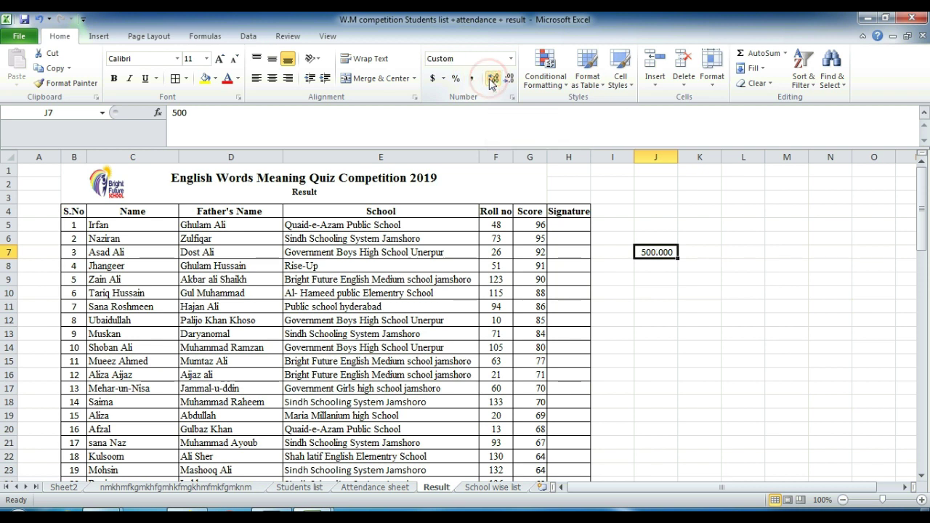
{"action": "left_click", "coordinate": [498, 81]}
{"action": "left_click", "coordinate": [498, 82]}
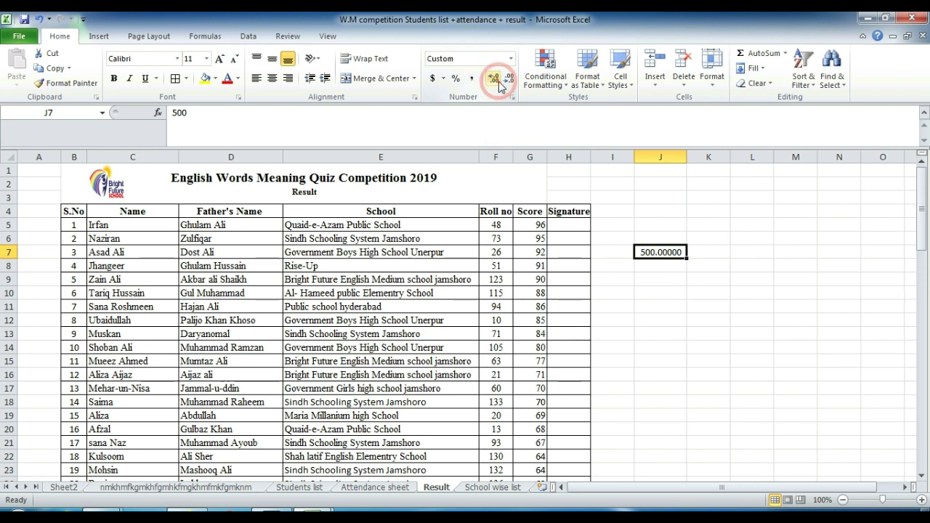
{"action": "left_click", "coordinate": [511, 82]}
{"action": "left_click", "coordinate": [511, 82]}
{"action": "left_click", "coordinate": [507, 81]}
{"action": "left_click", "coordinate": [507, 81]}
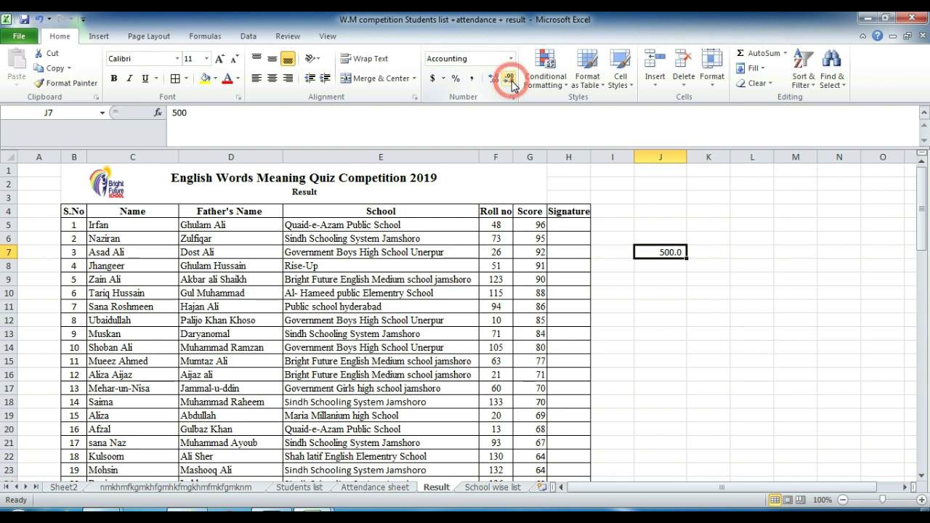
{"action": "left_click", "coordinate": [496, 81]}
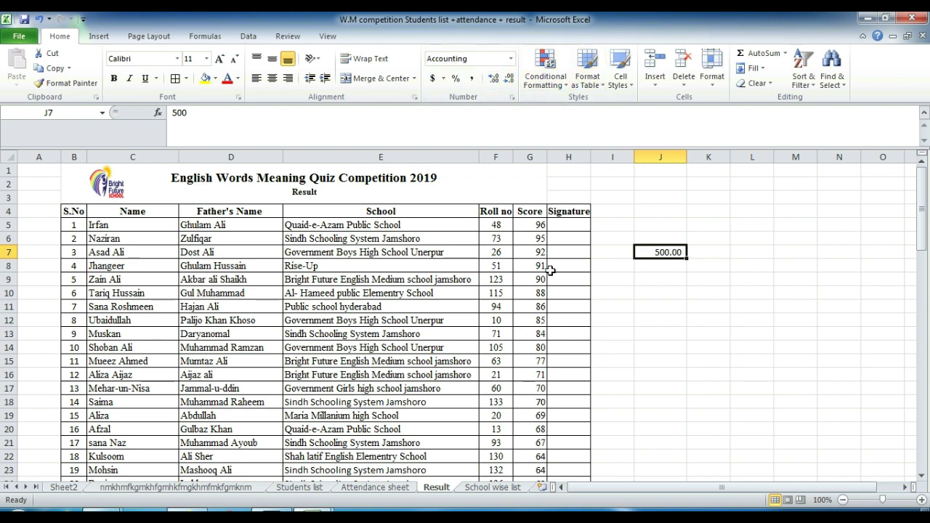
{"action": "left_click", "coordinate": [545, 71]}
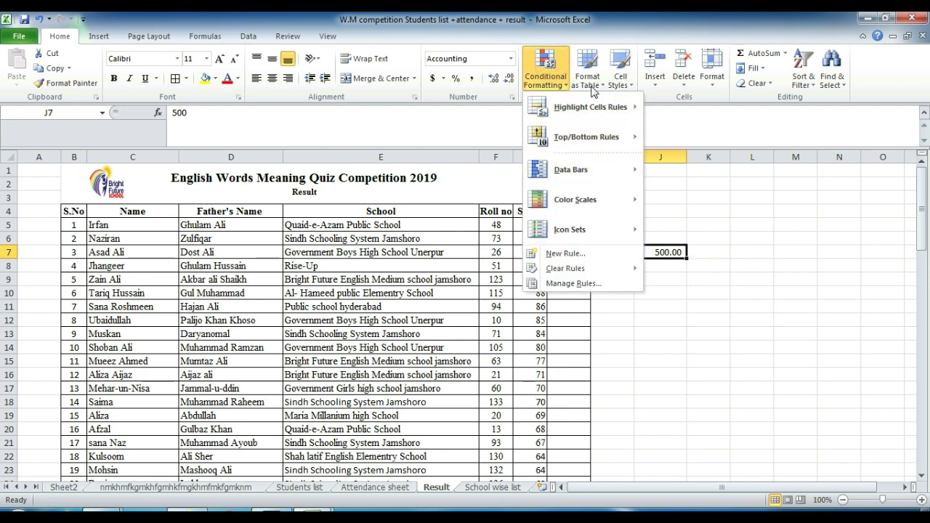
{"action": "mouse_move", "coordinate": [593, 115]}
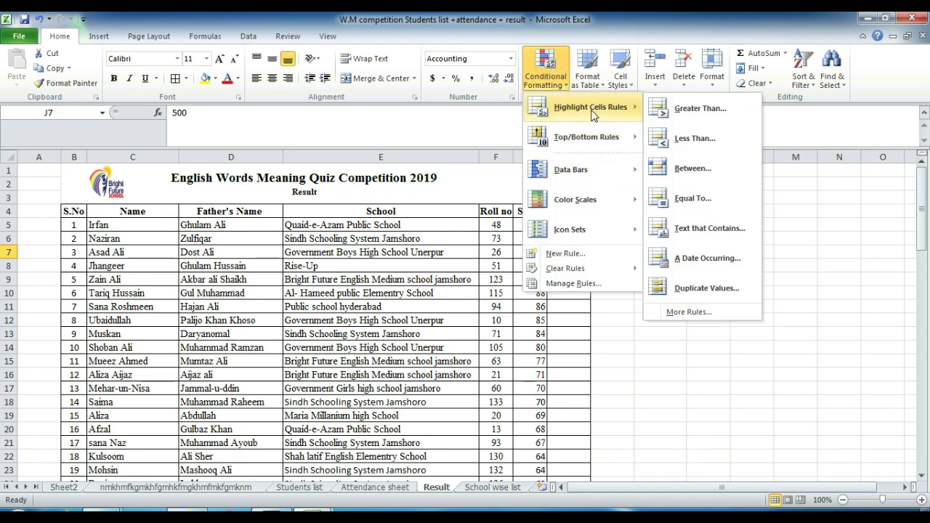
{"action": "left_click", "coordinate": [490, 222]}
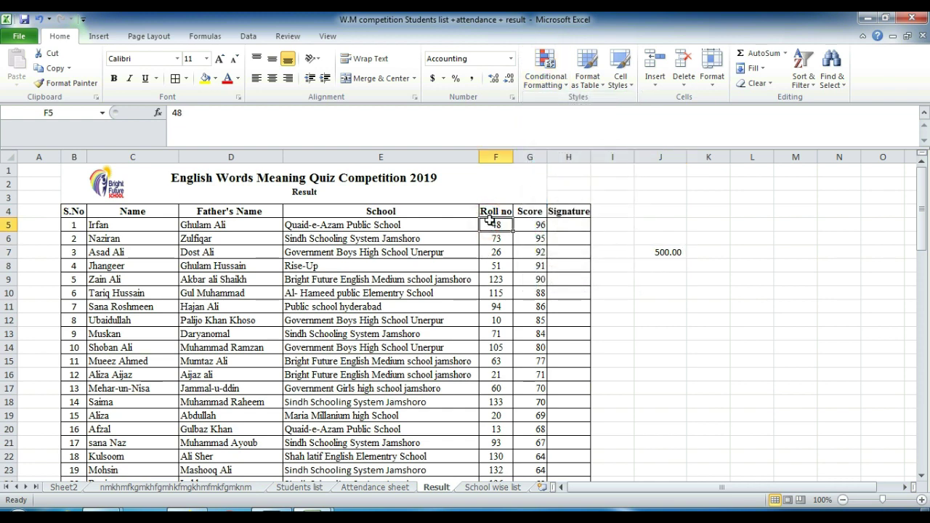
{"action": "left_click_drag", "start_coordinate": [489, 220], "coordinate": [495, 456]}
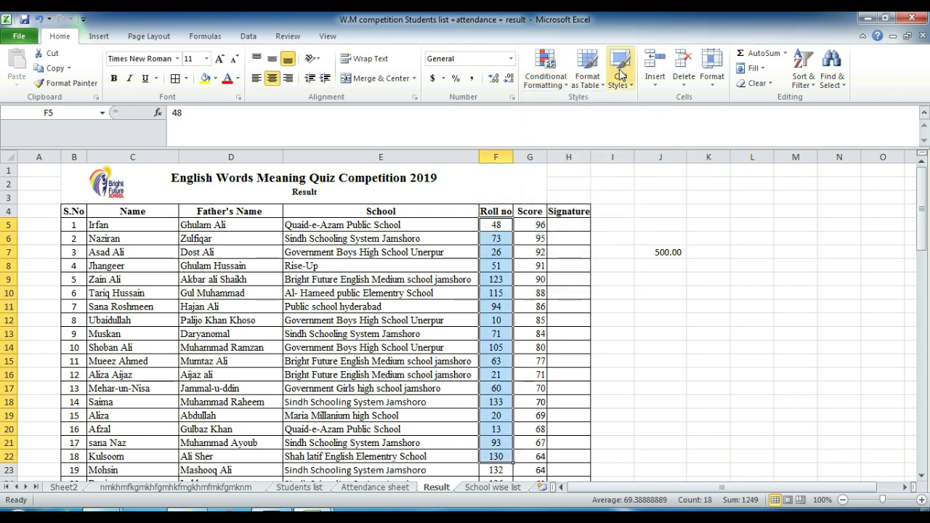
{"action": "left_click", "coordinate": [545, 73]}
{"action": "left_click", "coordinate": [542, 107]}
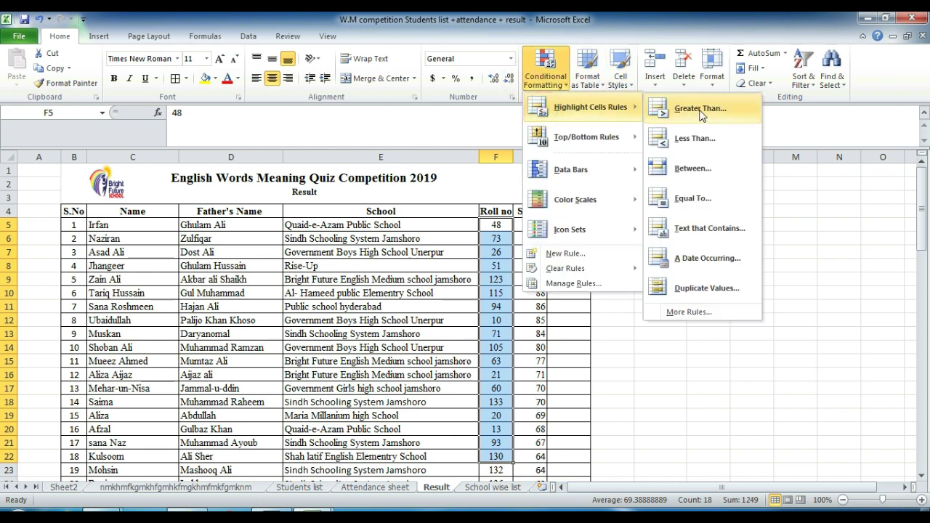
{"action": "left_click", "coordinate": [700, 109]}
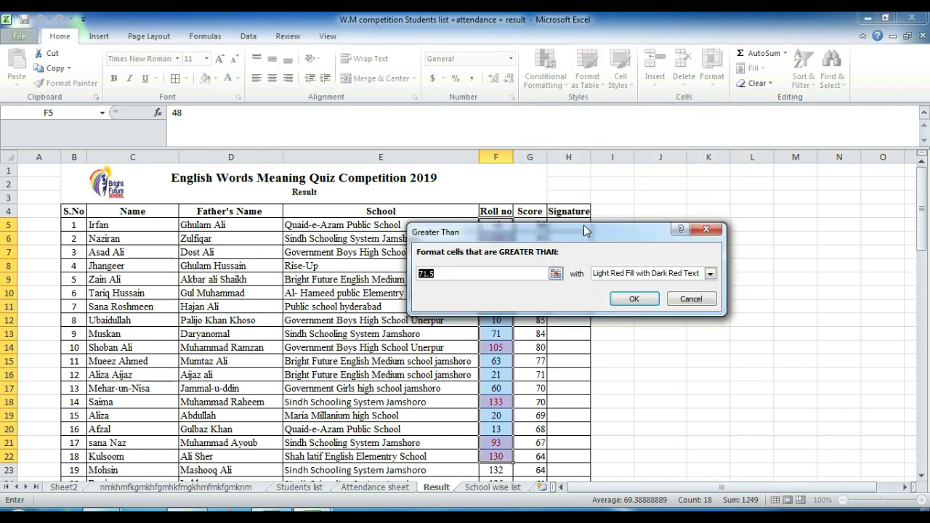
{"action": "left_click_drag", "start_coordinate": [619, 232], "coordinate": [844, 195]}
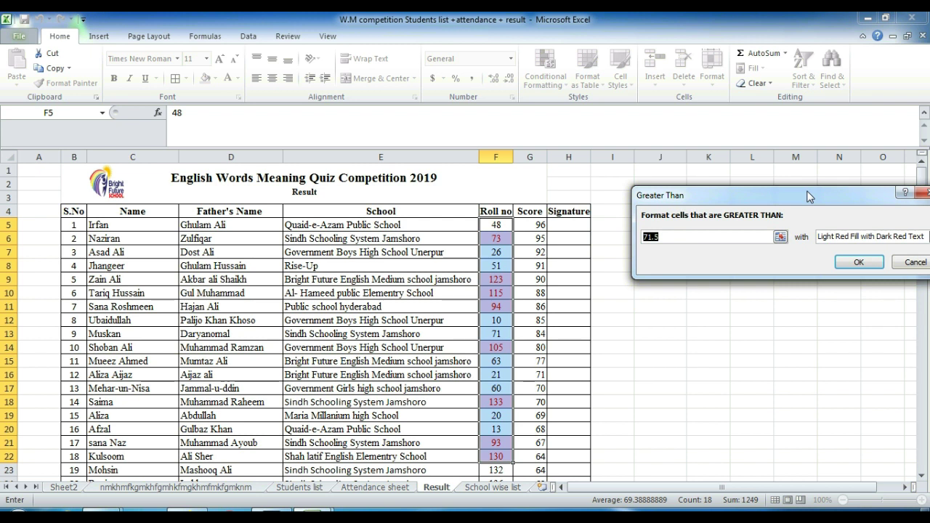
{"action": "type", "text": "80"}
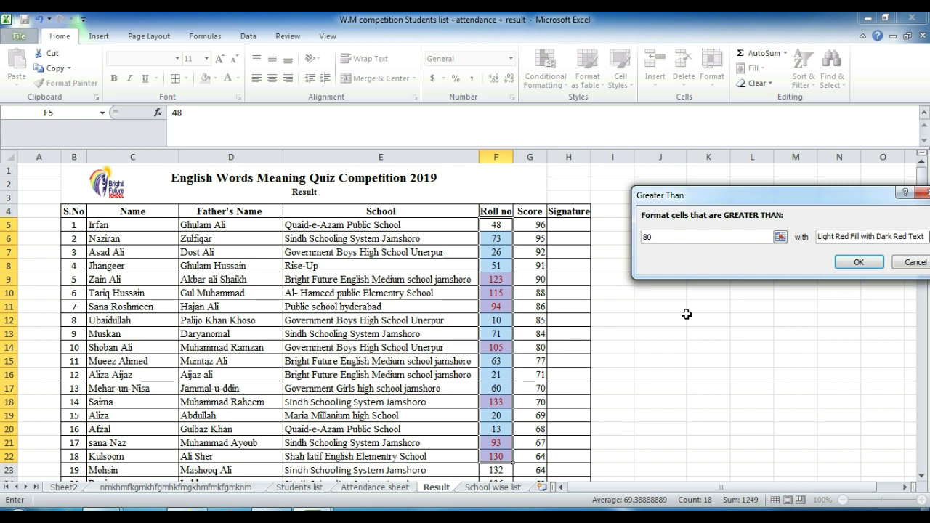
{"action": "key", "text": "BackSpace"}
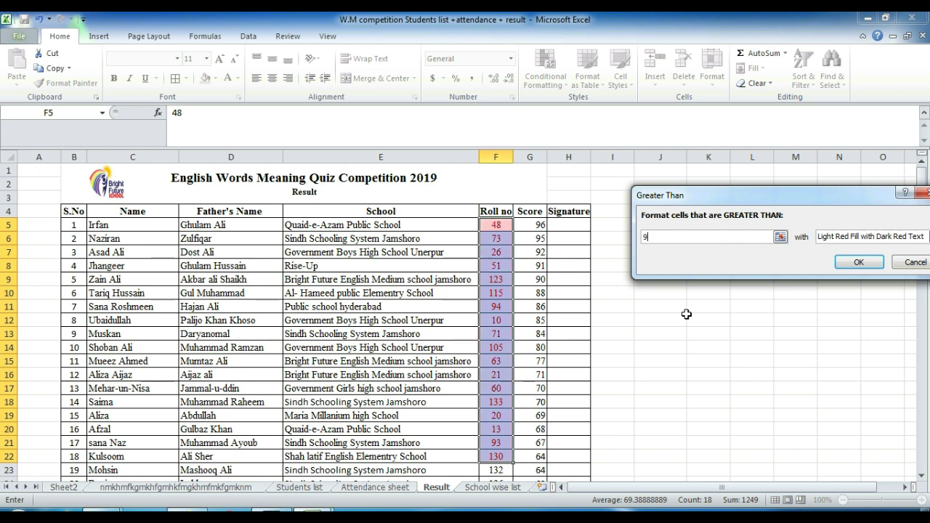
{"action": "type", "text": "0"}
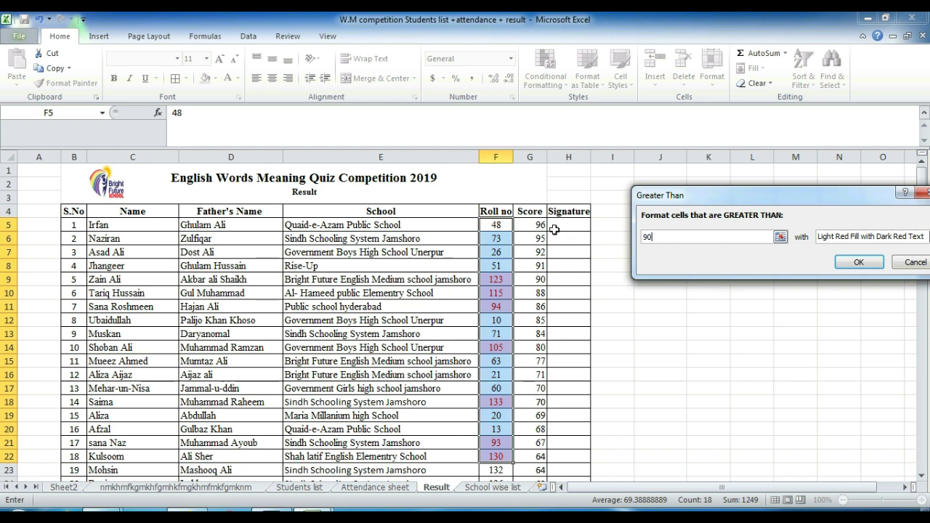
{"action": "left_click", "coordinate": [910, 239]}
{"action": "left_click", "coordinate": [842, 258]}
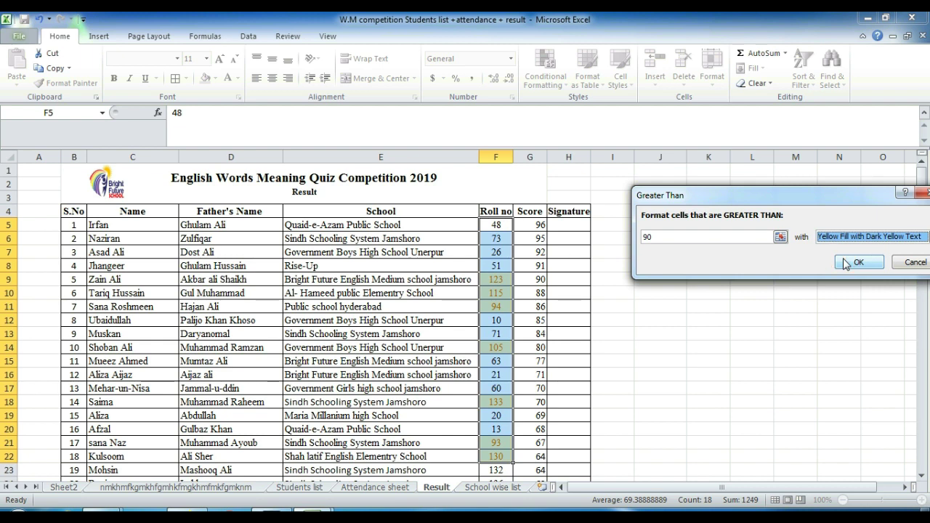
{"action": "left_click", "coordinate": [914, 265]}
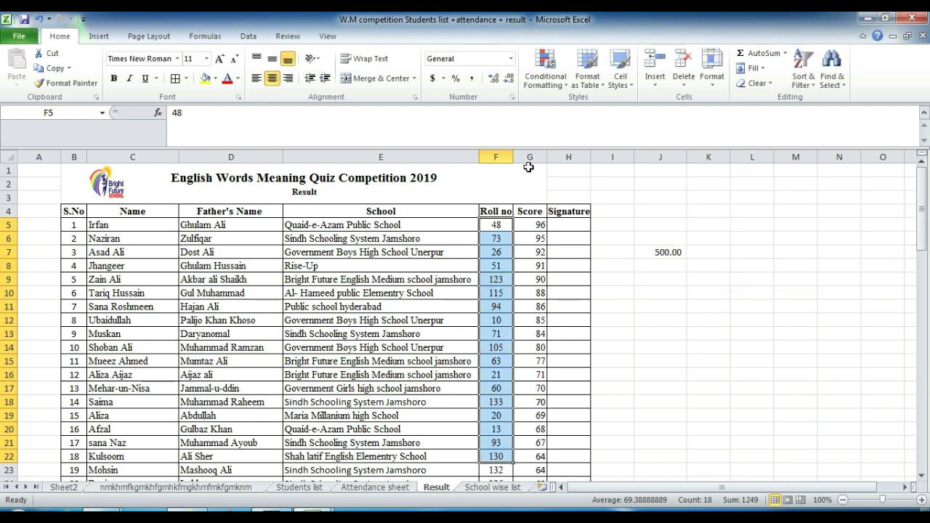
Step: Try a Duplicate Values highlight rule on the Roll no column, then cancel it
{"action": "left_click", "coordinate": [545, 69]}
{"action": "mouse_move", "coordinate": [582, 106]}
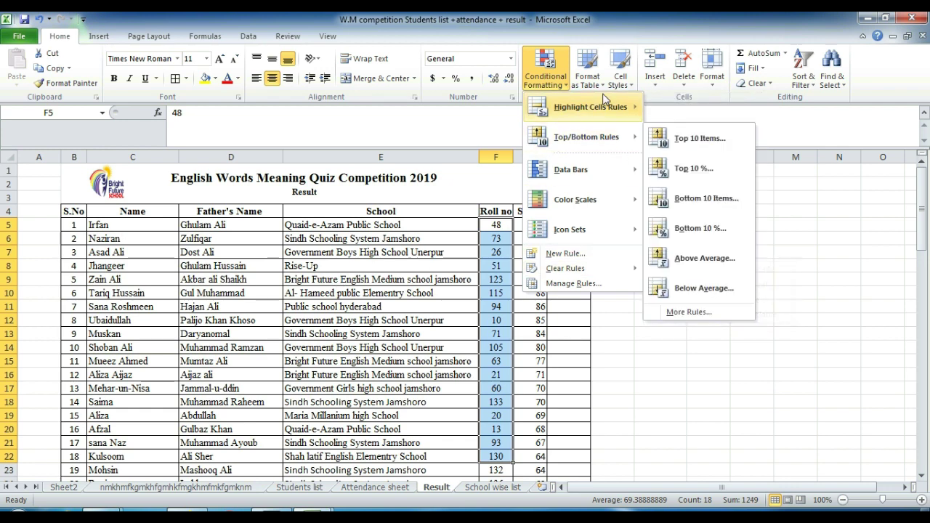
{"action": "mouse_move", "coordinate": [610, 108]}
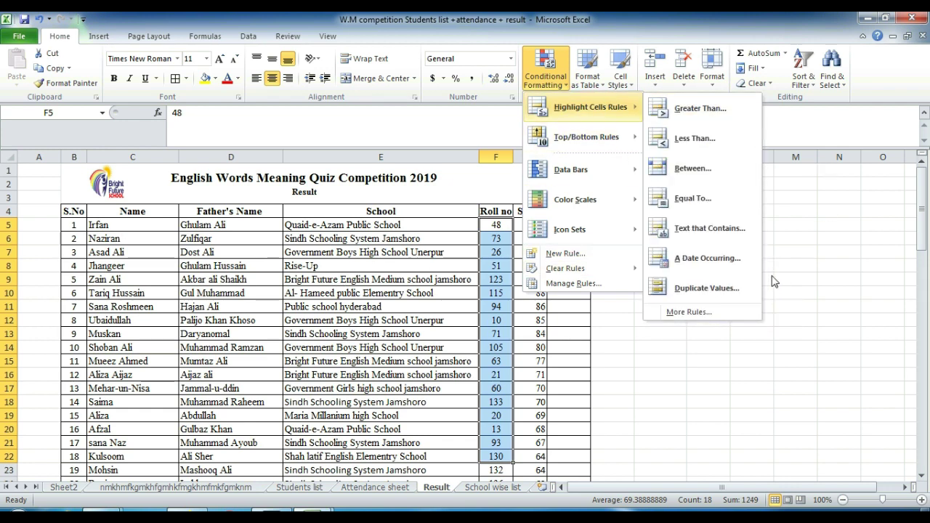
{"action": "left_click", "coordinate": [677, 289]}
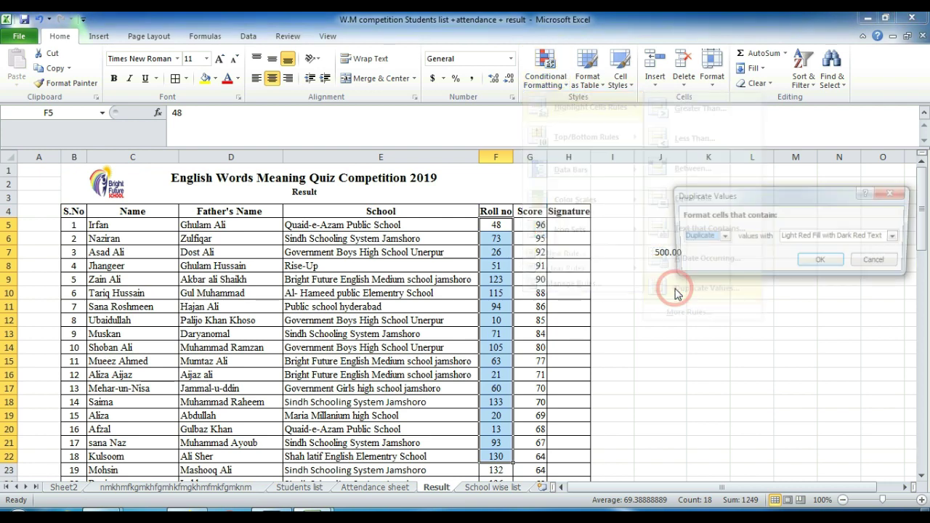
{"action": "left_click", "coordinate": [877, 262]}
Step: Preview duplicate values in Score column G5:G23, cancel, and bring up the table styles gallery
{"action": "left_click", "coordinate": [534, 227]}
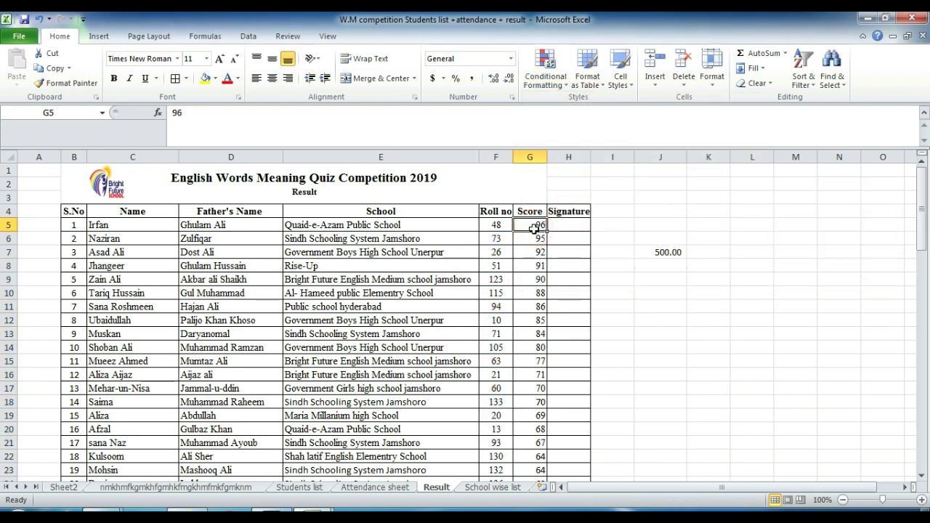
{"action": "key", "text": "shift+Down"}
{"action": "key", "text": "shift+Down"}
{"action": "key", "text": "shift+Down"}
{"action": "key", "text": "shift+Down"}
{"action": "key", "text": "shift+Down"}
{"action": "key", "text": "shift+Down"}
{"action": "key", "text": "shift+Down"}
{"action": "key", "text": "shift+Down"}
{"action": "key", "text": "shift+Down"}
{"action": "key", "text": "shift+Down"}
{"action": "key", "text": "shift+Down"}
{"action": "key", "text": "shift+Down"}
{"action": "key", "text": "shift+Down"}
{"action": "key", "text": "shift+Down"}
{"action": "key", "text": "shift+Down"}
{"action": "key", "text": "shift+Down"}
{"action": "key", "text": "shift+Down"}
{"action": "key", "text": "shift+Down"}
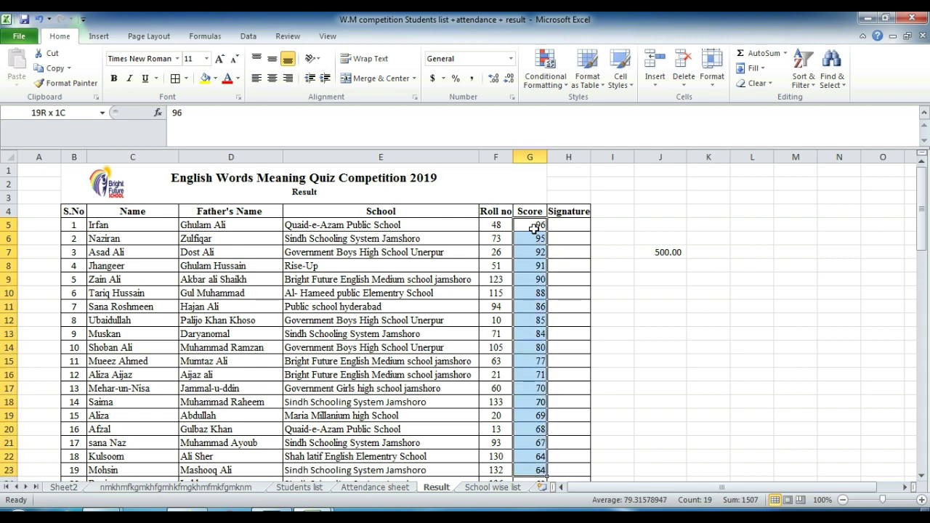
{"action": "left_click", "coordinate": [541, 65]}
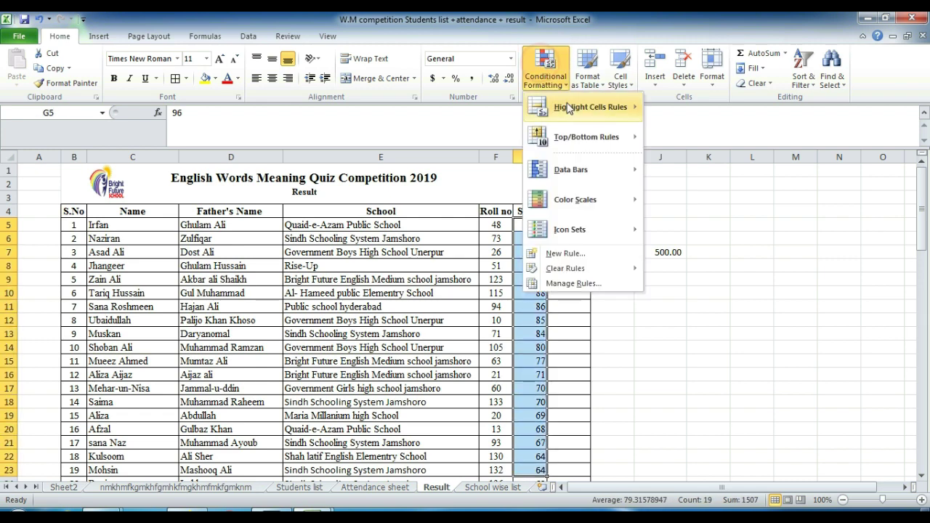
{"action": "left_click", "coordinate": [703, 288]}
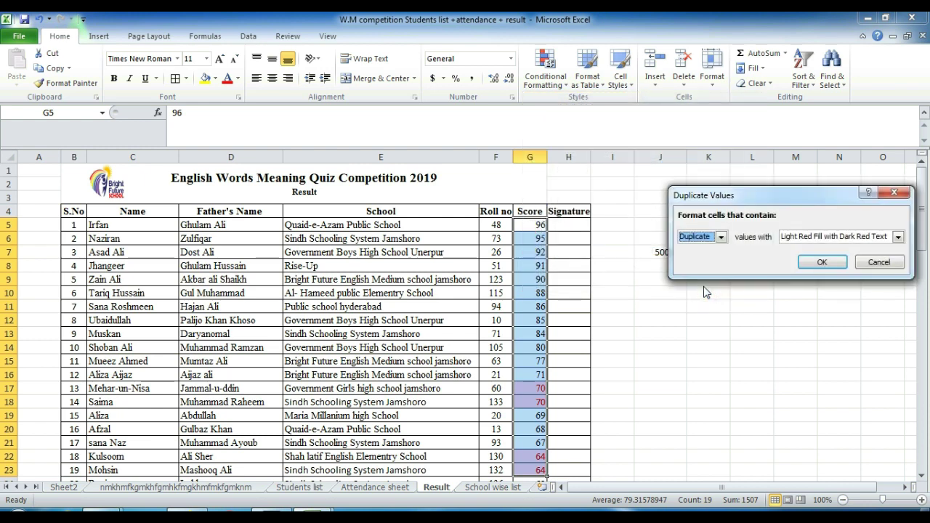
{"action": "left_click", "coordinate": [879, 262]}
{"action": "left_click", "coordinate": [578, 84]}
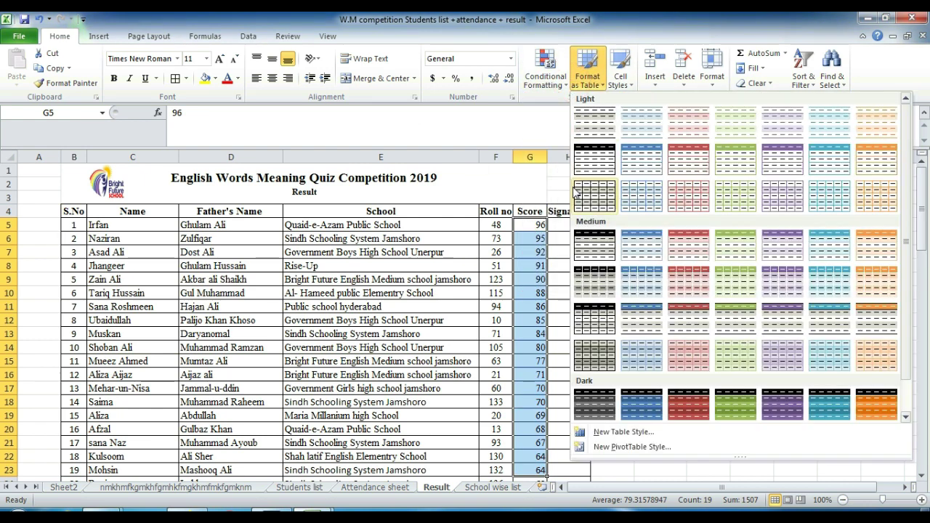
Step: Format B4:G18 with headers as a table using a medium table style
{"action": "left_click", "coordinate": [96, 224]}
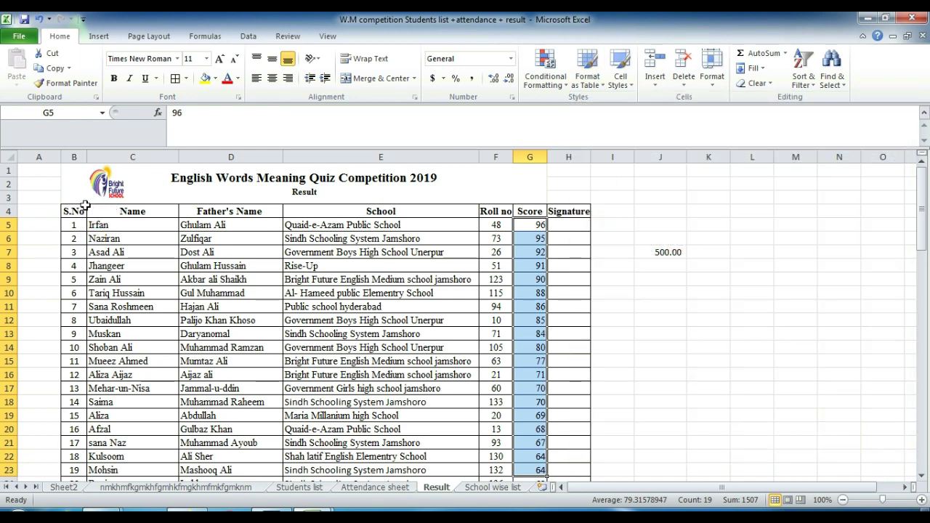
{"action": "left_click_drag", "start_coordinate": [73, 211], "coordinate": [526, 404]}
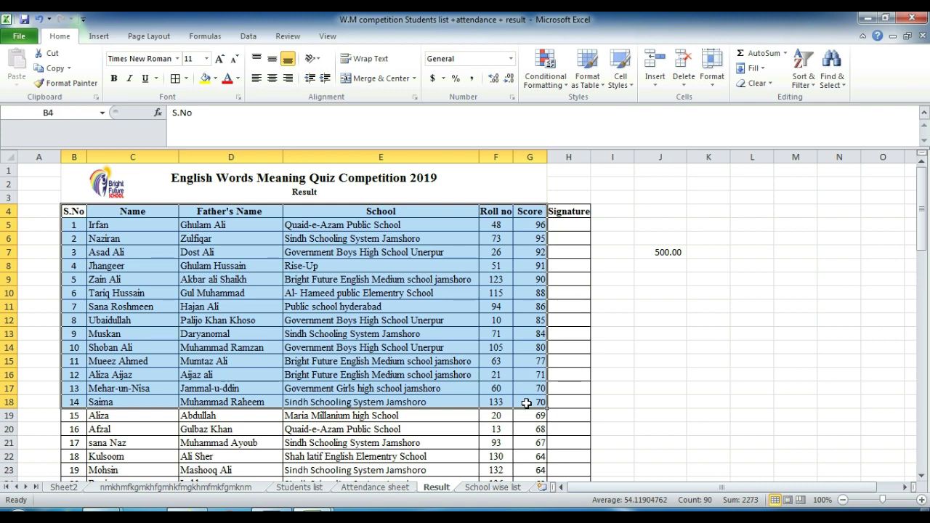
{"action": "left_click", "coordinate": [616, 87]}
{"action": "left_click", "coordinate": [588, 73]}
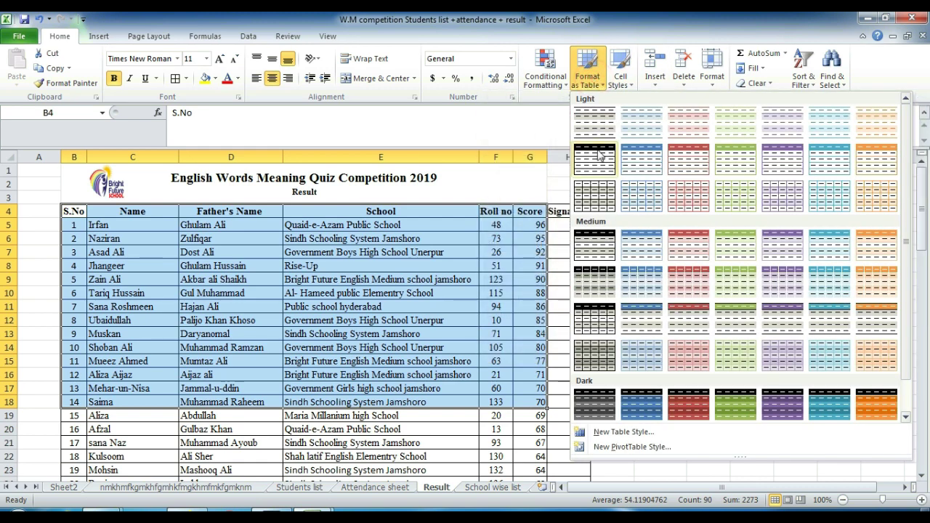
{"action": "left_click", "coordinate": [676, 245]}
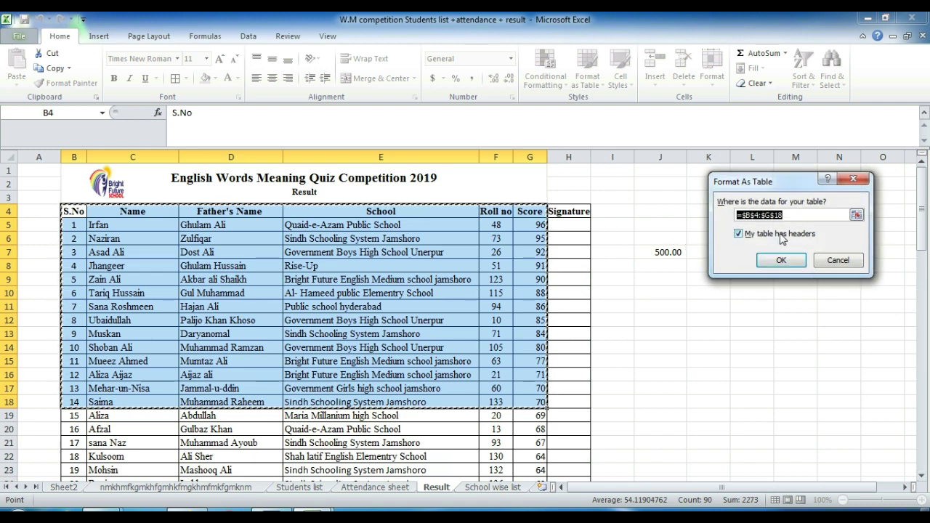
{"action": "left_click", "coordinate": [780, 256]}
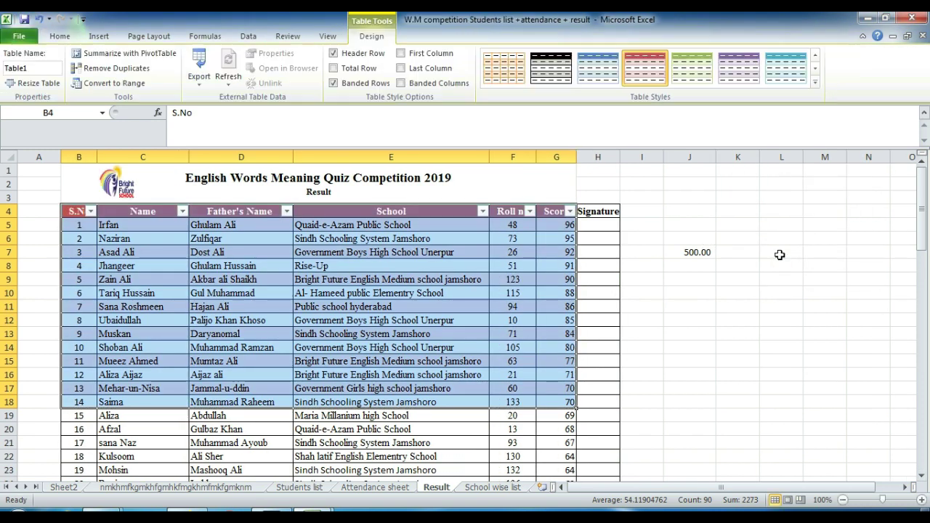
{"action": "left_click", "coordinate": [476, 359]}
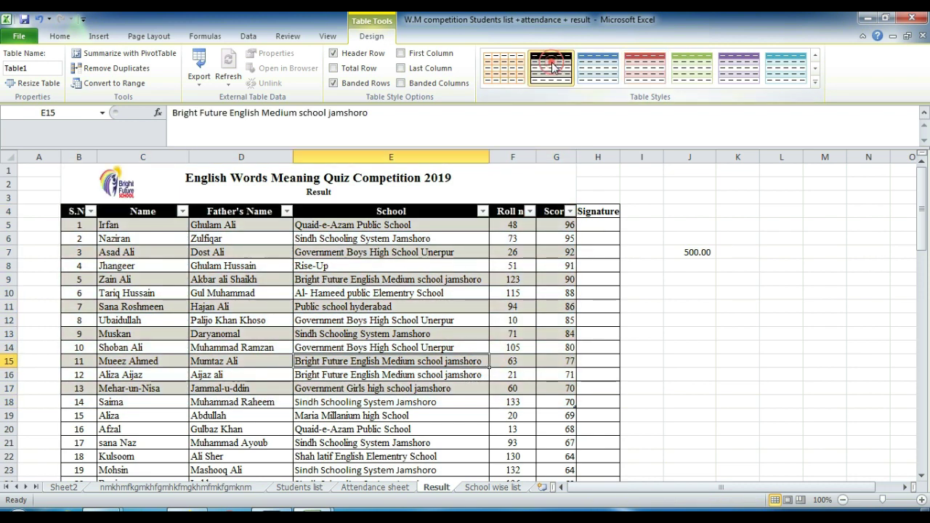
Step: Try blue, purple and light-red styles, then set style None and hide filter buttons
{"action": "left_click", "coordinate": [598, 67]}
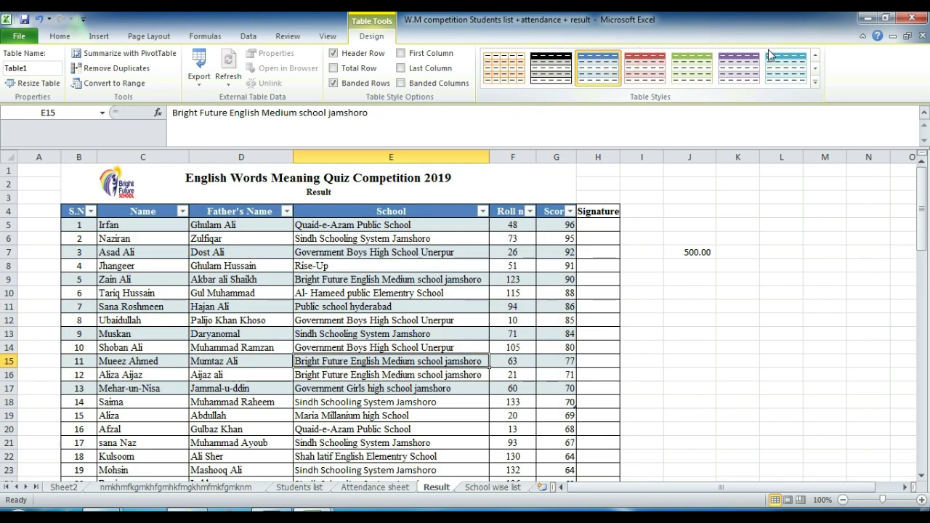
{"action": "left_click", "coordinate": [726, 69]}
{"action": "left_click", "coordinate": [814, 81]}
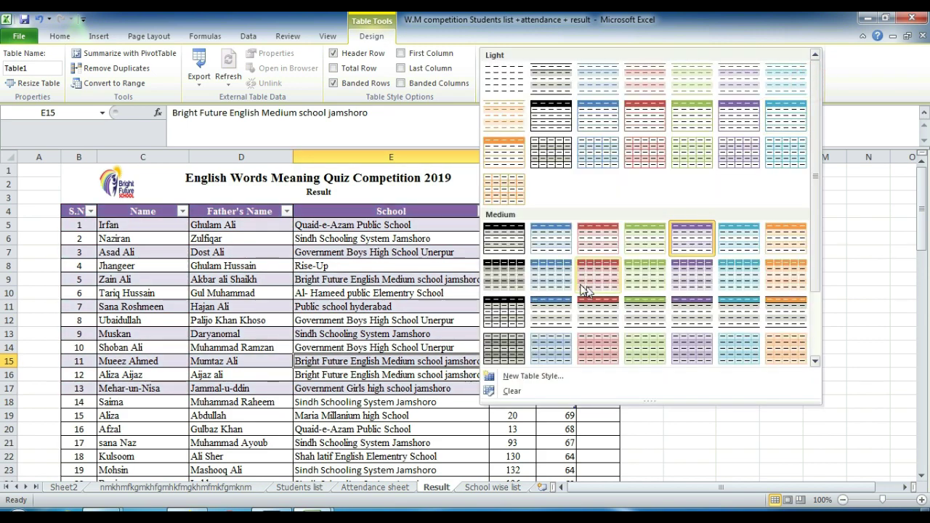
{"action": "left_click", "coordinate": [598, 341]}
{"action": "left_click", "coordinate": [815, 81]}
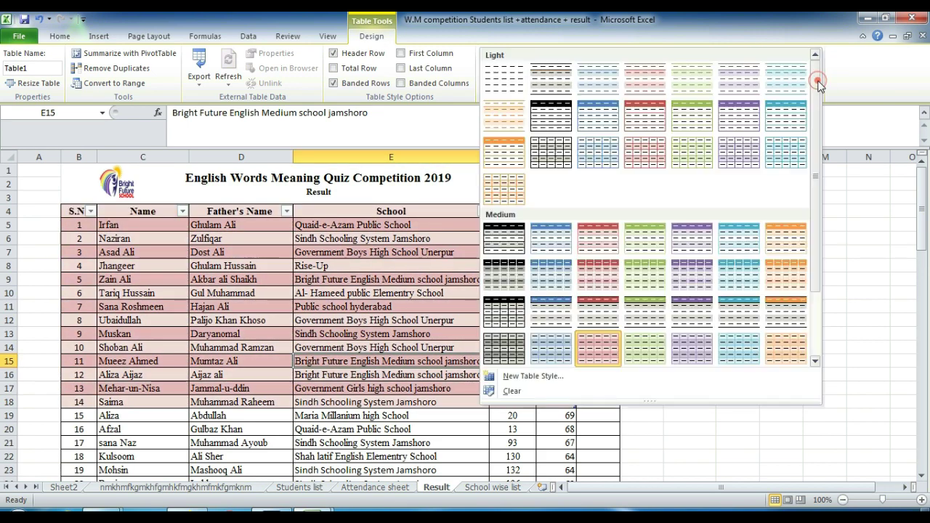
{"action": "left_click", "coordinate": [503, 77]}
{"action": "key", "text": "ctrl+shift+l"}
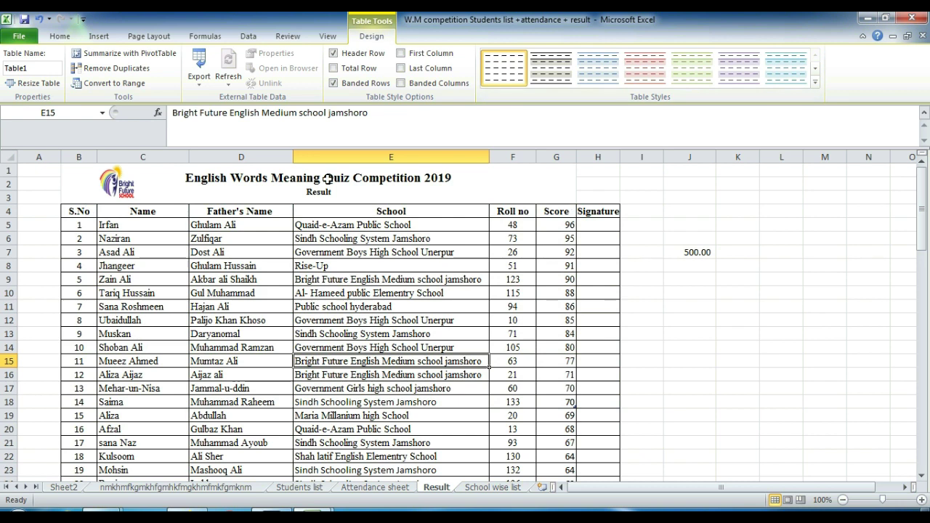
Step: Visit the File view, return to Home, and glance at the Cell Styles gallery
{"action": "left_click", "coordinate": [19, 37]}
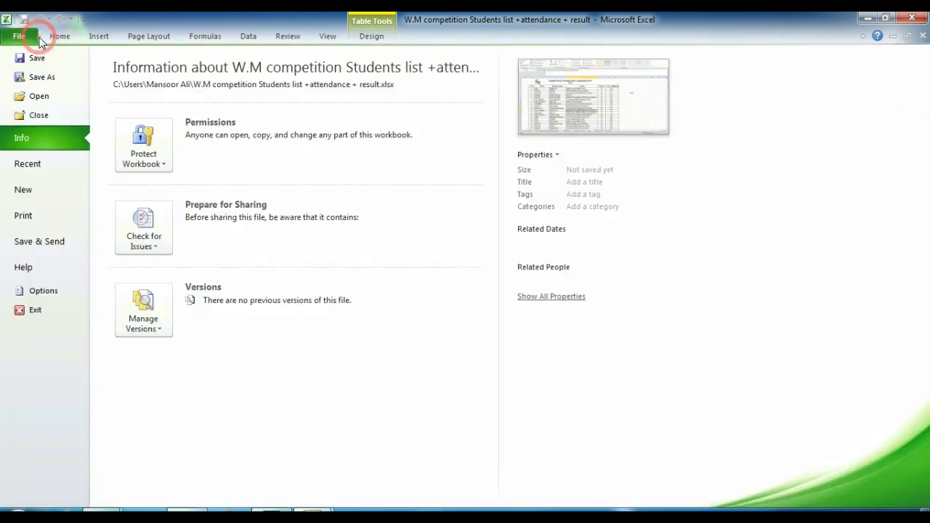
{"action": "left_click", "coordinate": [58, 37]}
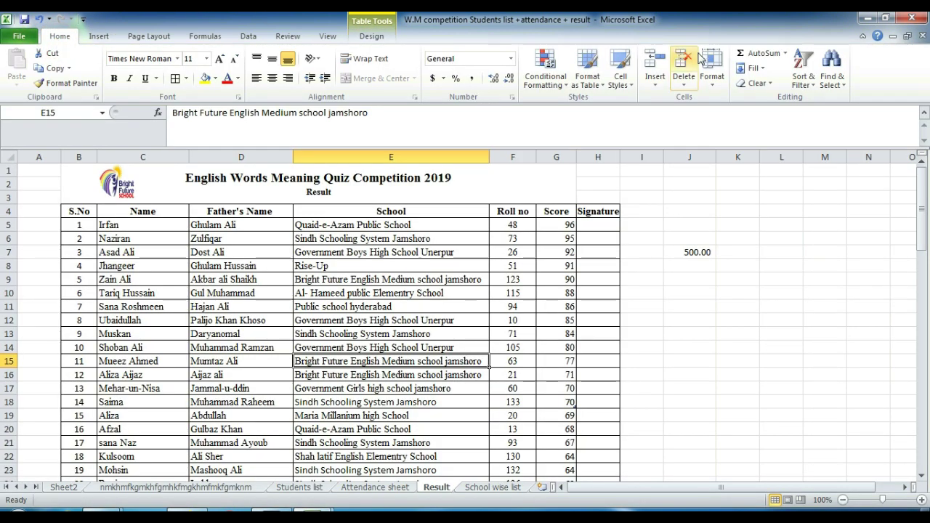
{"action": "left_click", "coordinate": [620, 73]}
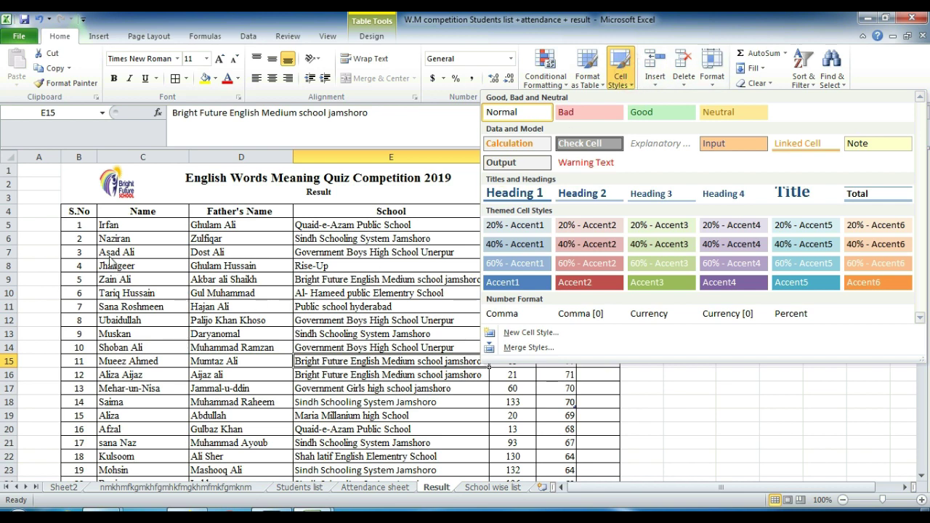
{"action": "left_click", "coordinate": [77, 228]}
Step: Select B5:F17, browse Cell Styles and table styles without applying, and view the Insert options
{"action": "left_click_drag", "start_coordinate": [77, 225], "coordinate": [520, 391]}
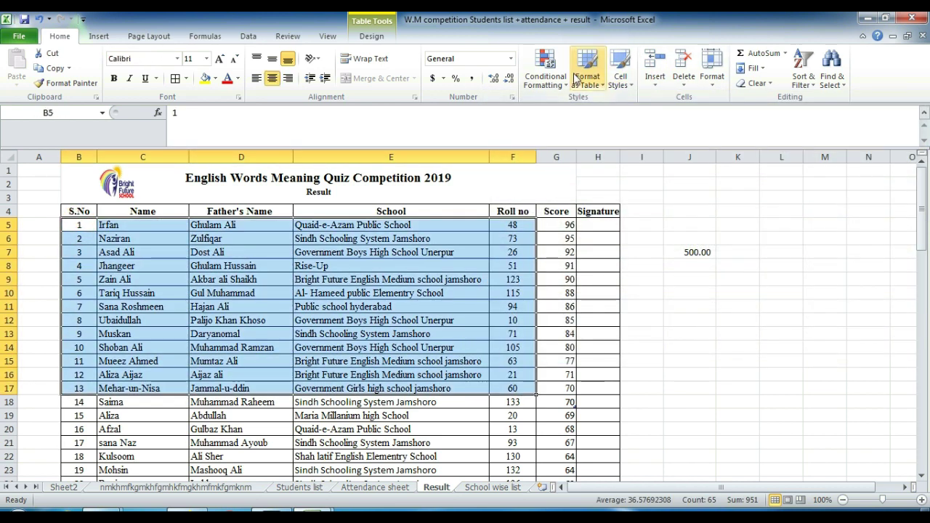
{"action": "left_click", "coordinate": [620, 73]}
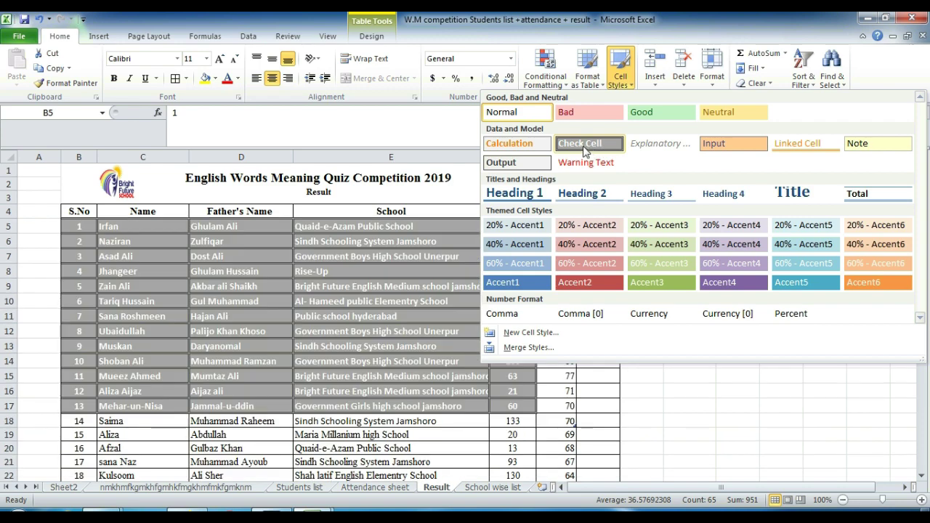
{"action": "left_click", "coordinate": [492, 29]}
{"action": "left_click", "coordinate": [623, 87]}
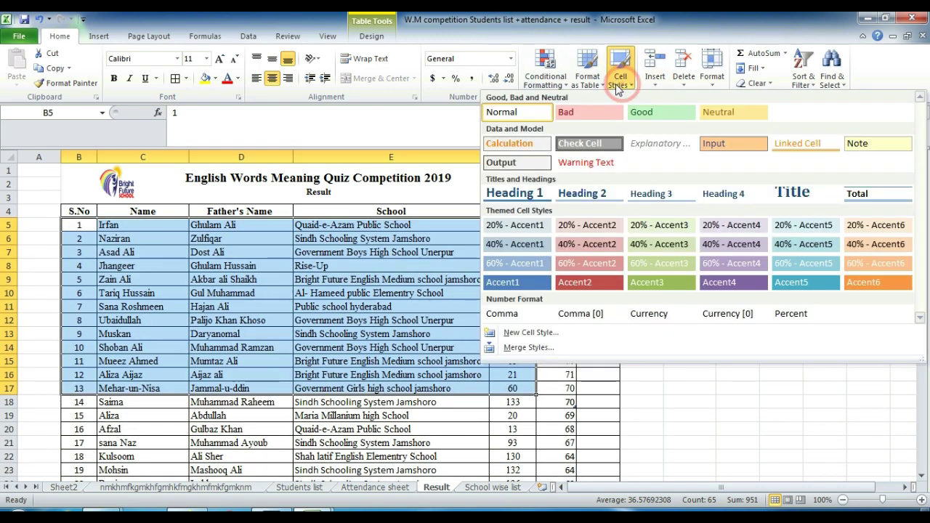
{"action": "left_click", "coordinate": [586, 82]}
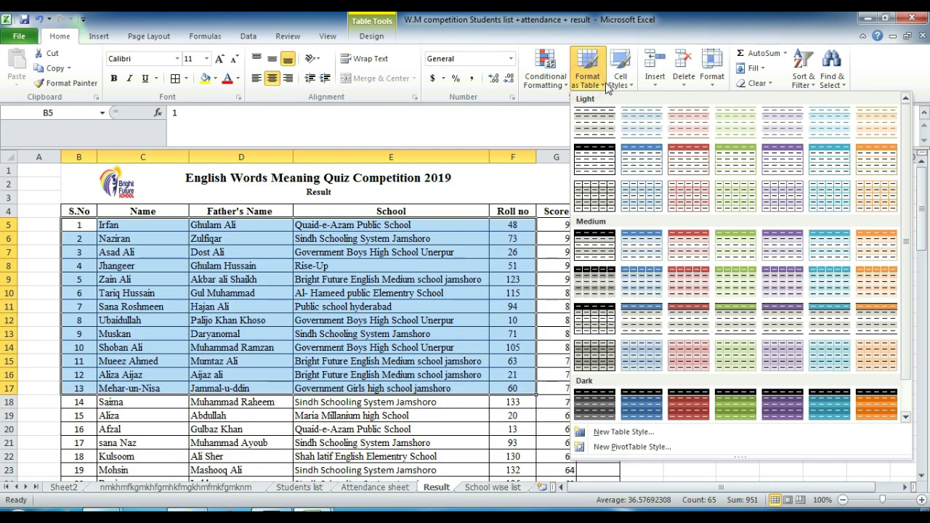
{"action": "left_click", "coordinate": [586, 82]}
{"action": "left_click", "coordinate": [620, 76]}
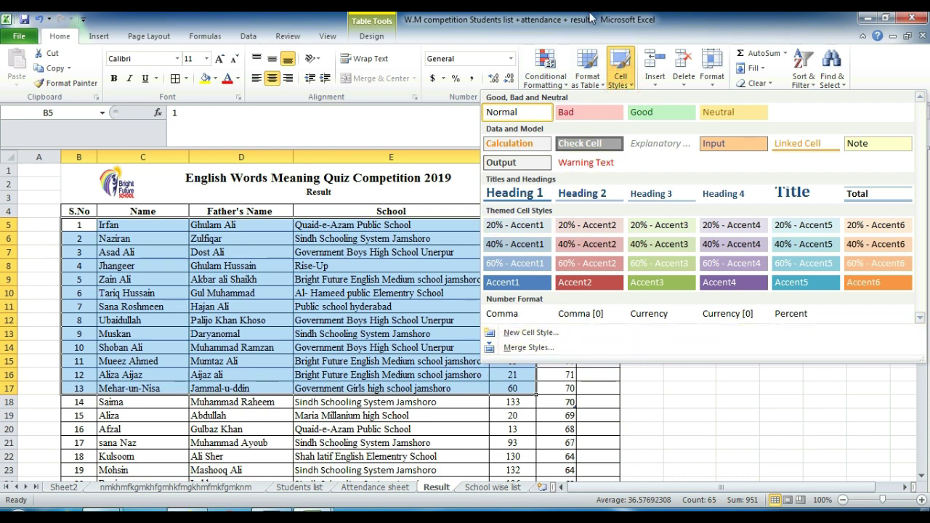
{"action": "left_click", "coordinate": [656, 83]}
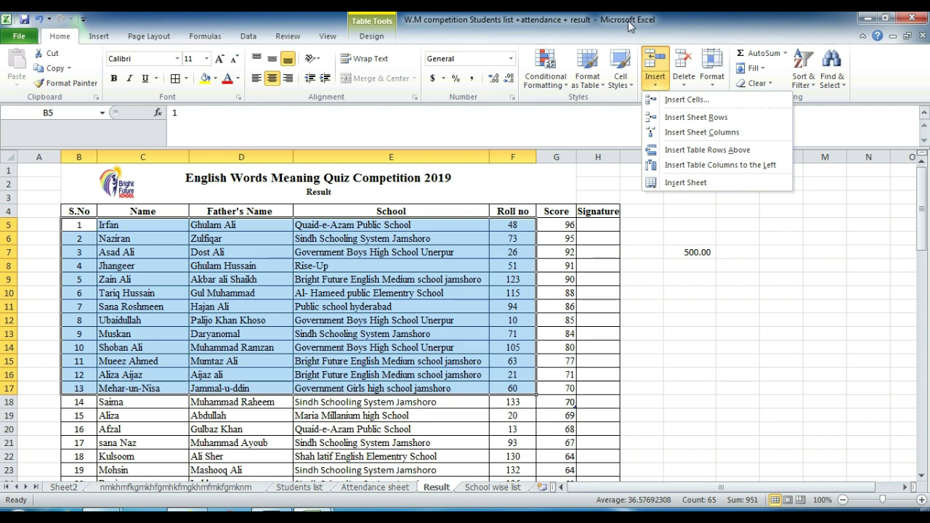
{"action": "key", "text": "Escape"}
Step: Select the student record's cells across row 14, starting from name cell C14
{"action": "left_click", "coordinate": [78, 266]}
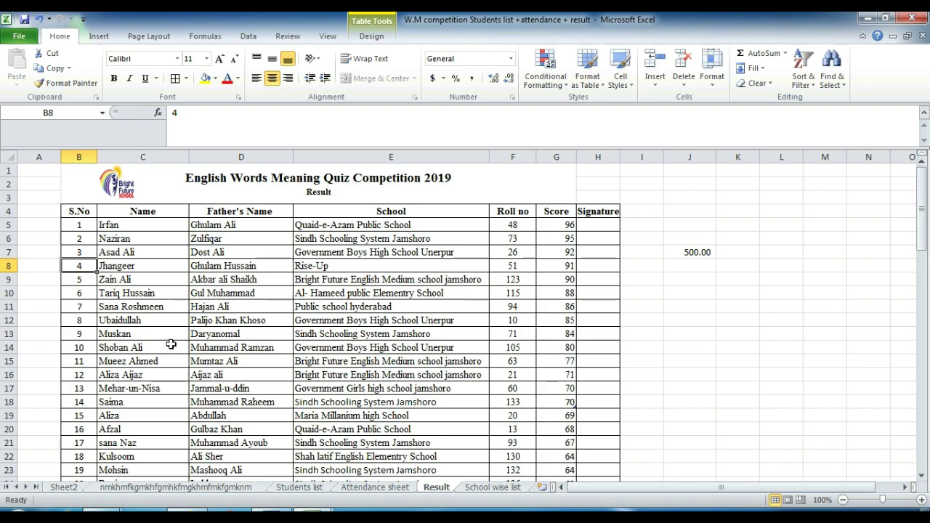
{"action": "mouse_move", "coordinate": [922, 209]}
{"action": "left_mouse_down"}
{"action": "mouse_move", "coordinate": [921, 430]}
{"action": "mouse_move", "coordinate": [921, 209]}
{"action": "left_mouse_up"}
{"action": "left_click", "coordinate": [122, 349]}
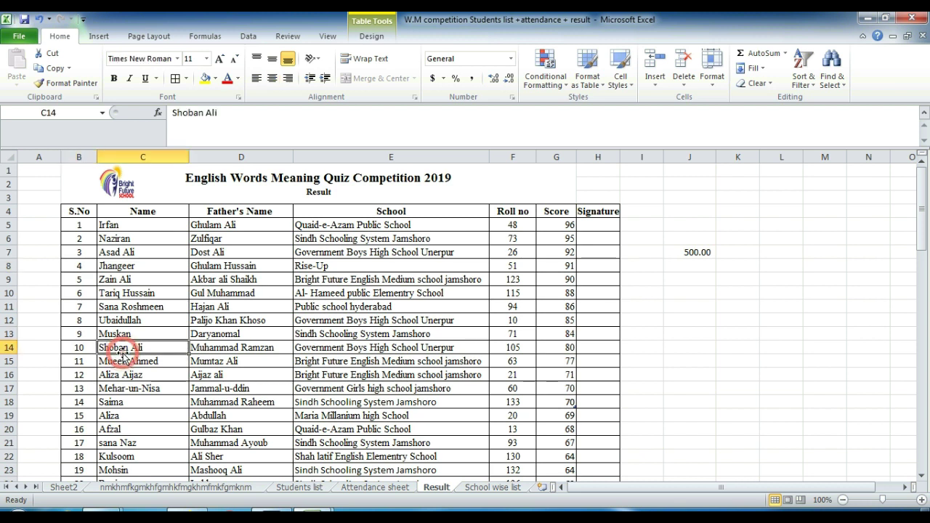
{"action": "key", "text": "shift+Right"}
{"action": "key", "text": "shift+Right"}
{"action": "key", "text": "shift+Right"}
{"action": "key", "text": "shift+Right"}
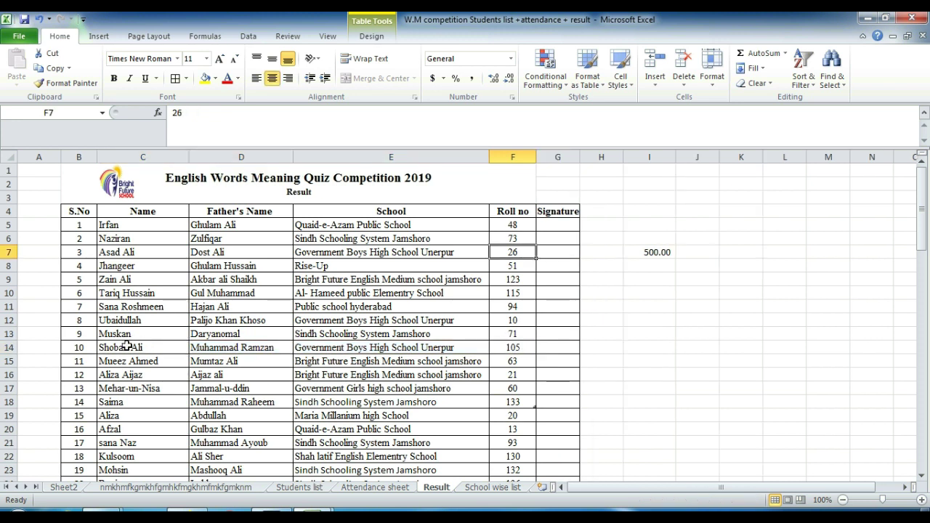
{"action": "left_click_drag", "start_coordinate": [125, 348], "coordinate": [127, 346]}
{"action": "key", "text": "shift+Right"}
{"action": "key", "text": "shift+Right"}
{"action": "key", "text": "shift+Right"}
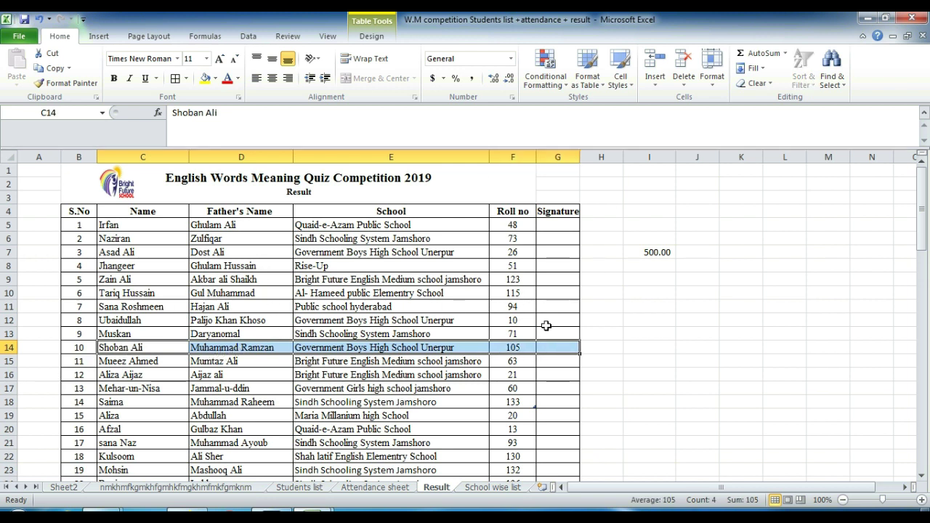
Step: Insert blank cells at row 14 with Shift cells down, moving the record to row 15
{"action": "left_click", "coordinate": [654, 81]}
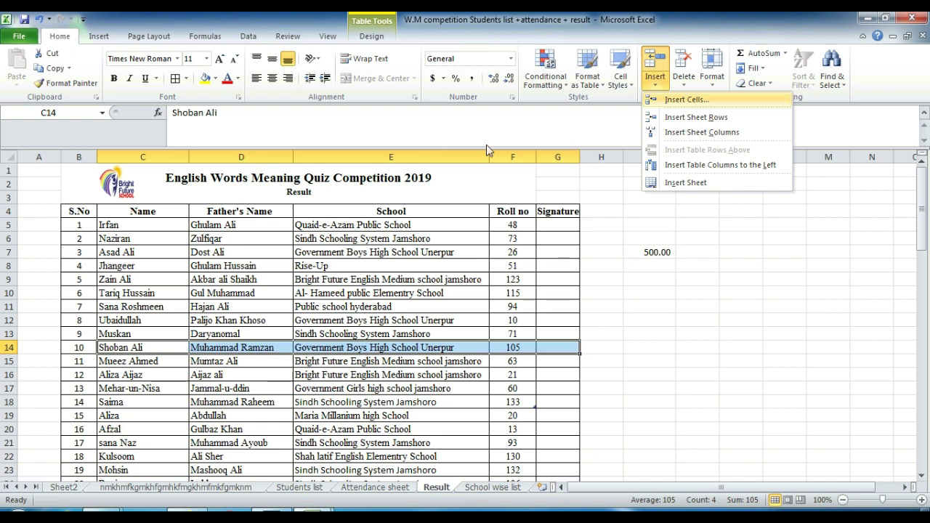
{"action": "left_click", "coordinate": [695, 100]}
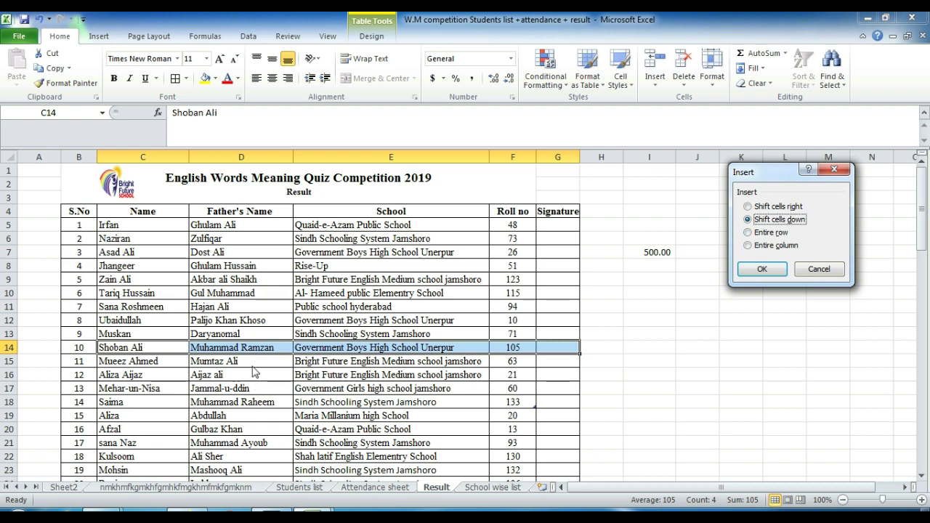
{"action": "left_click", "coordinate": [761, 269]}
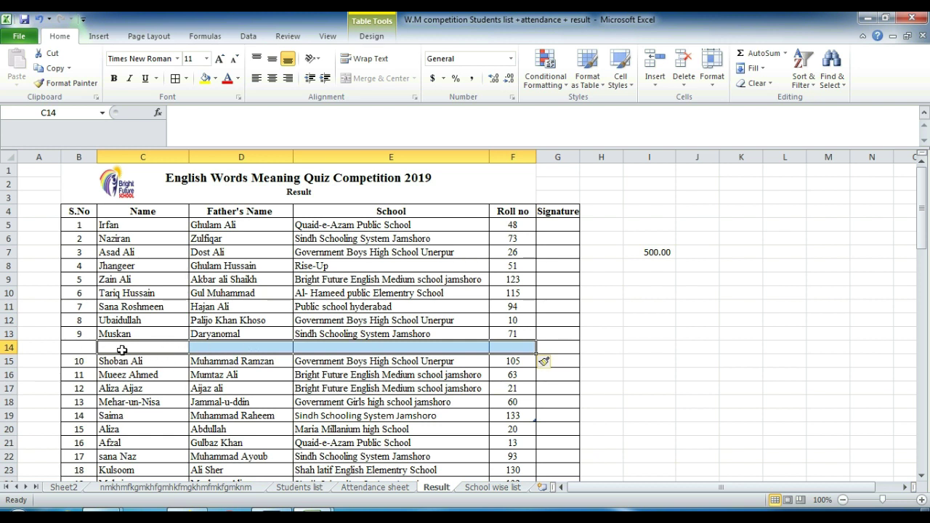
{"action": "left_click", "coordinate": [122, 350]}
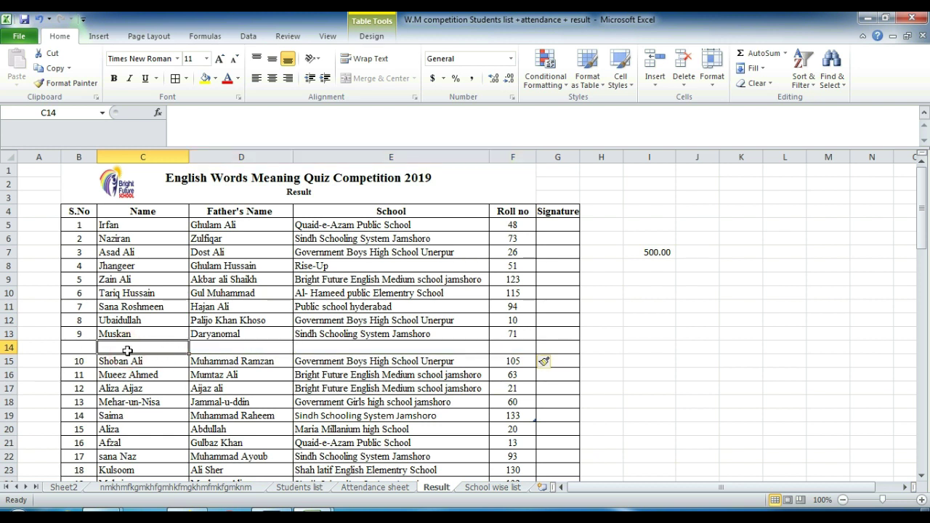
Step: Enter trial values ABC, XYZ, ABC and 100 in row 14, then undo them with Ctrl+Z
{"action": "type", "text": "ABC"}
{"action": "key", "text": "Tab"}
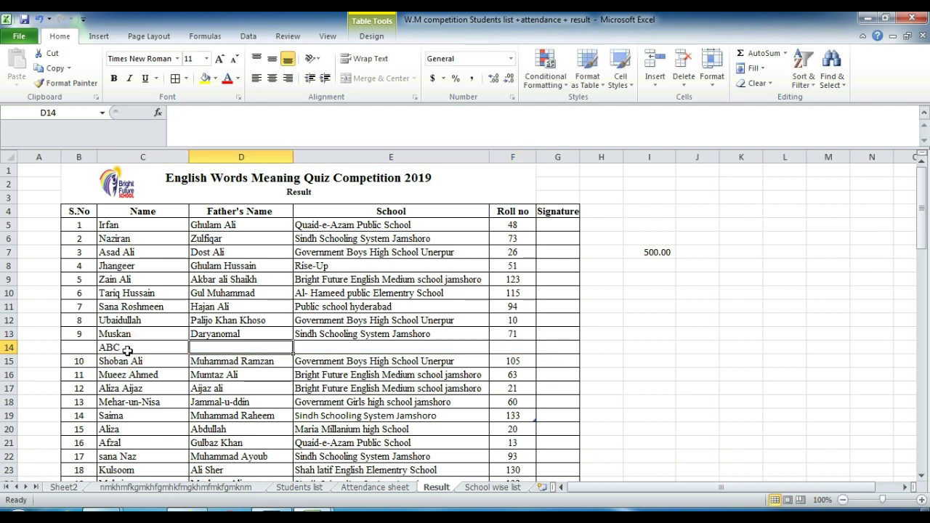
{"action": "type", "text": "DE"}
{"action": "key", "text": "BackSpace"}
{"action": "key", "text": "BackSpace"}
{"action": "key", "text": "BackSpace"}
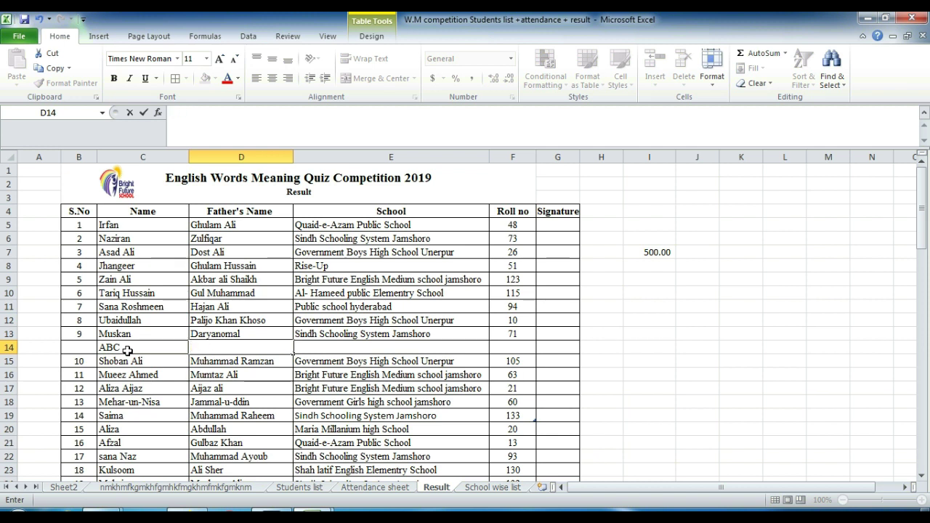
{"action": "type", "text": "XYZ"}
{"action": "key", "text": "Tab"}
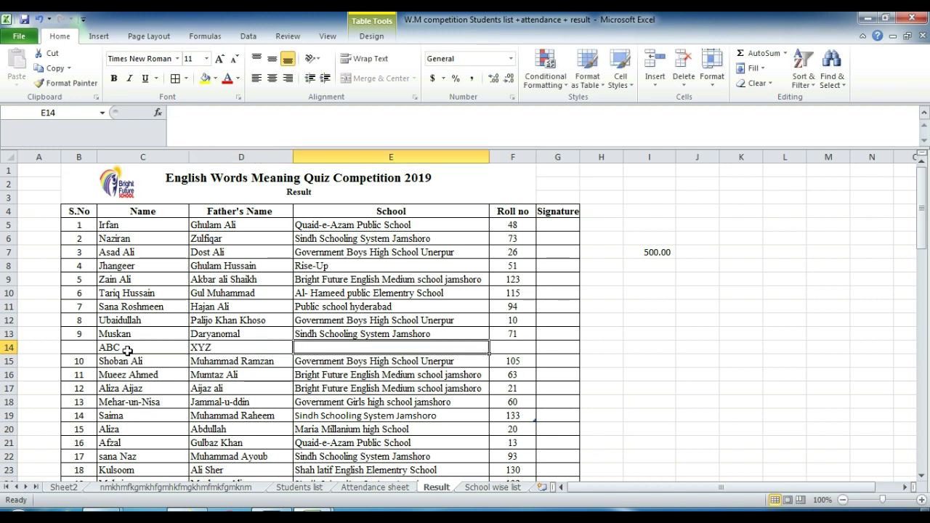
{"action": "type", "text": "ABC"}
{"action": "key", "text": "Tab"}
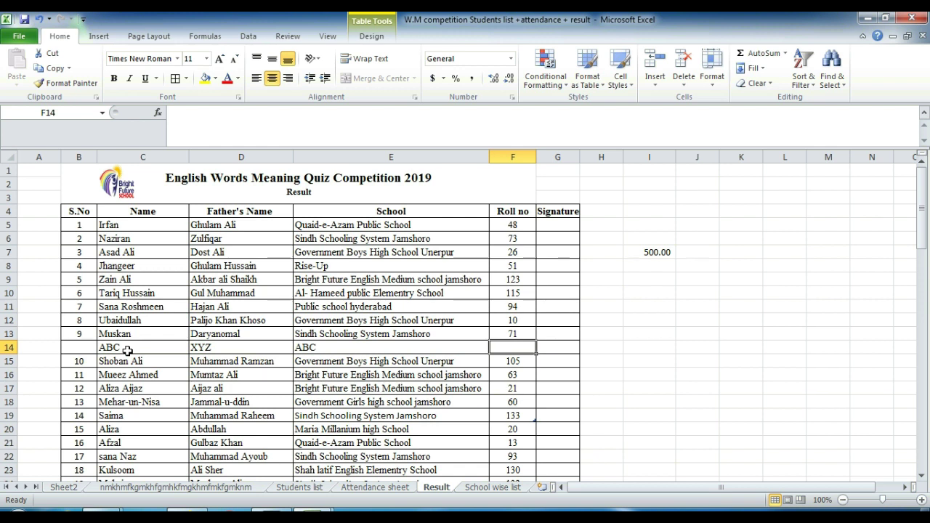
{"action": "type", "text": "100"}
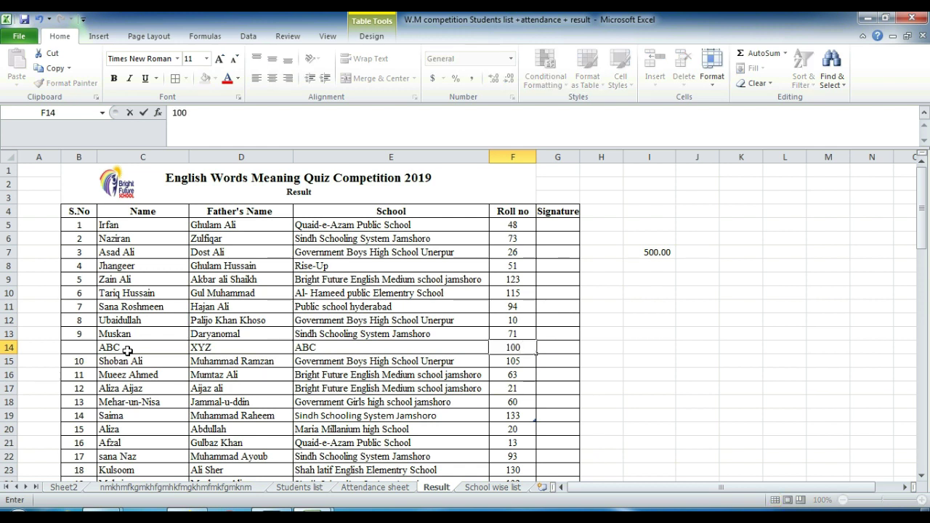
{"action": "key", "text": "Return"}
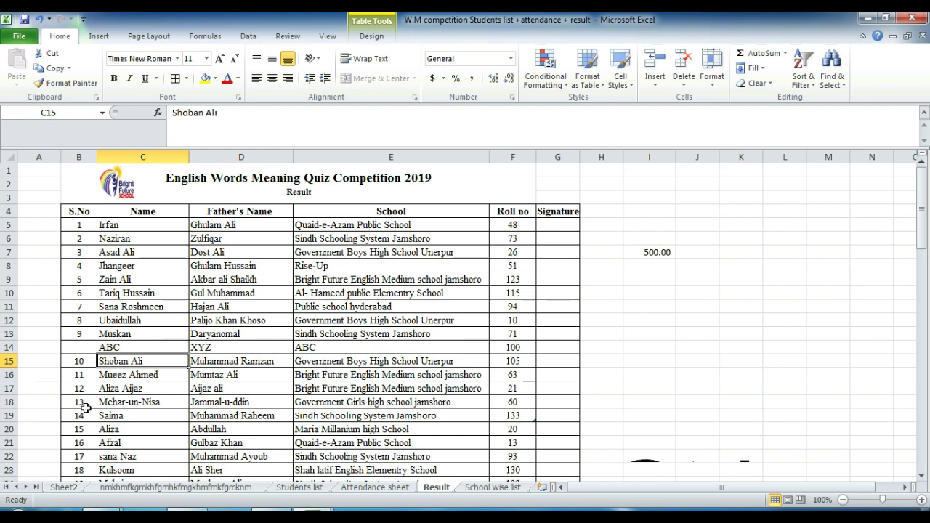
{"action": "key", "text": "ctrl+z"}
{"action": "key", "text": "ctrl+z"}
{"action": "key", "text": "ctrl+z"}
{"action": "key", "text": "ctrl+z"}
{"action": "key", "text": "ctrl+z"}
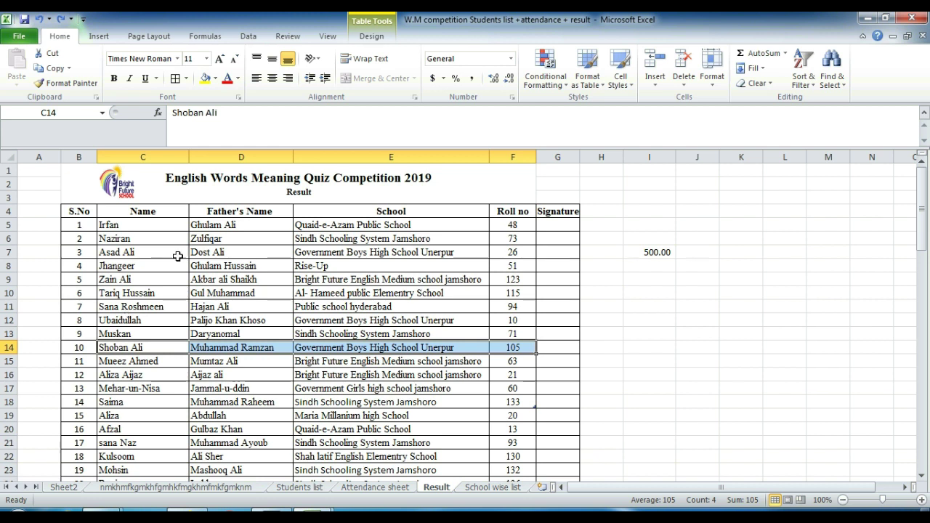
Step: Insert a blank sheet row at row 14 from C14:D14, plus two columns before Name
{"action": "left_click", "coordinate": [655, 82]}
{"action": "left_click", "coordinate": [148, 320]}
{"action": "left_click", "coordinate": [136, 348]}
{"action": "key", "text": "shift+Right"}
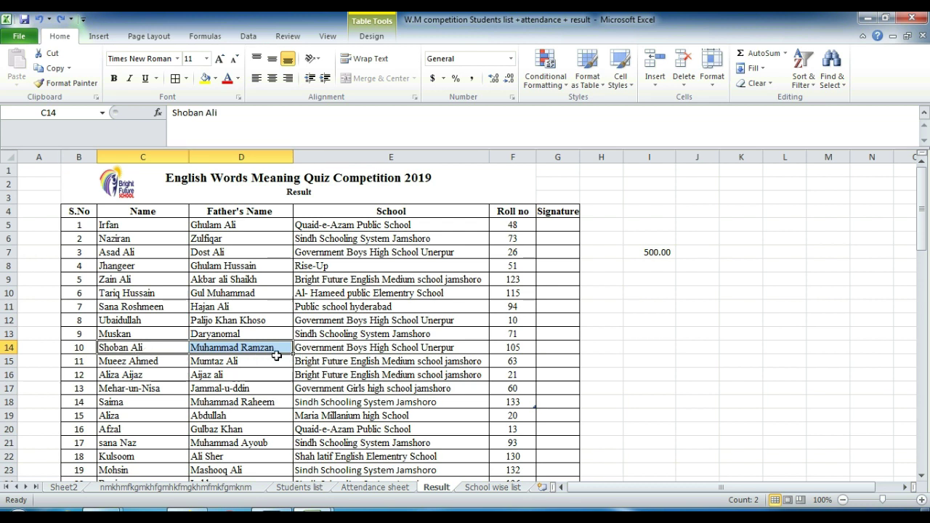
{"action": "left_click", "coordinate": [655, 81]}
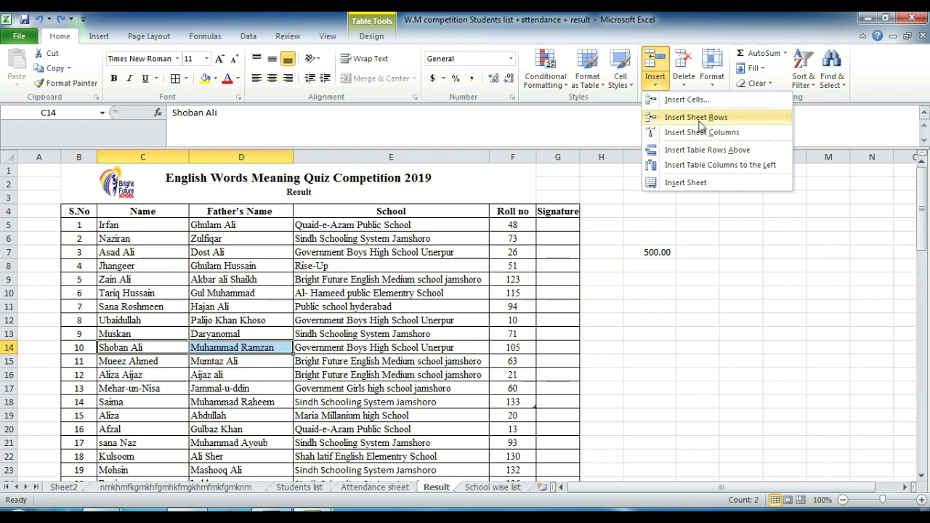
{"action": "left_click", "coordinate": [702, 118]}
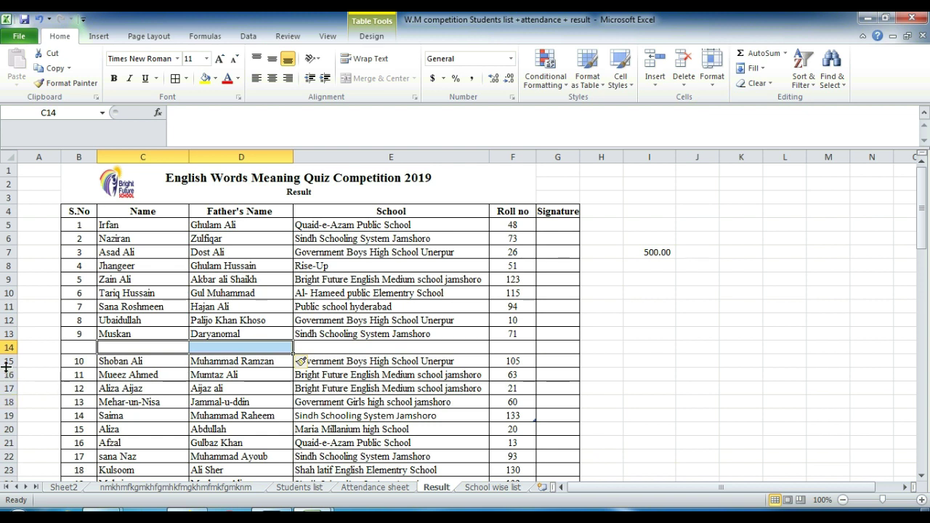
{"action": "left_click", "coordinate": [655, 82]}
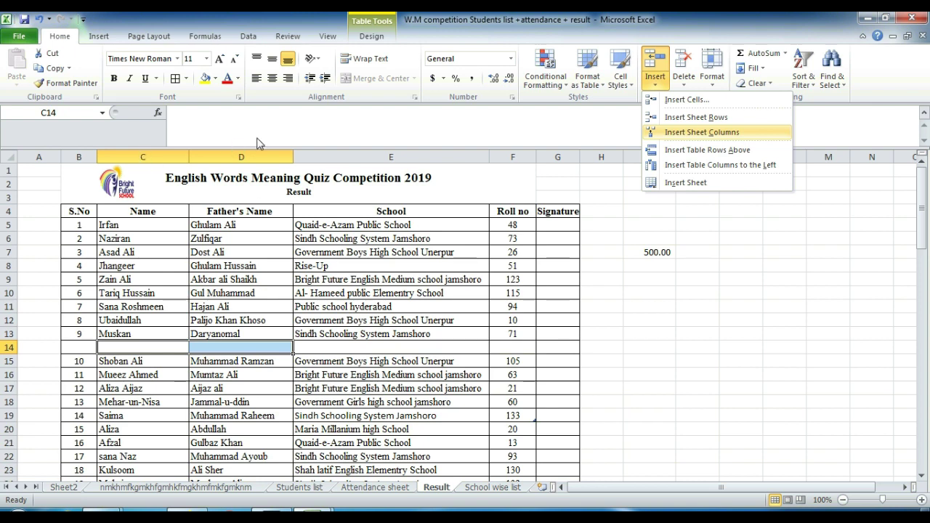
{"action": "left_click", "coordinate": [687, 132]}
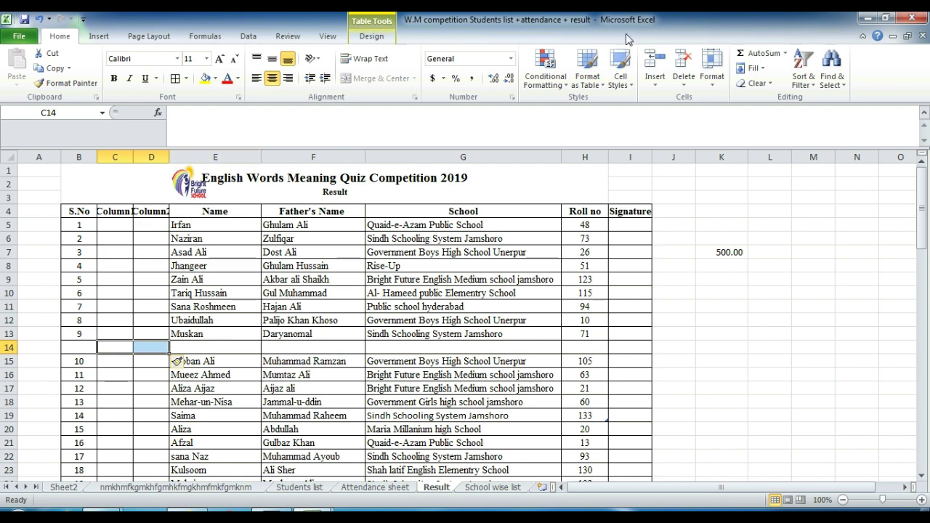
{"action": "double_click", "coordinate": [132, 161]}
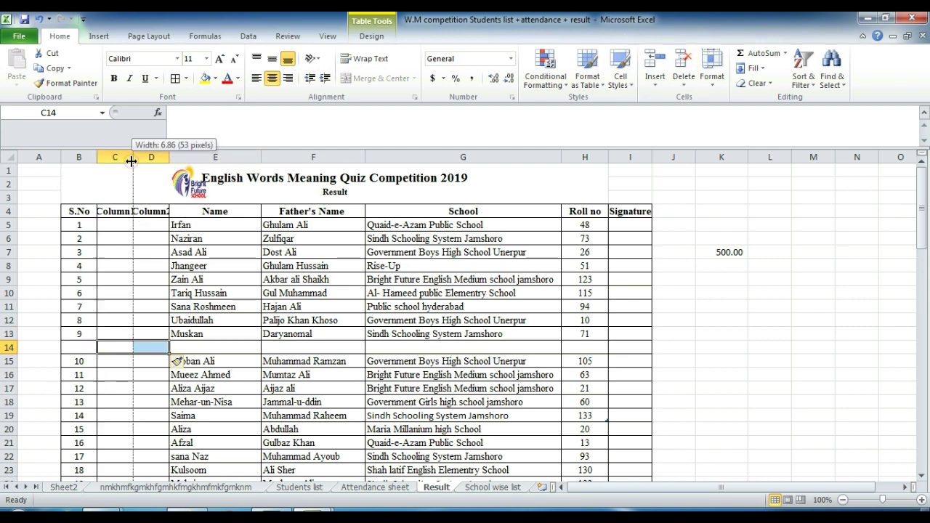
{"action": "left_click", "coordinate": [654, 78]}
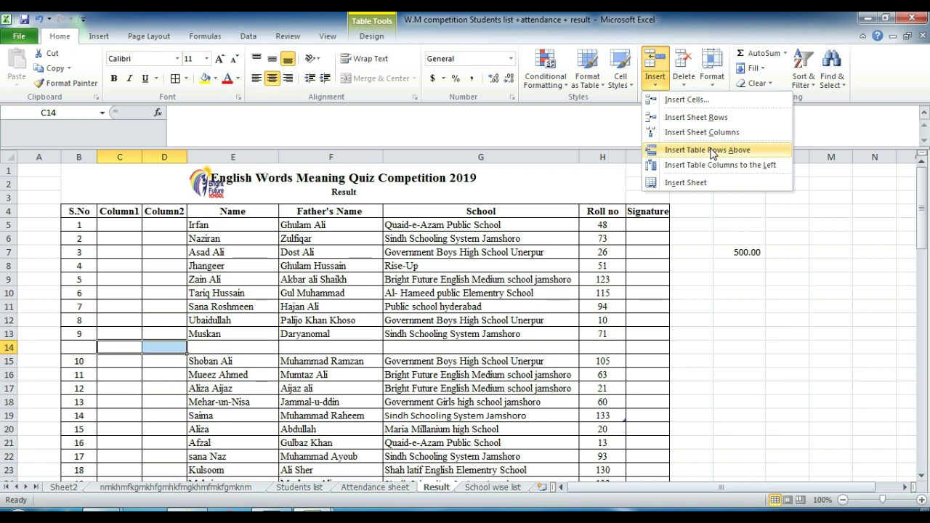
{"action": "left_click", "coordinate": [698, 149]}
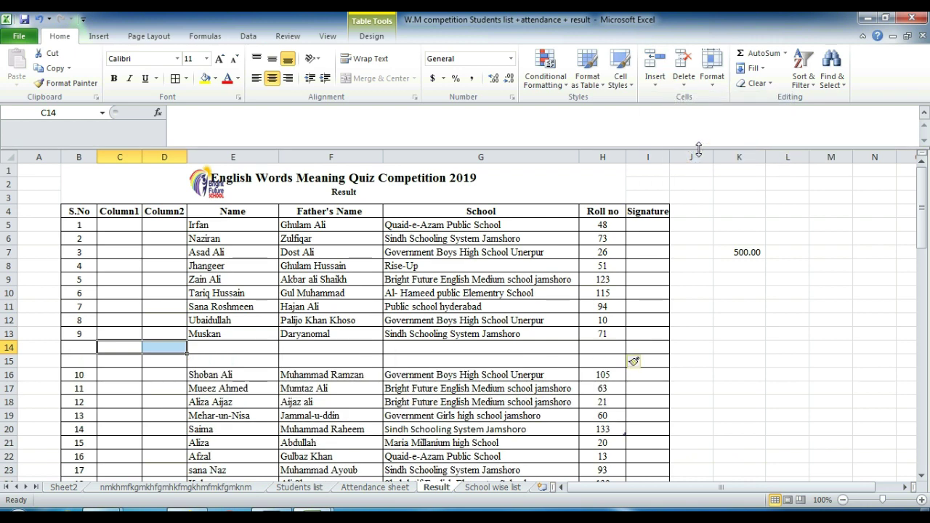
{"action": "key", "text": "ctrl+z"}
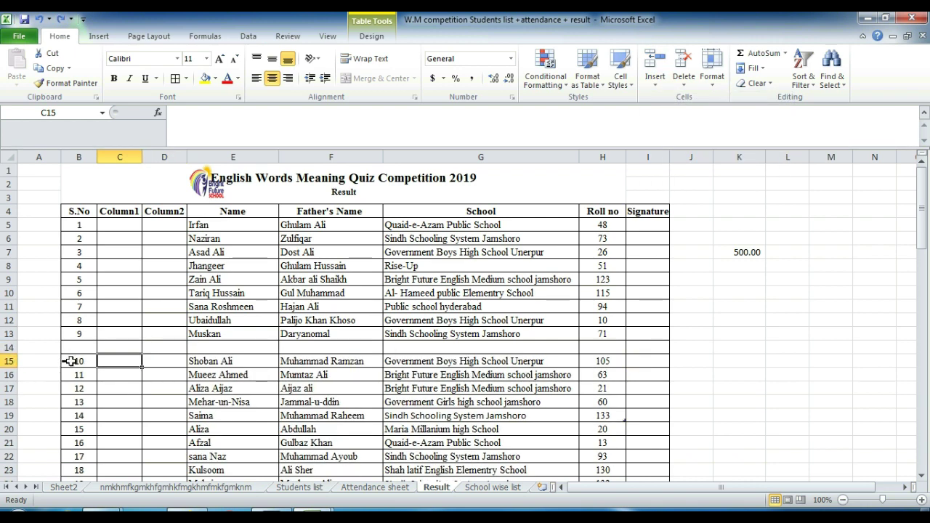
{"action": "left_click", "coordinate": [655, 85]}
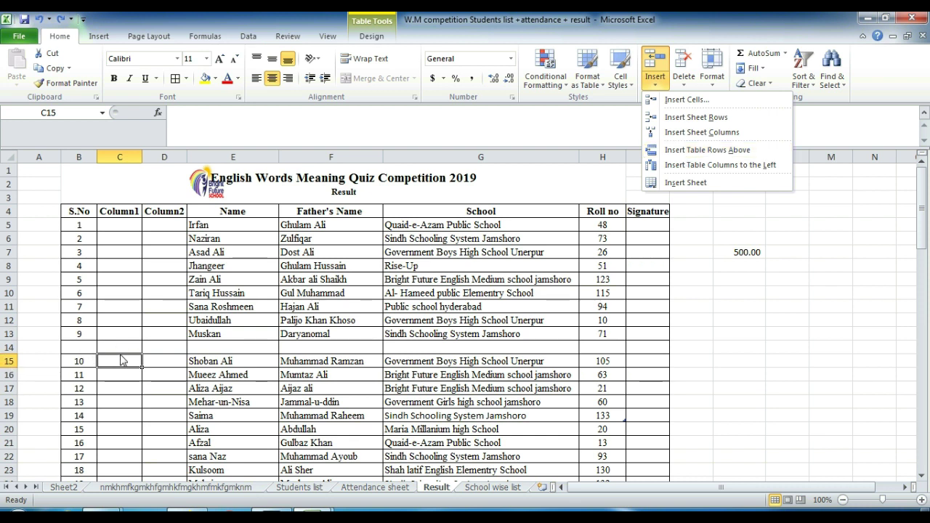
{"action": "left_click", "coordinate": [708, 150]}
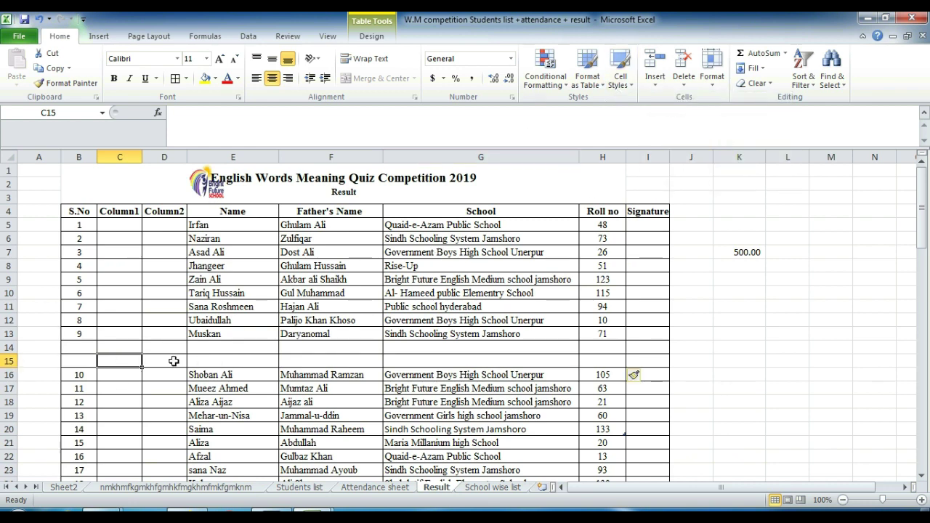
Step: Insert a new table column, Column3, to the left of Father's Name
{"action": "left_click", "coordinate": [122, 373]}
{"action": "left_click", "coordinate": [654, 82]}
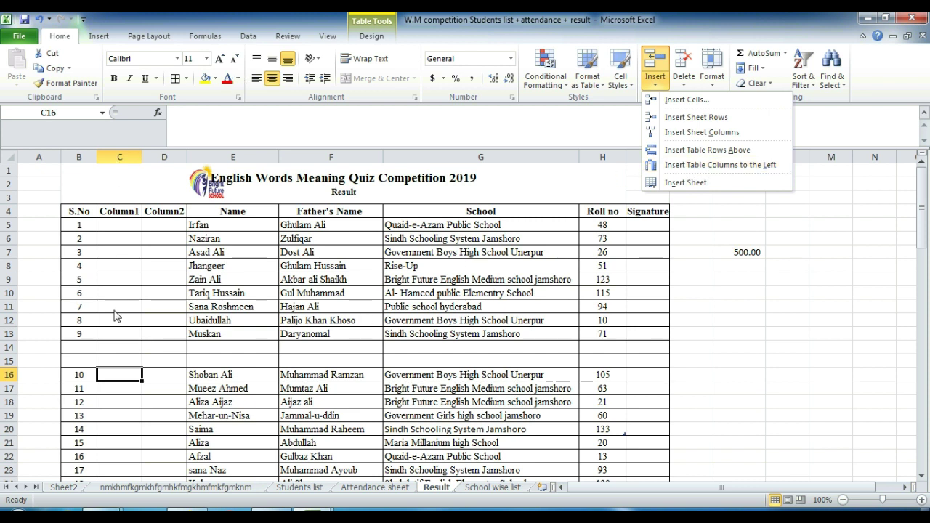
{"action": "left_click", "coordinate": [287, 269]}
{"action": "left_click", "coordinate": [305, 389]}
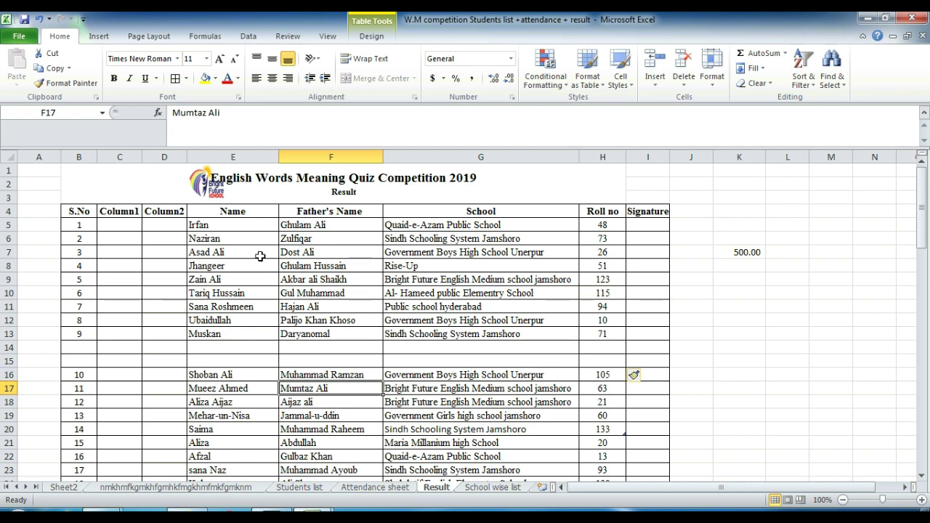
{"action": "left_click", "coordinate": [655, 80]}
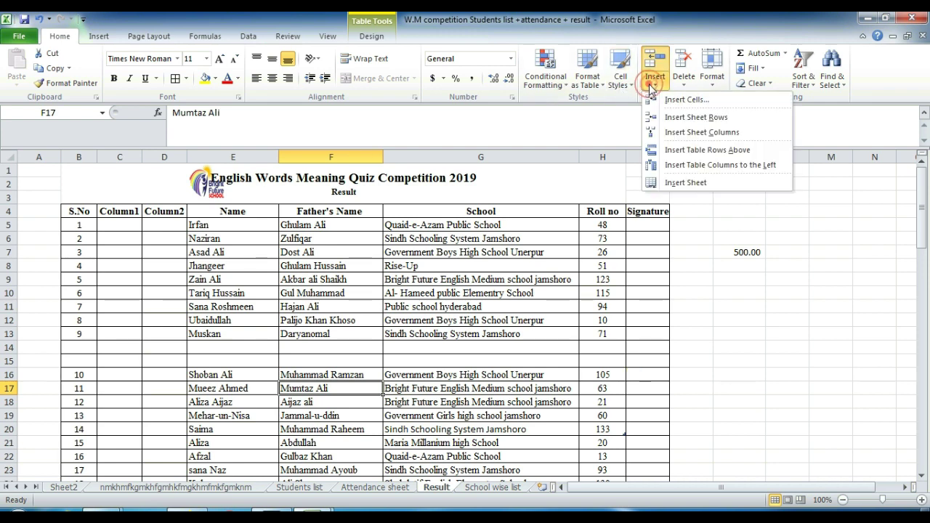
{"action": "left_click", "coordinate": [690, 165]}
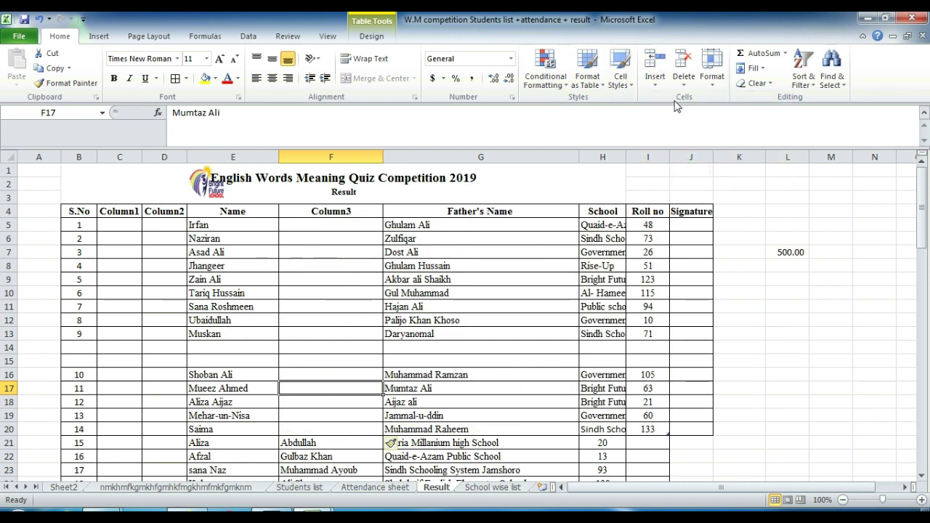
{"action": "left_click", "coordinate": [655, 79]}
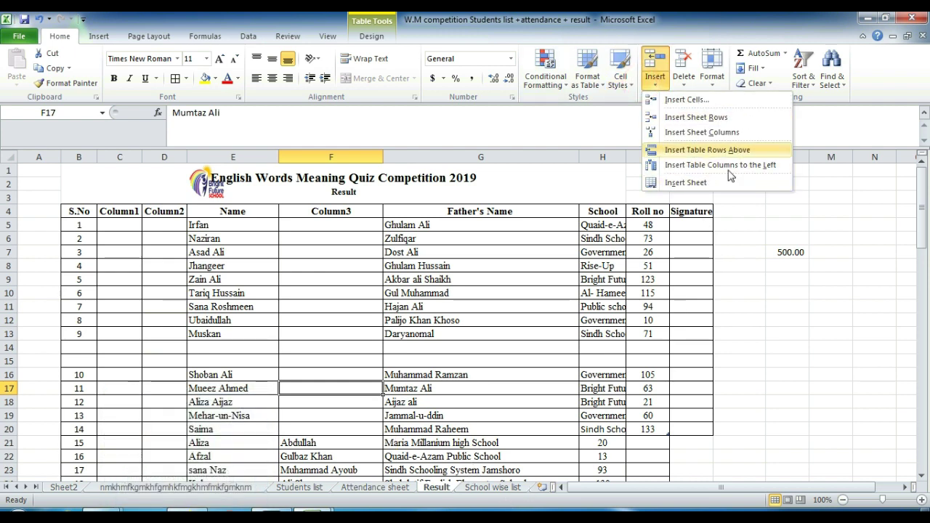
Step: Insert a new blank worksheet, Sheet1, and return to the Result sheet
{"action": "left_click", "coordinate": [715, 179]}
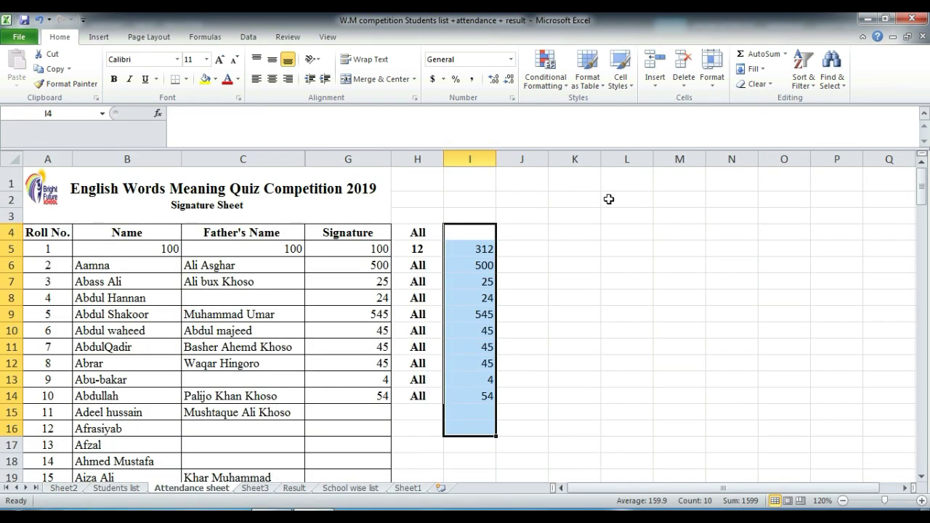
{"action": "left_click", "coordinate": [581, 267]}
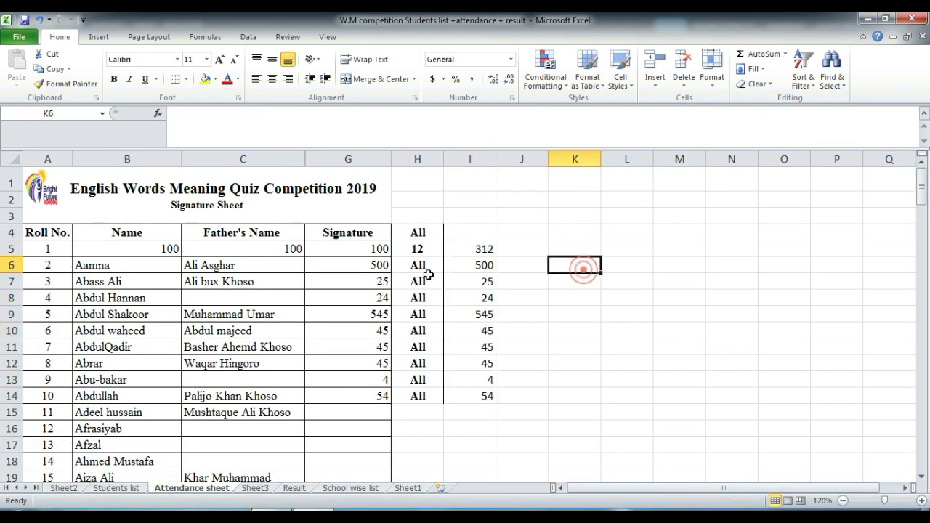
{"action": "left_click", "coordinate": [297, 489]}
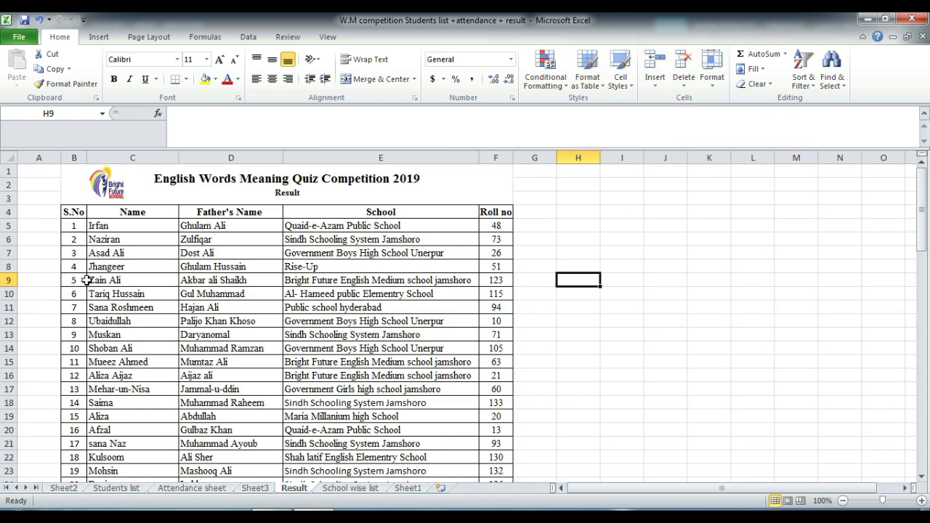
{"action": "left_click_drag", "start_coordinate": [86, 280], "coordinate": [511, 280]}
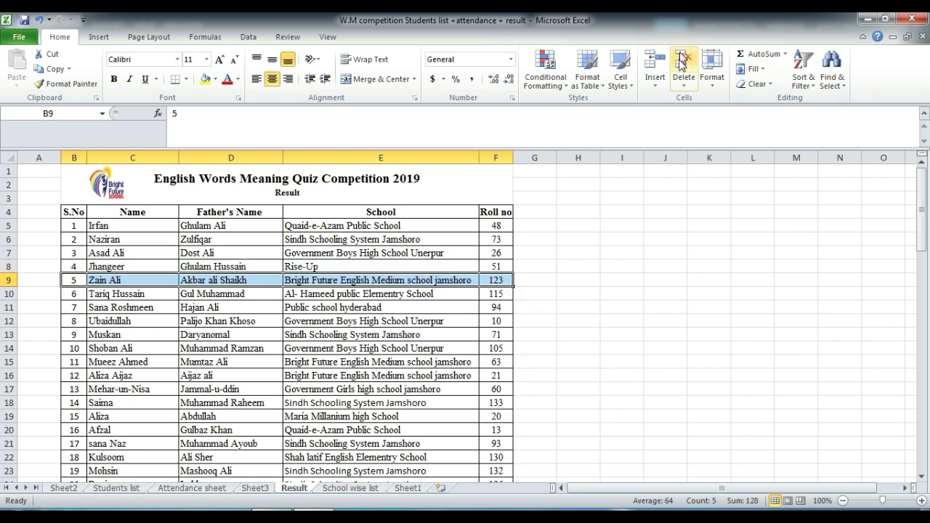
{"action": "left_click", "coordinate": [684, 81]}
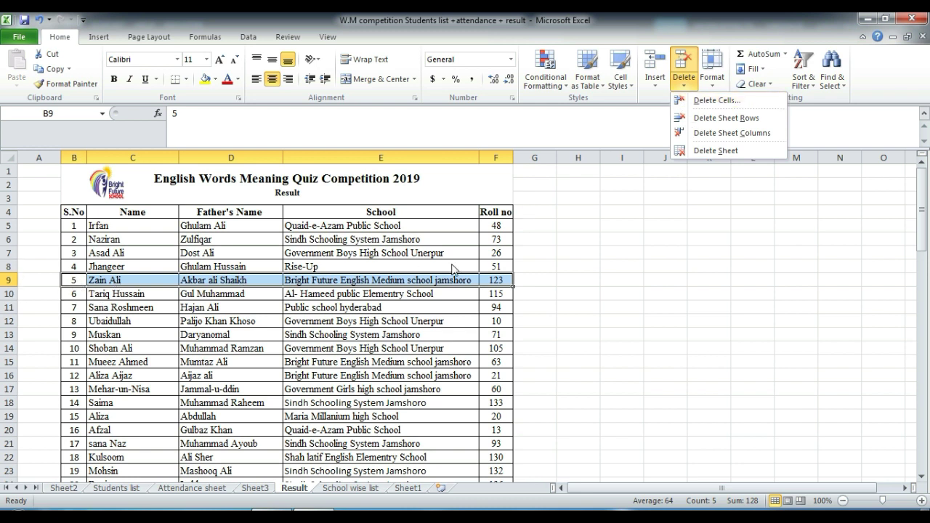
{"action": "left_click", "coordinate": [130, 282]}
{"action": "left_click_drag", "start_coordinate": [130, 282], "coordinate": [372, 277]}
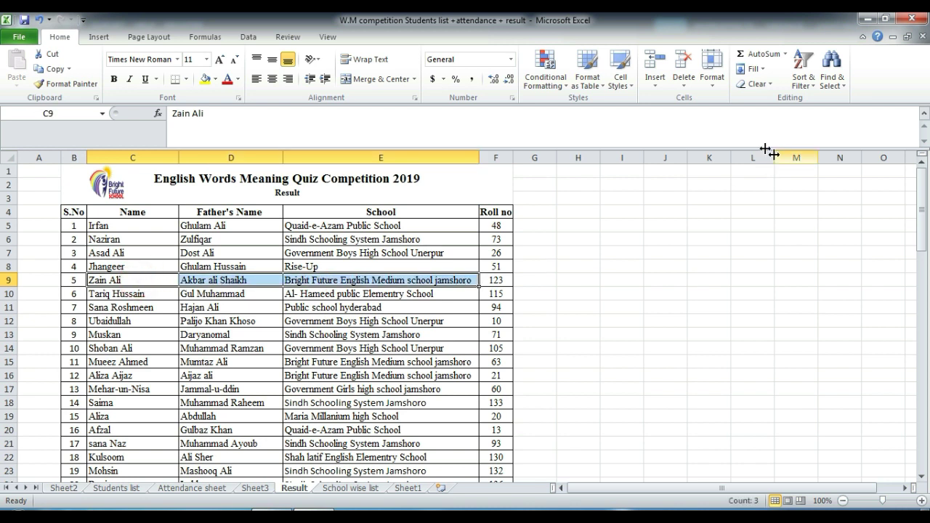
Step: Delete cells C9:E9 using the Shift cells up option
{"action": "left_click", "coordinate": [756, 86]}
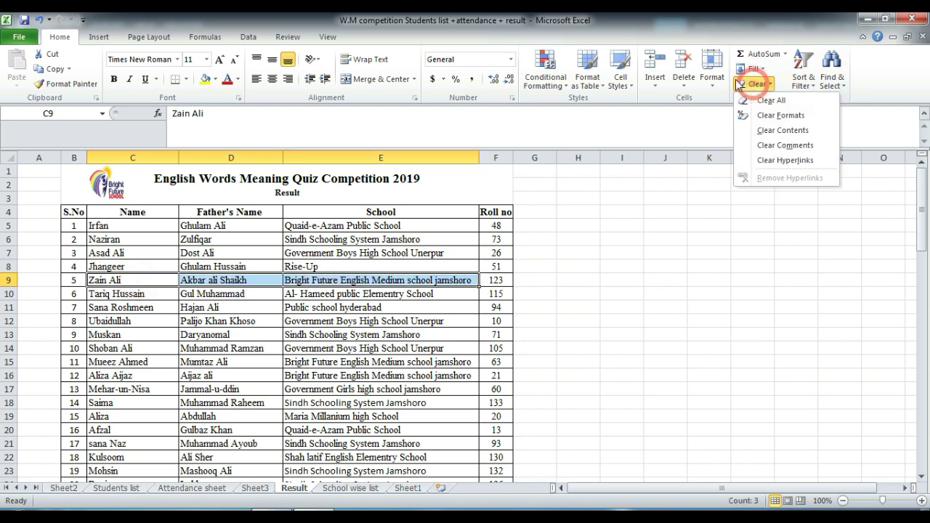
{"action": "left_click", "coordinate": [685, 85]}
{"action": "left_click", "coordinate": [699, 98]}
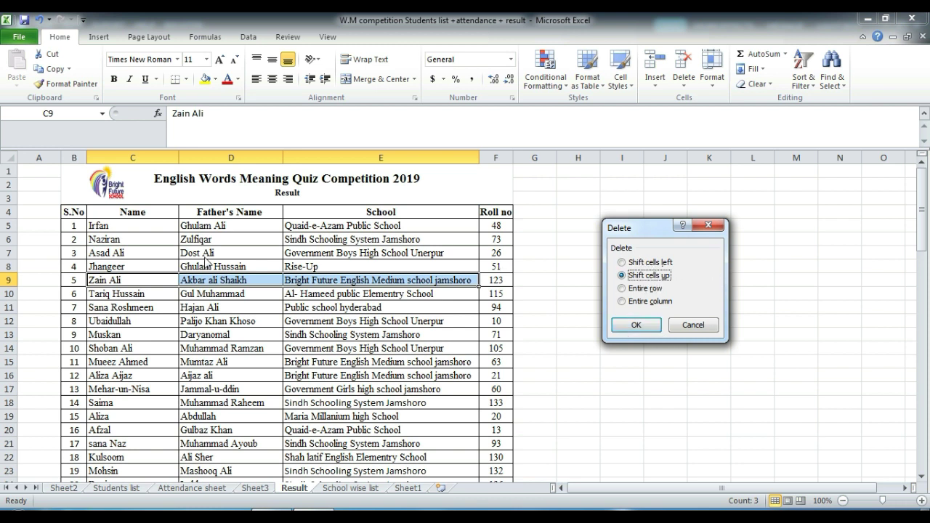
{"action": "left_click", "coordinate": [623, 301]}
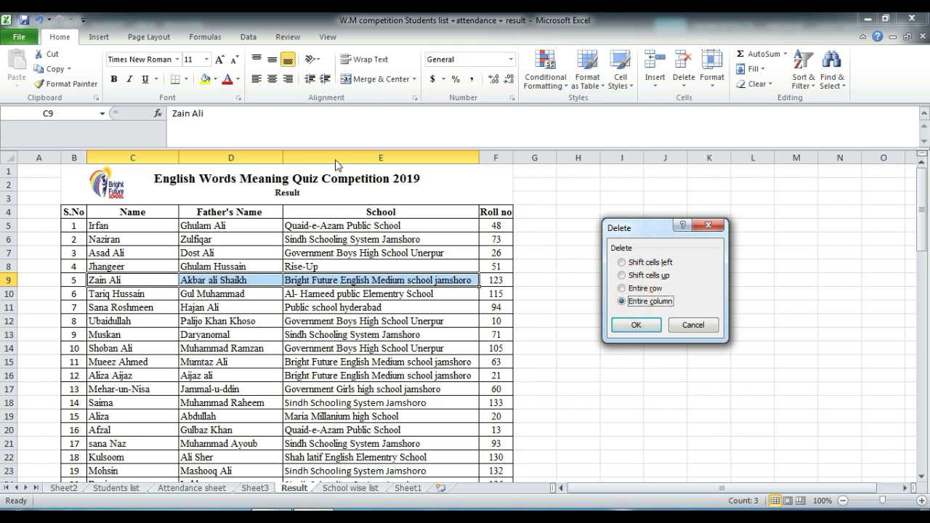
{"action": "left_click", "coordinate": [622, 289]}
{"action": "left_click", "coordinate": [646, 273]}
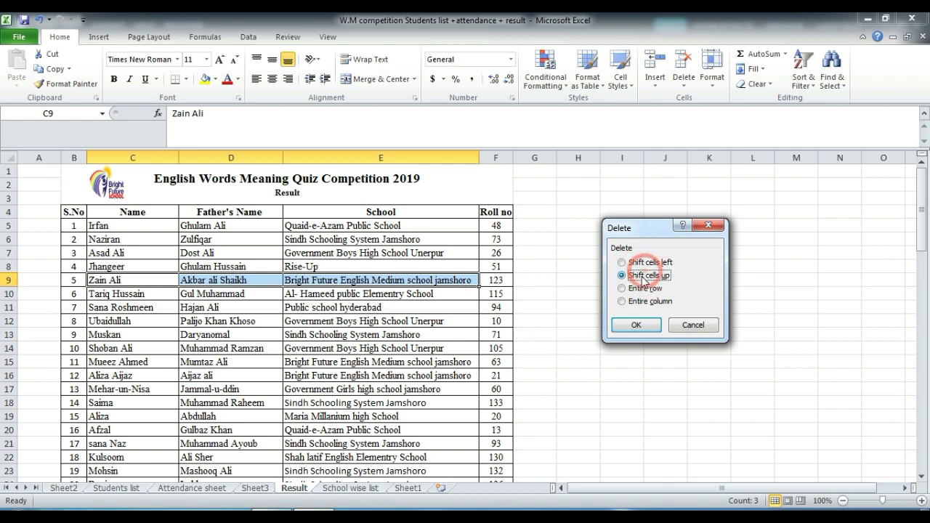
{"action": "left_click", "coordinate": [619, 326]}
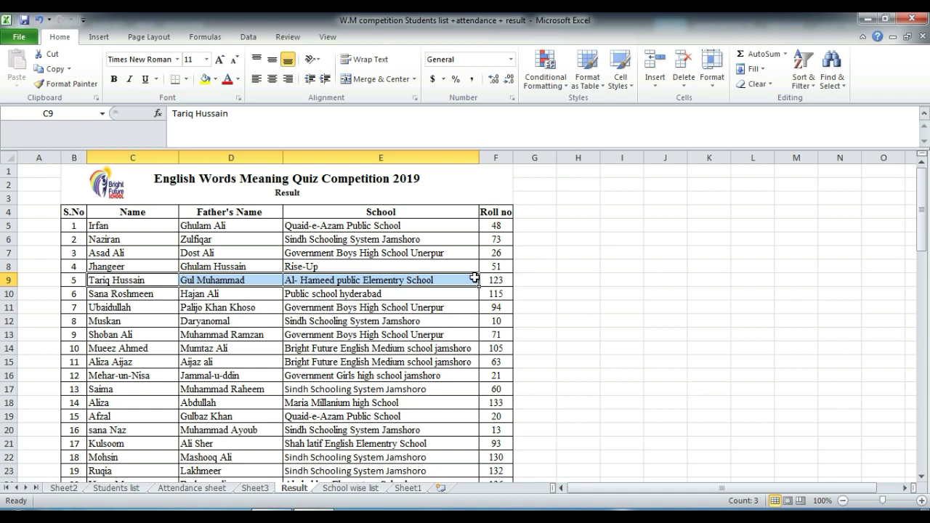
{"action": "key", "text": "ctrl+z"}
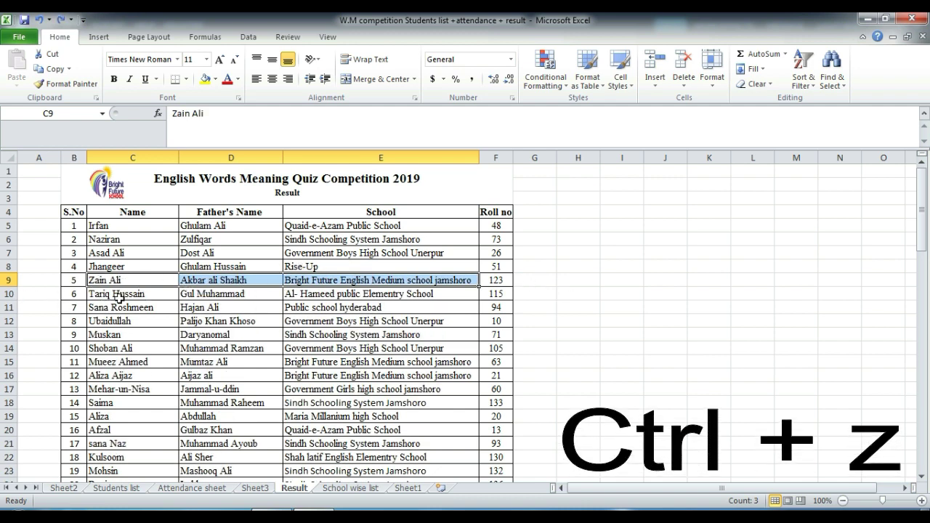
{"action": "left_click", "coordinate": [681, 84]}
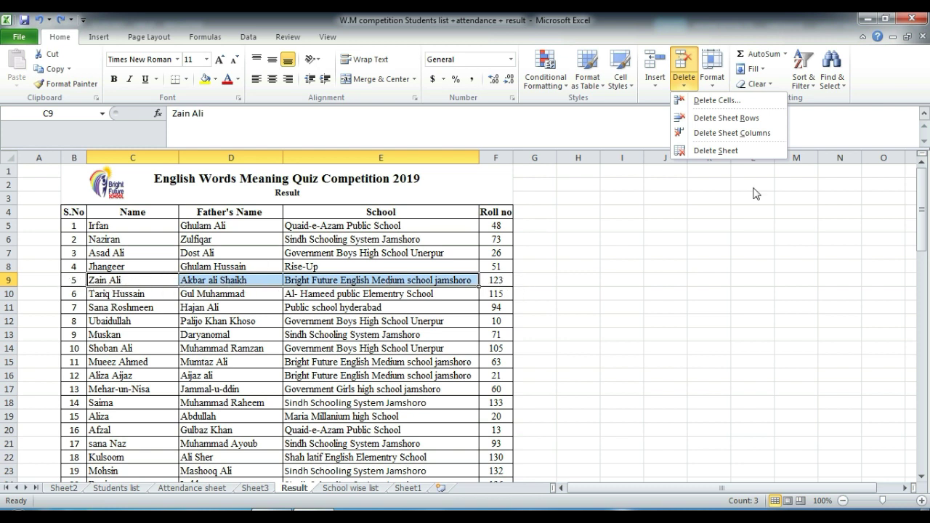
{"action": "left_click", "coordinate": [734, 119]}
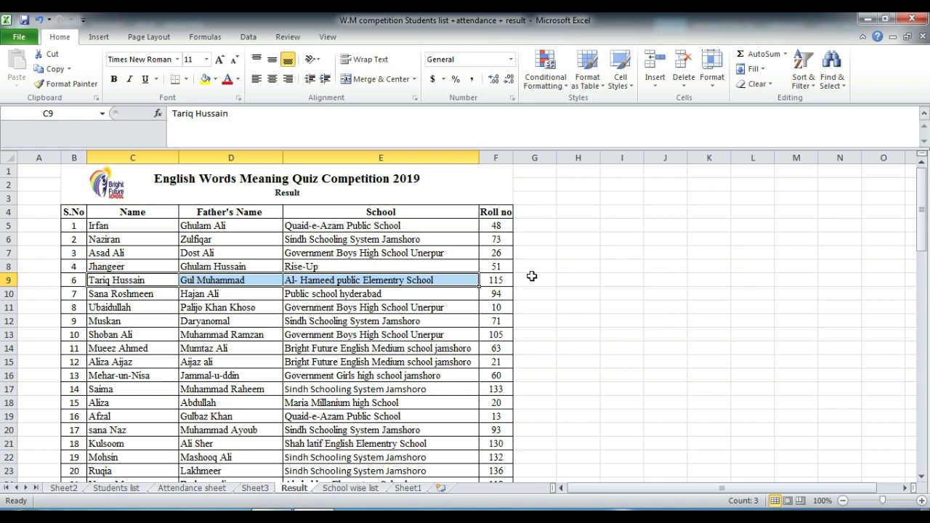
{"action": "key", "text": "ctrl+z"}
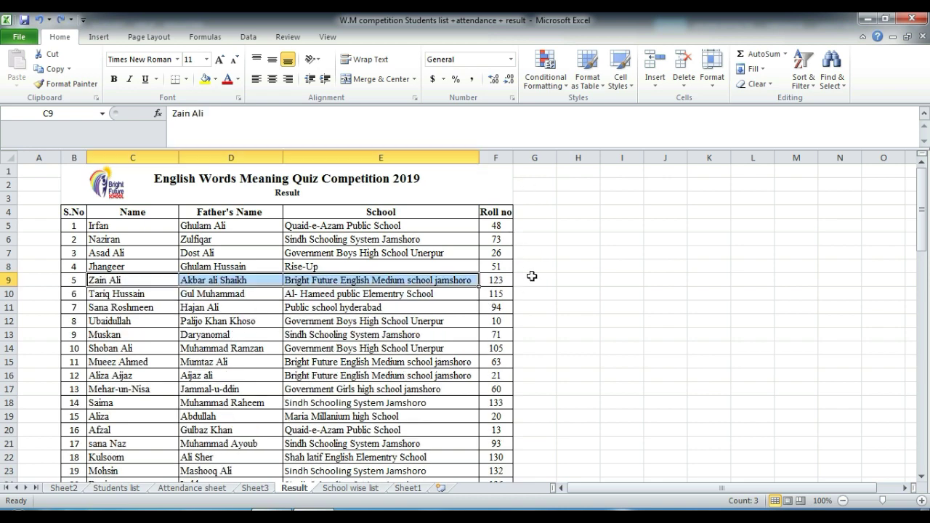
Step: Delete the whole Father's Name column from cell D10, then undo it
{"action": "left_click", "coordinate": [683, 76]}
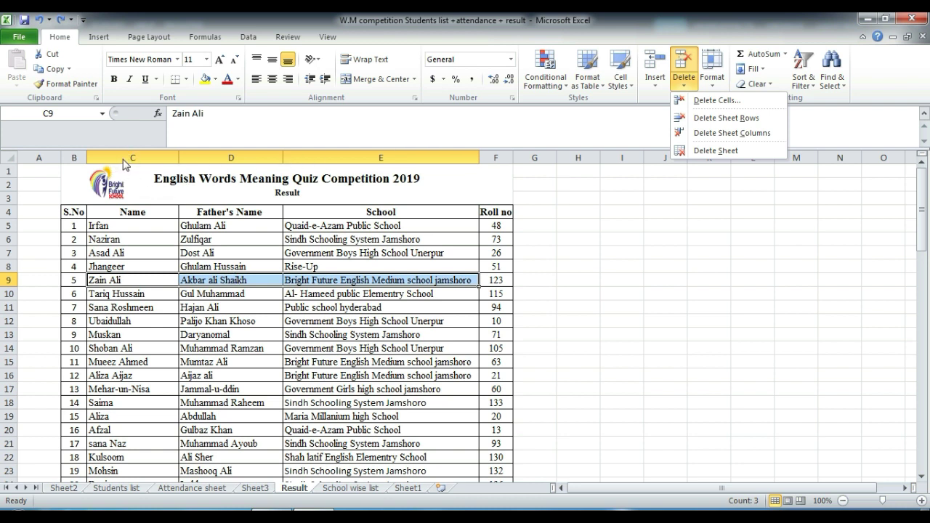
{"action": "left_click", "coordinate": [238, 282]}
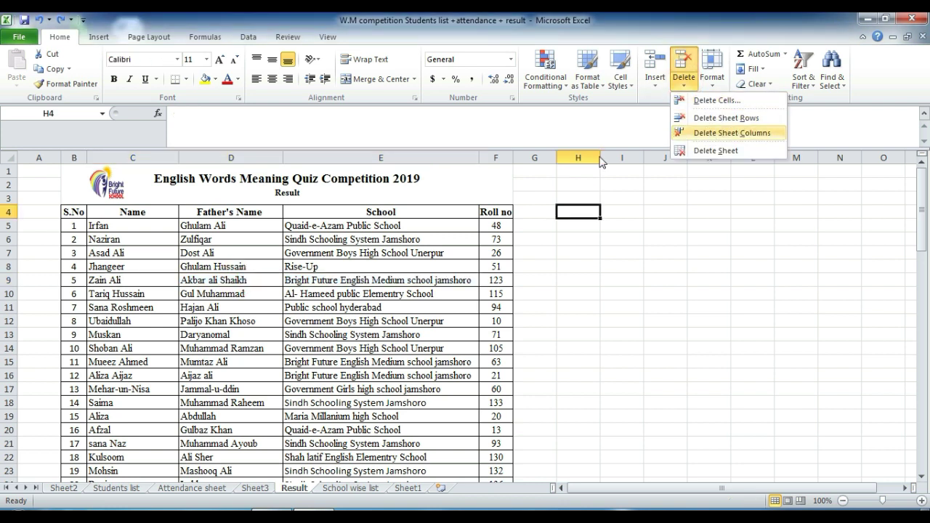
{"action": "left_click", "coordinate": [213, 287]}
{"action": "left_click", "coordinate": [213, 289]}
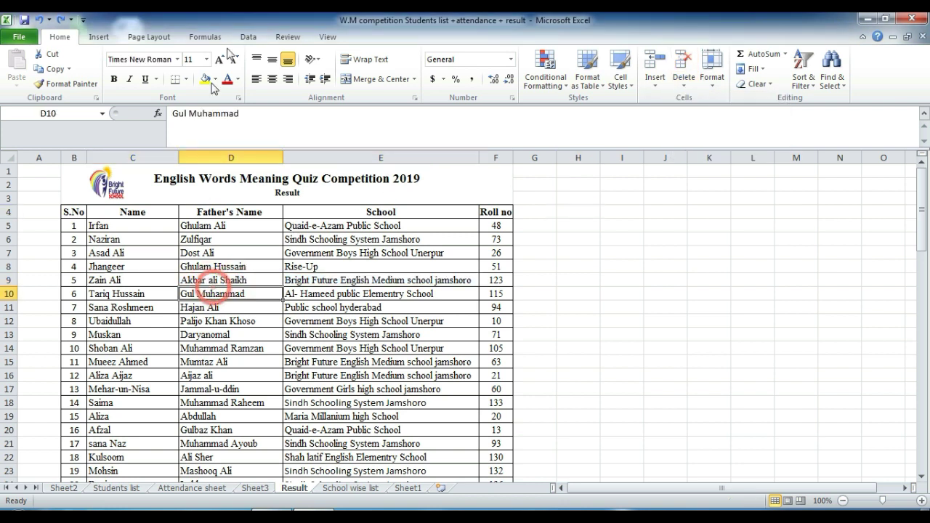
{"action": "left_click", "coordinate": [682, 85]}
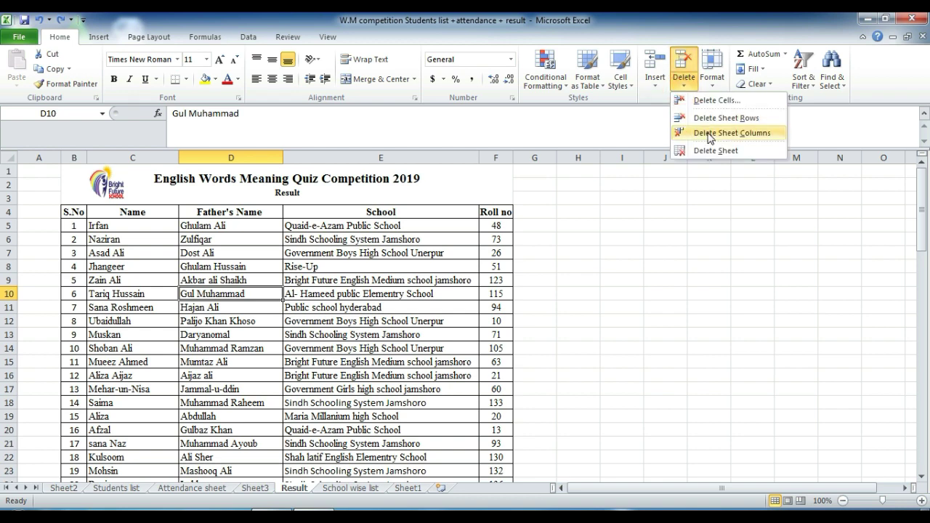
{"action": "left_click", "coordinate": [730, 133]}
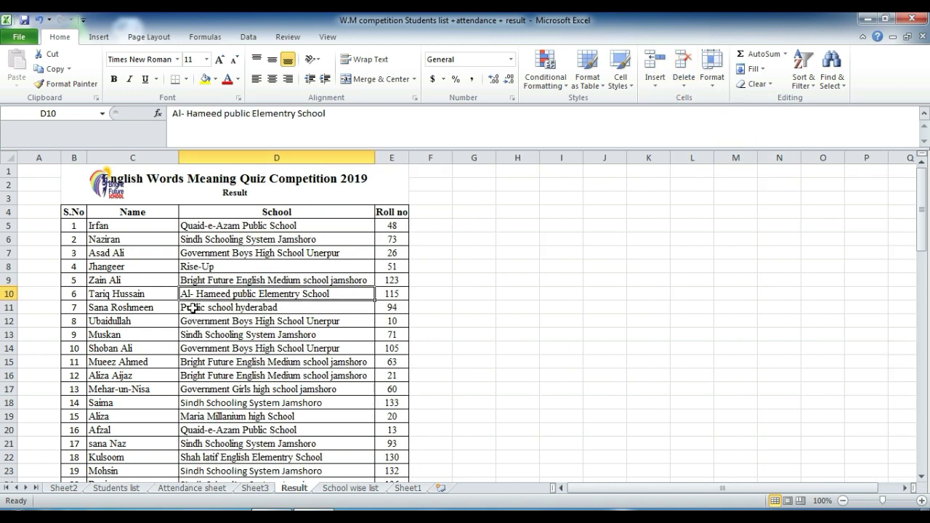
{"action": "key", "text": "ctrl+z"}
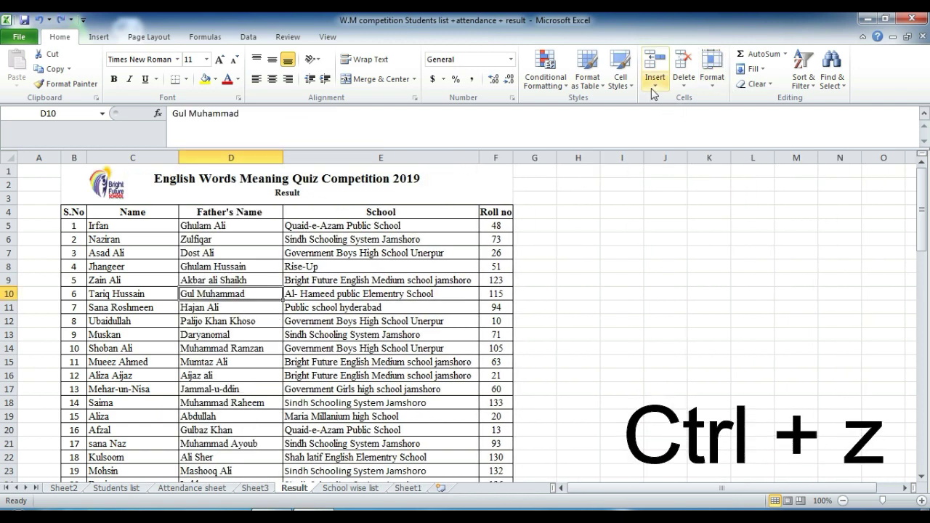
Step: Open the Result sheet tab's menu and close it, then open the Format options
{"action": "left_click", "coordinate": [683, 73]}
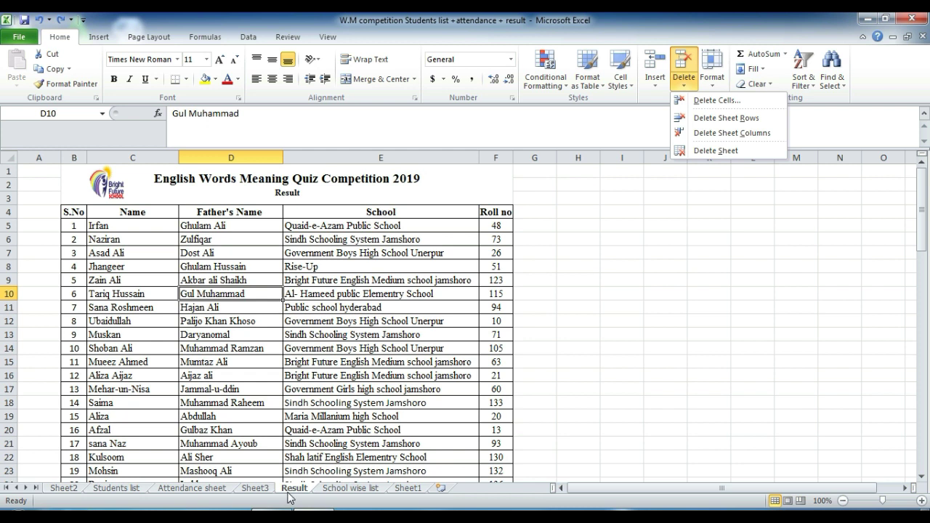
{"action": "left_click", "coordinate": [705, 235]}
{"action": "right_click", "coordinate": [306, 491]}
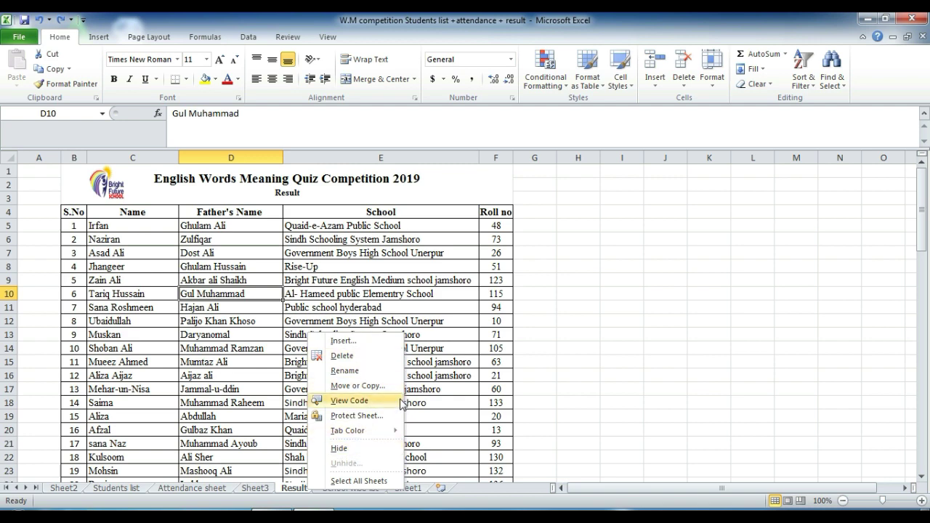
{"action": "left_click", "coordinate": [740, 255]}
{"action": "left_click", "coordinate": [712, 69]}
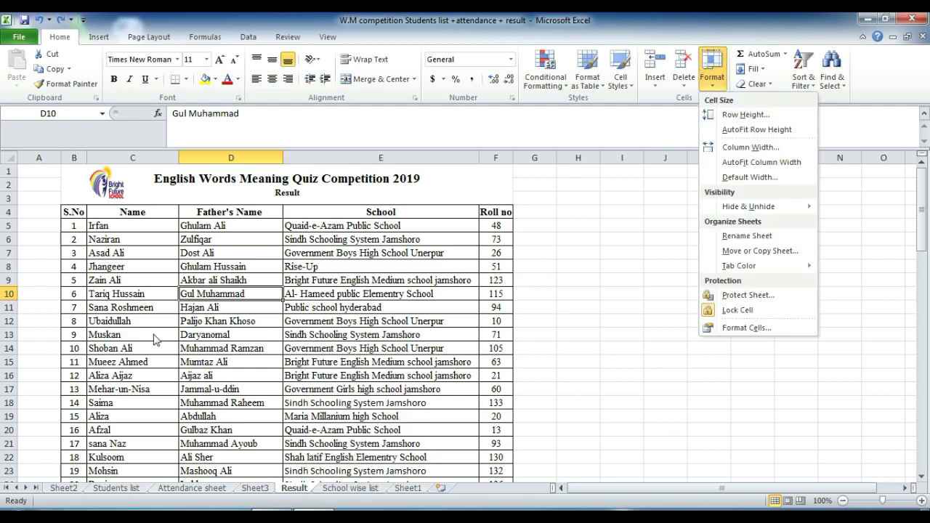
Step: Set row 10's height to 50 and fill cells A10:G10 yellow
{"action": "left_click", "coordinate": [747, 114]}
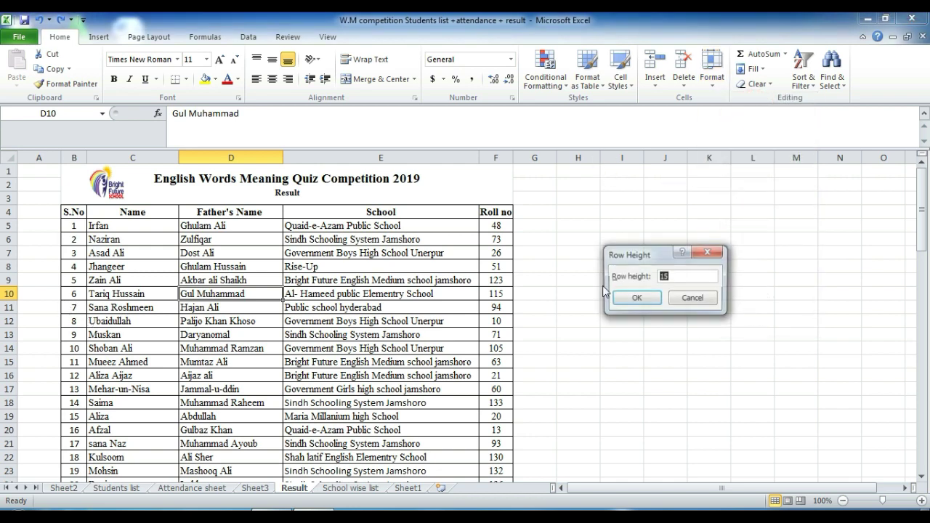
{"action": "type", "text": "50"}
{"action": "key", "text": "Return"}
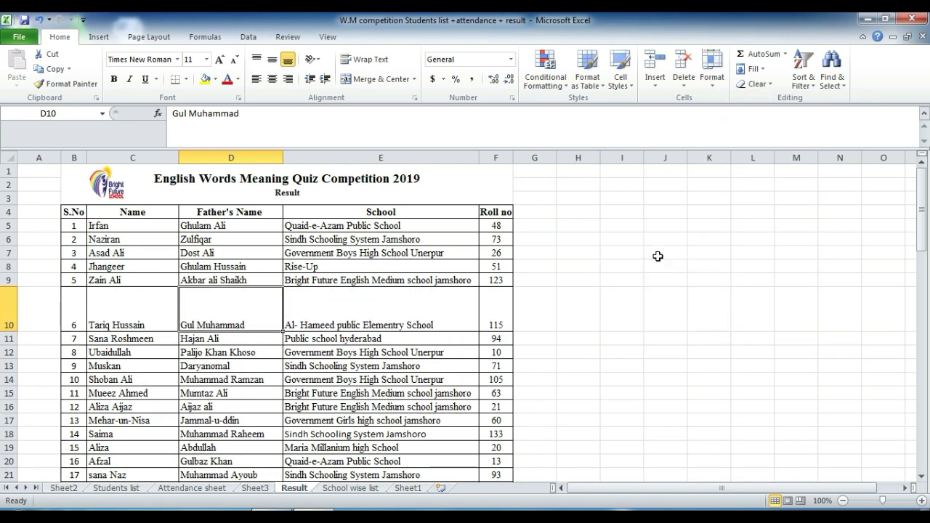
{"action": "left_click_drag", "start_coordinate": [50, 308], "coordinate": [545, 309]}
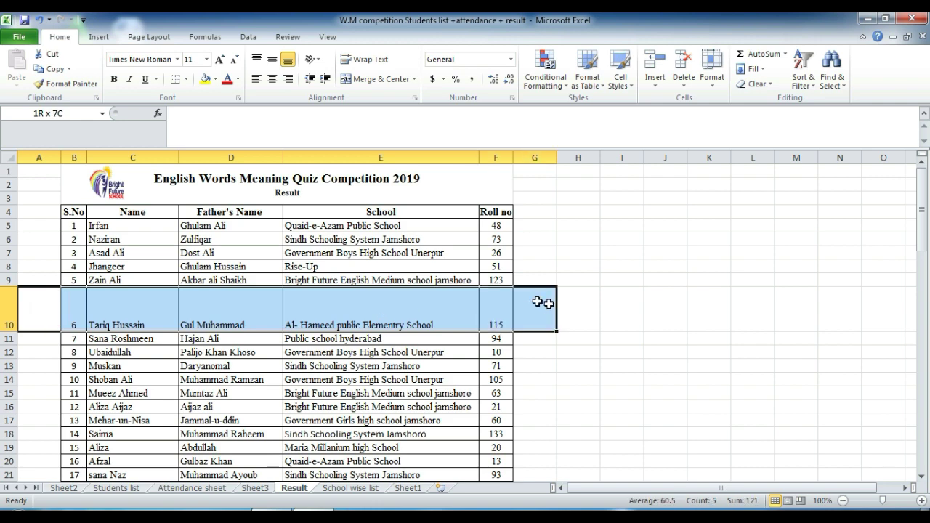
{"action": "left_click", "coordinate": [206, 79]}
Step: AutoFit row 10's height, then set column D's width to 50 and undo it
{"action": "left_click", "coordinate": [231, 313]}
{"action": "left_click", "coordinate": [712, 76]}
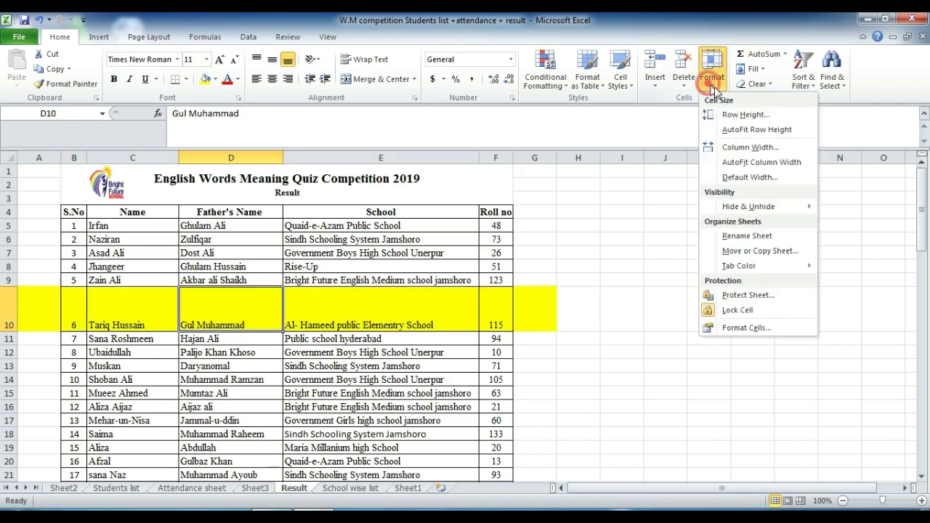
{"action": "left_click", "coordinate": [746, 130]}
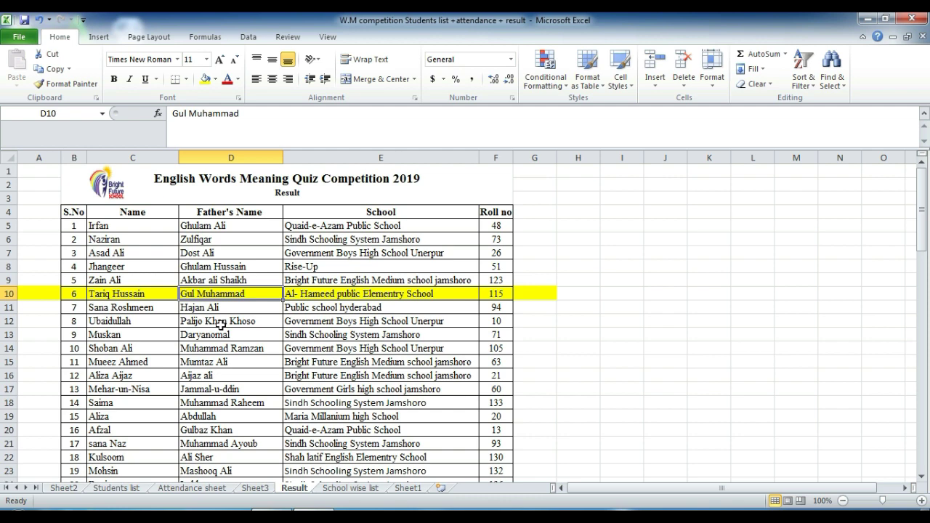
{"action": "left_click", "coordinate": [712, 76]}
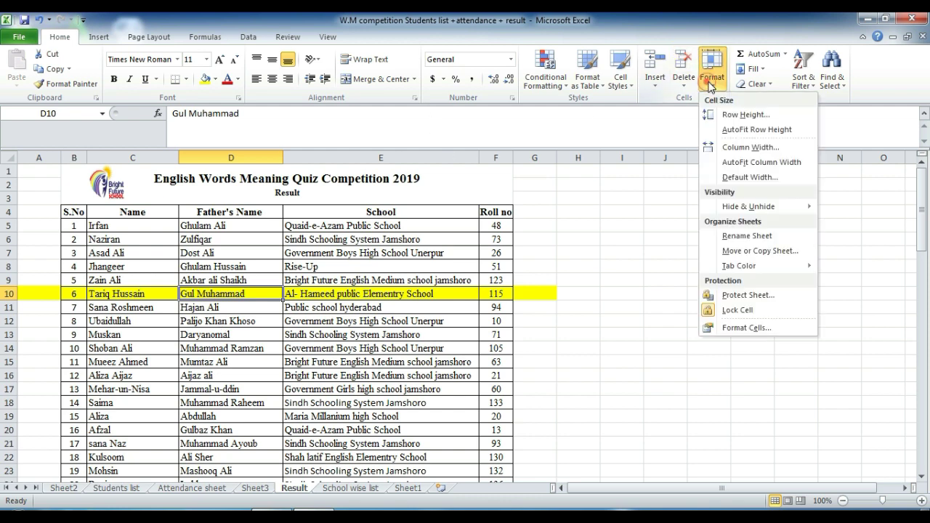
{"action": "left_click", "coordinate": [754, 150]}
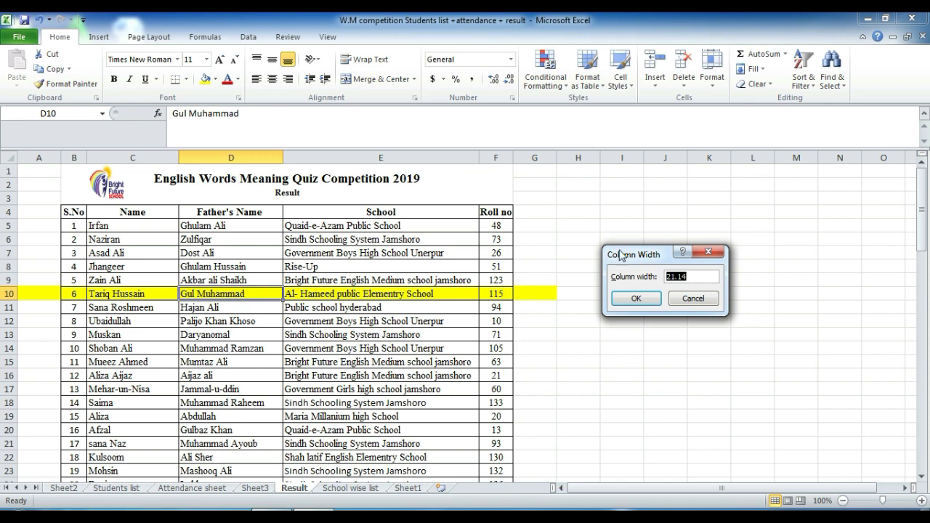
{"action": "type", "text": "50"}
{"action": "left_click", "coordinate": [637, 299]}
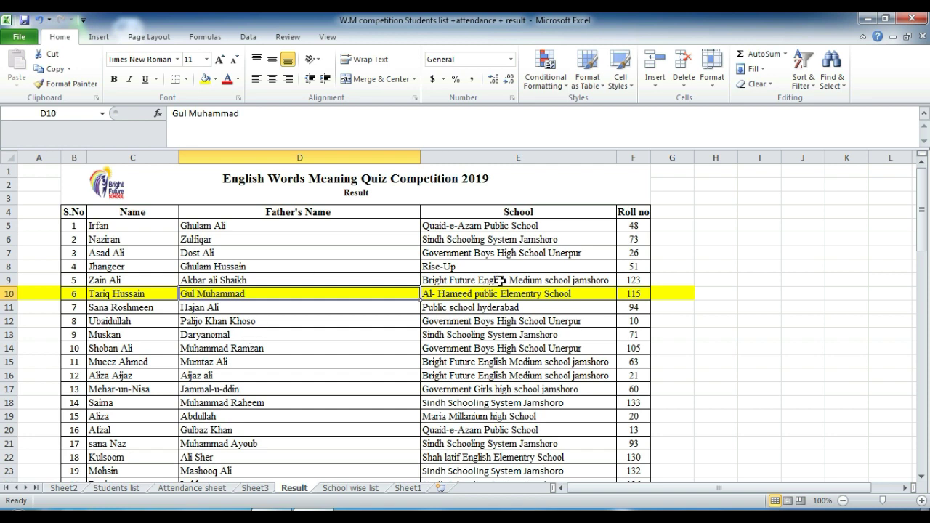
{"action": "key", "text": "ctrl+z"}
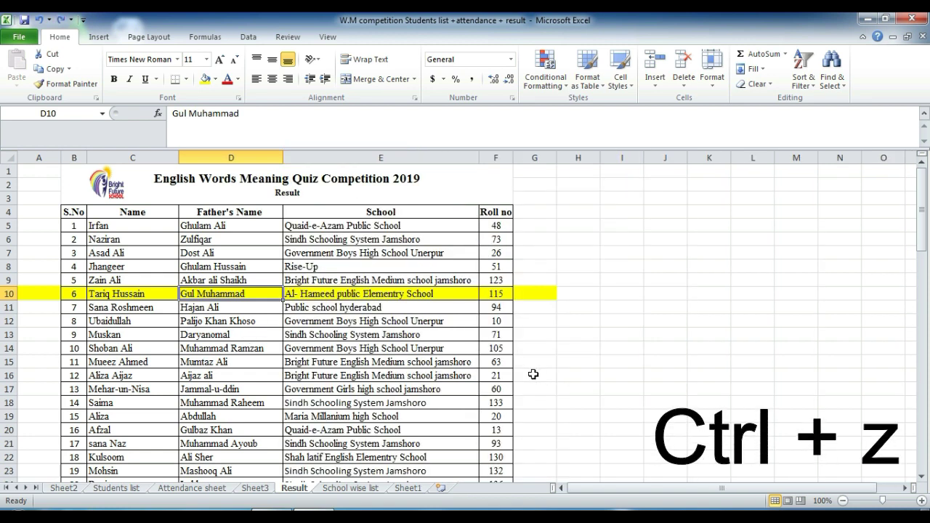
Step: Set column D's width to 50 again, then AutoFit it to its contents
{"action": "left_click", "coordinate": [712, 82]}
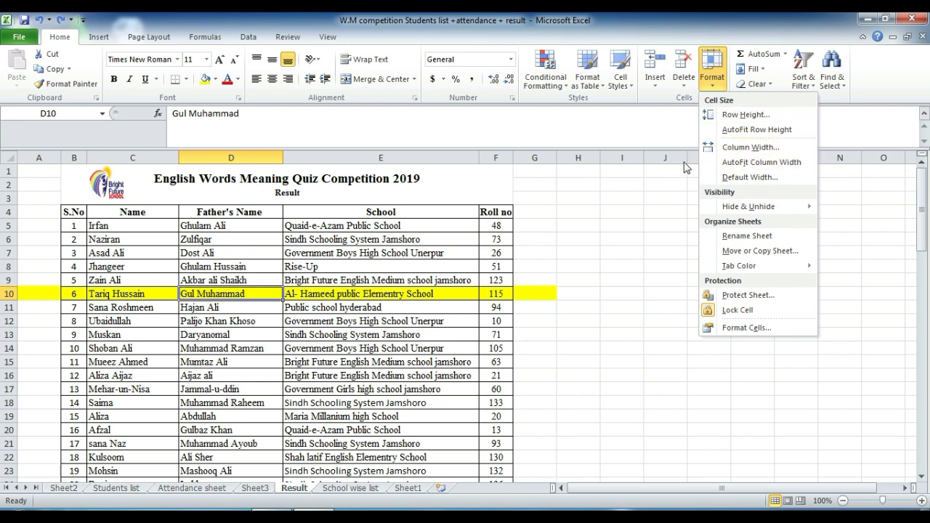
{"action": "left_click", "coordinate": [732, 148]}
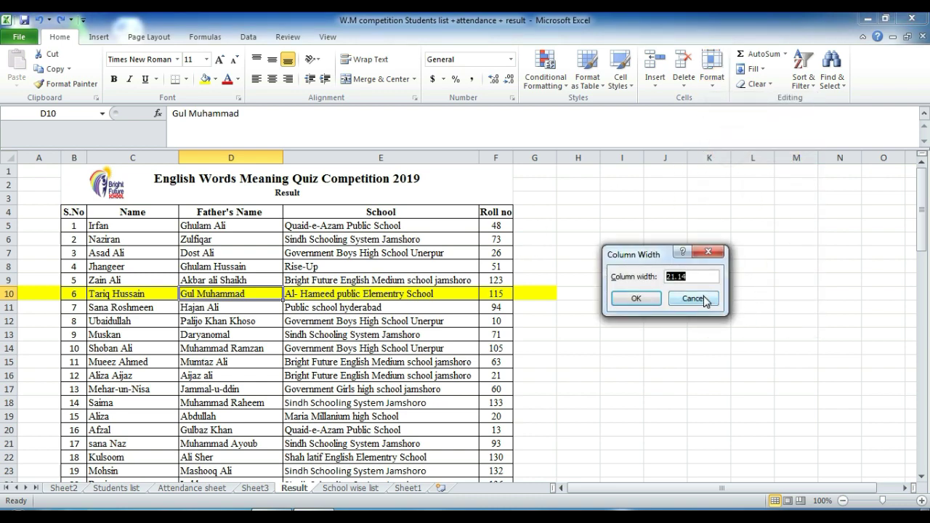
{"action": "type", "text": "50"}
{"action": "key", "text": "Return"}
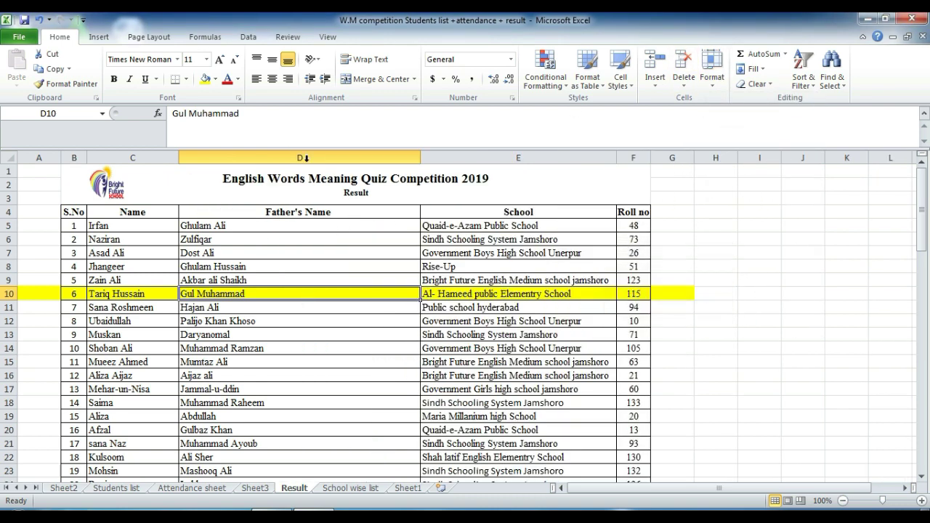
{"action": "left_click", "coordinate": [712, 74]}
{"action": "left_click", "coordinate": [731, 162]}
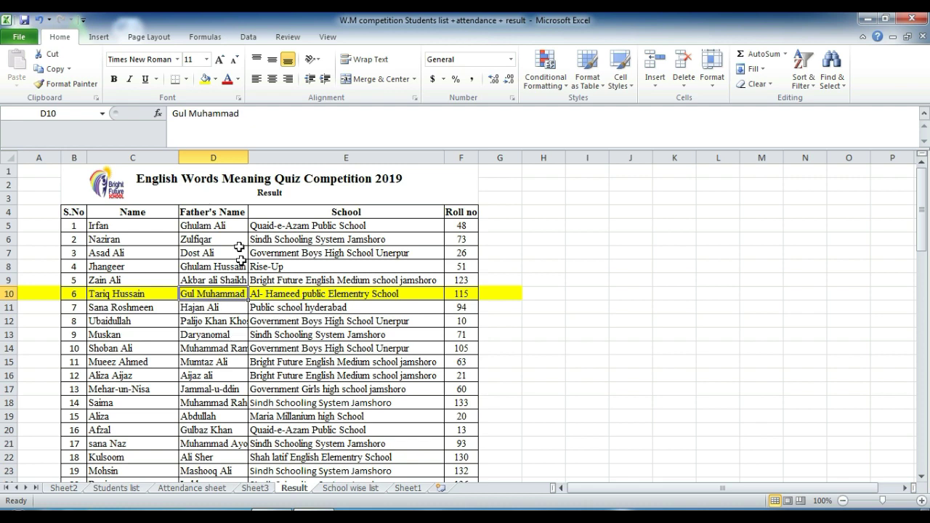
Step: AutoFit column D from its header border so every father's name shows in full
{"action": "double_click", "coordinate": [248, 157]}
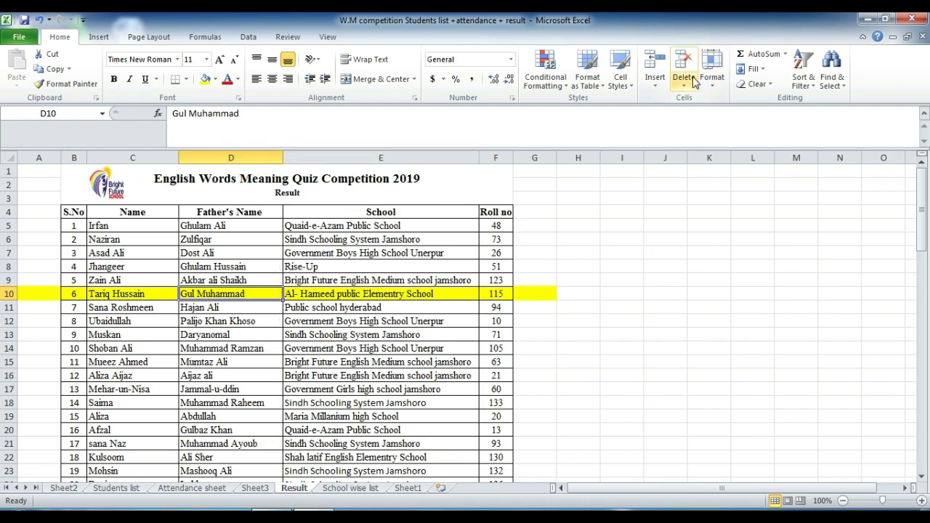
{"action": "left_click", "coordinate": [712, 77]}
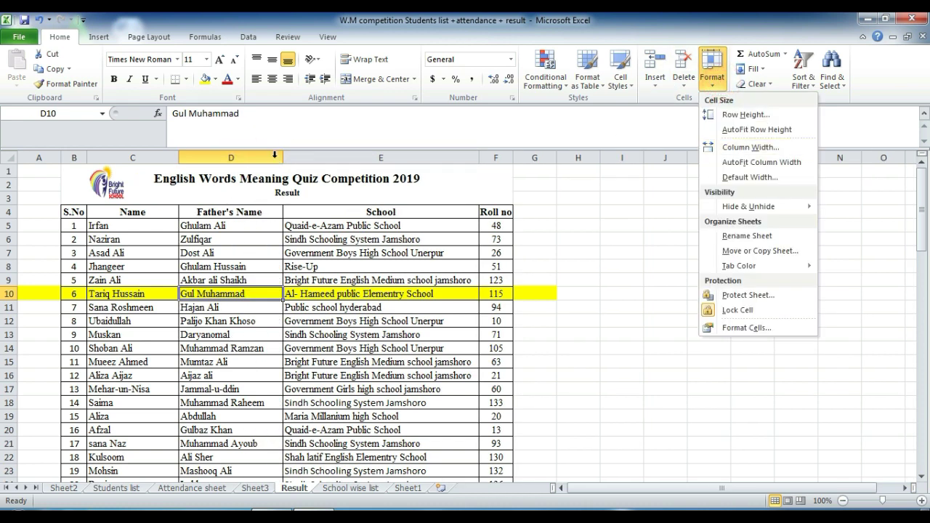
{"action": "left_click", "coordinate": [285, 160]}
{"action": "key", "text": "ctrl+z"}
{"action": "scroll", "coordinate": [226, 401], "scroll_direction": "down", "scroll_amount": 2}
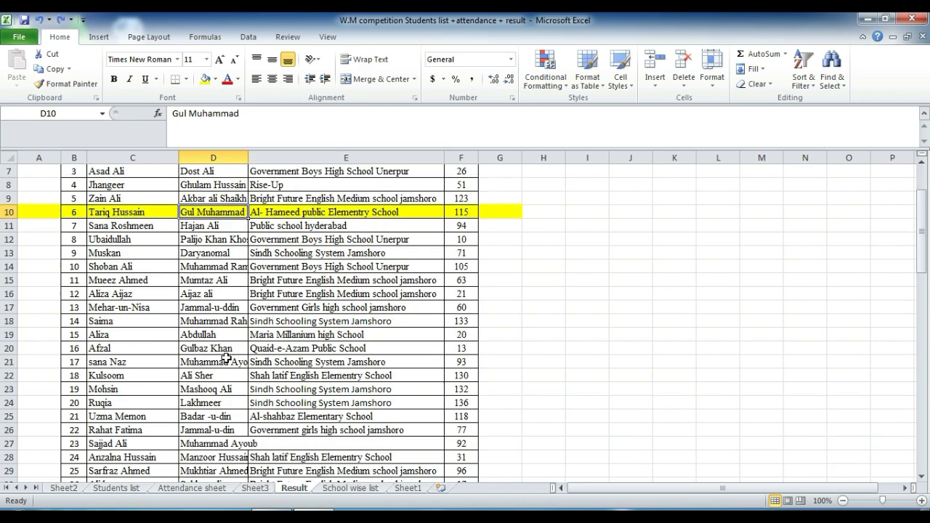
{"action": "scroll", "coordinate": [226, 401], "scroll_direction": "up", "scroll_amount": 2}
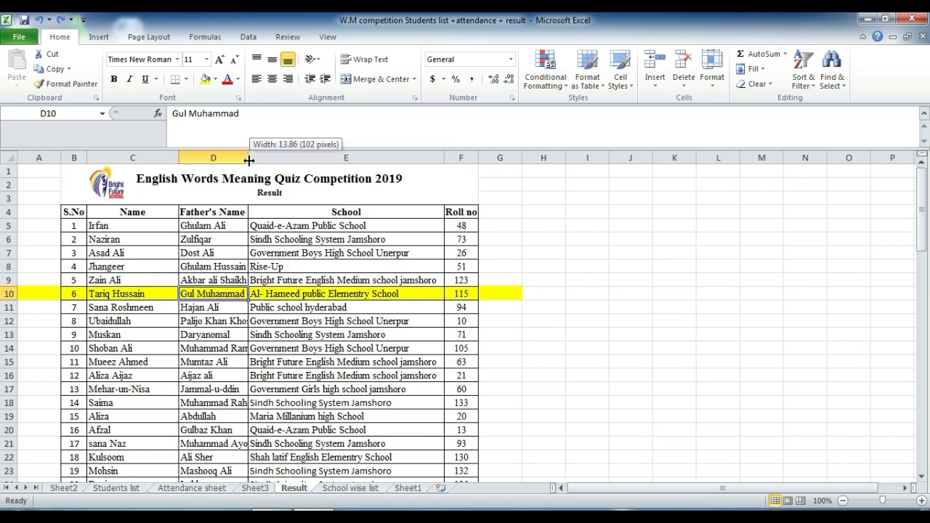
{"action": "double_click", "coordinate": [249, 159]}
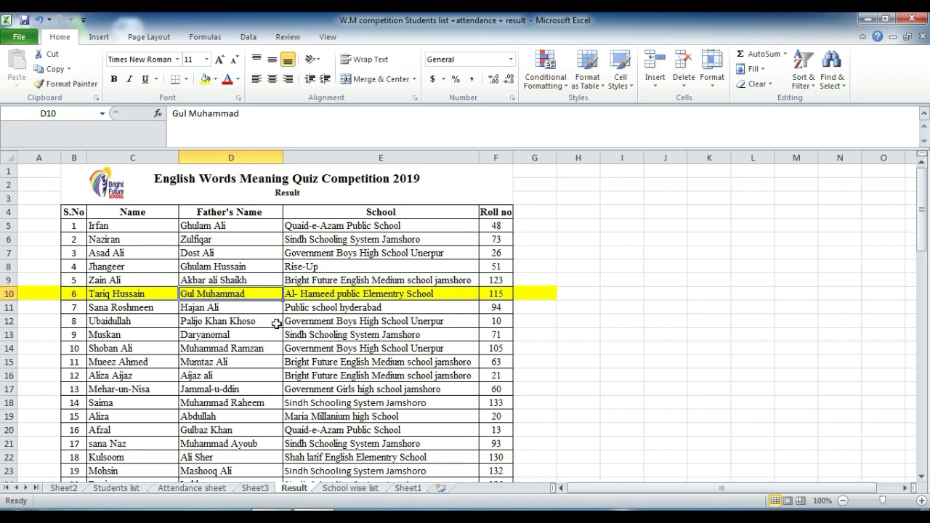
Step: Apply the default standard column width of 8.43
{"action": "left_click", "coordinate": [712, 73]}
{"action": "left_click", "coordinate": [762, 179]}
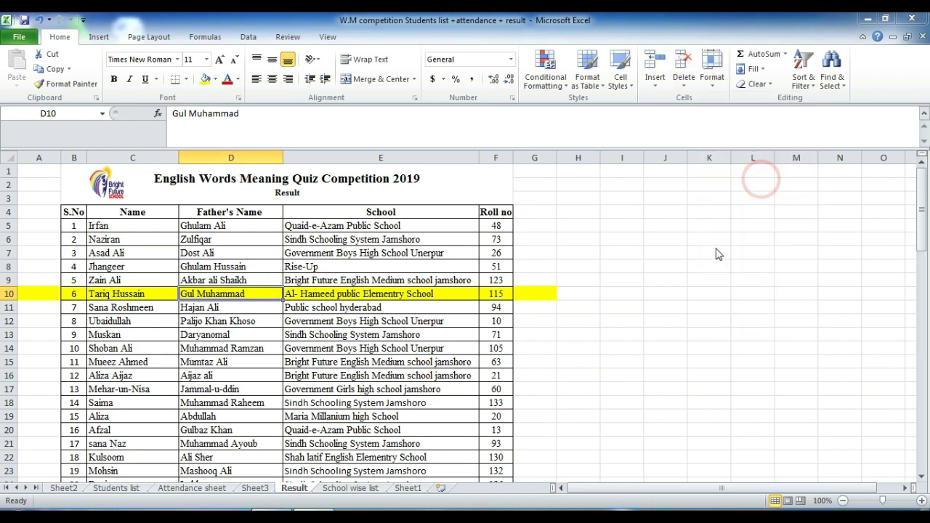
{"action": "left_click", "coordinate": [643, 297]}
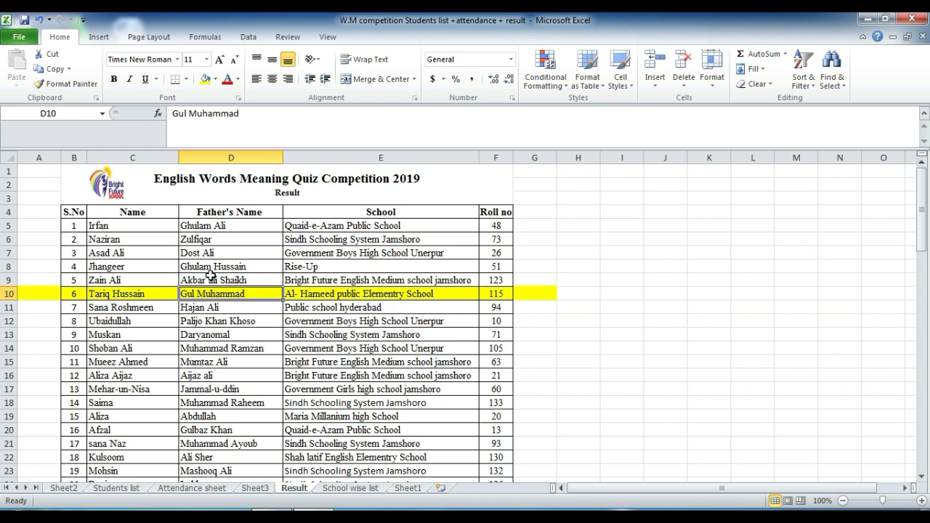
{"action": "left_click", "coordinate": [720, 82]}
{"action": "mouse_move", "coordinate": [752, 209]}
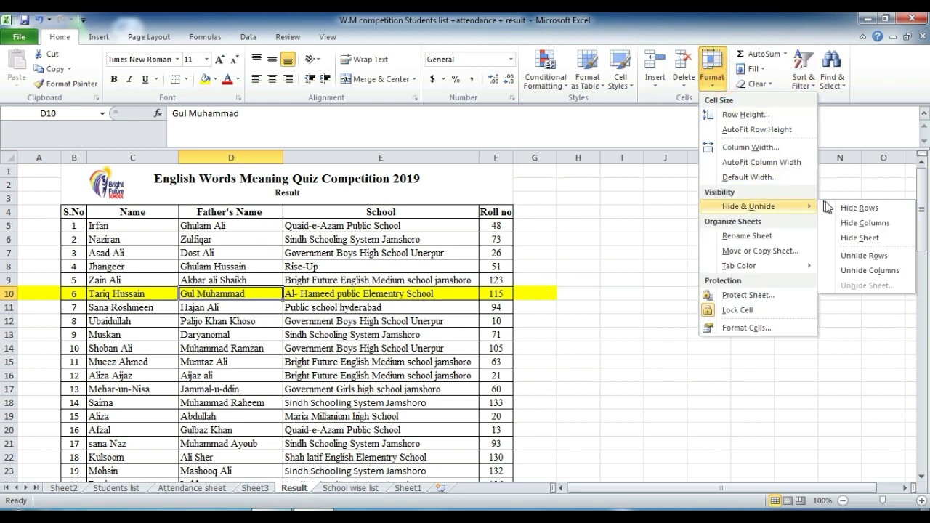
{"action": "left_click", "coordinate": [865, 208]}
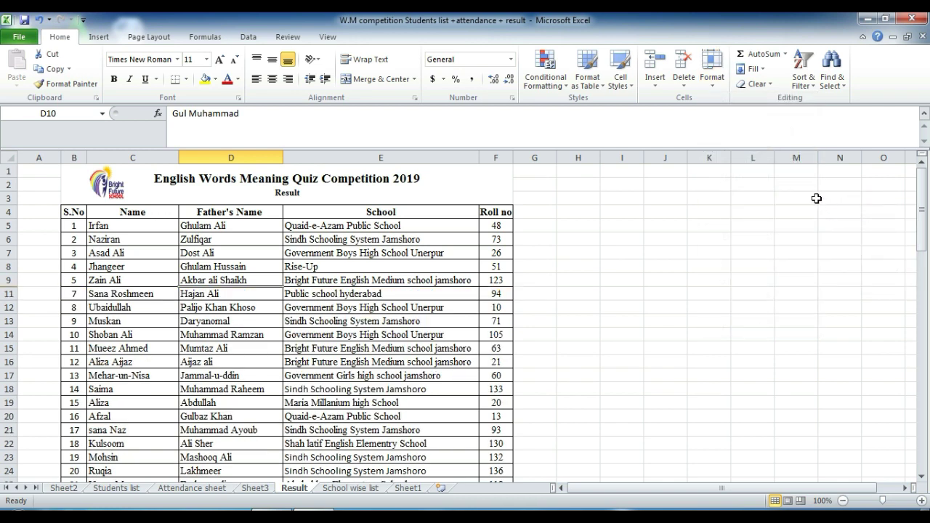
{"action": "key", "text": "ctrl+z"}
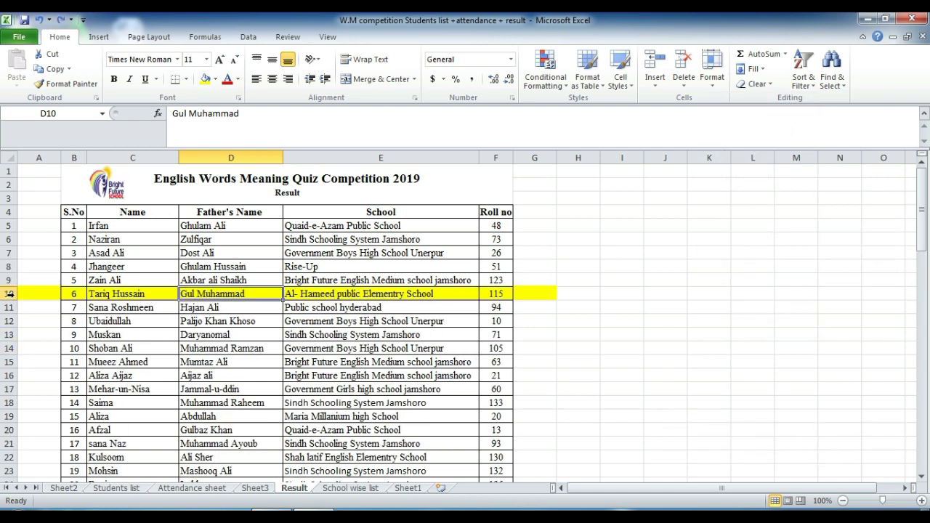
{"action": "left_click", "coordinate": [712, 76]}
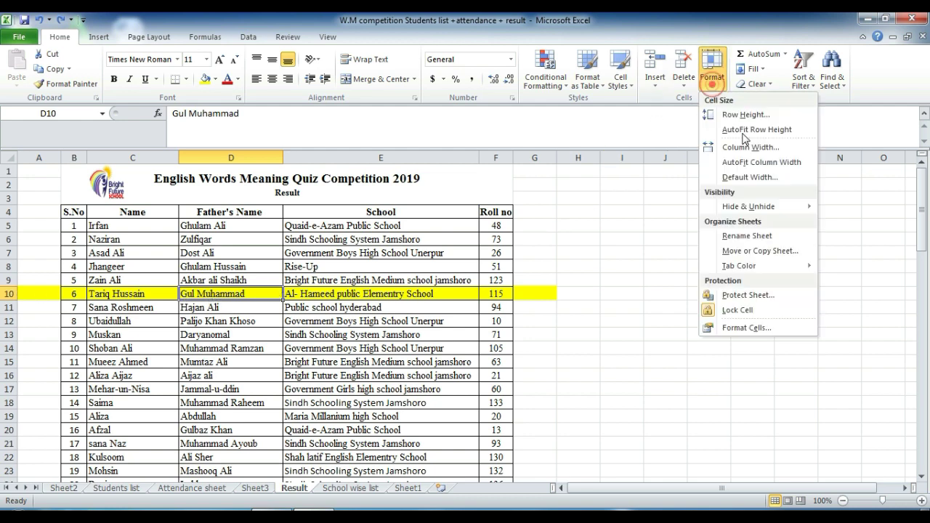
{"action": "mouse_move", "coordinate": [749, 206]}
{"action": "left_click", "coordinate": [851, 207]}
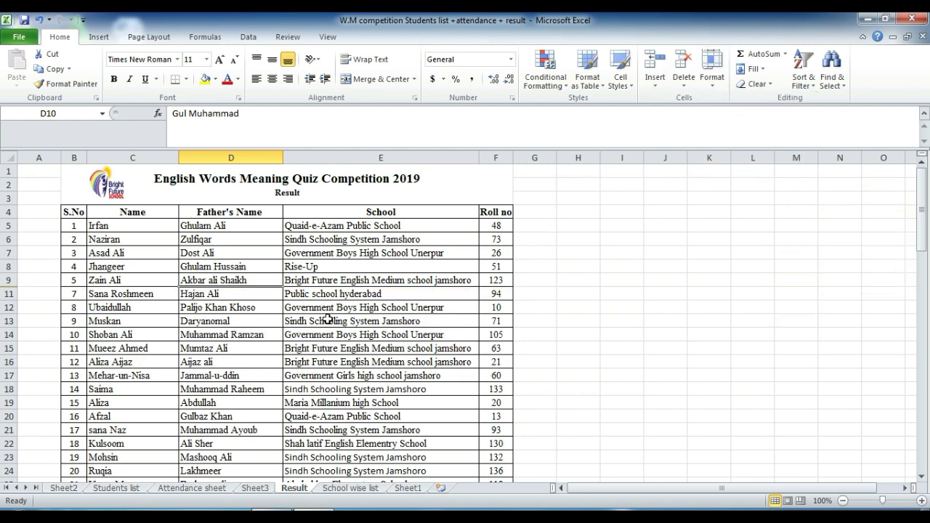
{"action": "key", "text": "ctrl+z"}
Step: Fill the father's names D5:D23 yellow and hide column D
{"action": "left_click_drag", "start_coordinate": [227, 226], "coordinate": [225, 470]}
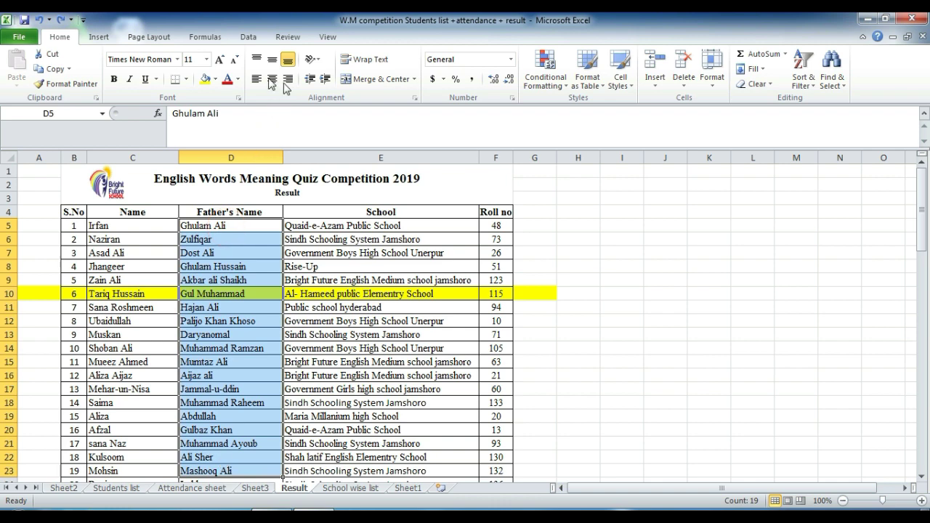
{"action": "left_click", "coordinate": [206, 79]}
{"action": "left_click", "coordinate": [231, 307]}
{"action": "left_click", "coordinate": [712, 73]}
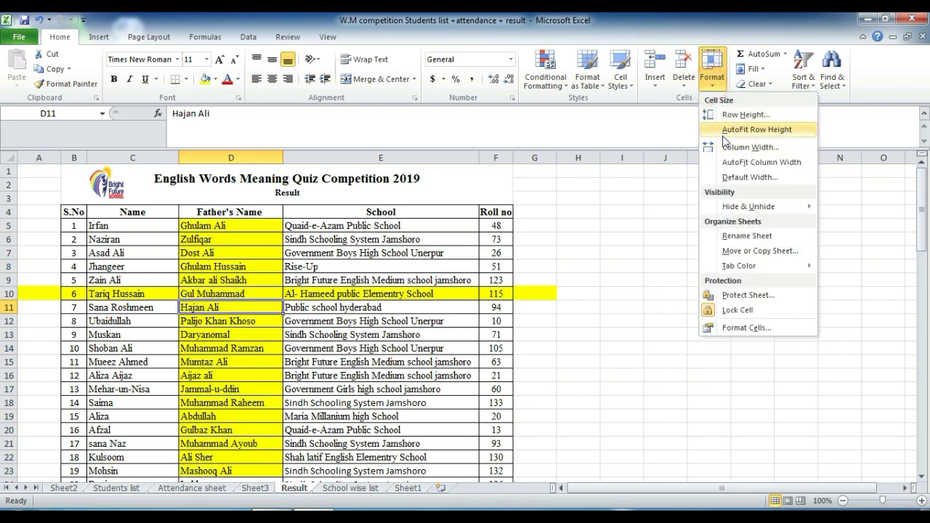
{"action": "mouse_move", "coordinate": [768, 207]}
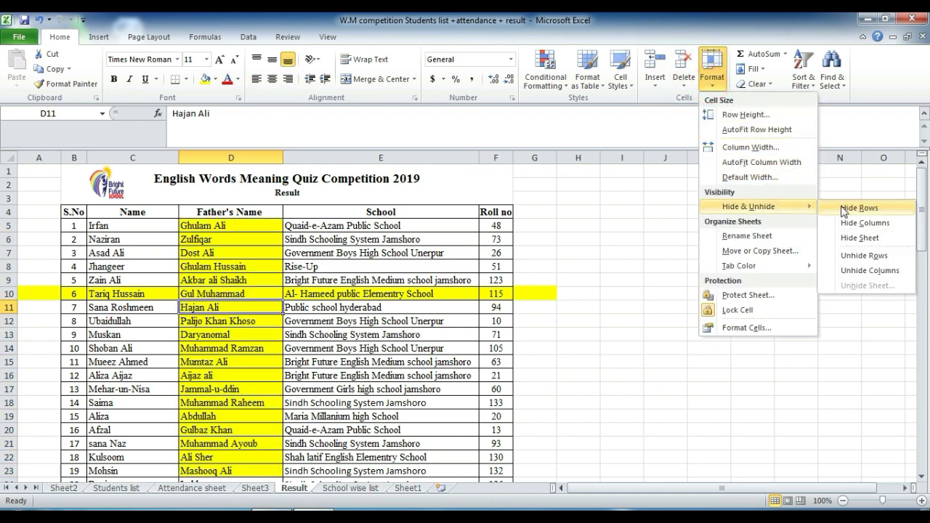
{"action": "left_click", "coordinate": [864, 223]}
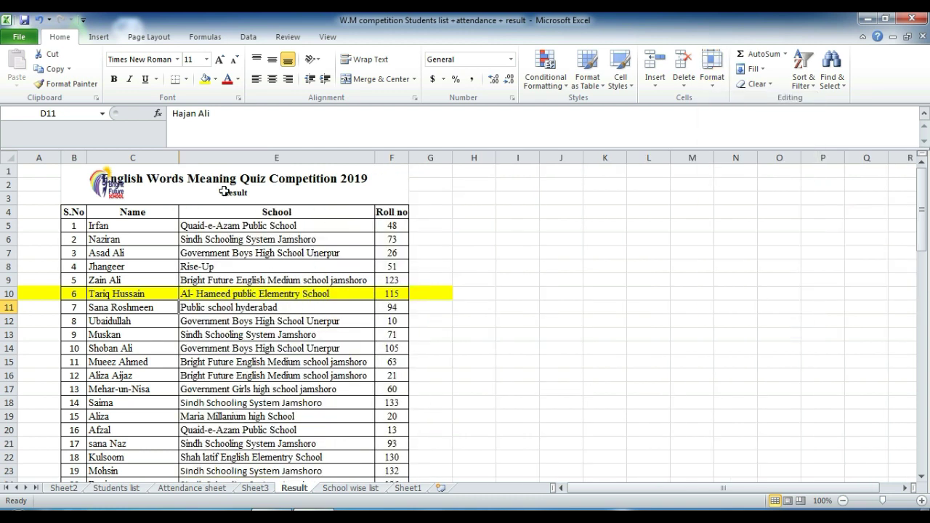
Step: Attempt Unhide Rows, then hide rows 10 to 12
{"action": "left_click", "coordinate": [285, 353]}
{"action": "left_click", "coordinate": [712, 72]}
{"action": "mouse_move", "coordinate": [756, 207]}
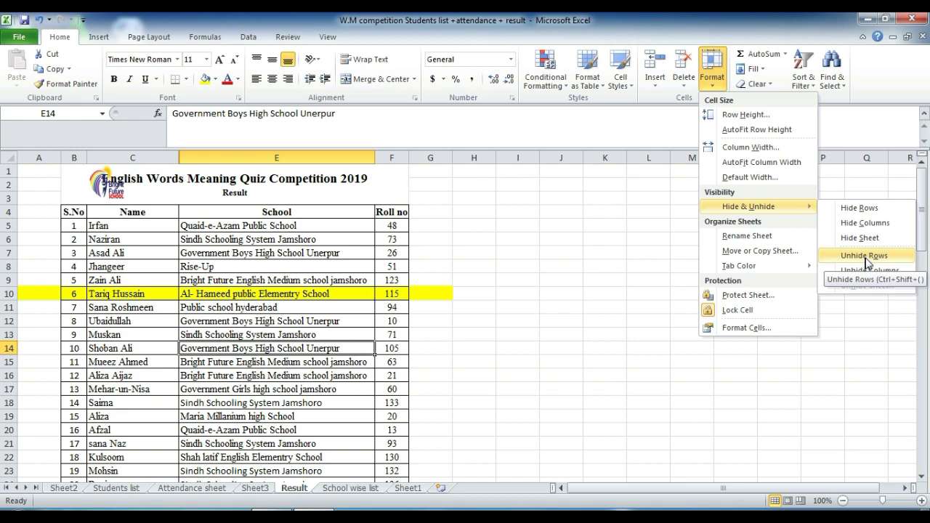
{"action": "left_click", "coordinate": [872, 258]}
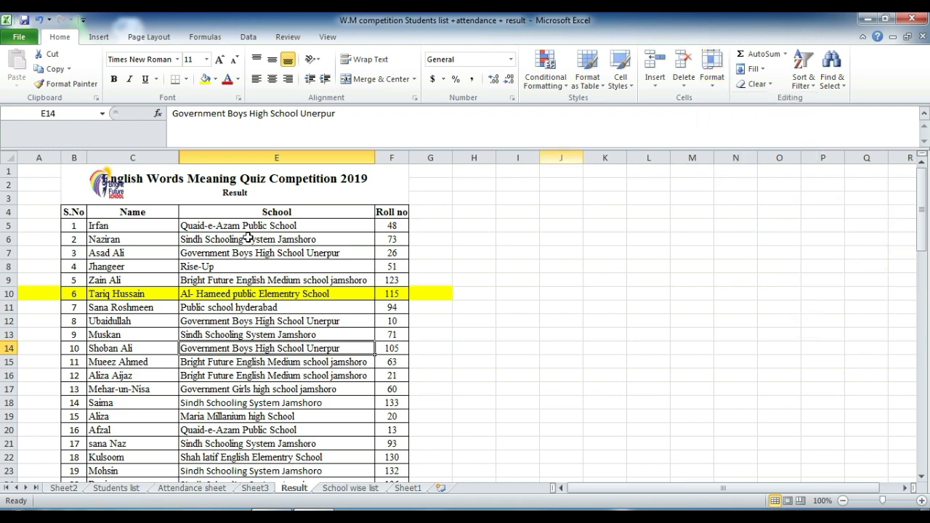
{"action": "left_click_drag", "start_coordinate": [182, 267], "coordinate": [182, 279]}
{"action": "left_click_drag", "start_coordinate": [51, 295], "coordinate": [52, 320]}
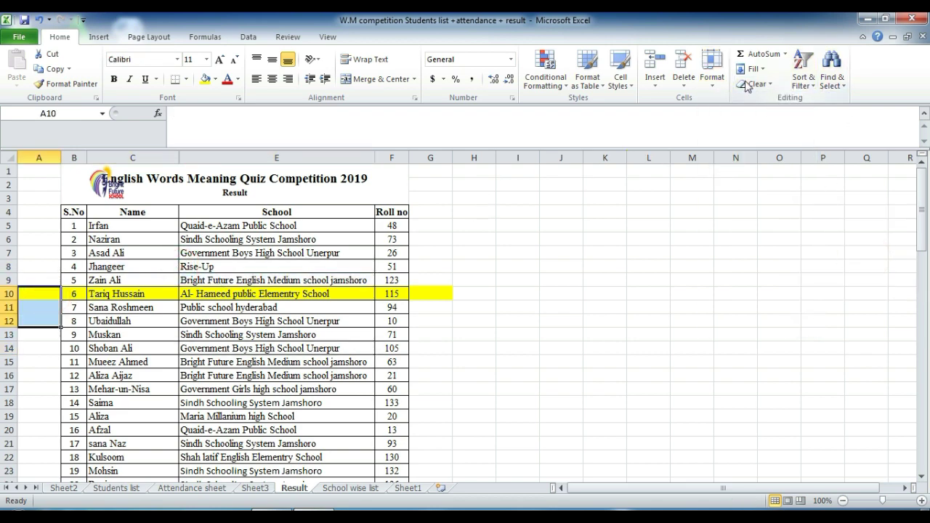
{"action": "left_click", "coordinate": [712, 73]}
{"action": "mouse_move", "coordinate": [785, 207]}
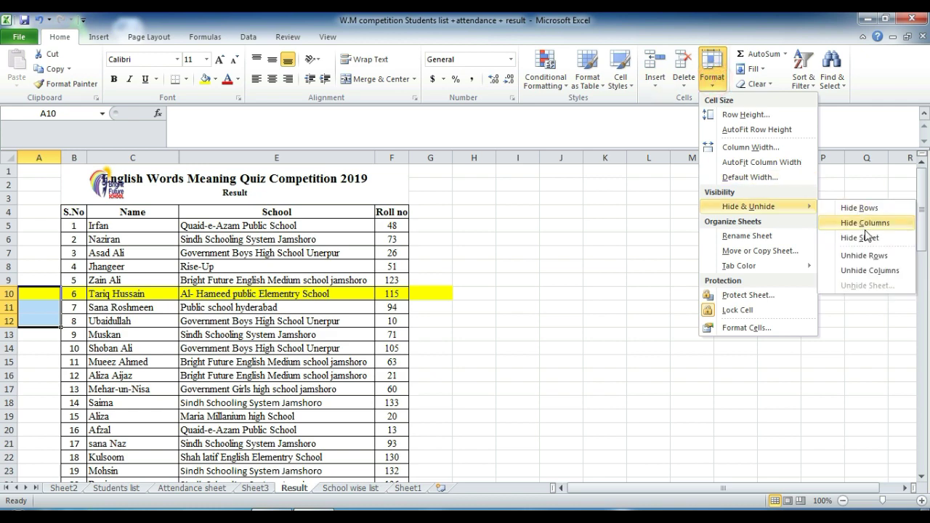
{"action": "left_click", "coordinate": [861, 208]}
Step: Unhide rows 10 to 12 by selecting A9:A13 across them
{"action": "left_click", "coordinate": [136, 306]}
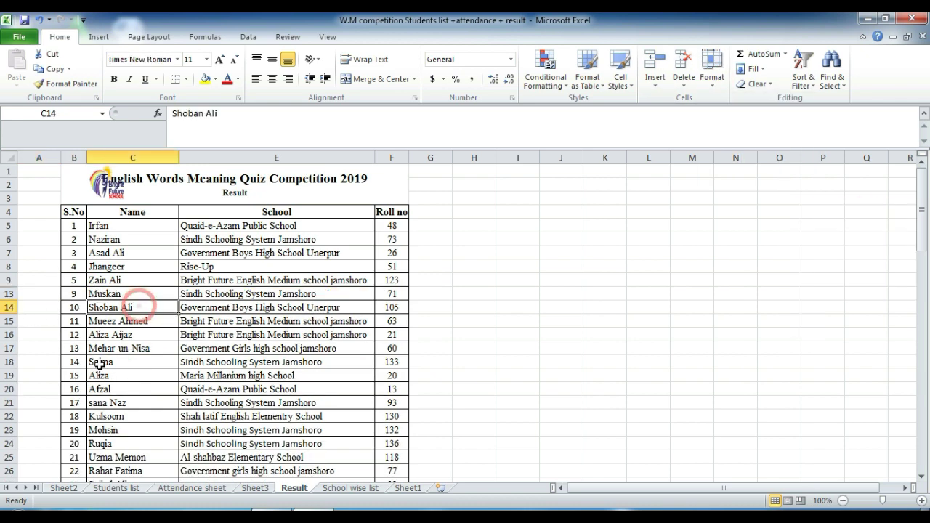
{"action": "left_click", "coordinate": [712, 66]}
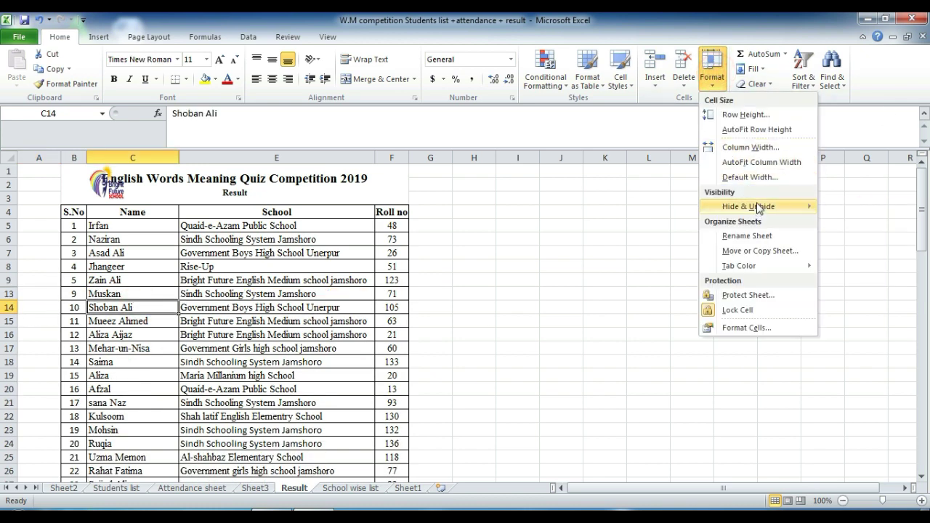
{"action": "mouse_move", "coordinate": [768, 207]}
{"action": "left_click", "coordinate": [864, 259]}
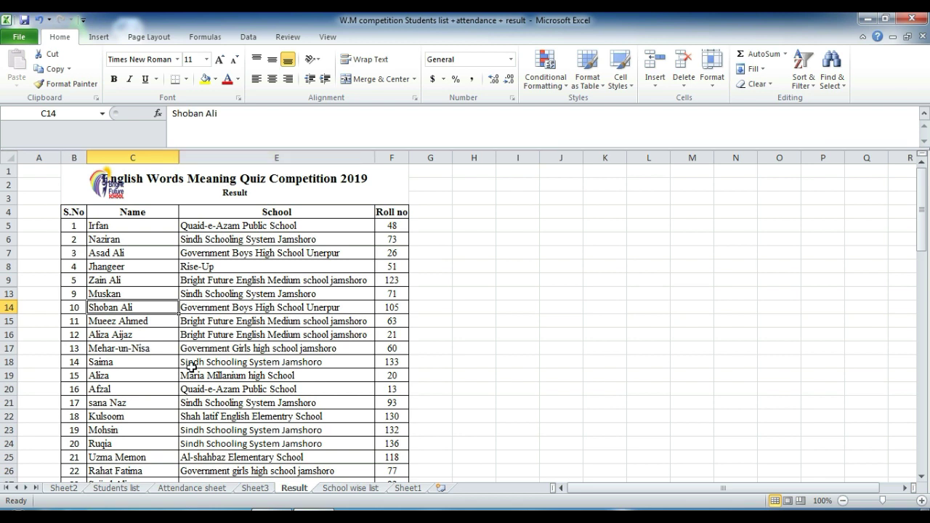
{"action": "left_click", "coordinate": [42, 293]}
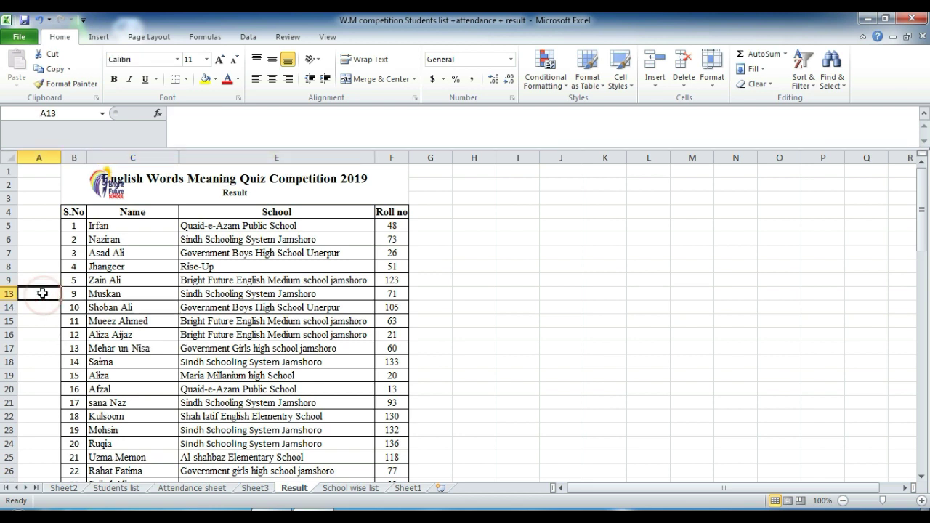
{"action": "left_click", "coordinate": [42, 280]}
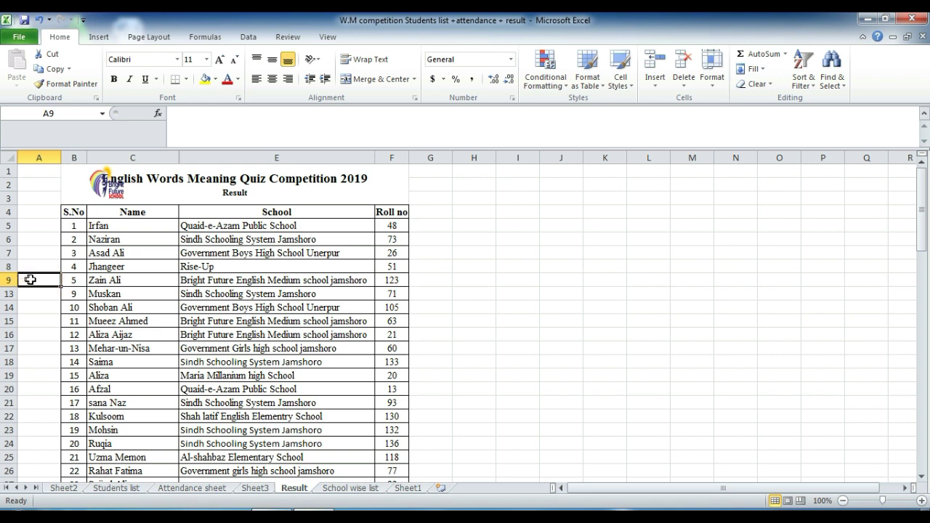
{"action": "left_click_drag", "start_coordinate": [39, 281], "coordinate": [39, 293]}
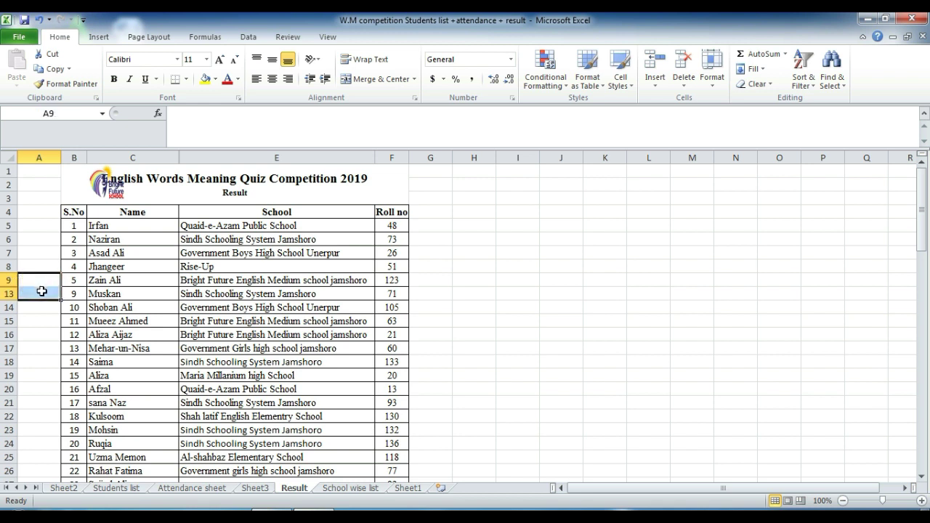
{"action": "left_click", "coordinate": [712, 78]}
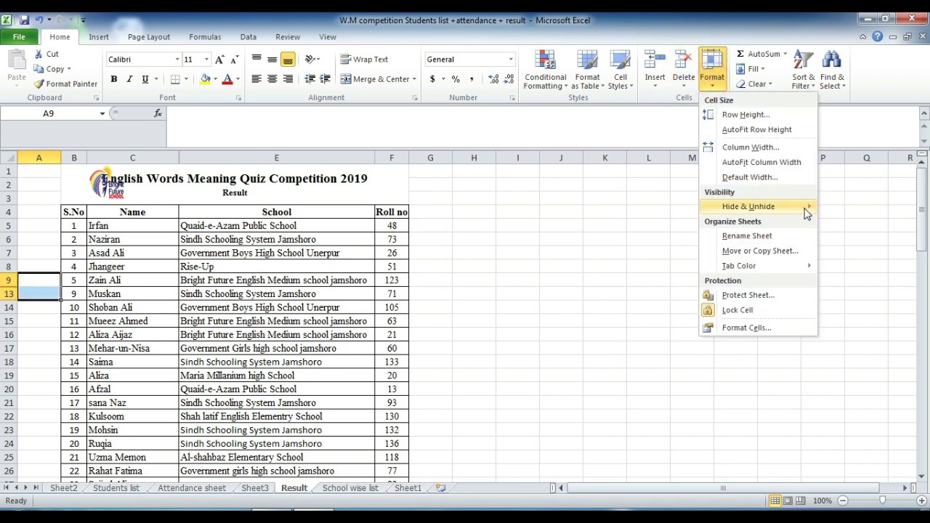
{"action": "mouse_move", "coordinate": [799, 206]}
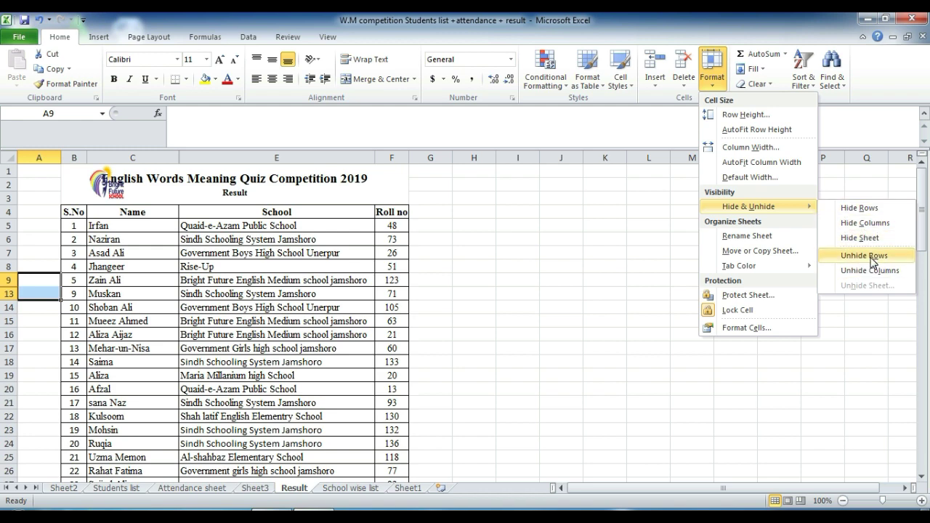
{"action": "left_click", "coordinate": [869, 256]}
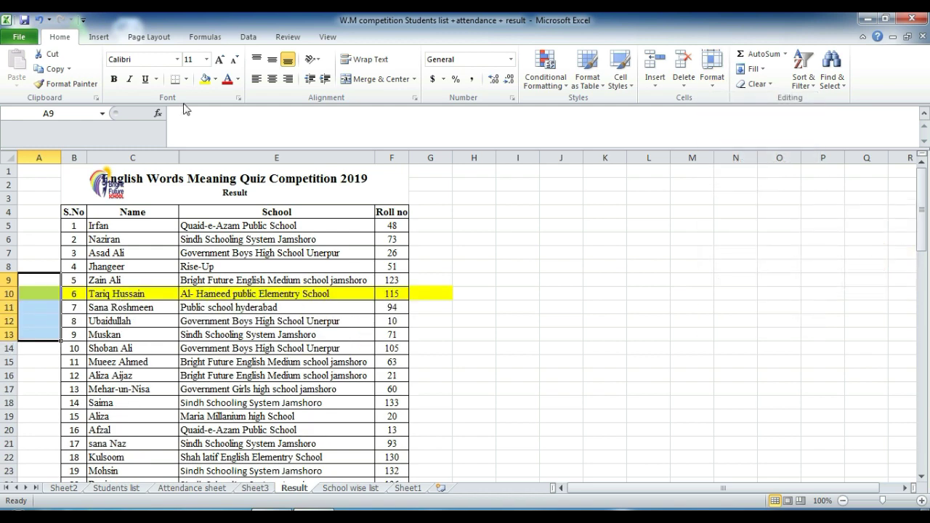
Step: Select columns C through E and try Unhide Columns
{"action": "left_click", "coordinate": [139, 155]}
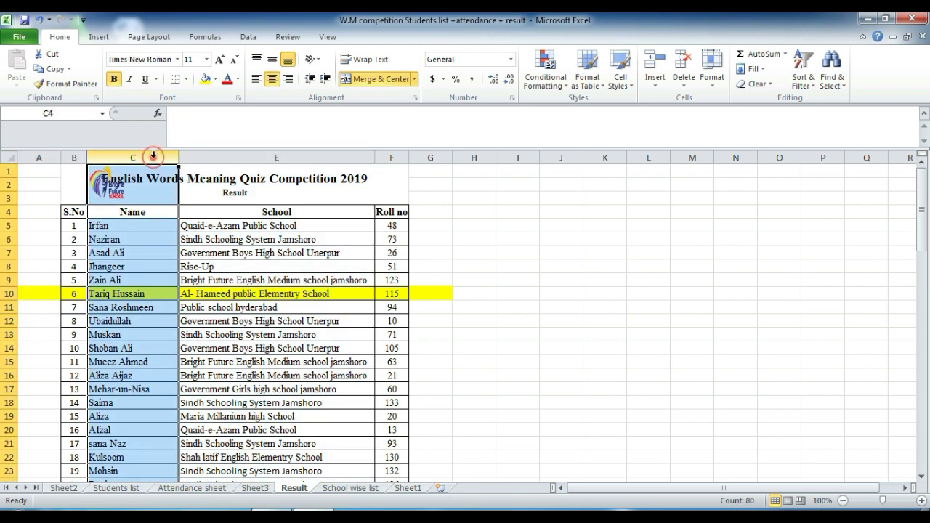
{"action": "left_click_drag", "start_coordinate": [155, 156], "coordinate": [247, 151]}
{"action": "left_click", "coordinate": [712, 72]}
{"action": "mouse_move", "coordinate": [799, 207]}
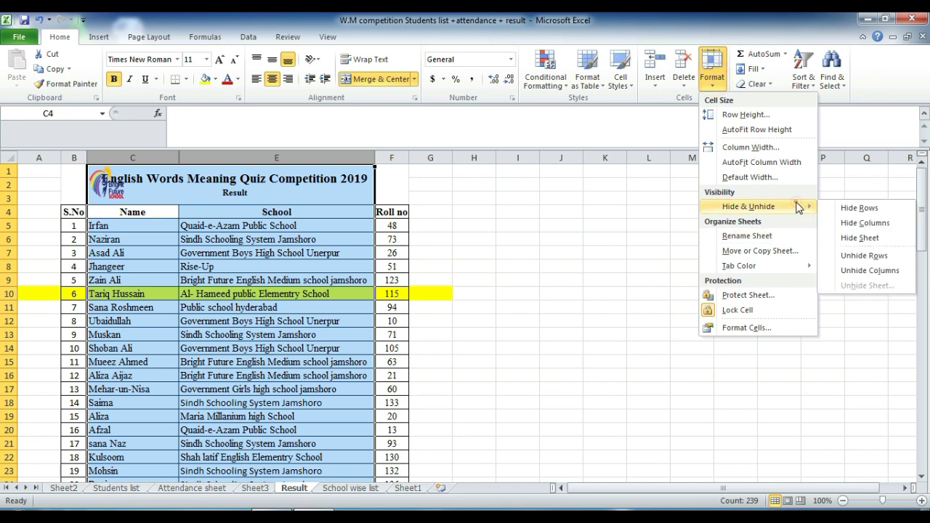
{"action": "left_click", "coordinate": [857, 270]}
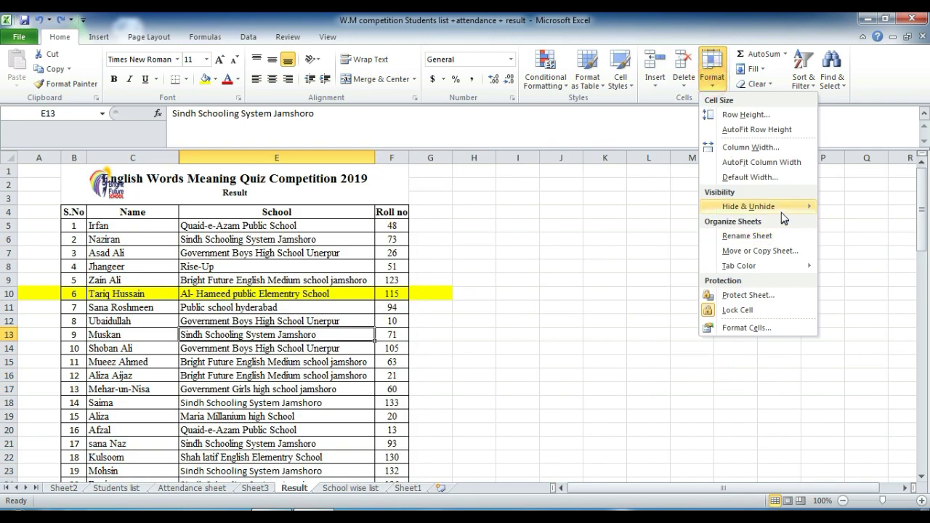
{"action": "mouse_move", "coordinate": [755, 206]}
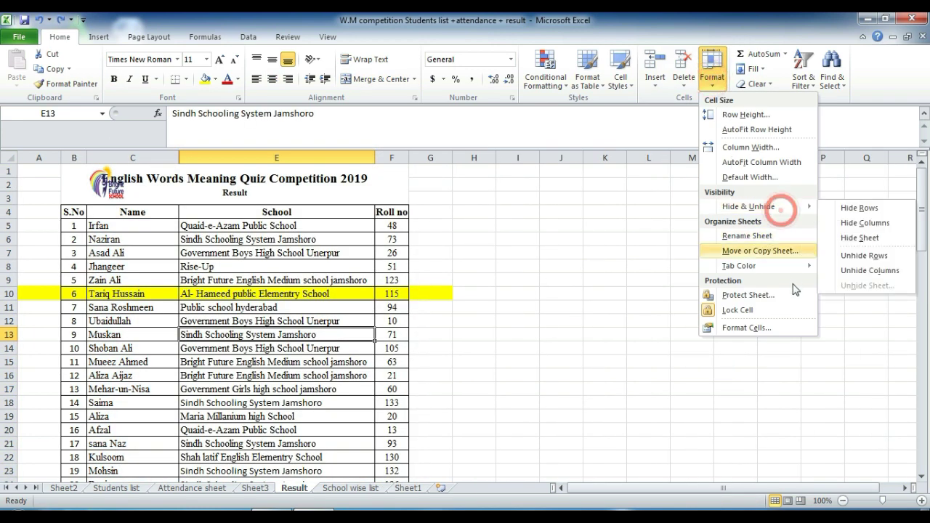
{"action": "left_click", "coordinate": [885, 279]}
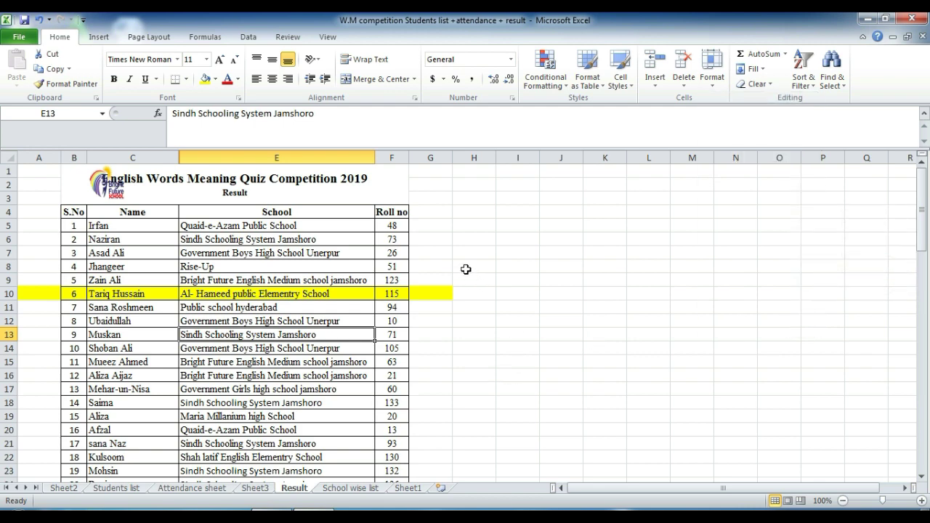
Step: Unhide the Father's Name column D from the C:E selection, then select cell I5
{"action": "left_click", "coordinate": [140, 157]}
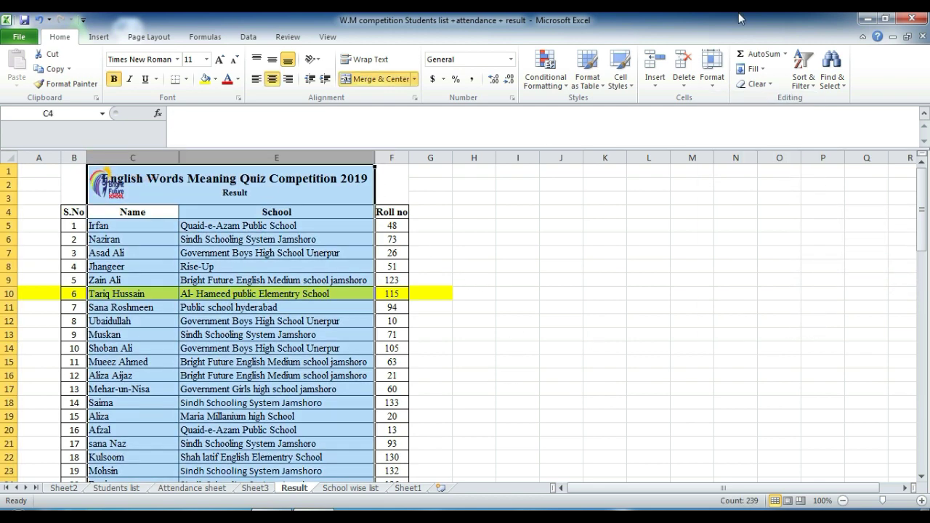
{"action": "left_click", "coordinate": [712, 72]}
{"action": "mouse_move", "coordinate": [778, 207]}
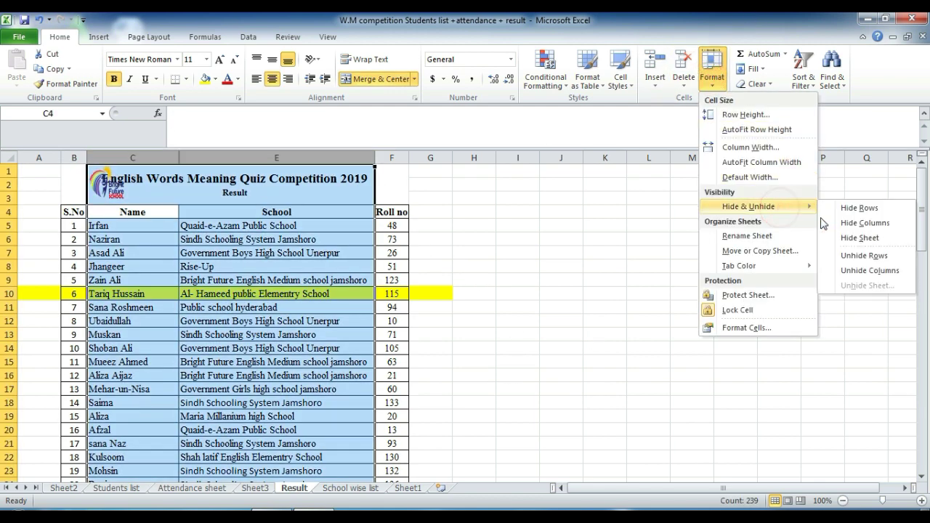
{"action": "left_click", "coordinate": [885, 271]}
{"action": "left_click", "coordinate": [621, 226]}
{"action": "left_click", "coordinate": [735, 69]}
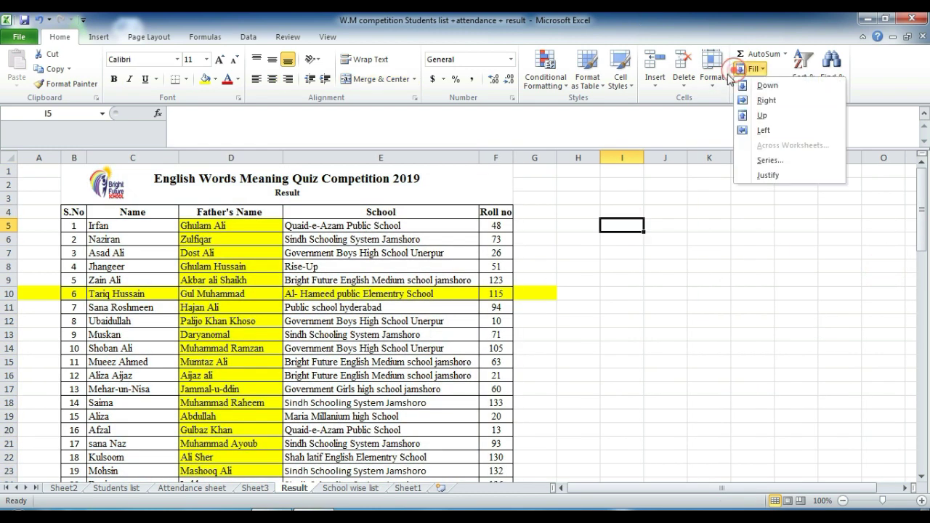
{"action": "left_click", "coordinate": [715, 75]}
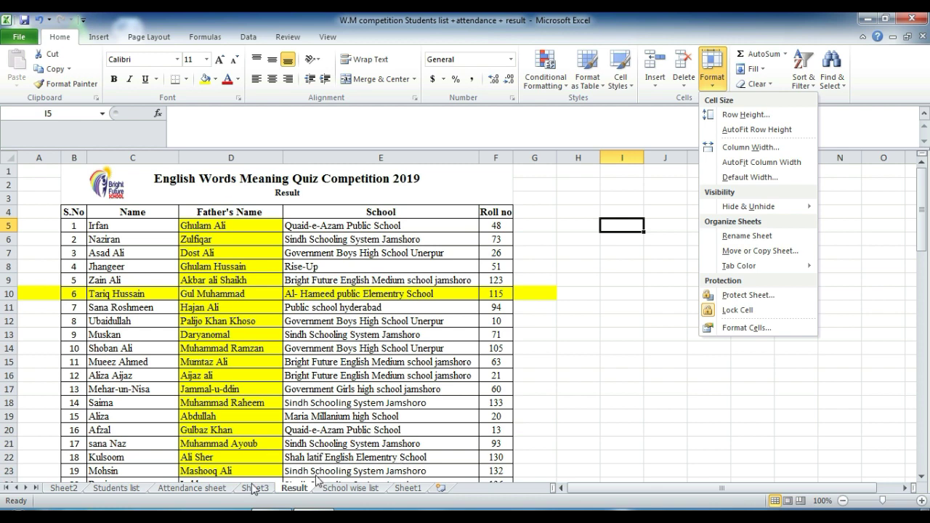
Step: Pick a tab colour for the Result sheet from Format > Tab Color
{"action": "left_click", "coordinate": [295, 488]}
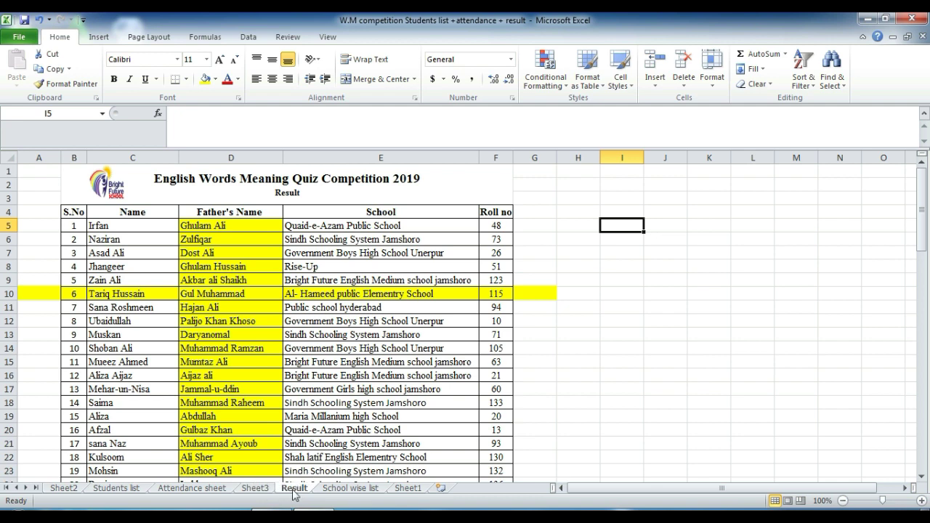
{"action": "right_click", "coordinate": [292, 489]}
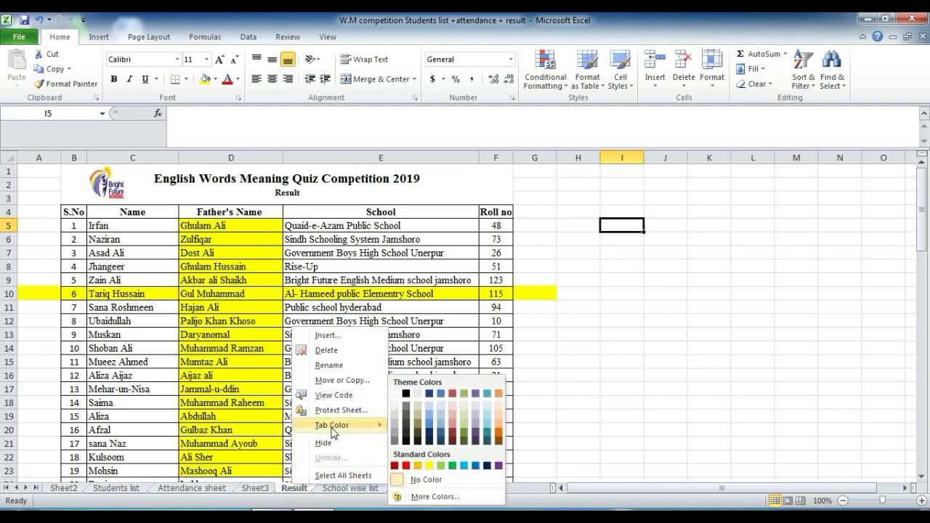
{"action": "left_click", "coordinate": [715, 78]}
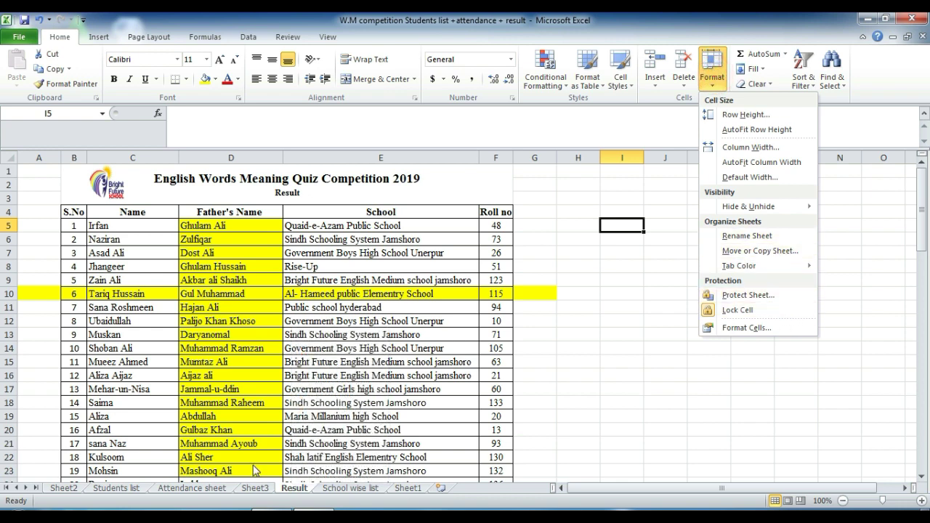
{"action": "left_click", "coordinate": [292, 491]}
{"action": "mouse_move", "coordinate": [291, 490]}
{"action": "left_mouse_down"}
{"action": "mouse_move", "coordinate": [202, 491]}
{"action": "mouse_move", "coordinate": [293, 499]}
{"action": "left_mouse_up"}
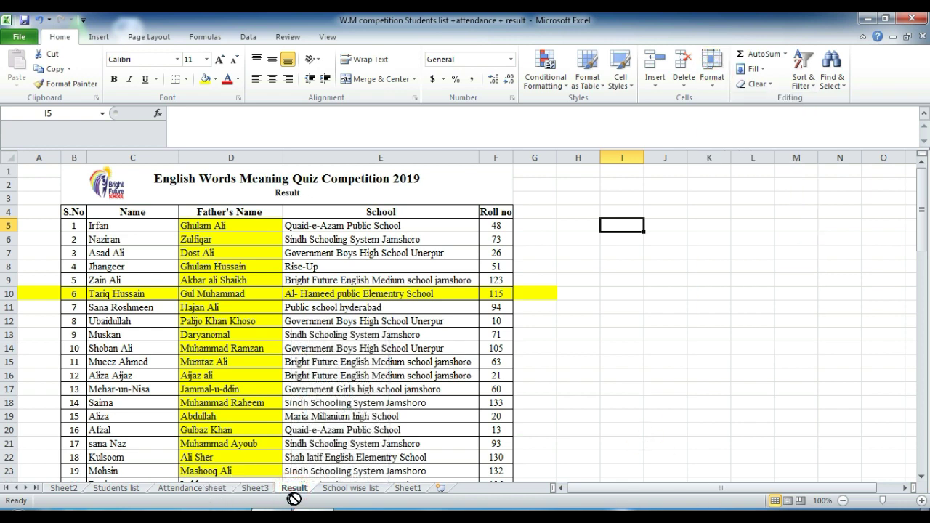
{"action": "left_click", "coordinate": [712, 73]}
{"action": "mouse_move", "coordinate": [763, 265]}
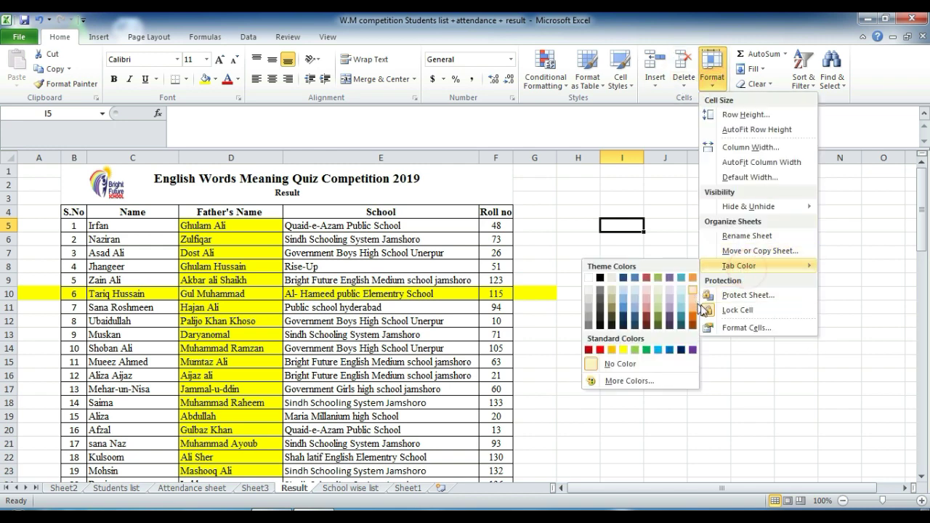
{"action": "left_click", "coordinate": [669, 320]}
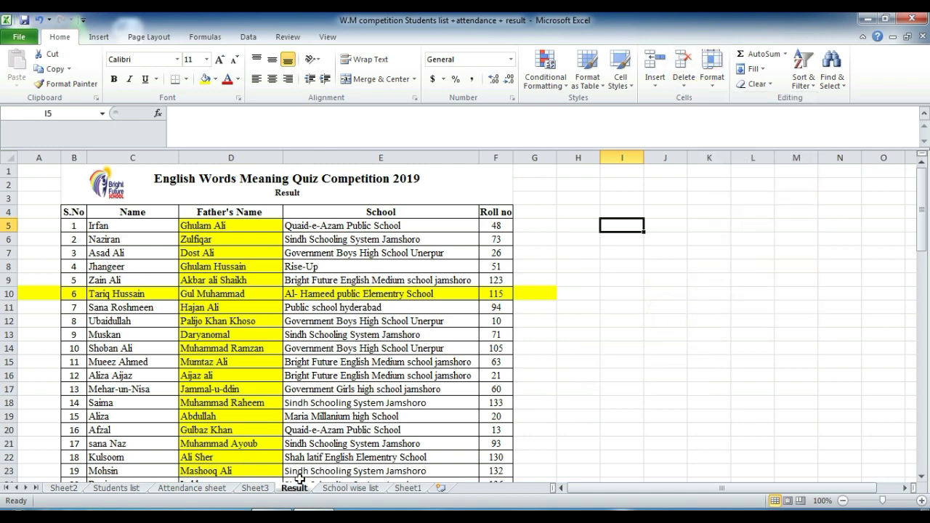
Step: Colour the Sheet3 tab red and go back to the Result sheet
{"action": "left_click", "coordinate": [256, 488]}
{"action": "left_click", "coordinate": [756, 83]}
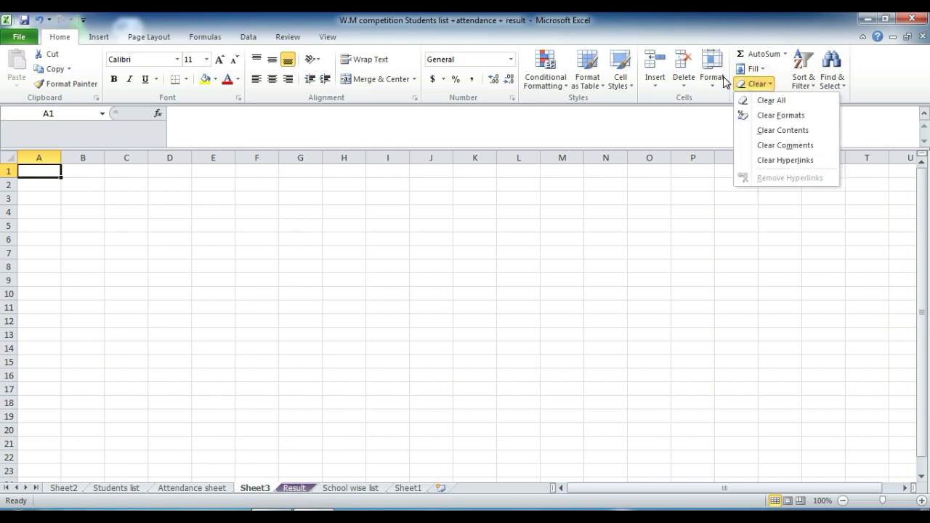
{"action": "left_click", "coordinate": [724, 82]}
{"action": "left_click", "coordinate": [763, 265]}
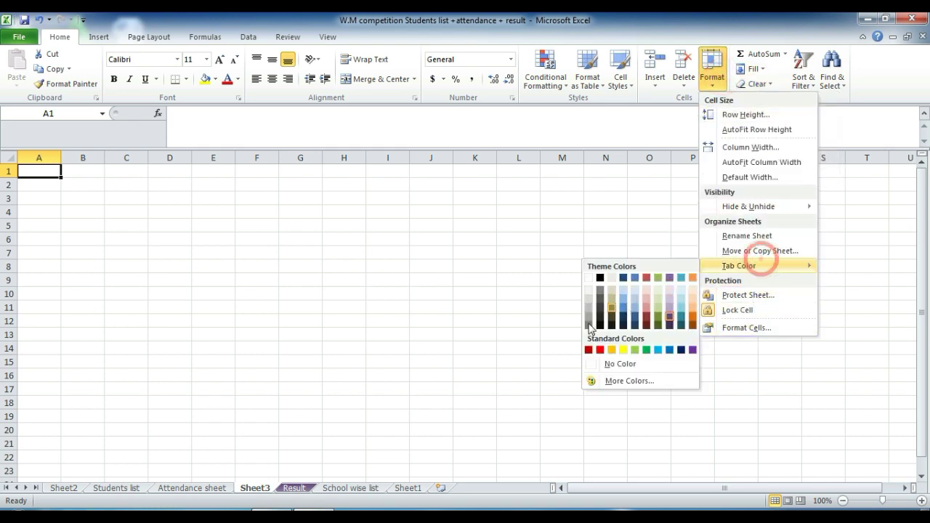
{"action": "left_click", "coordinate": [599, 350]}
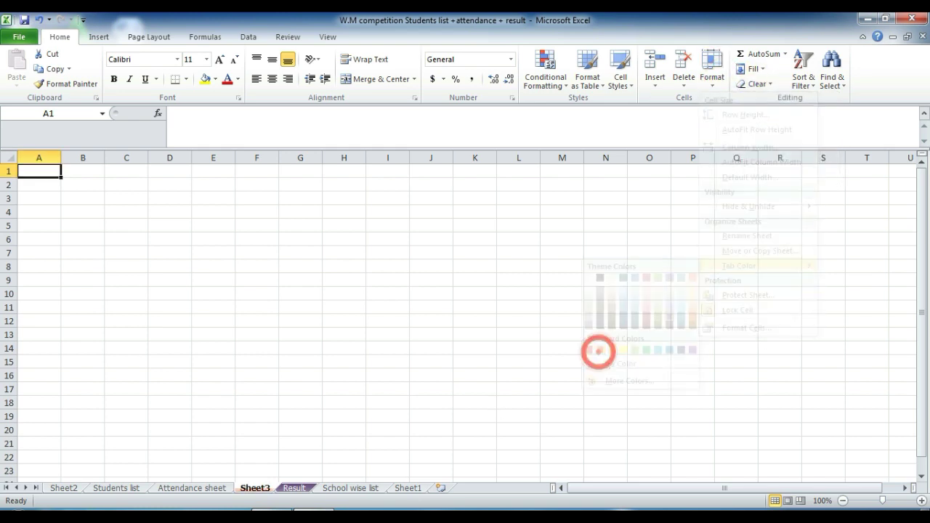
{"action": "left_click", "coordinate": [294, 488]}
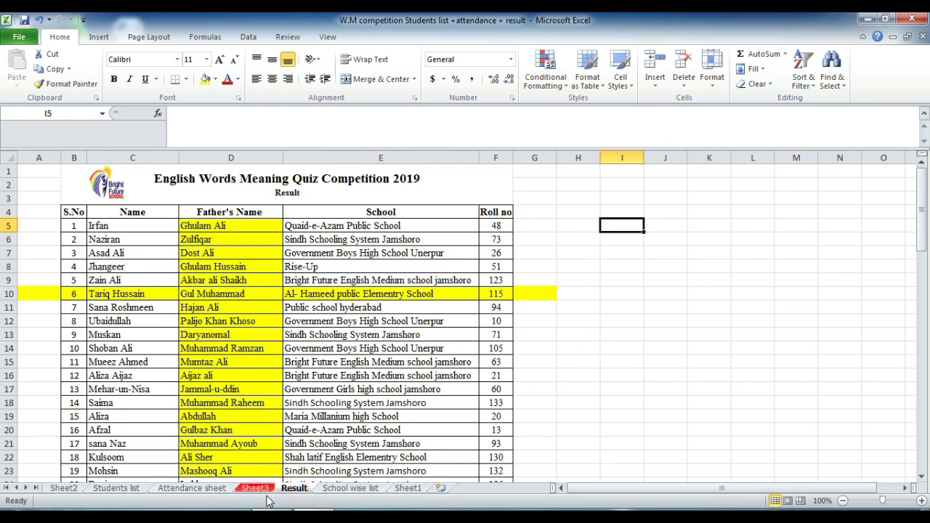
{"action": "left_click", "coordinate": [712, 73]}
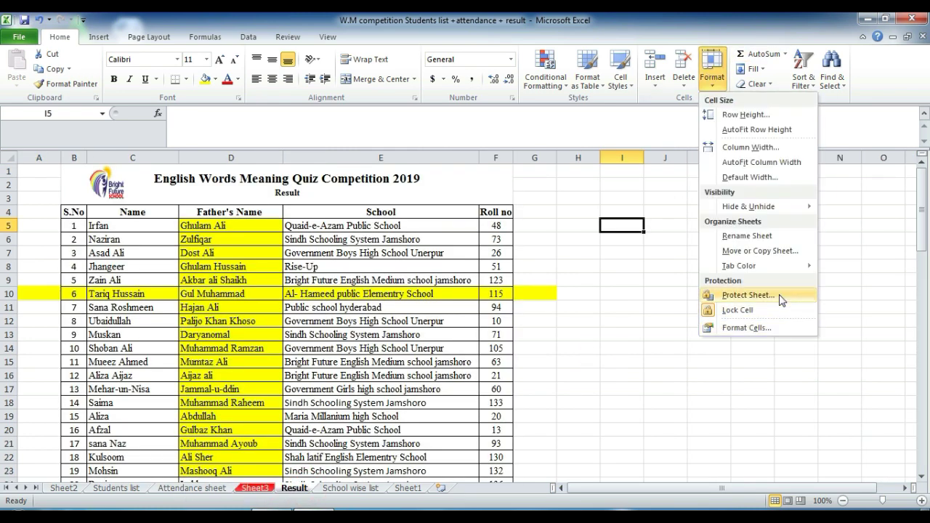
Step: Password-protect the Result sheet, re-entering the confirmation password after a mismatch warning
{"action": "left_click", "coordinate": [781, 298]}
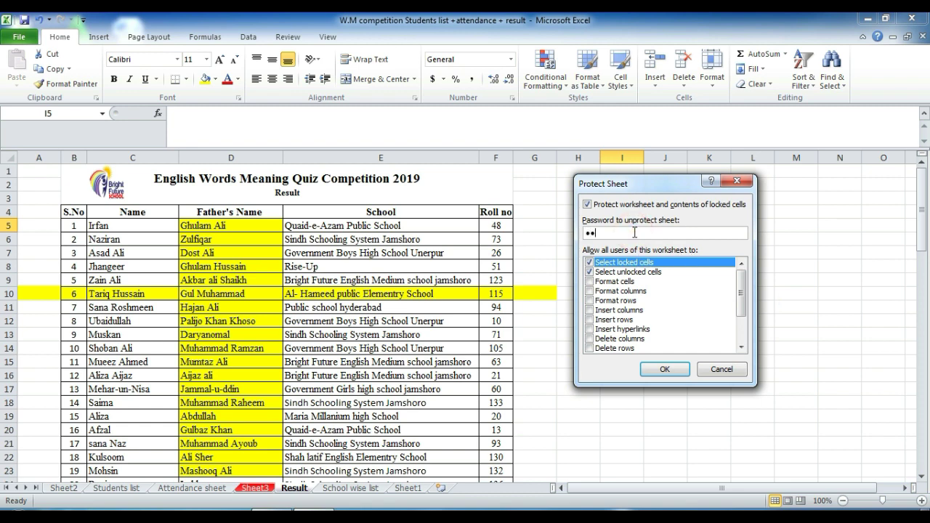
{"action": "key", "text": "Return"}
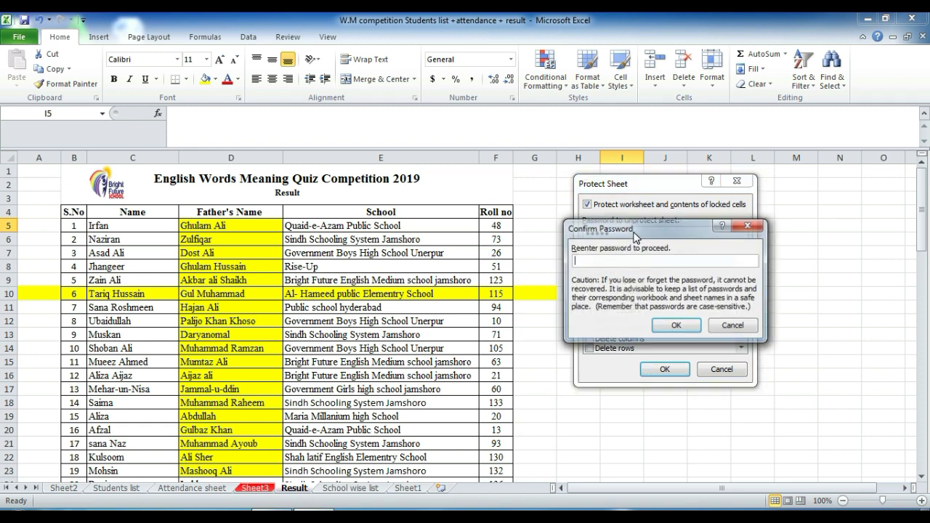
{"action": "key", "text": "Return"}
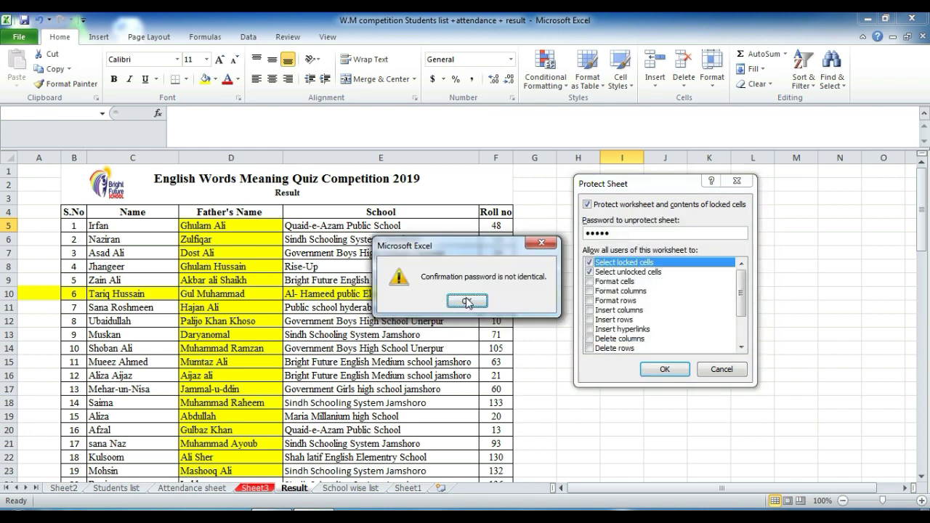
{"action": "left_click", "coordinate": [467, 301]}
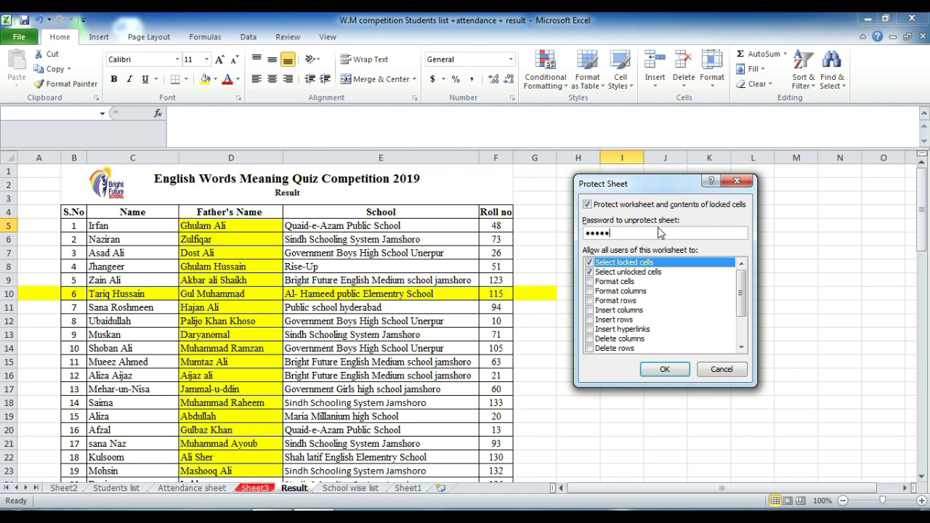
{"action": "key", "text": "Return"}
{"action": "type", "text": "1"}
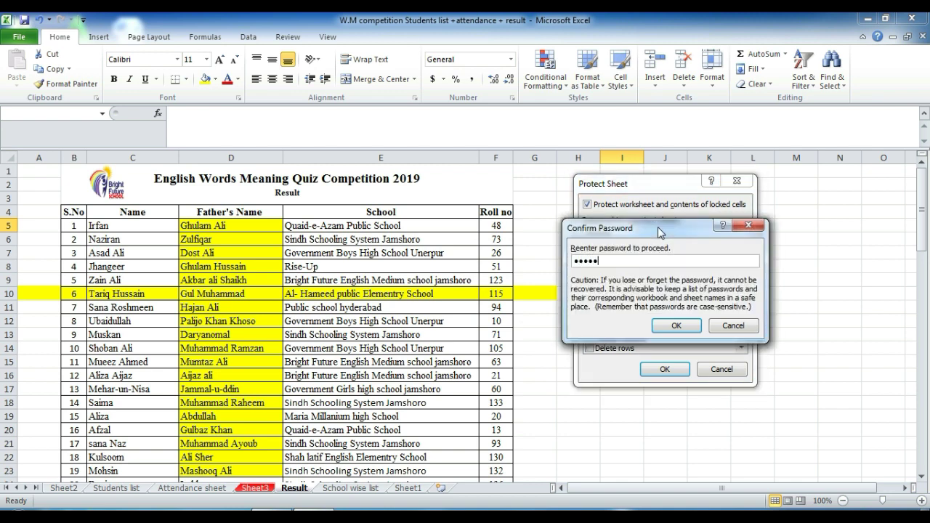
{"action": "type", "text": "2345"}
{"action": "key", "text": "Return"}
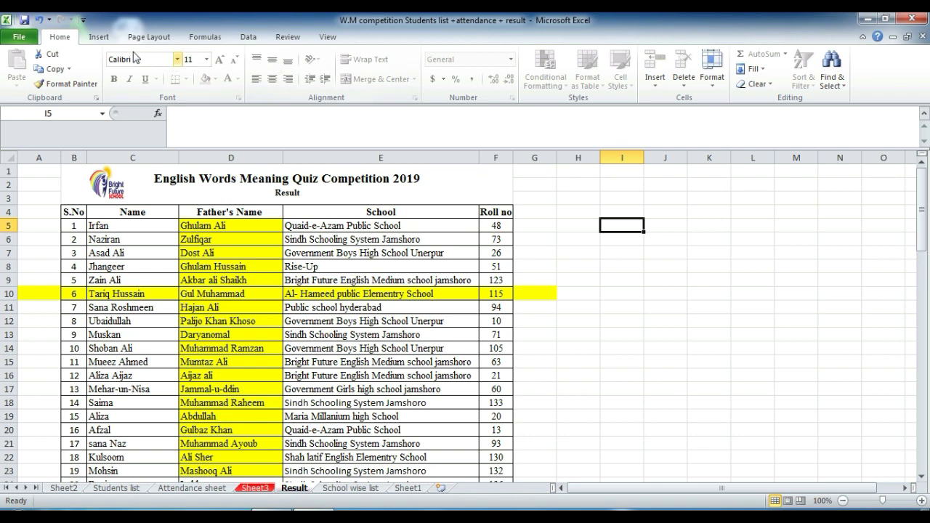
Step: Open the Unprotect Sheet password prompt for the Result sheet to test it
{"action": "key", "text": "alt+f"}
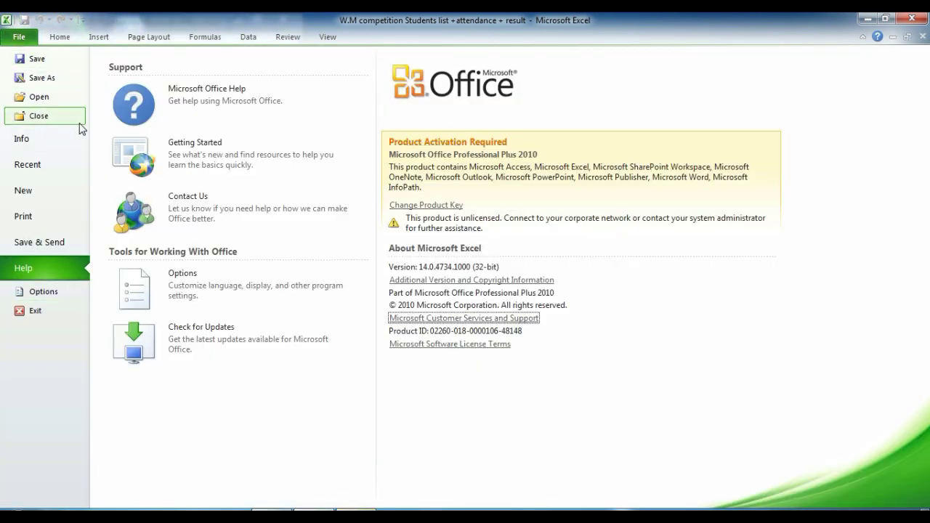
{"action": "key", "text": "Escape"}
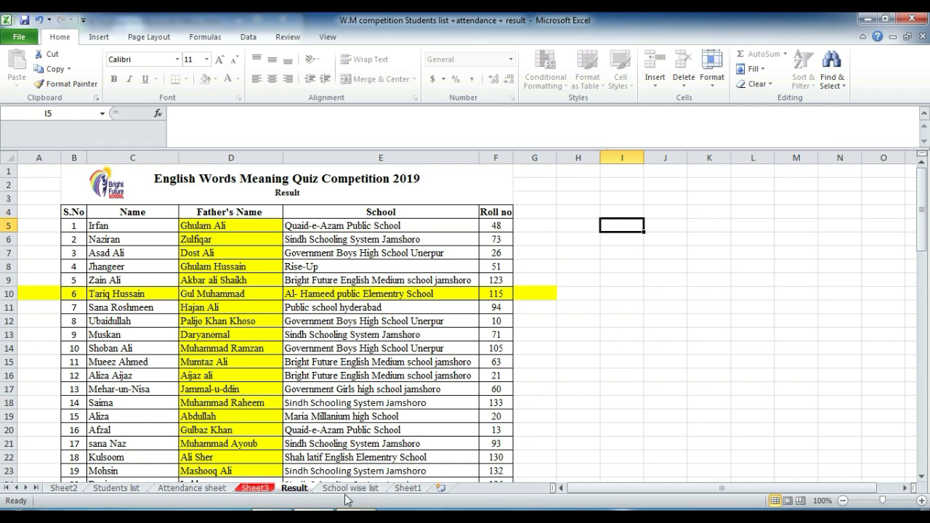
{"action": "right_click", "coordinate": [294, 490]}
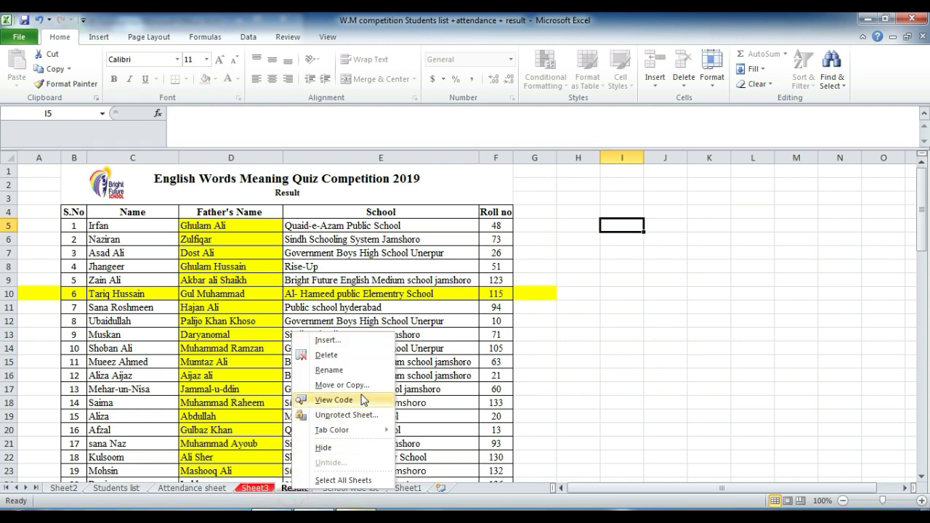
{"action": "left_click", "coordinate": [346, 415]}
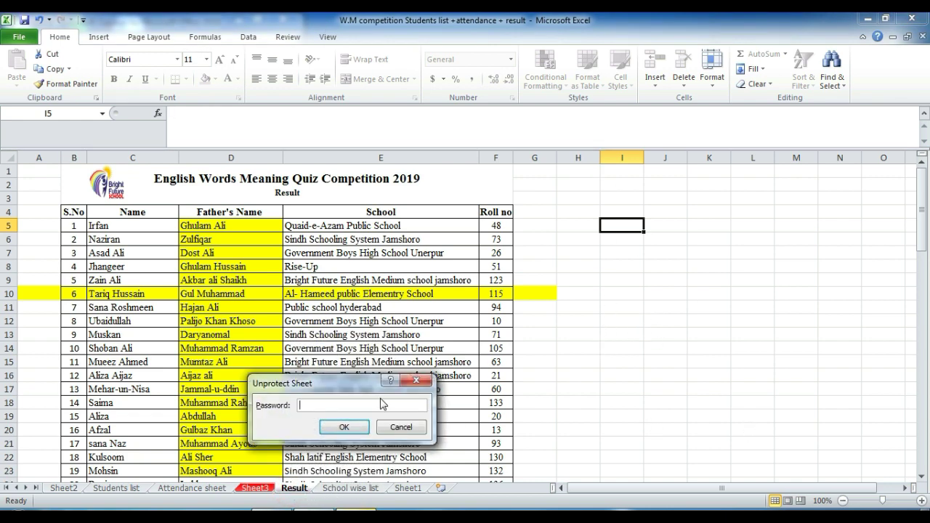
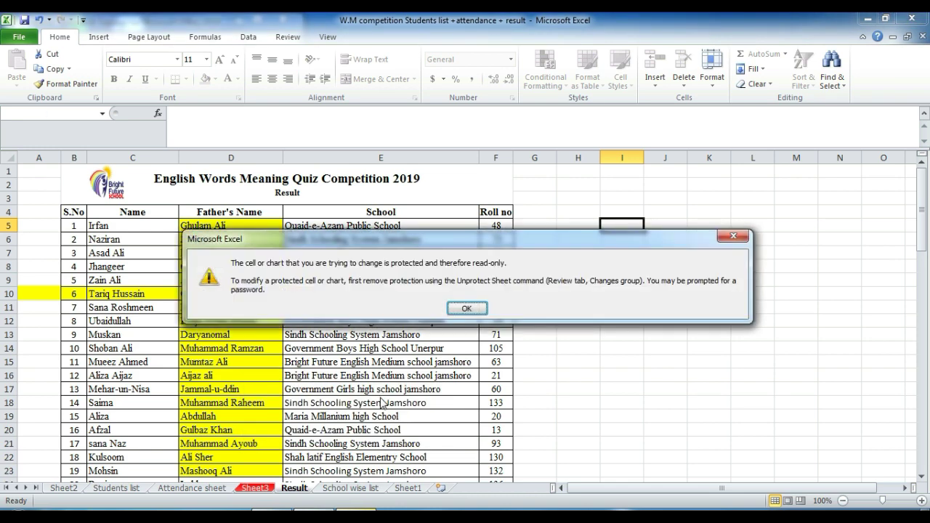
Step: Dismiss the protected-cell warning and unprotect the Result sheet with its password
{"action": "key", "text": "Return"}
{"action": "right_click", "coordinate": [292, 491]}
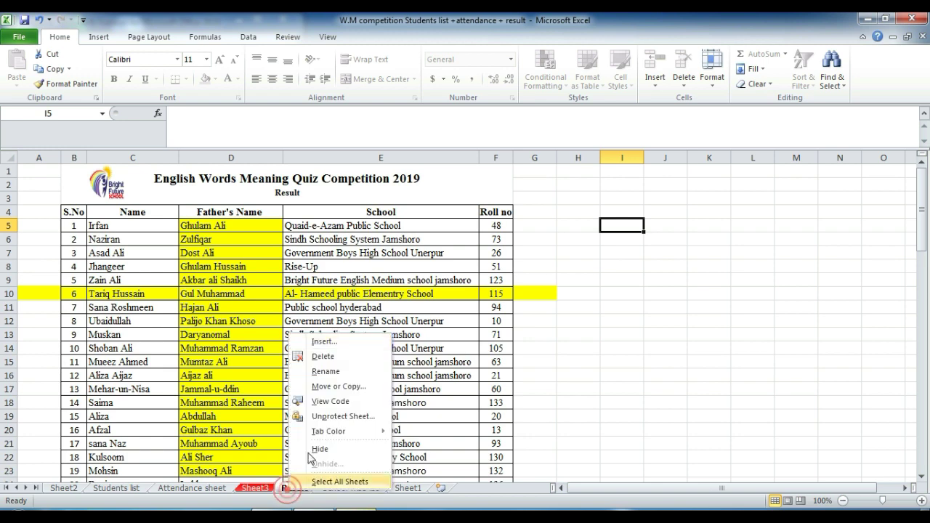
{"action": "left_click", "coordinate": [326, 413]}
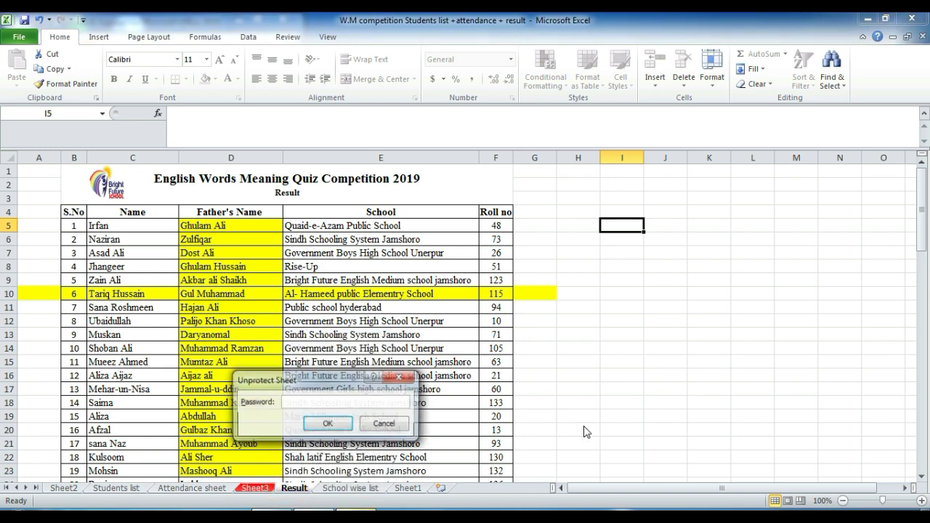
{"action": "type", "text": "•"}
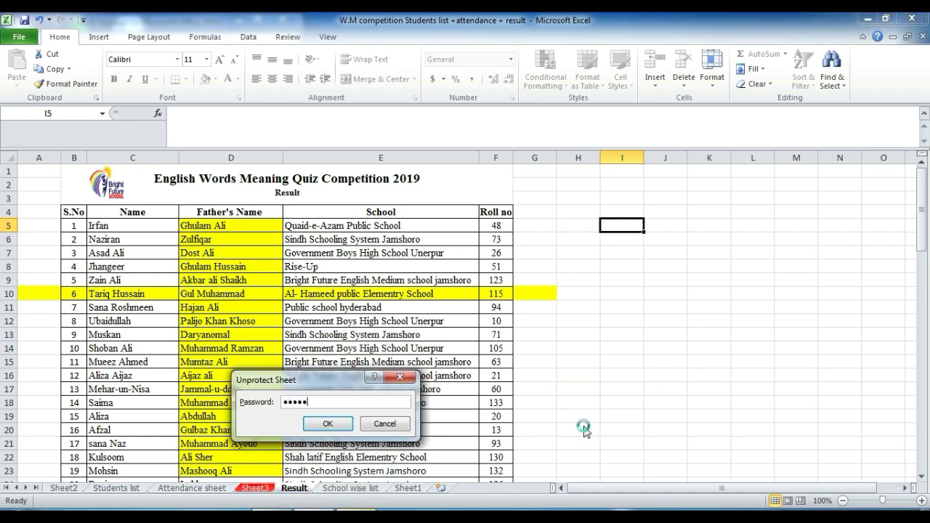
{"action": "type", "text": "••••"}
{"action": "key", "text": "Return"}
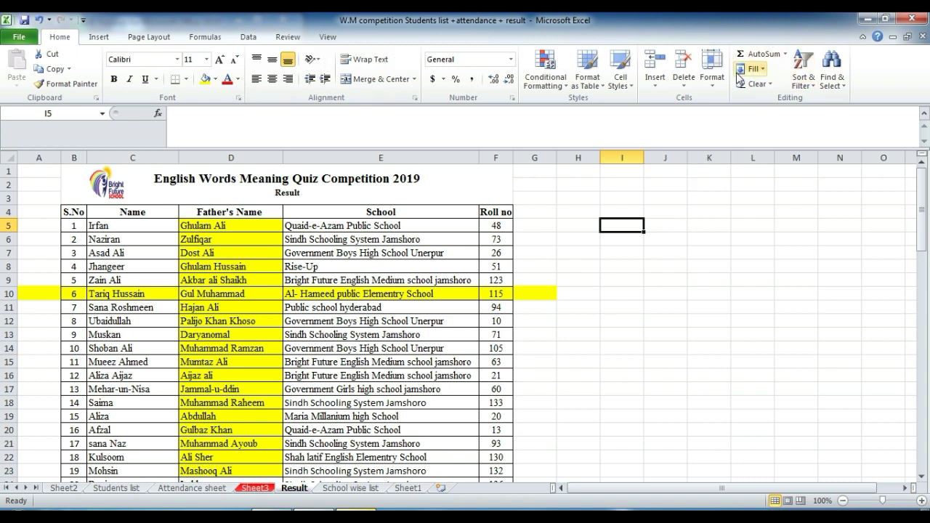
{"action": "left_click", "coordinate": [710, 81]}
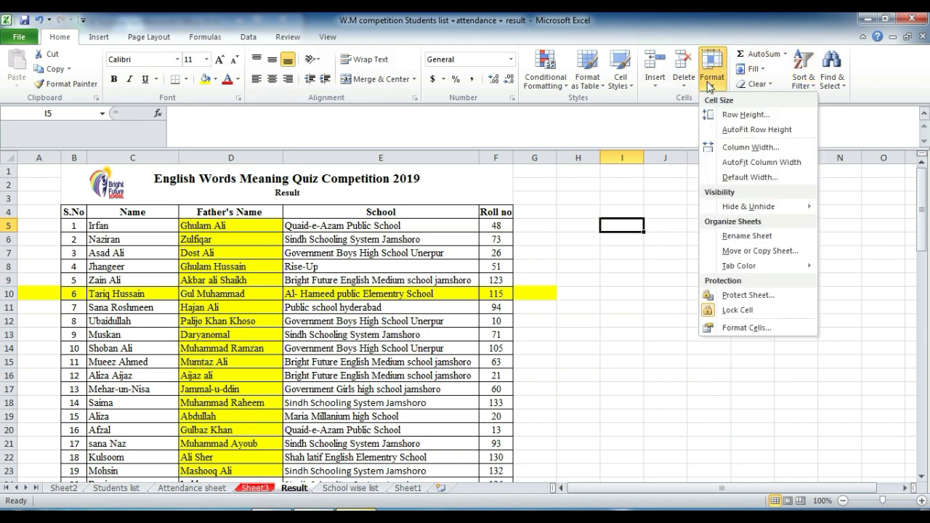
{"action": "left_click", "coordinate": [742, 328]}
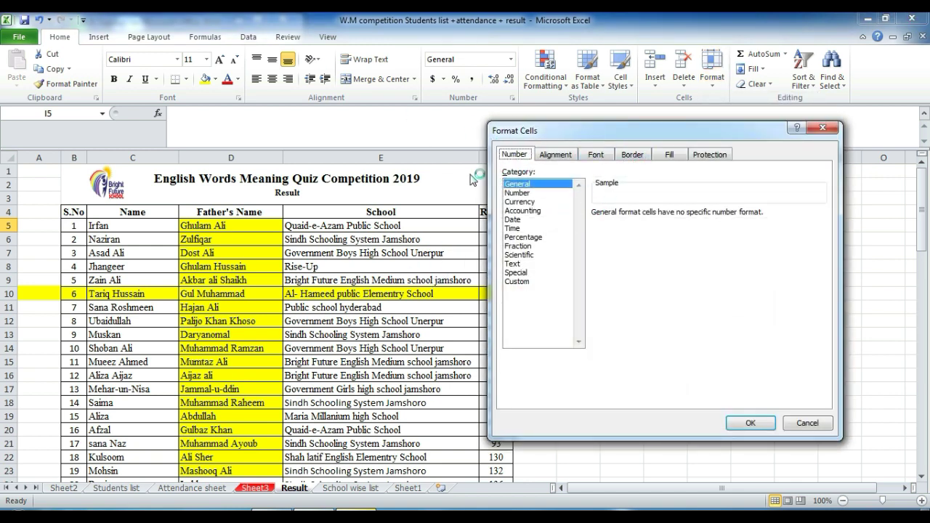
{"action": "left_click", "coordinate": [556, 154]}
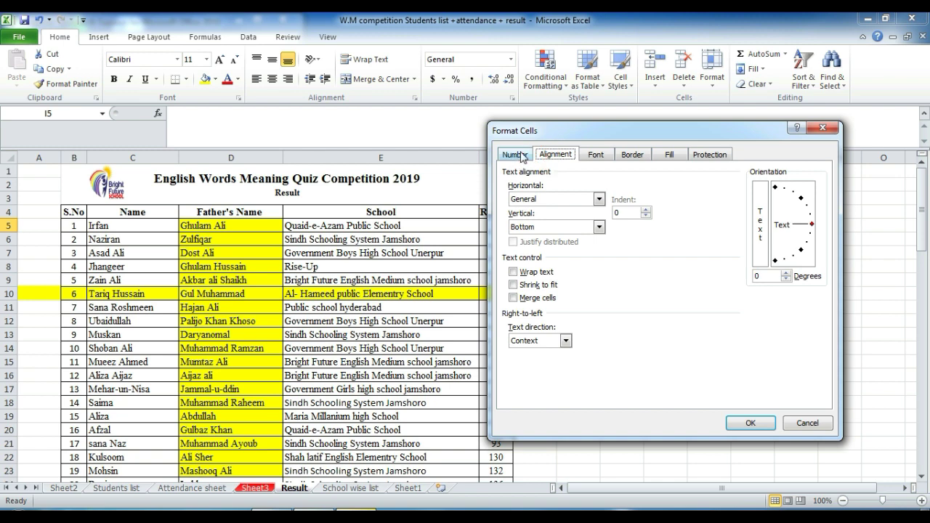
{"action": "left_click", "coordinate": [516, 155]}
{"action": "left_click", "coordinate": [559, 158]}
{"action": "left_click", "coordinate": [518, 154]}
{"action": "left_click", "coordinate": [822, 127]}
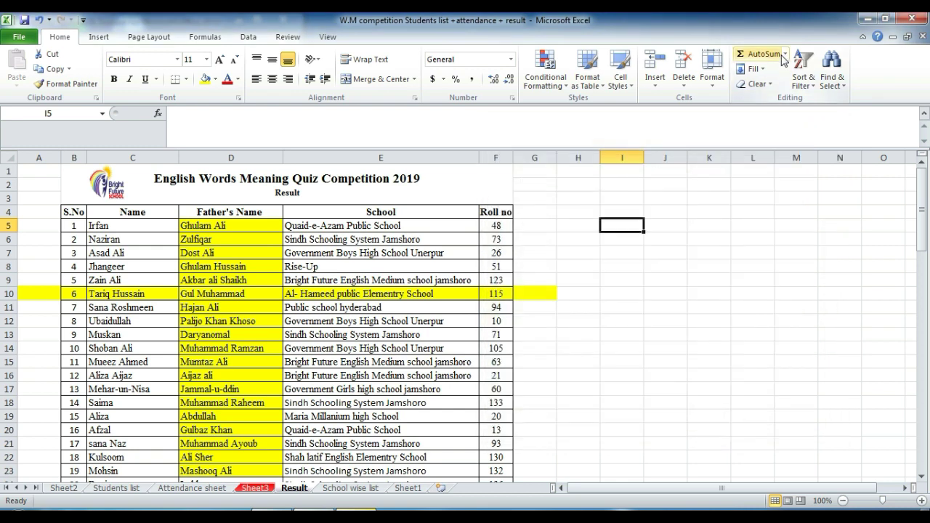
Step: Enter 10, 20, 20 in I5:I7 and AutoSum them into I10
{"action": "type", "text": "10"}
{"action": "key", "text": "Return"}
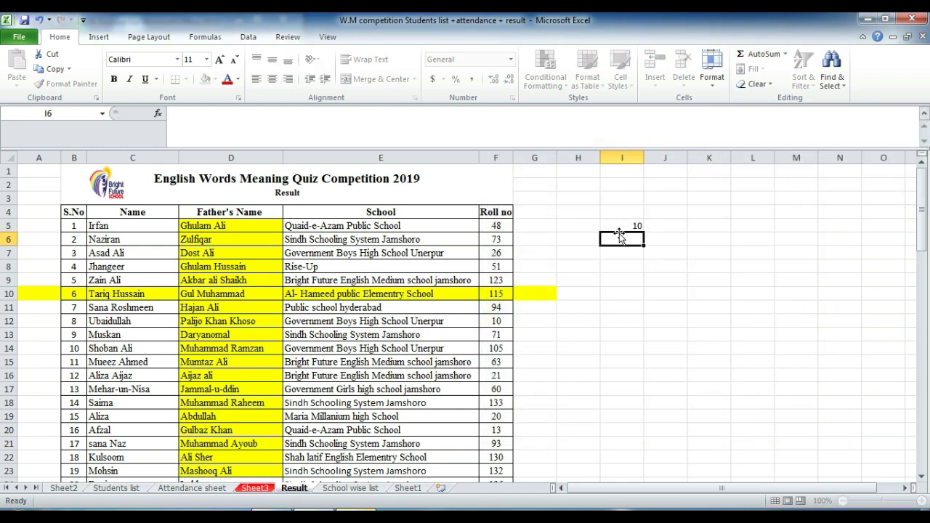
{"action": "type", "text": "20"}
{"action": "key", "text": "Return"}
{"action": "type", "text": "20"}
{"action": "key", "text": "Return"}
{"action": "left_click_drag", "start_coordinate": [619, 234], "coordinate": [633, 293]}
{"action": "left_click", "coordinate": [763, 53]}
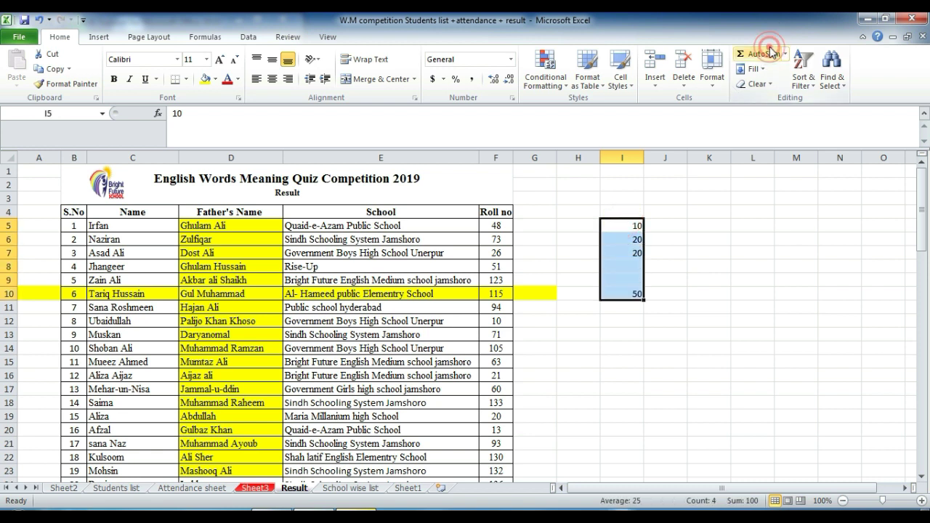
{"action": "left_click", "coordinate": [637, 291]}
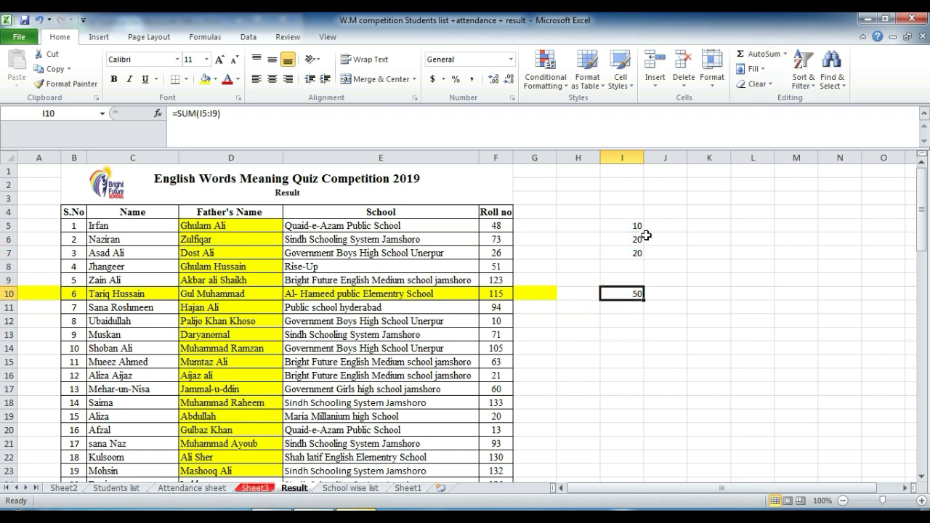
Step: Enter 10, 20, 20 in J5:J7 and sum them into J10 with Alt+=
{"action": "left_click", "coordinate": [667, 223]}
{"action": "type", "text": "10"}
{"action": "key", "text": "Return"}
{"action": "type", "text": "20"}
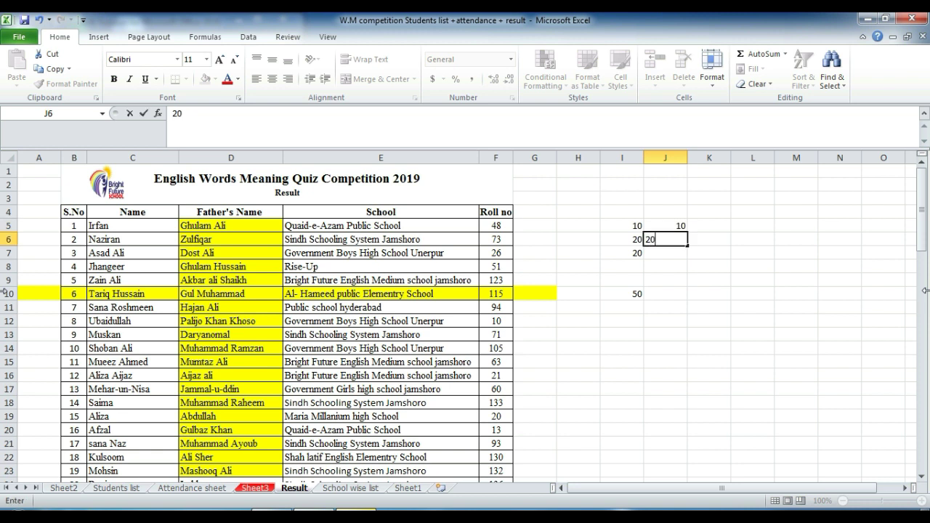
{"action": "key", "text": "Return"}
{"action": "type", "text": "20"}
{"action": "key", "text": "Return"}
{"action": "key", "text": "Up"}
{"action": "key", "text": "Up"}
{"action": "key", "text": "Up"}
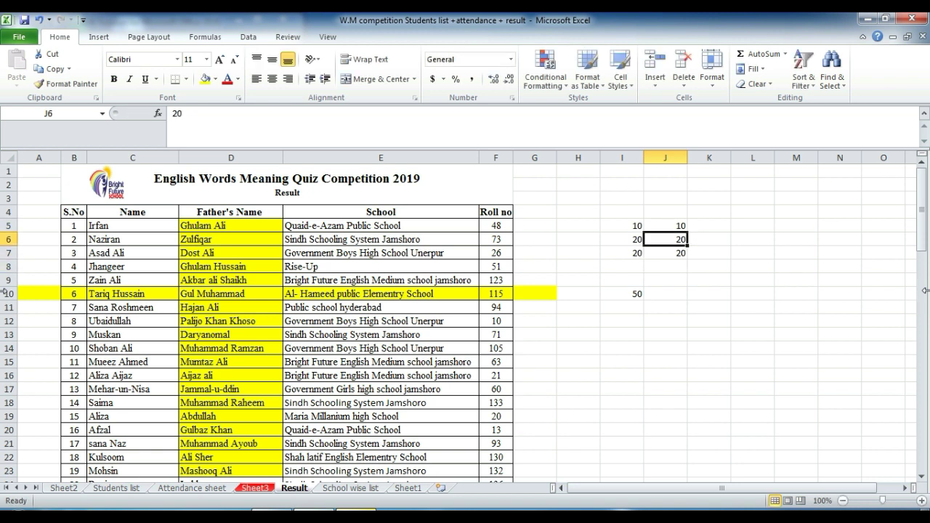
{"action": "key", "text": "shift+Down"}
{"action": "key", "text": "shift+Down"}
{"action": "key", "text": "shift+Down"}
{"action": "key", "text": "shift+Down"}
{"action": "key", "text": "shift+Down"}
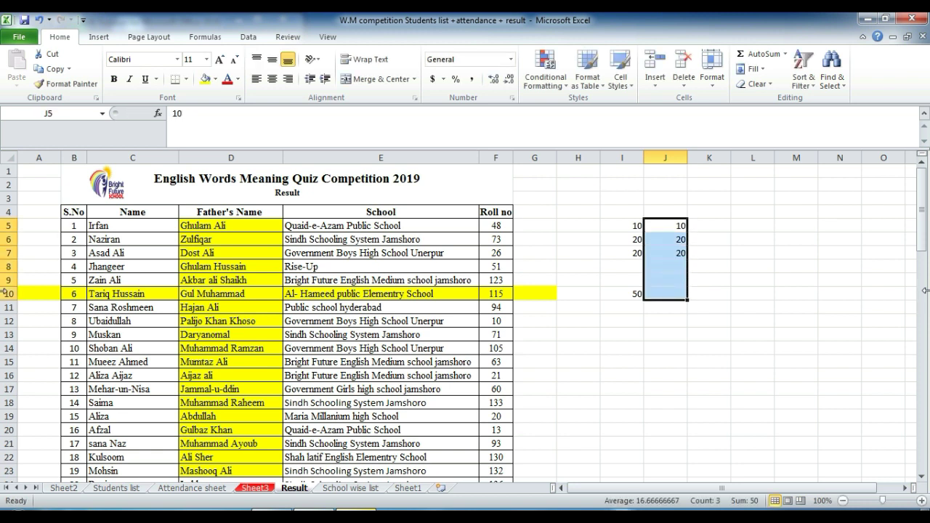
{"action": "key", "text": "alt+equal"}
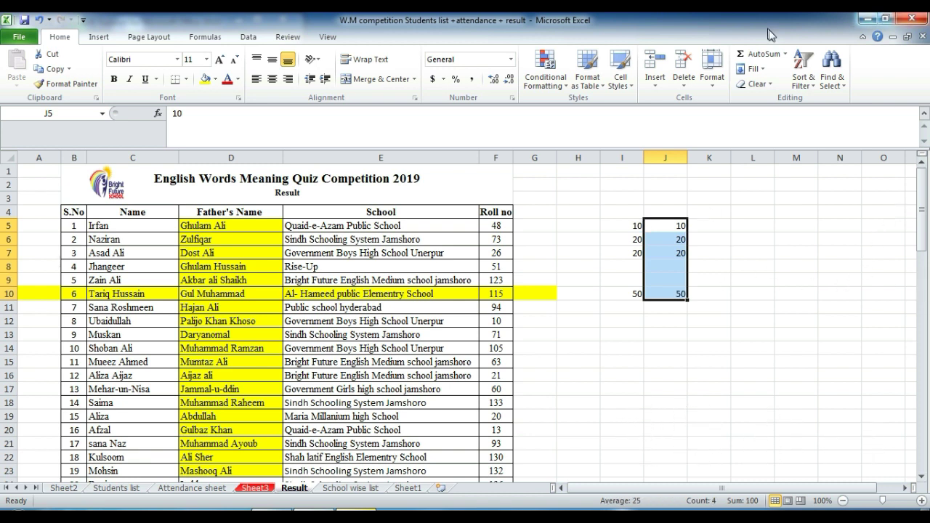
Step: Add the count of column J's numbers in J11 and their maximum in J12
{"action": "left_click", "coordinate": [785, 54]}
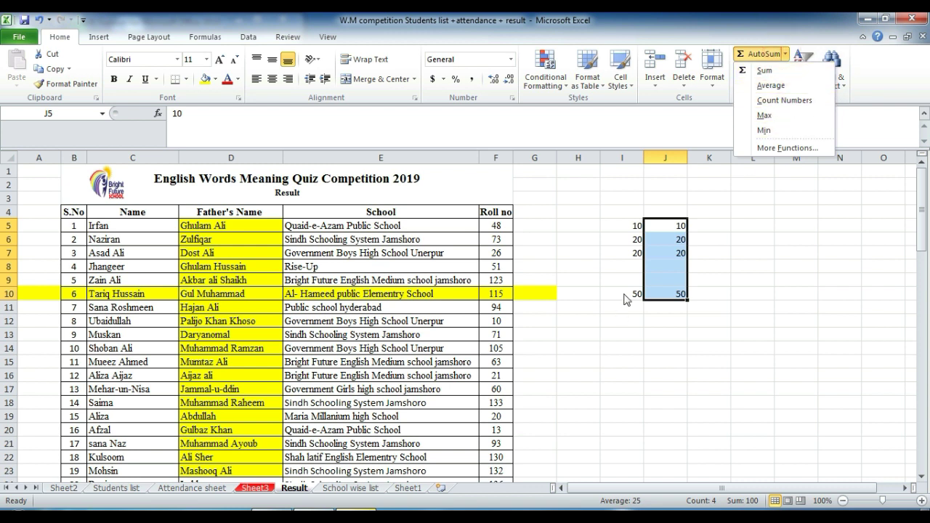
{"action": "left_click", "coordinate": [789, 101]}
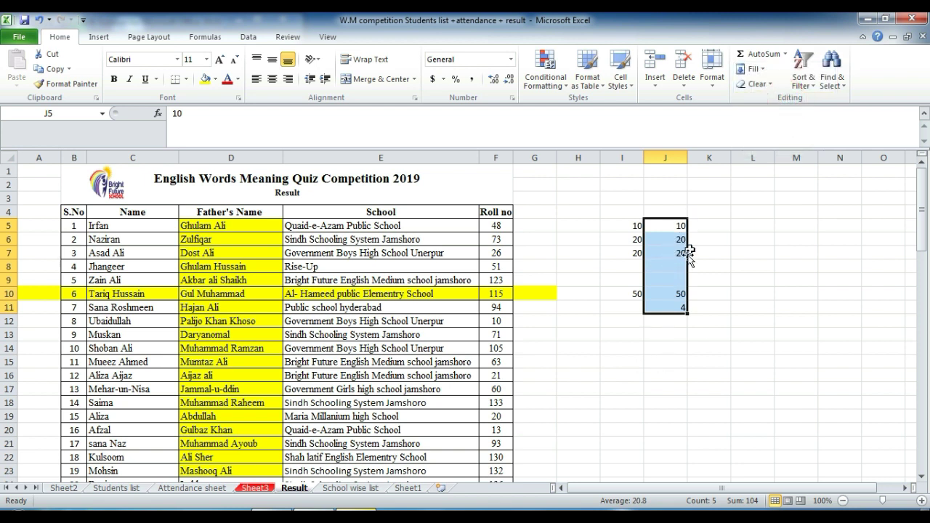
{"action": "left_click", "coordinate": [786, 56]}
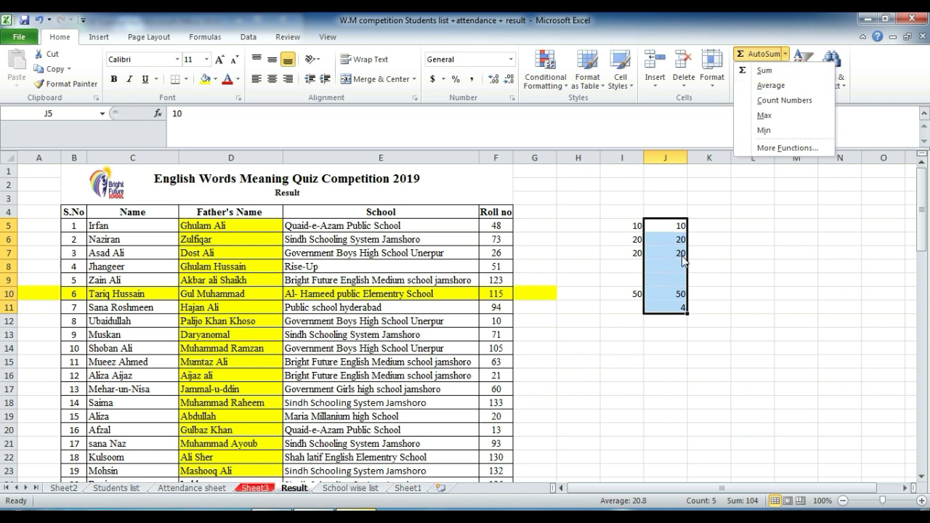
{"action": "left_click", "coordinate": [776, 117]}
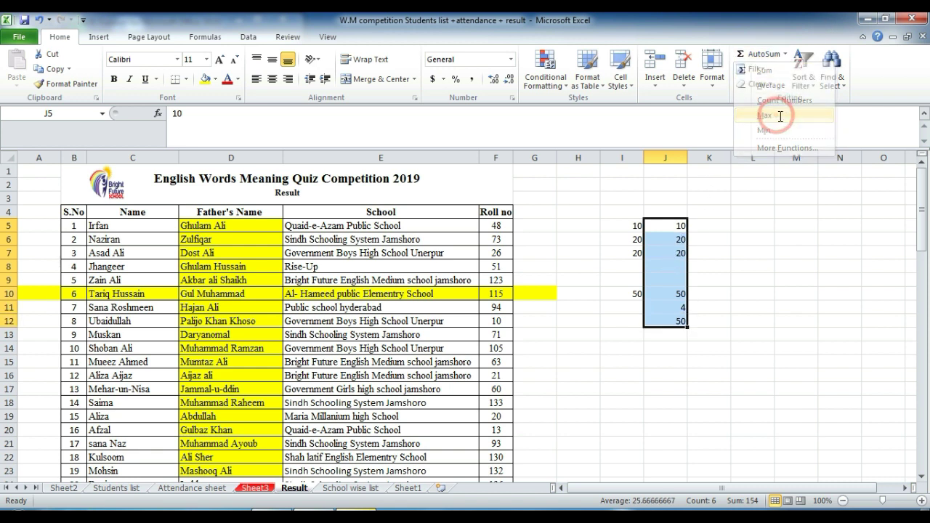
{"action": "left_click", "coordinate": [786, 54]}
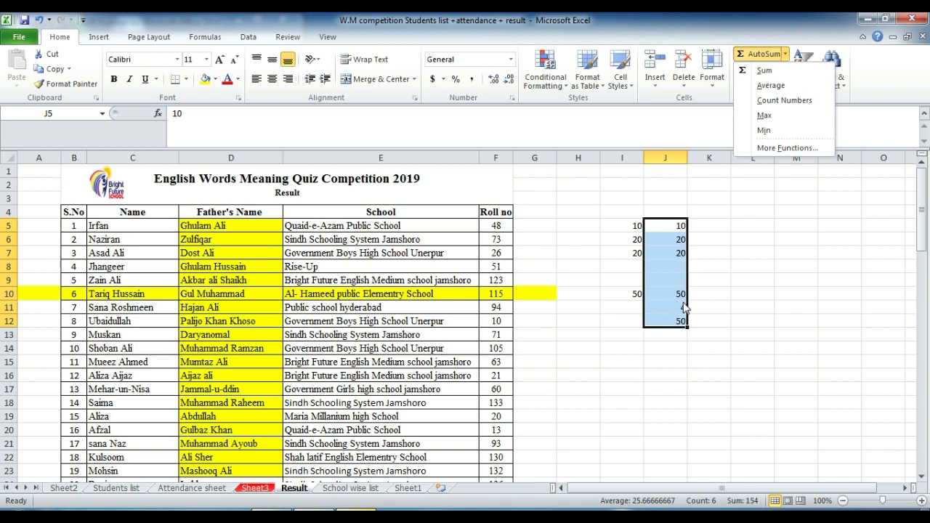
Step: Put the minimum of column J into J13 and again into J14
{"action": "left_click", "coordinate": [764, 131]}
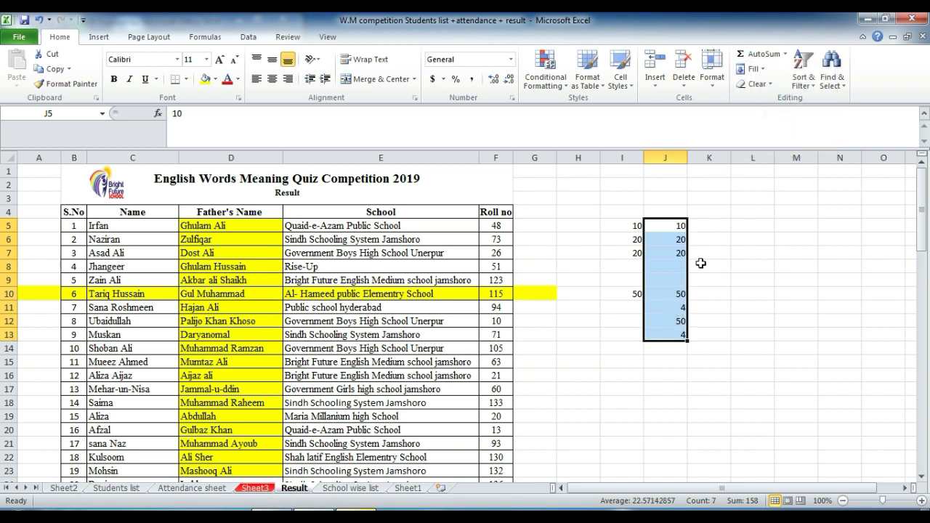
{"action": "left_click", "coordinate": [772, 55]}
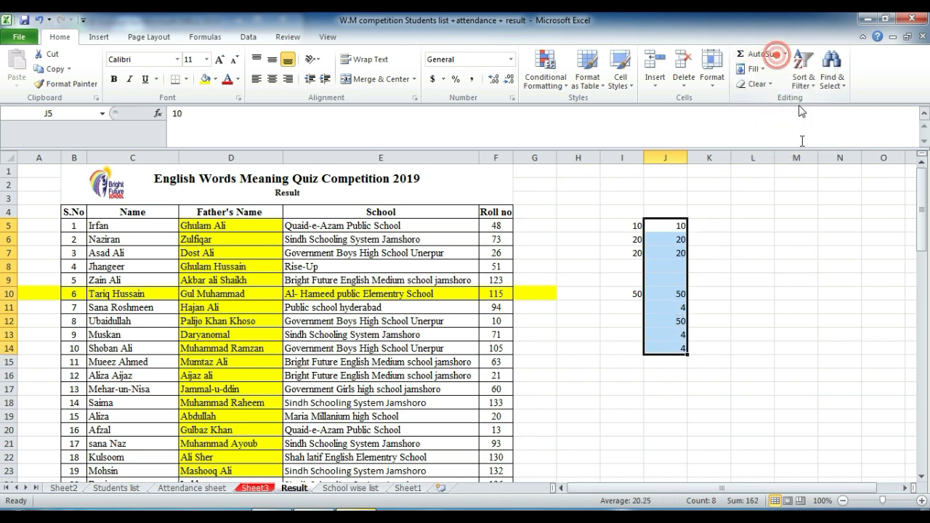
{"action": "left_click", "coordinate": [763, 69]}
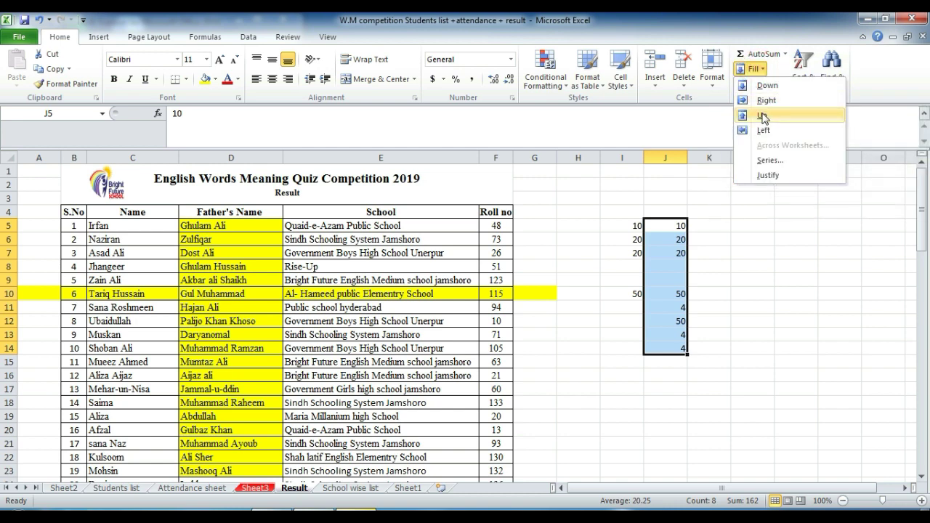
{"action": "left_click", "coordinate": [672, 217]}
Step: Type abc in K5 and fill it down through K16
{"action": "left_click", "coordinate": [712, 224]}
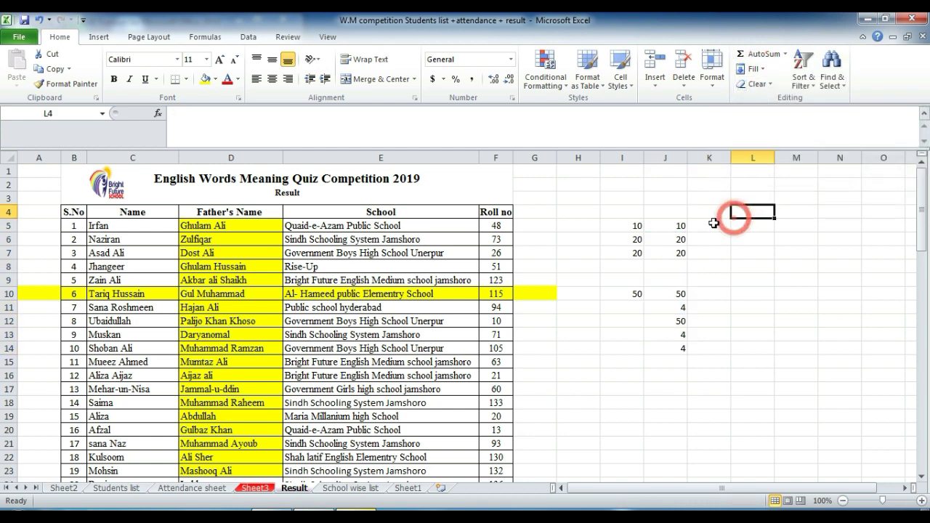
{"action": "type", "text": "abc"}
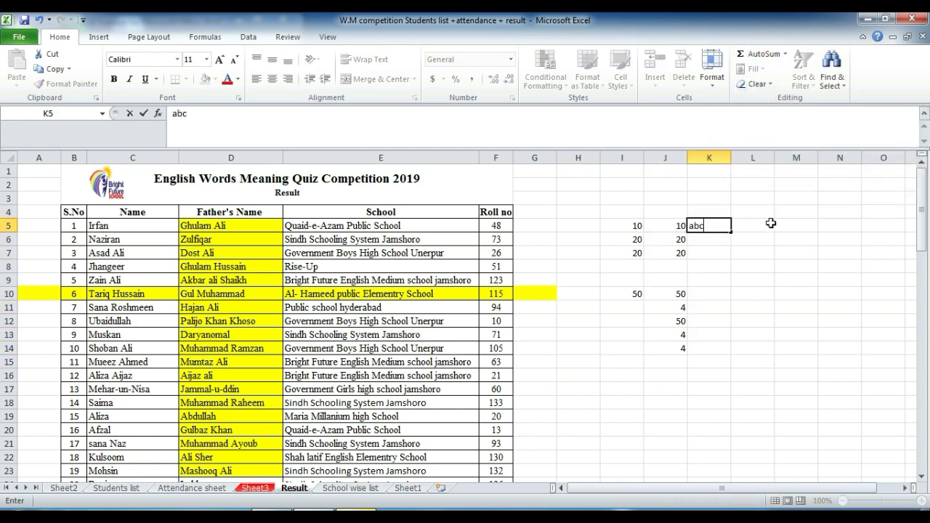
{"action": "key", "text": "shift+Down"}
{"action": "key", "text": "shift+Down"}
{"action": "key", "text": "shift+Down"}
{"action": "key", "text": "shift+Down"}
{"action": "key", "text": "shift+Down"}
{"action": "key", "text": "shift+Down"}
{"action": "key", "text": "shift+Down"}
{"action": "key", "text": "shift+Down"}
{"action": "key", "text": "shift+Down"}
{"action": "key", "text": "shift+Down"}
{"action": "key", "text": "shift+Down"}
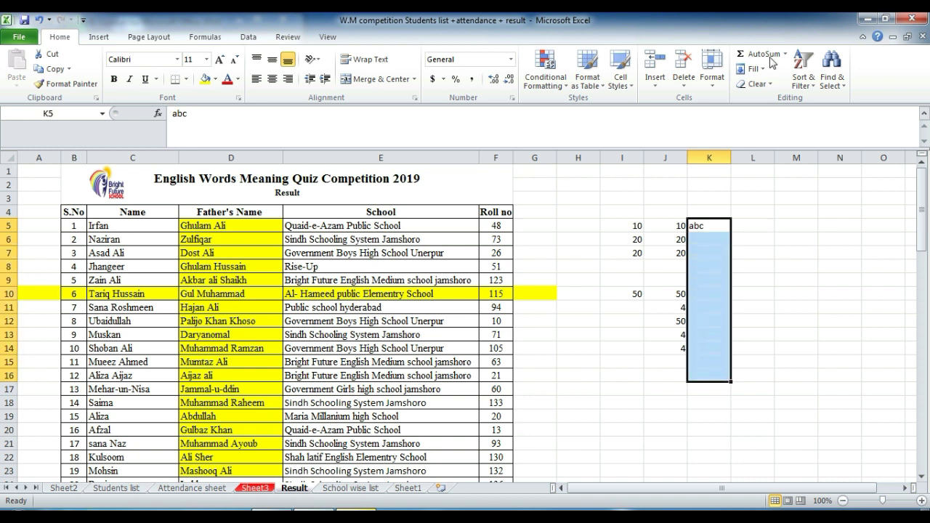
{"action": "left_click", "coordinate": [760, 69]}
{"action": "left_click", "coordinate": [763, 85]}
Step: Fill abc right across K5:M5 and up into K3 and K4
{"action": "left_click_drag", "start_coordinate": [712, 224], "coordinate": [816, 221]}
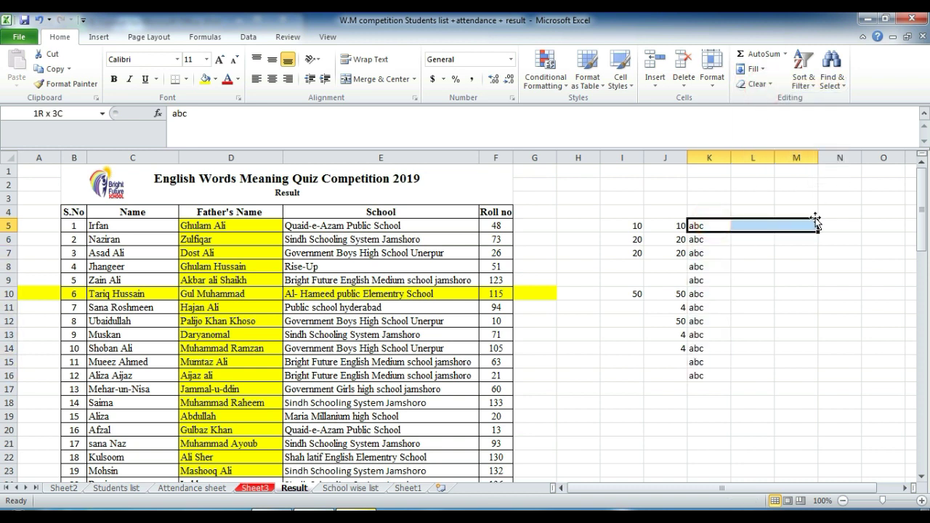
{"action": "left_click", "coordinate": [754, 69]}
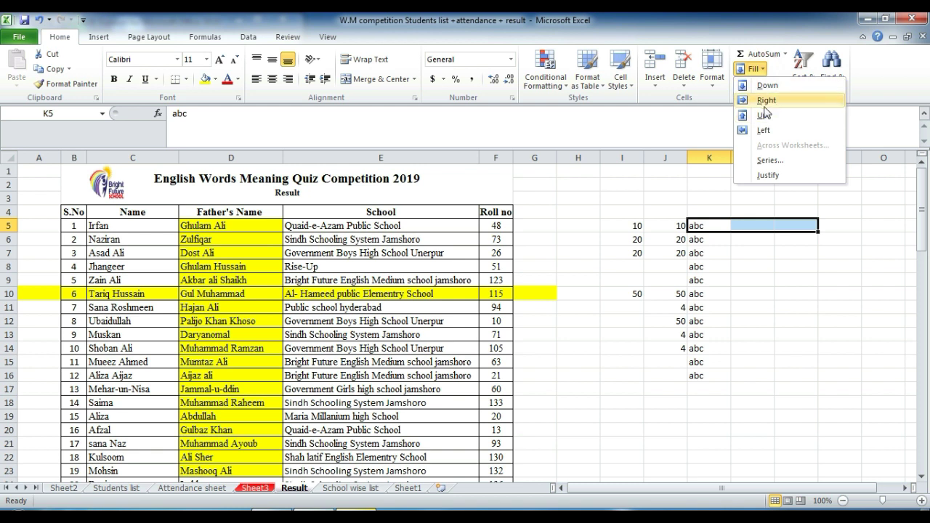
{"action": "left_click", "coordinate": [764, 100]}
{"action": "left_click_drag", "start_coordinate": [706, 231], "coordinate": [706, 190]}
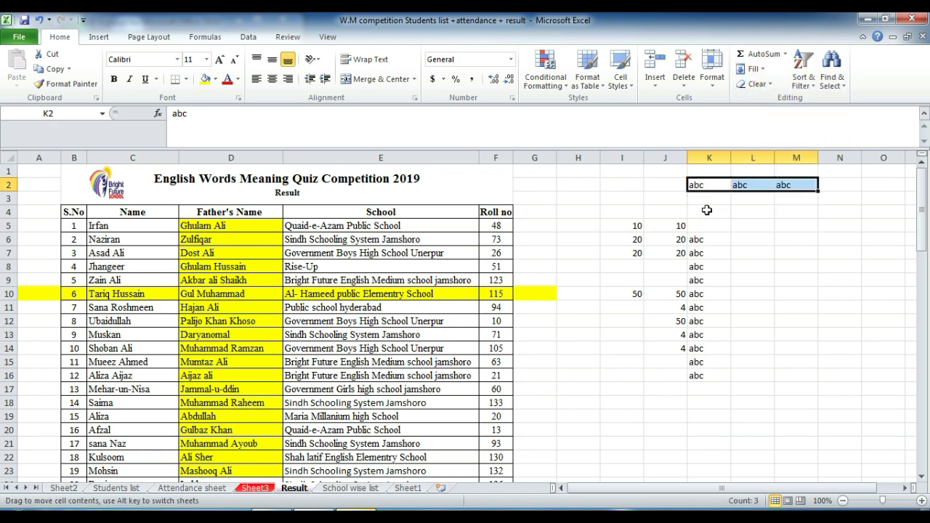
{"action": "left_click", "coordinate": [758, 70]}
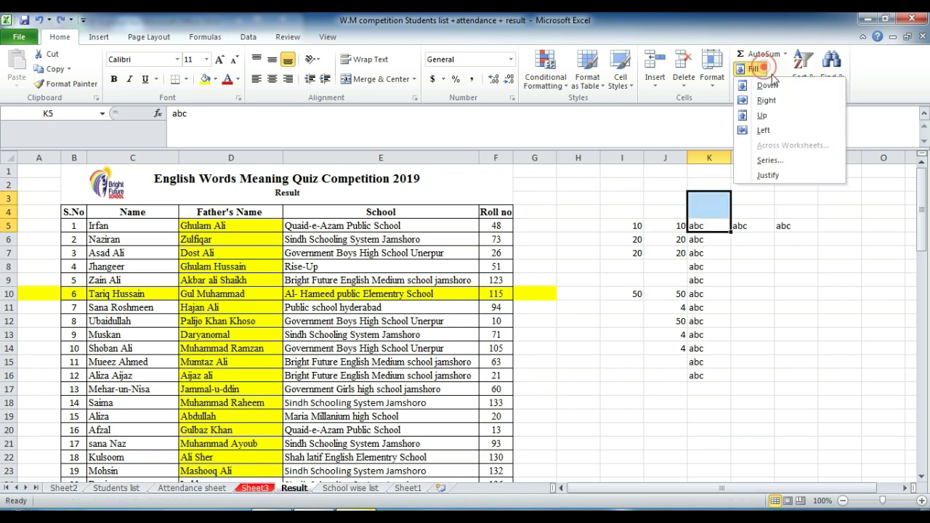
{"action": "left_click", "coordinate": [771, 114]}
Step: Fill the 20 from I7 leftward so G7 and H7 also hold 20
{"action": "left_click_drag", "start_coordinate": [747, 226], "coordinate": [753, 294]}
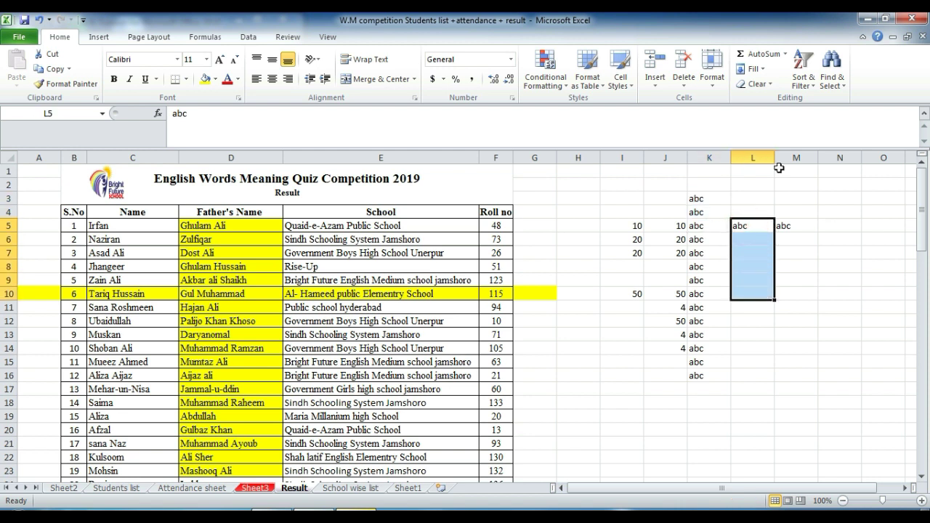
{"action": "left_click", "coordinate": [778, 227]}
{"action": "left_click", "coordinate": [828, 264]}
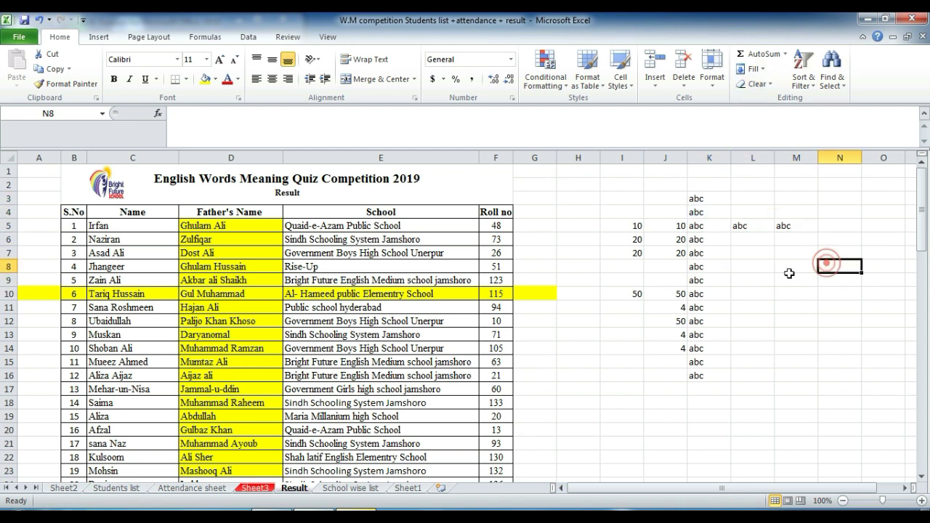
{"action": "left_click_drag", "start_coordinate": [629, 253], "coordinate": [546, 258]}
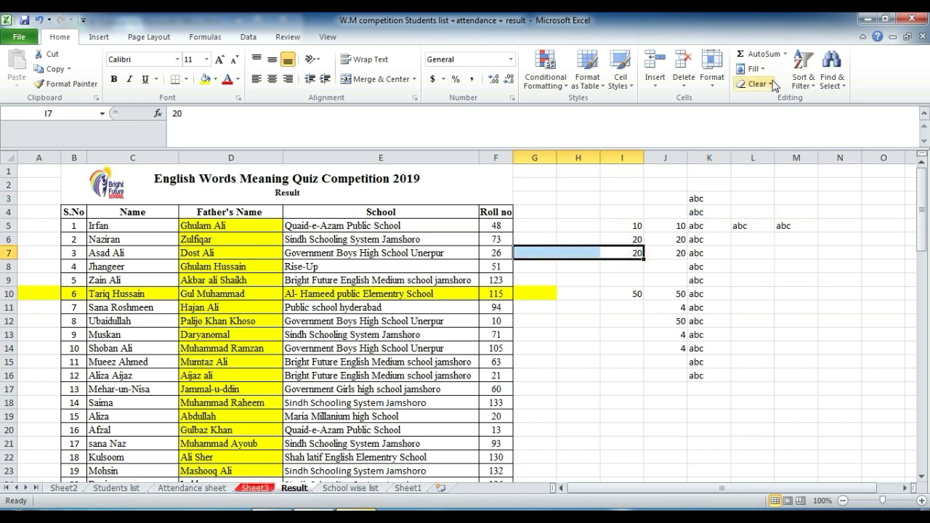
{"action": "left_click", "coordinate": [753, 68]}
{"action": "left_click", "coordinate": [763, 130]}
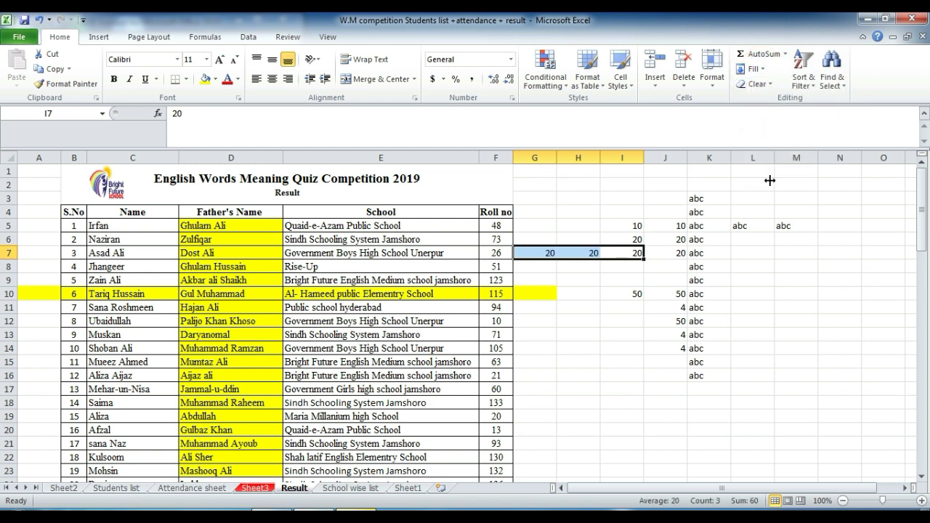
{"action": "left_click", "coordinate": [665, 293]}
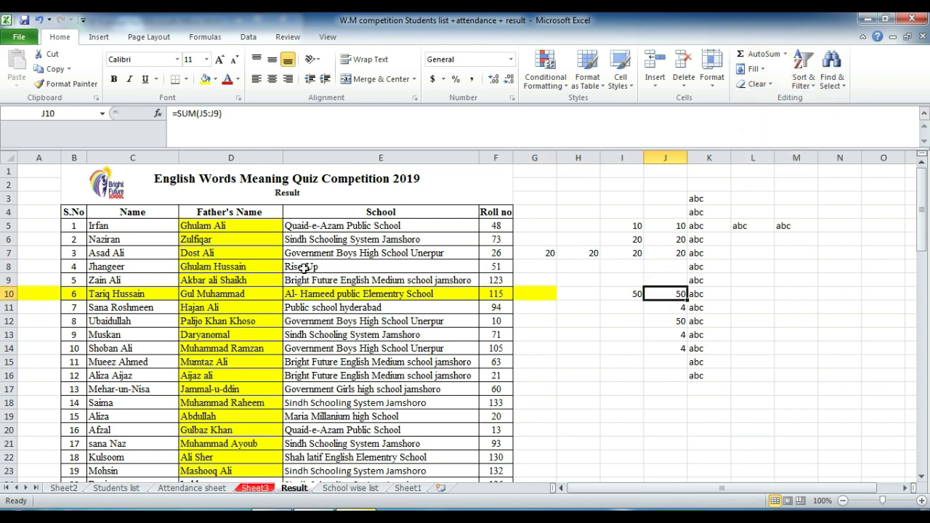
Step: Clear all text and fill from the father's names in D5:D23
{"action": "left_click_drag", "start_coordinate": [230, 225], "coordinate": [230, 471]}
{"action": "left_click", "coordinate": [757, 84]}
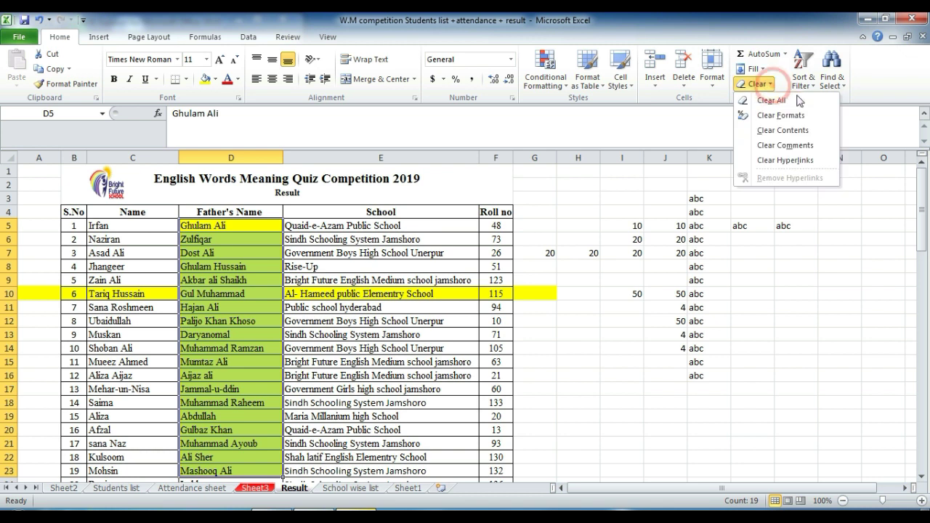
{"action": "left_click", "coordinate": [797, 103]}
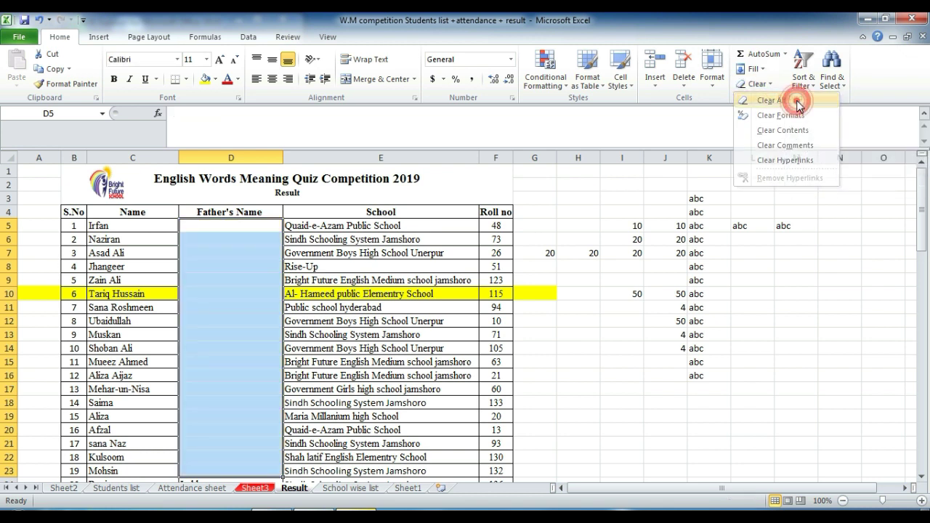
Step: Remove the yellow fill and font formatting from the school name in E10
{"action": "left_click", "coordinate": [356, 295]}
{"action": "left_click", "coordinate": [758, 84]}
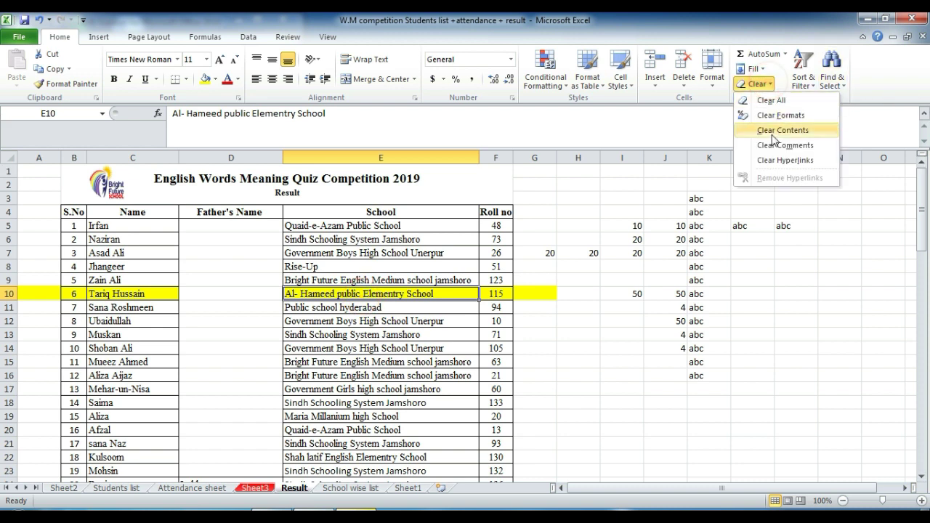
{"action": "left_click", "coordinate": [779, 117]}
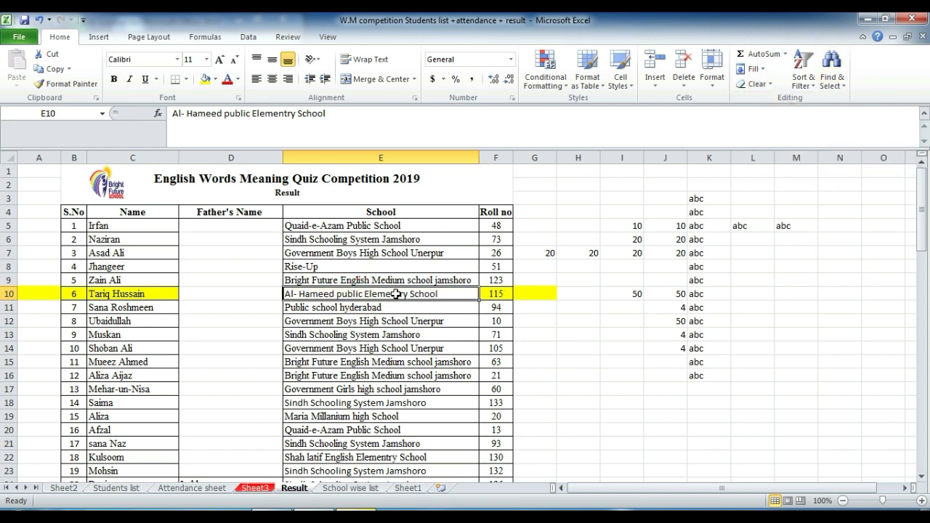
{"action": "left_click", "coordinate": [757, 83]}
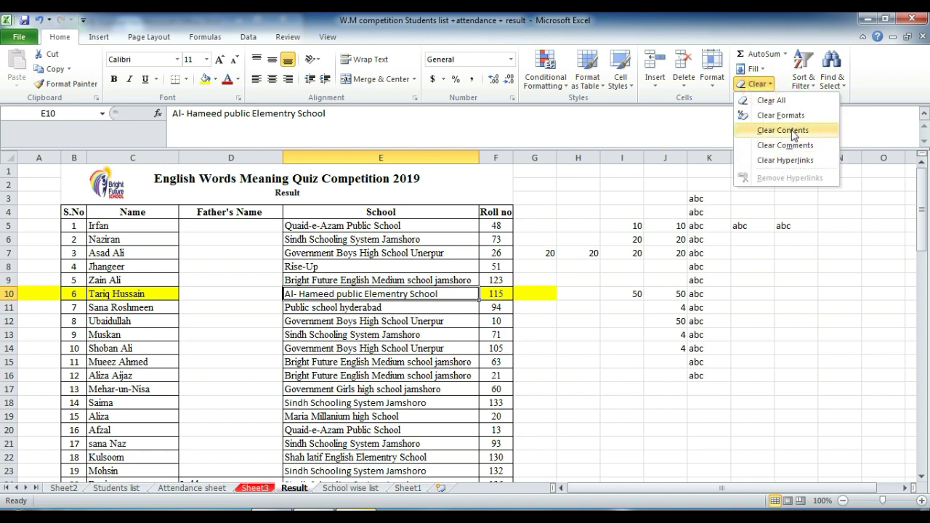
{"action": "left_click", "coordinate": [104, 295]}
Step: Clear the contents of C10 while keeping its formatting, leaving F10 untouched
{"action": "left_click", "coordinate": [109, 295]}
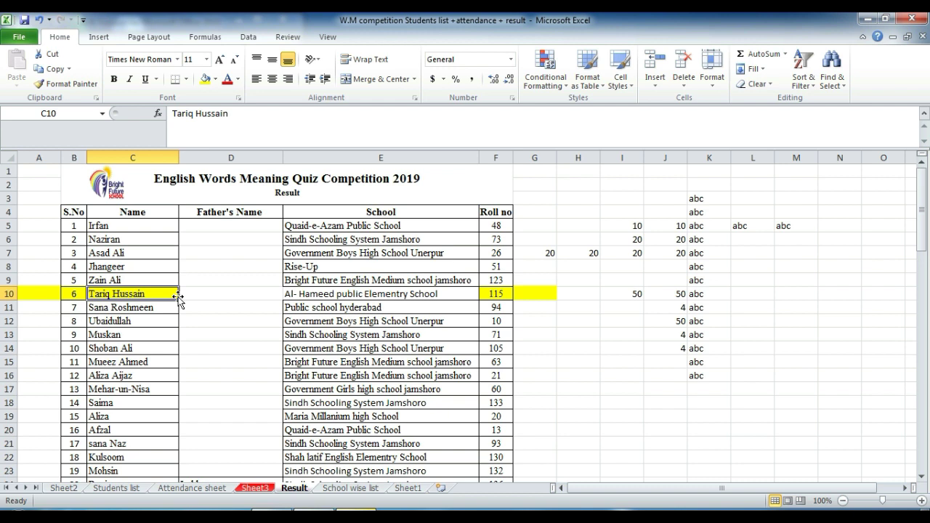
{"action": "left_click", "coordinate": [768, 85]}
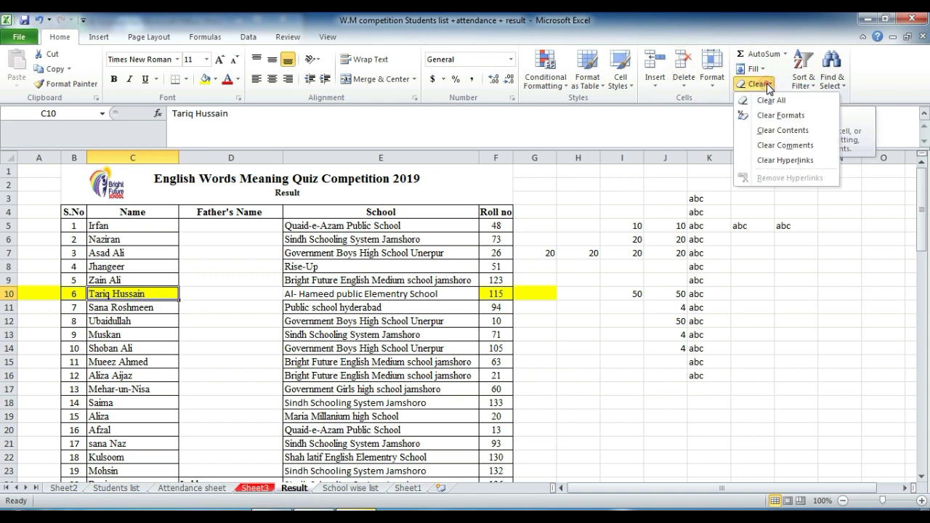
{"action": "left_click", "coordinate": [764, 131]}
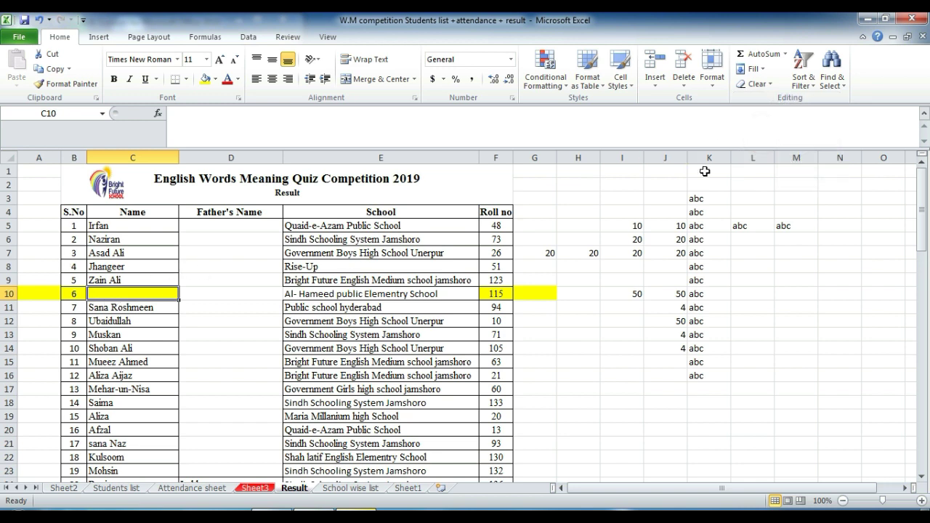
{"action": "left_click", "coordinate": [494, 293]}
{"action": "left_click", "coordinate": [756, 85]}
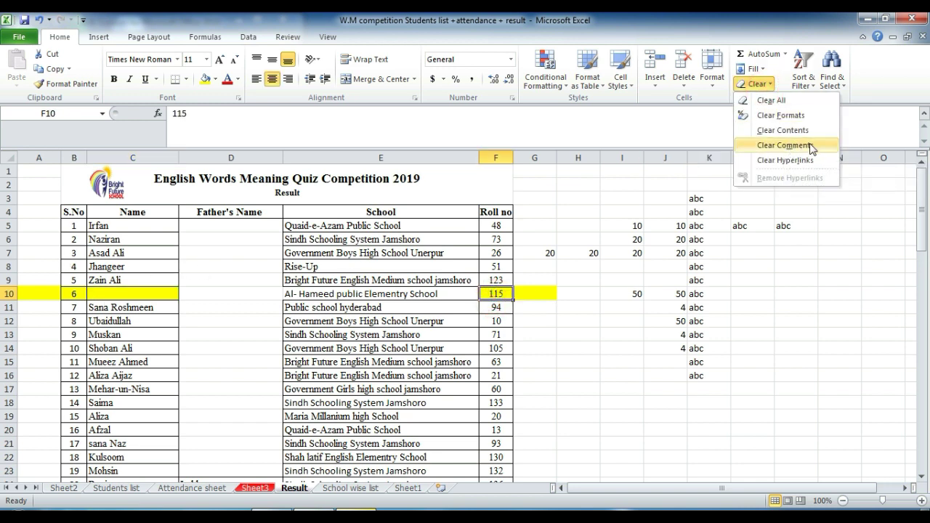
{"action": "left_click", "coordinate": [783, 263]}
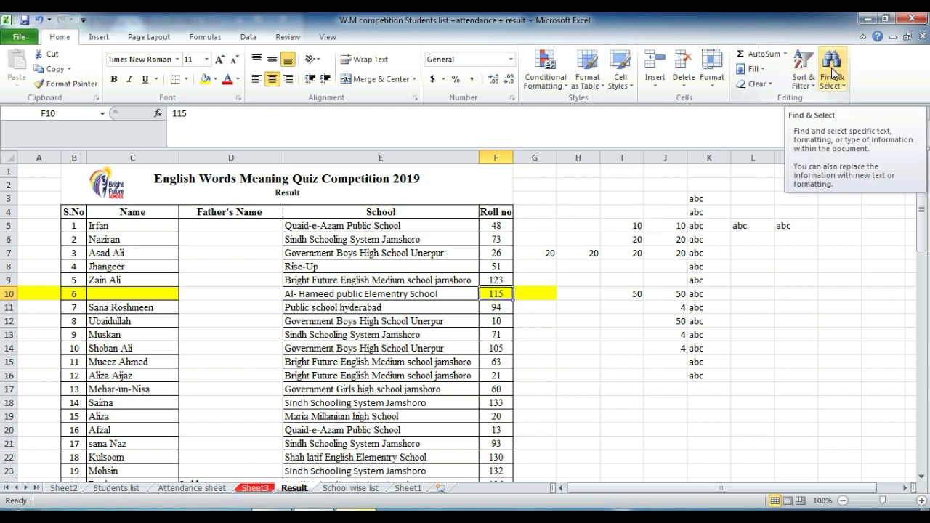
Step: Search the Result sheet for 'computer', which returns no match
{"action": "left_click", "coordinate": [832, 72]}
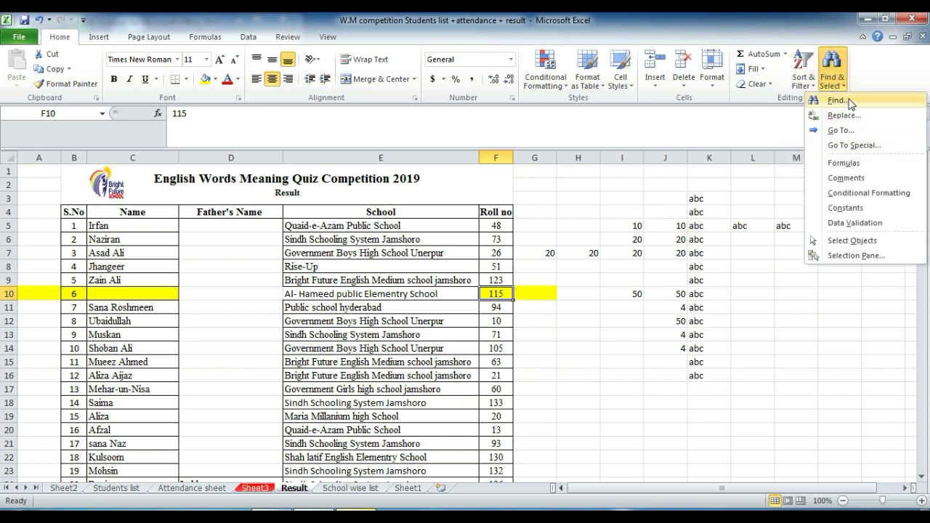
{"action": "left_click", "coordinate": [843, 101]}
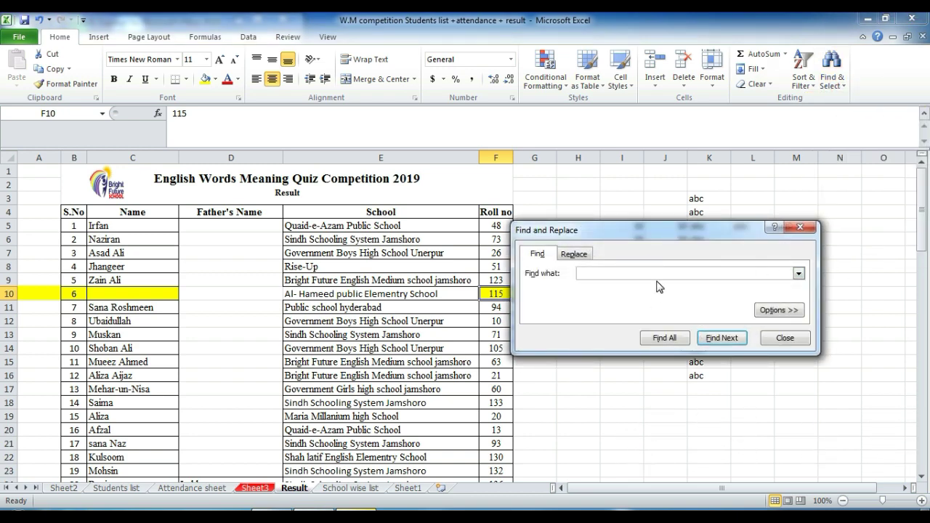
{"action": "left_click", "coordinate": [652, 273]}
{"action": "type", "text": "computer"}
{"action": "left_click", "coordinate": [721, 338]}
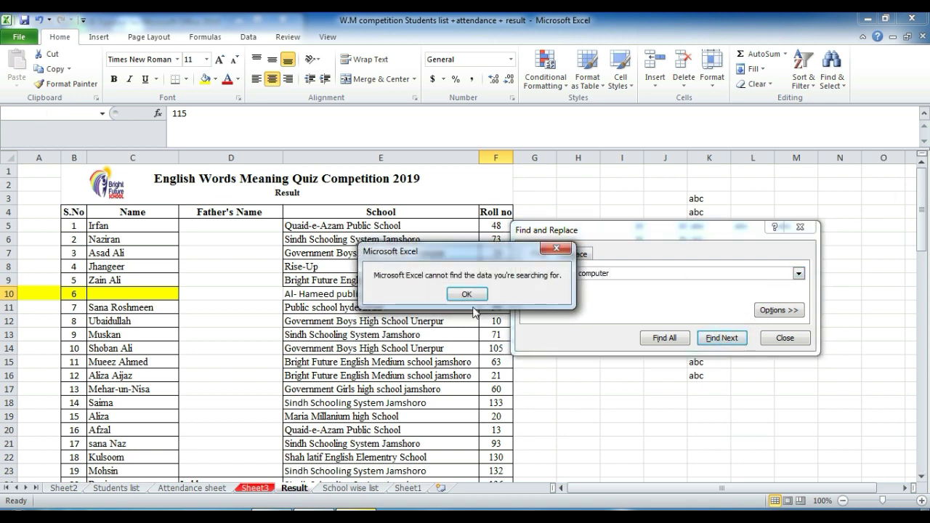
{"action": "left_click", "coordinate": [457, 293]}
Step: Search the whole workbook for 'computer', step through two matches, then return to Result
{"action": "left_click", "coordinate": [780, 311]}
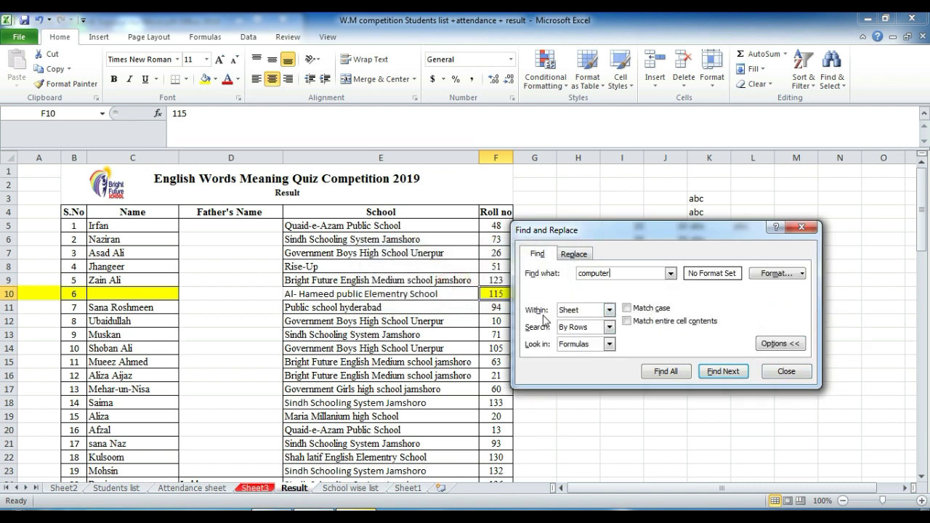
{"action": "left_click", "coordinate": [609, 310]}
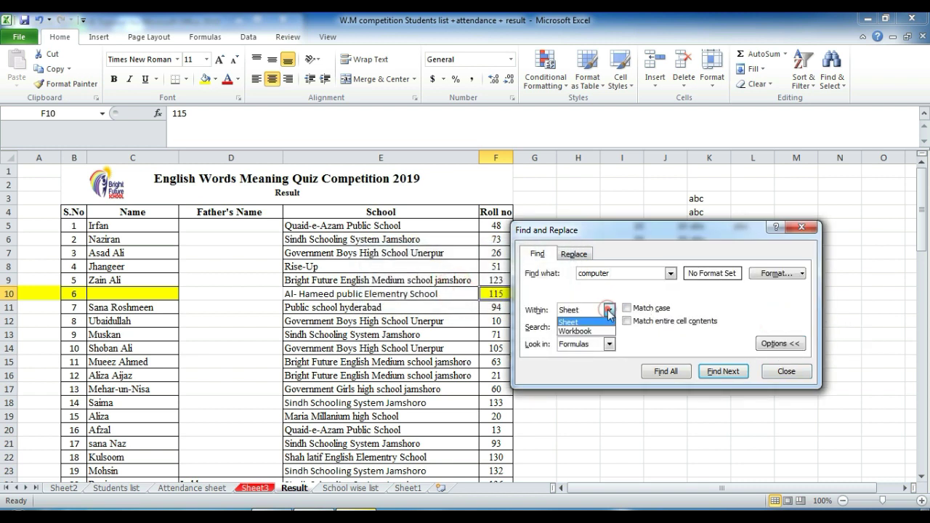
{"action": "left_click", "coordinate": [586, 331]}
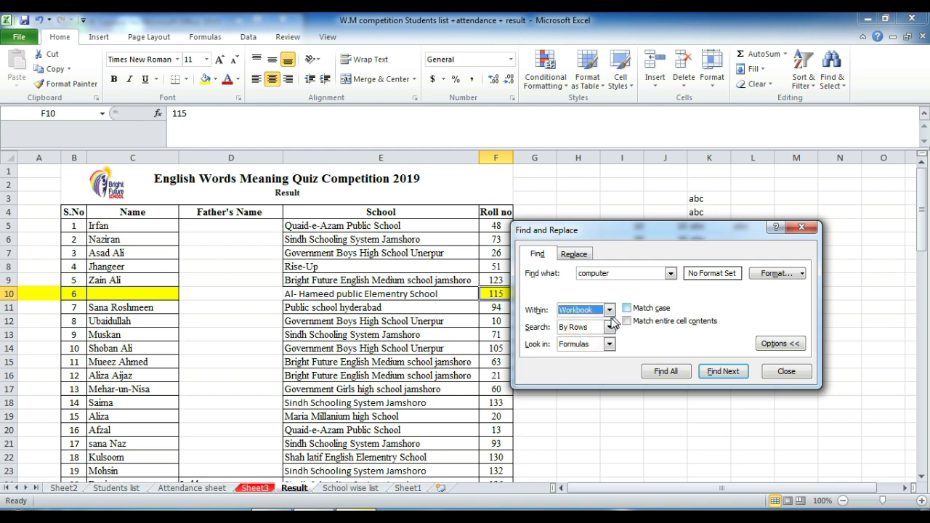
{"action": "left_click", "coordinate": [609, 310]}
{"action": "left_click", "coordinate": [585, 330]}
{"action": "left_click", "coordinate": [736, 377]}
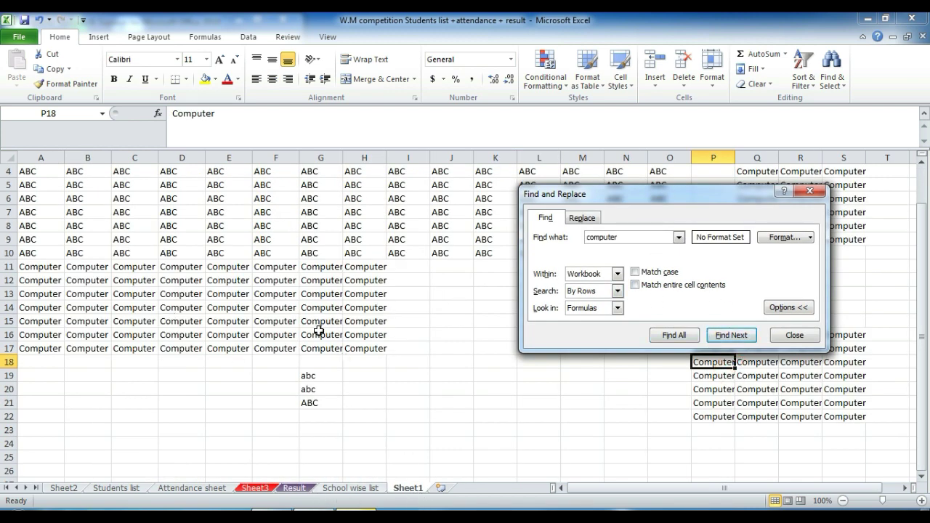
{"action": "left_click", "coordinate": [725, 334]}
{"action": "left_click", "coordinate": [294, 488]}
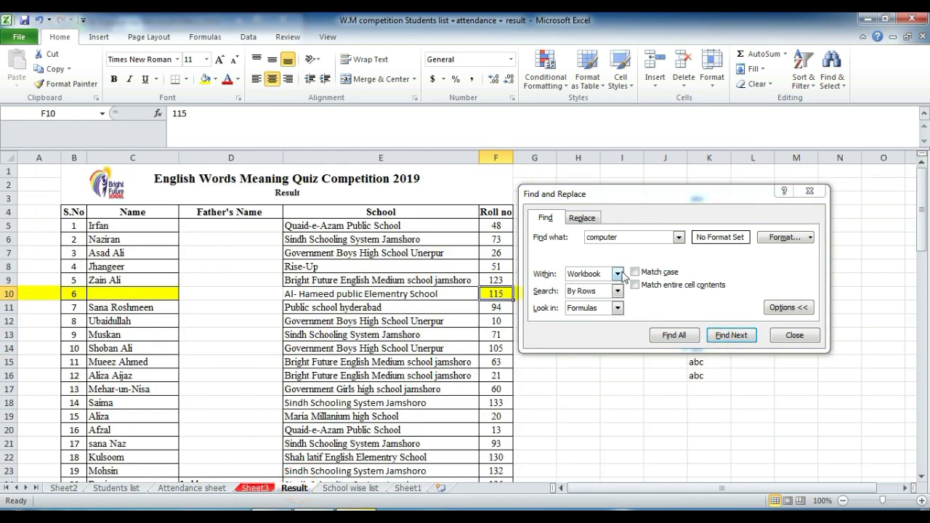
{"action": "left_click", "coordinate": [794, 335]}
{"action": "left_click", "coordinate": [832, 67]}
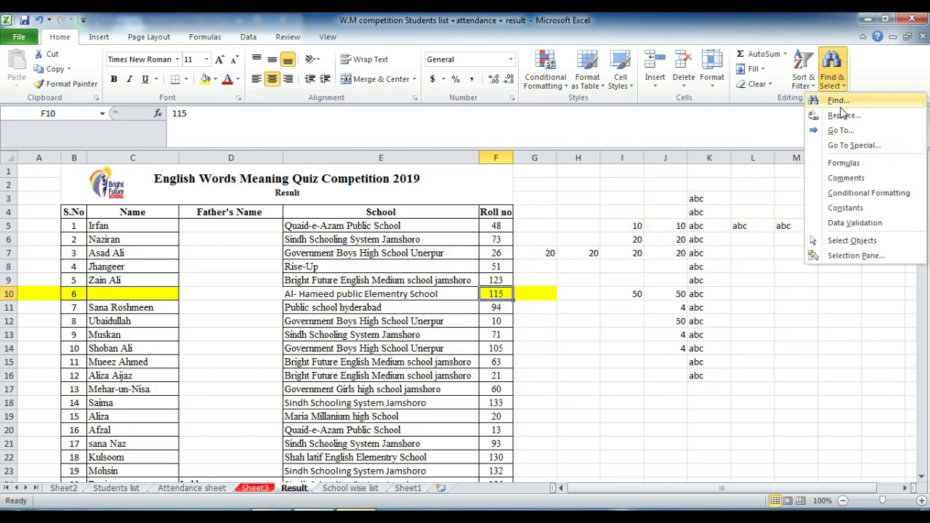
Step: Replace every 'computer' in the workbook with COM, giving 105 replacements
{"action": "left_click", "coordinate": [841, 116]}
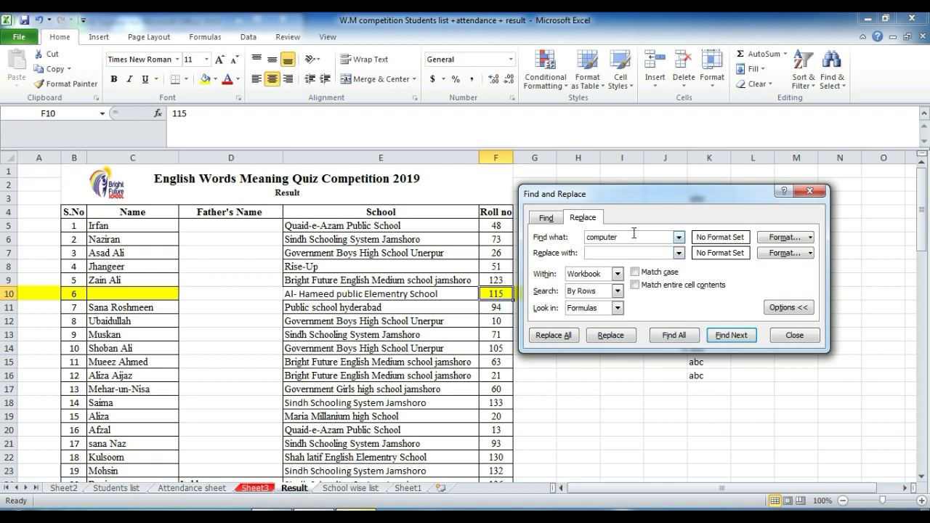
{"action": "left_click", "coordinate": [408, 488]}
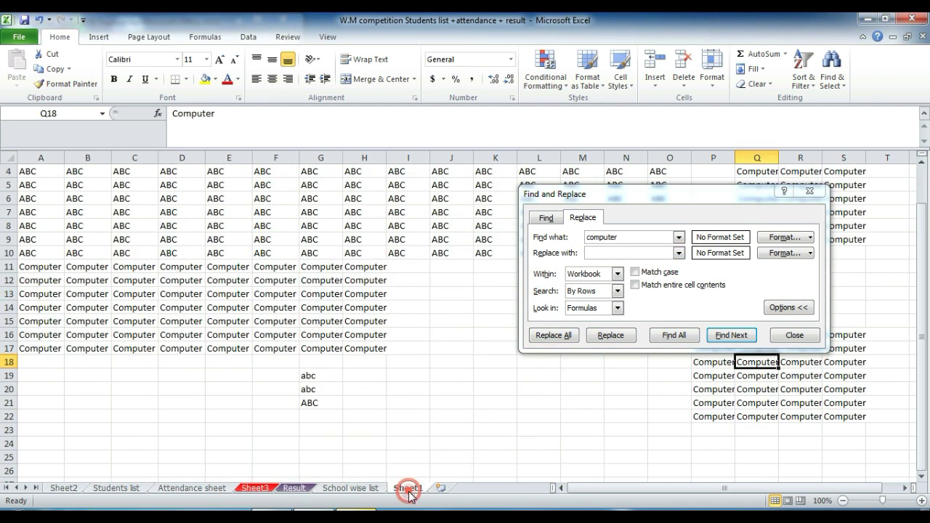
{"action": "left_click", "coordinate": [645, 254]}
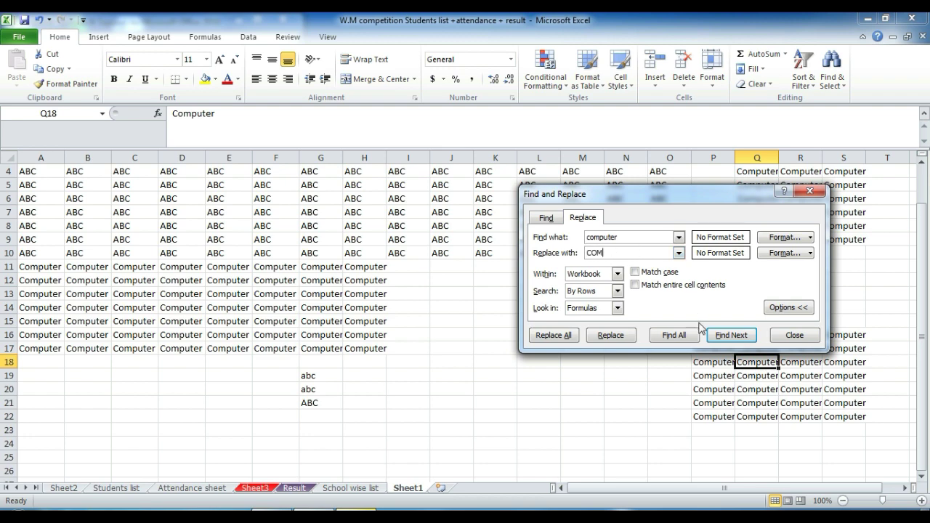
{"action": "left_click", "coordinate": [567, 339]}
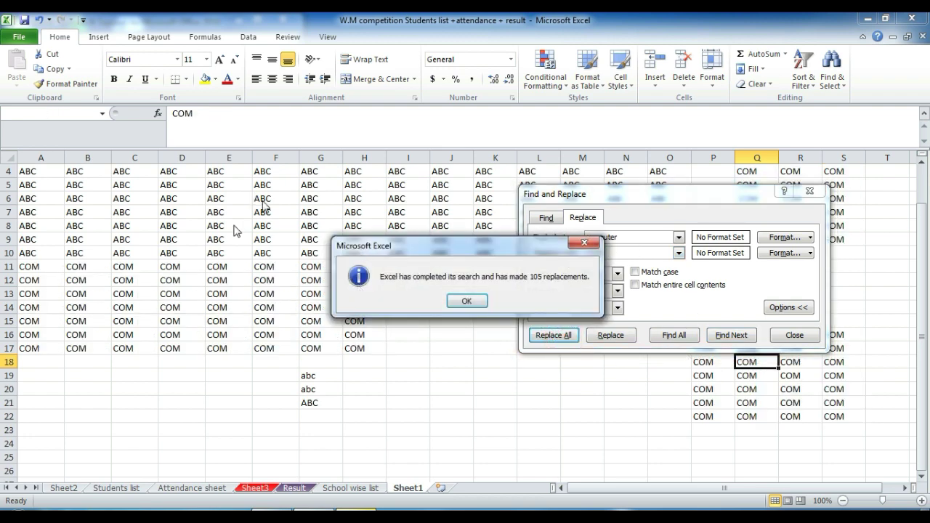
{"action": "left_click", "coordinate": [469, 301]}
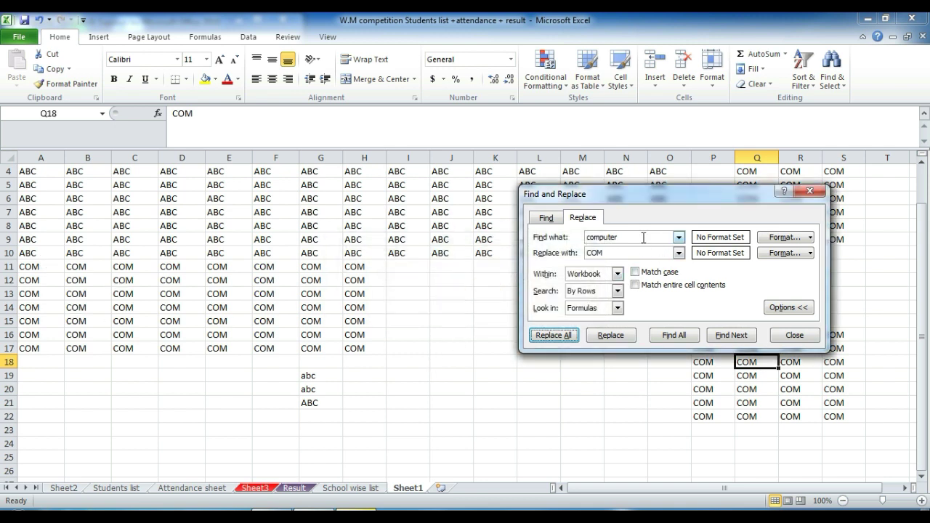
Step: Change the replacement text to COMmput and replace the COM match in R18
{"action": "double_click", "coordinate": [636, 235]}
{"action": "type", "text": "COM"}
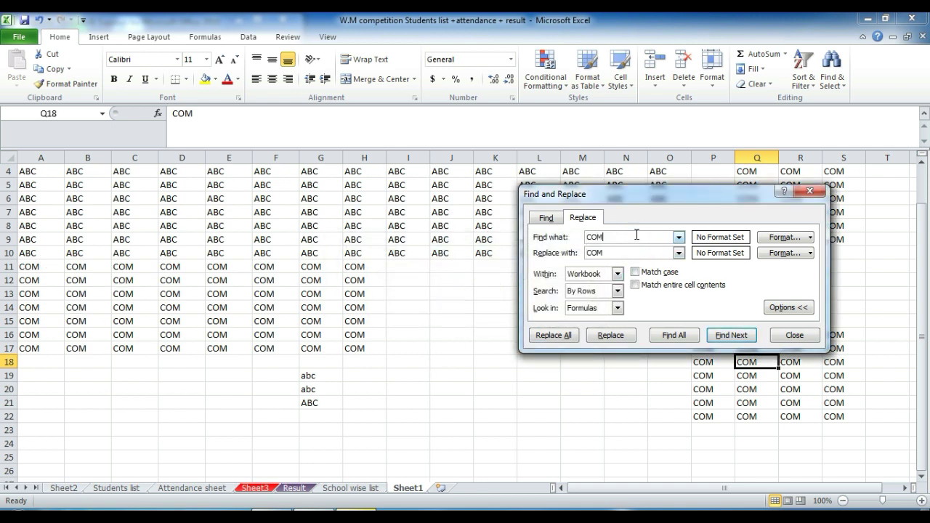
{"action": "type", "text": "mputer"}
{"action": "left_click", "coordinate": [731, 335]}
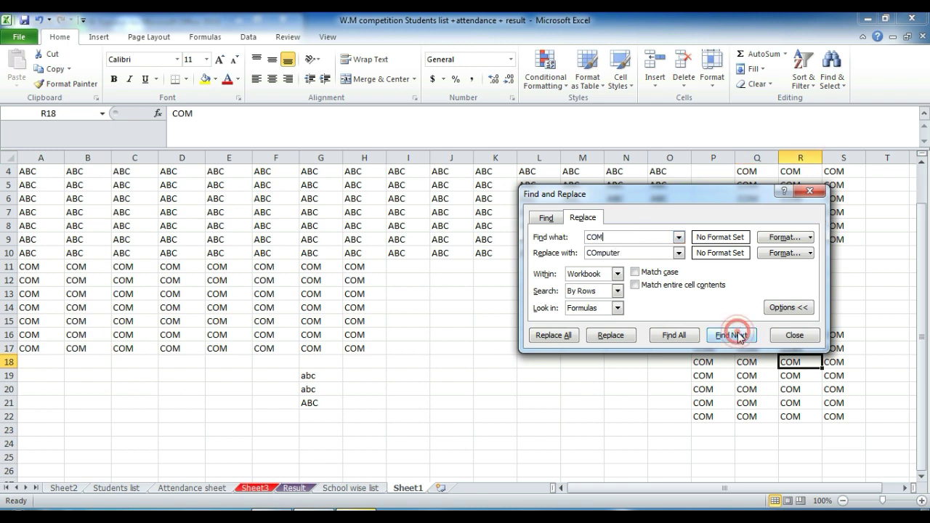
{"action": "left_click", "coordinate": [611, 335]}
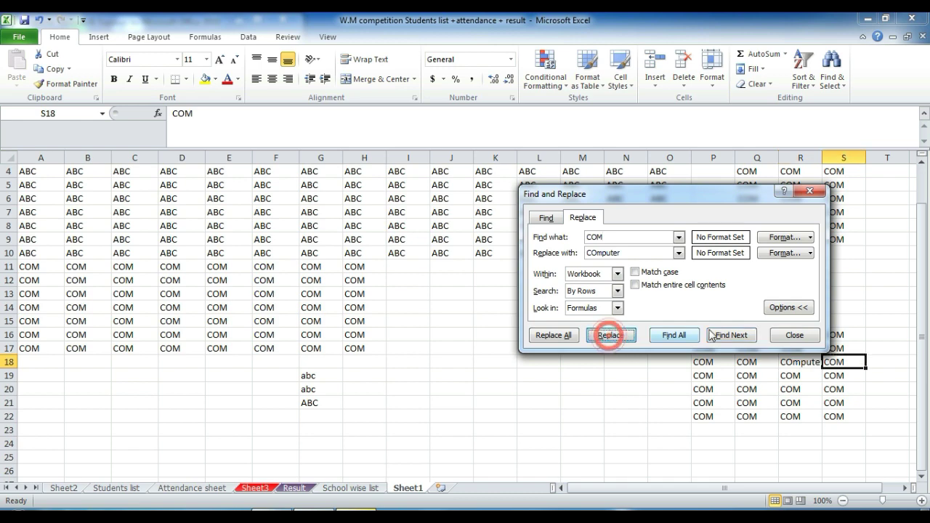
{"action": "left_click_drag", "start_coordinate": [695, 192], "coordinate": [614, 135]}
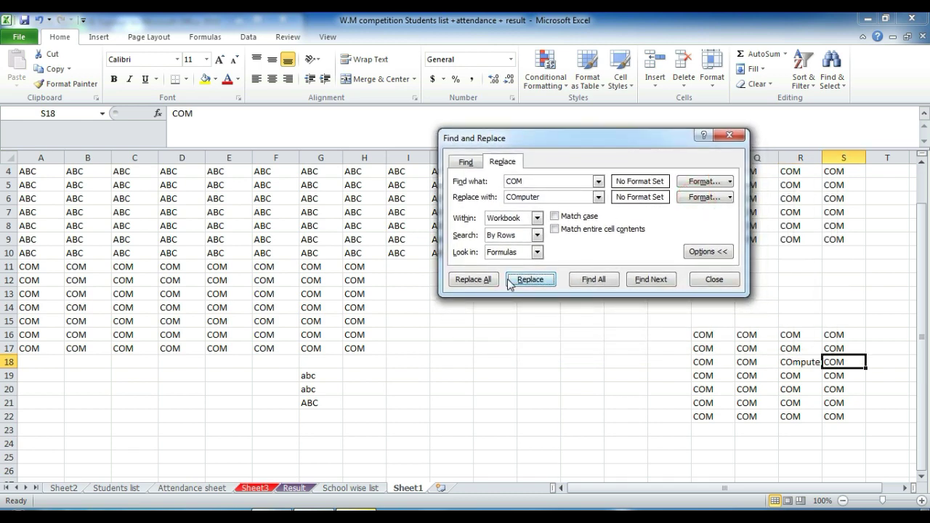
Step: Change COM to COmputer in P19, R19, P20 and R20, skipping the Q and S cells
{"action": "left_click", "coordinate": [644, 284]}
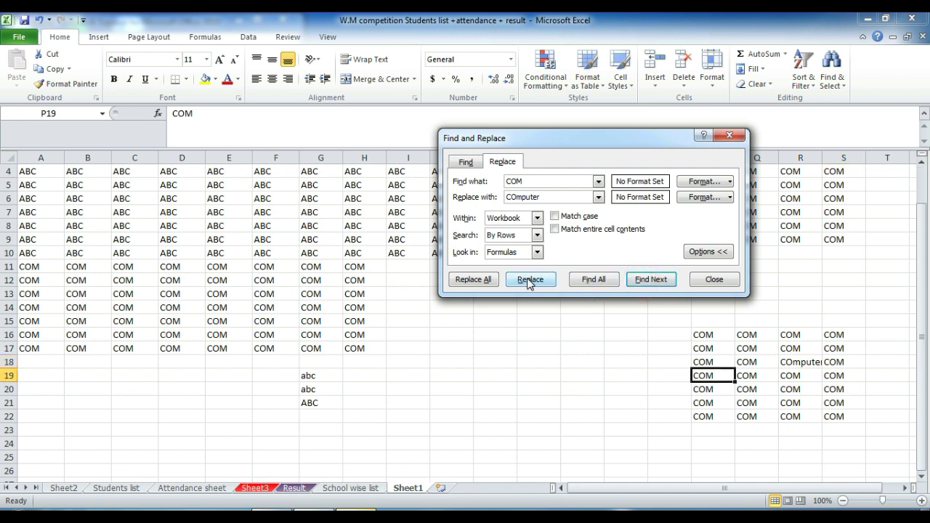
{"action": "left_click", "coordinate": [528, 281]}
{"action": "left_click", "coordinate": [657, 280]}
{"action": "left_click", "coordinate": [531, 279]}
{"action": "left_click", "coordinate": [641, 278]}
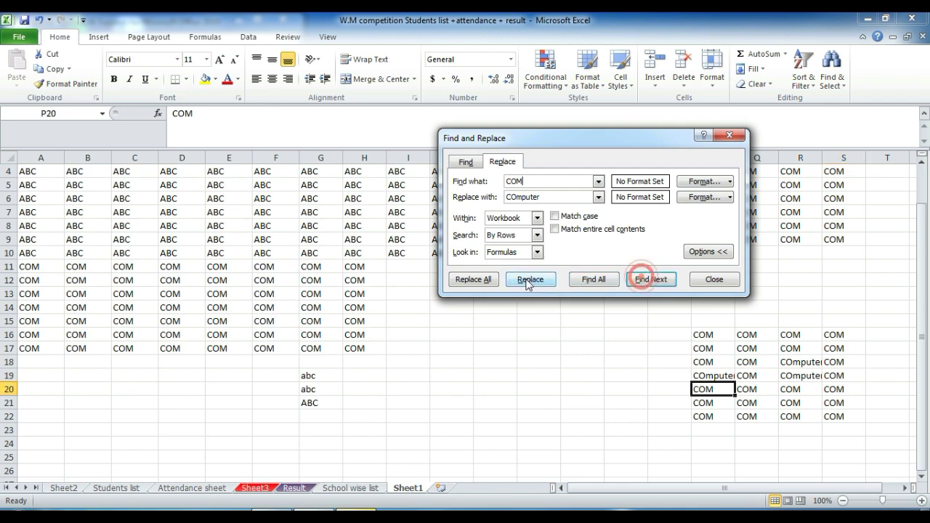
{"action": "left_click", "coordinate": [528, 280]}
{"action": "left_click", "coordinate": [652, 279]}
{"action": "left_click", "coordinate": [529, 281]}
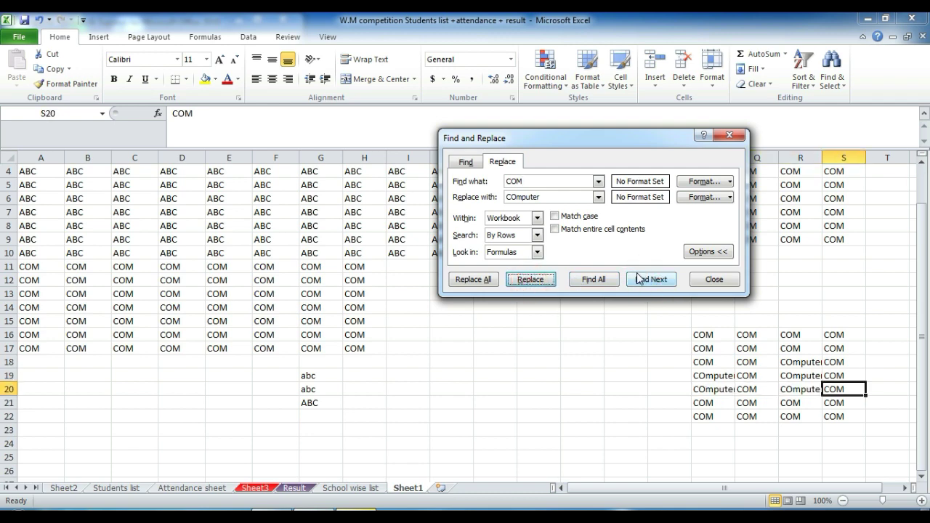
{"action": "left_click", "coordinate": [637, 279]}
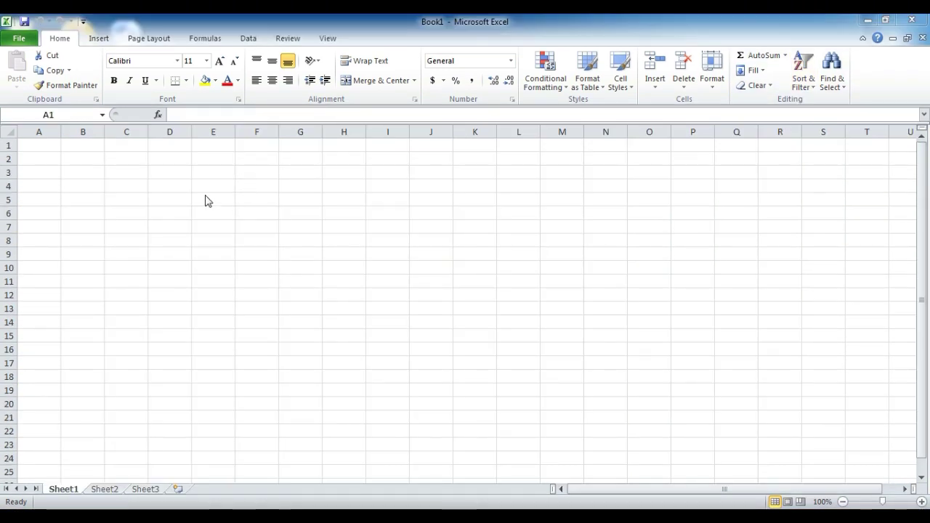
Step: Enter the heading SUMIF in cell C5
{"action": "left_click", "coordinate": [785, 55]}
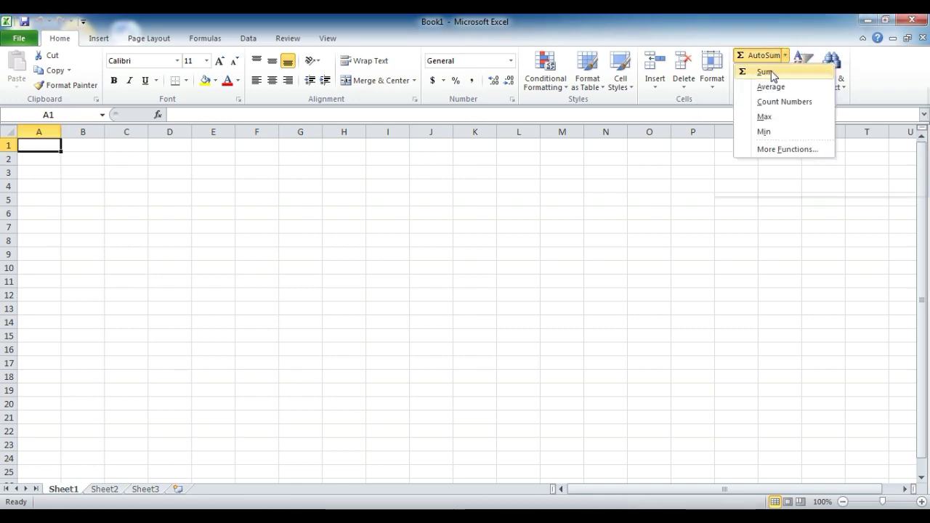
{"action": "left_click", "coordinate": [135, 203]}
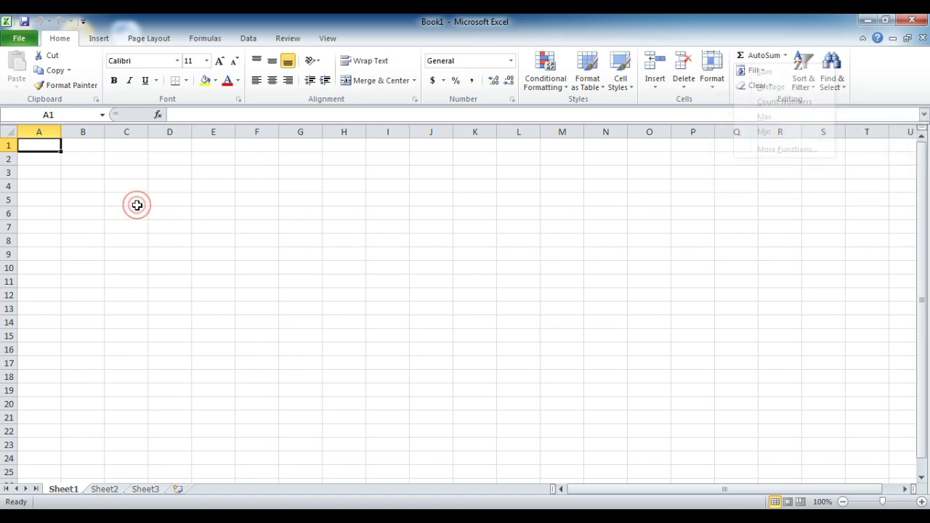
{"action": "left_click", "coordinate": [107, 206]}
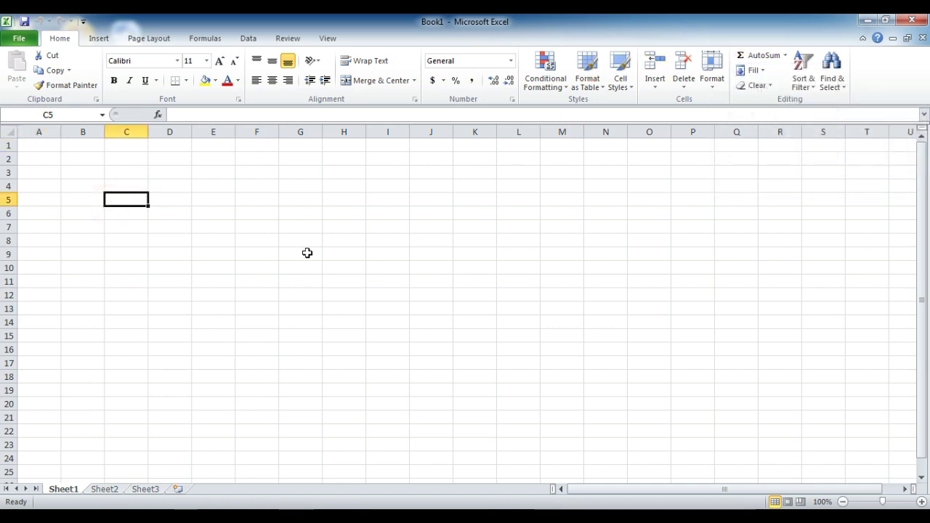
{"action": "type", "text": "SUMIF"}
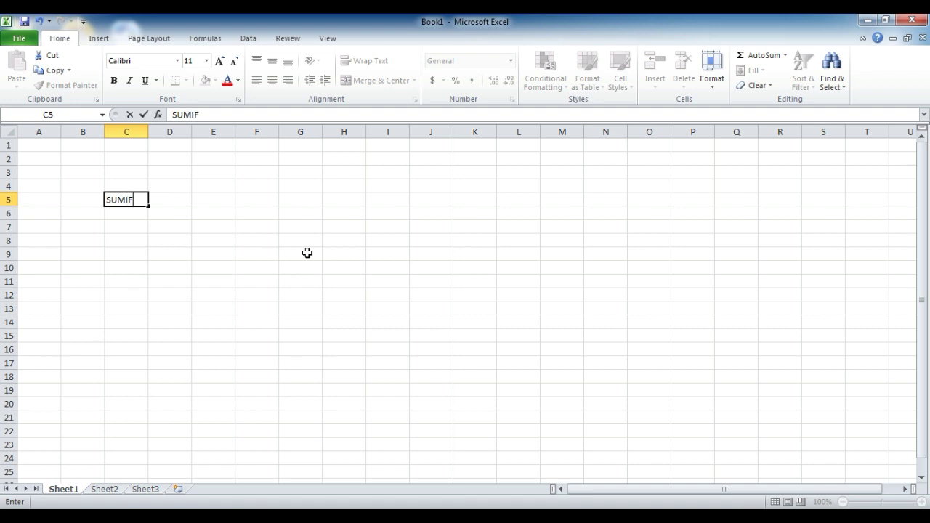
{"action": "left_click", "coordinate": [320, 199]}
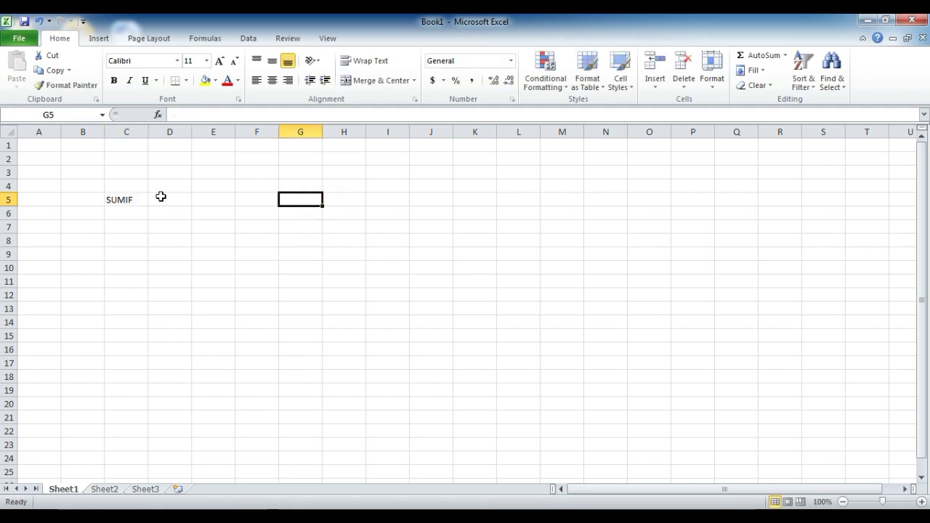
{"action": "left_click", "coordinate": [138, 199]}
Step: Enlarge the SUMIF heading to 28 point and autofit column C to fit it
{"action": "left_click", "coordinate": [219, 61]}
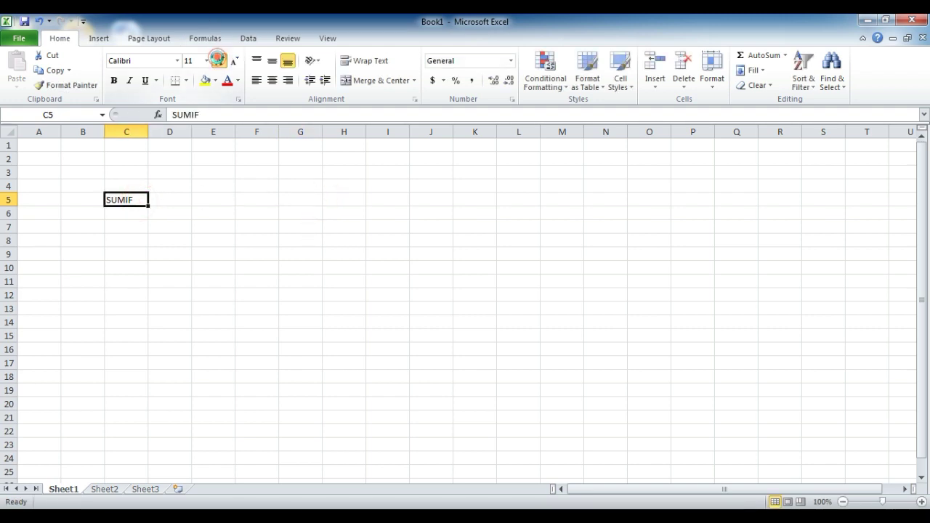
{"action": "left_click", "coordinate": [219, 61]}
{"action": "left_click", "coordinate": [219, 61]}
{"action": "left_click", "coordinate": [219, 61]}
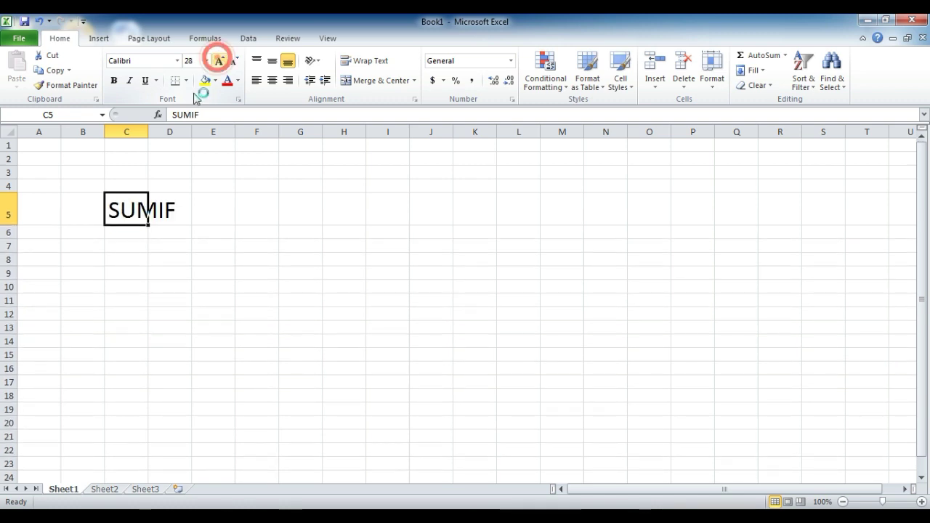
{"action": "double_click", "coordinate": [150, 132]}
{"action": "left_click", "coordinate": [242, 258]}
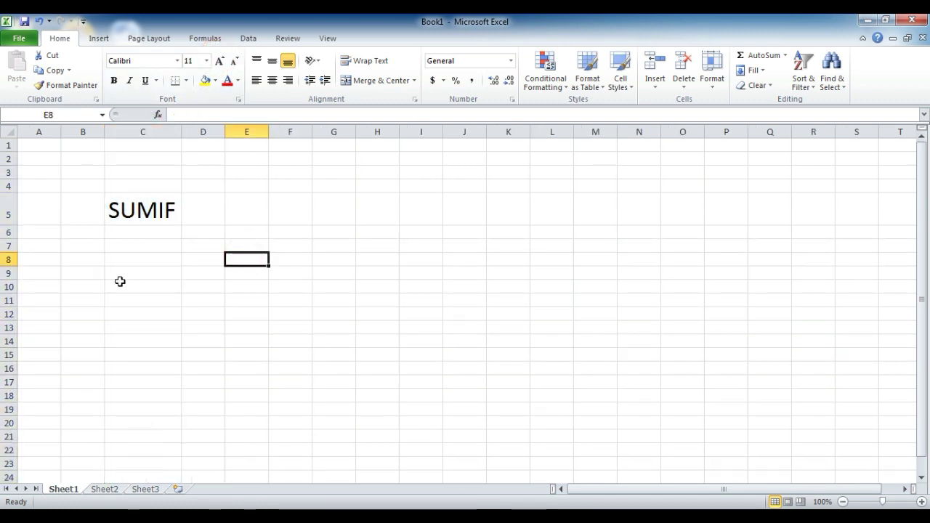
Step: Type Bikes, Cars, Buses and bikes into C10 through C13
{"action": "left_click", "coordinate": [112, 284]}
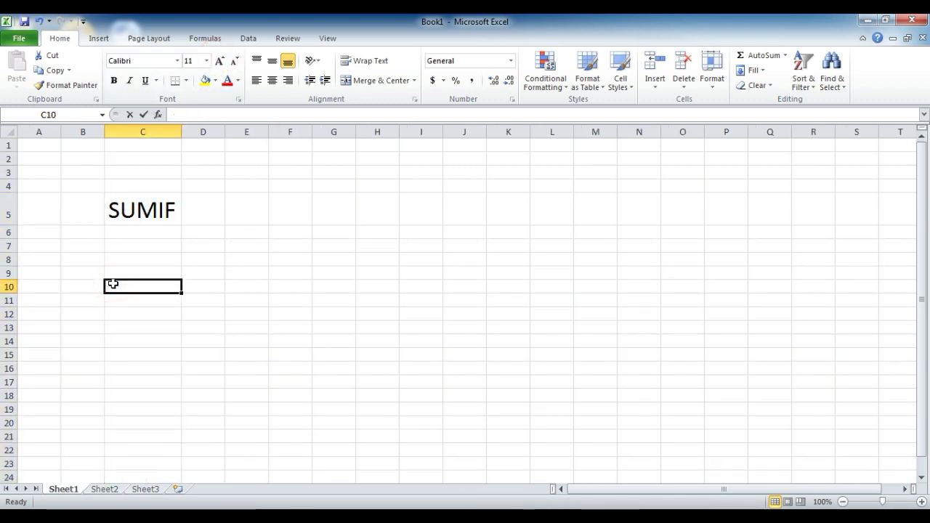
{"action": "type", "text": "Bikes"}
{"action": "key", "text": "Return"}
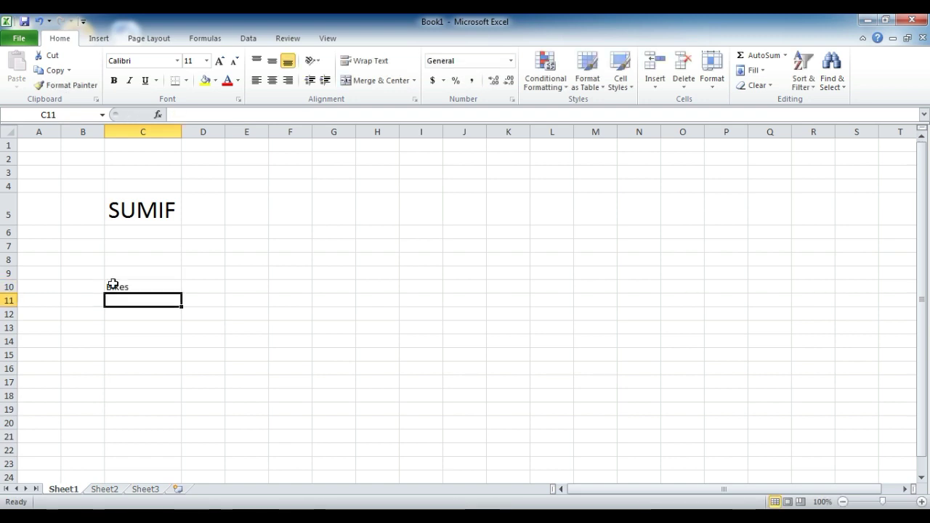
{"action": "type", "text": "Cars"}
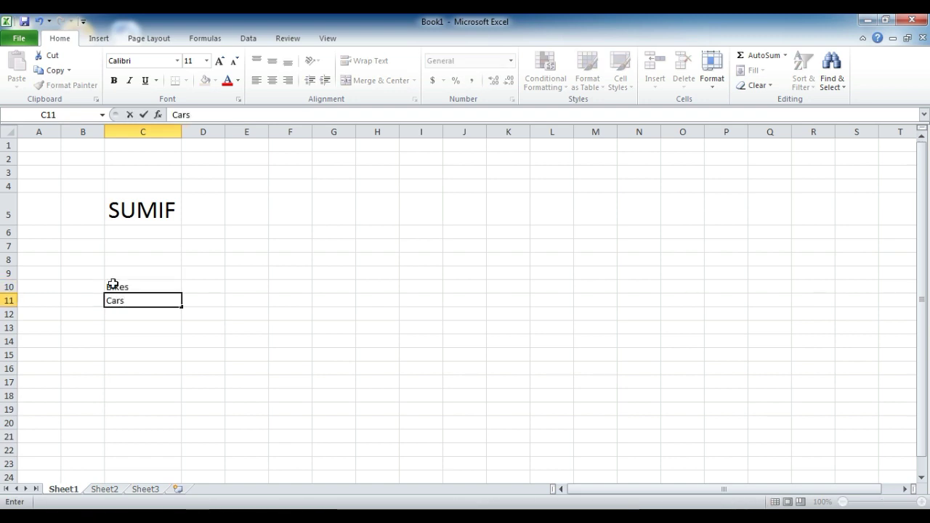
{"action": "key", "text": "Return"}
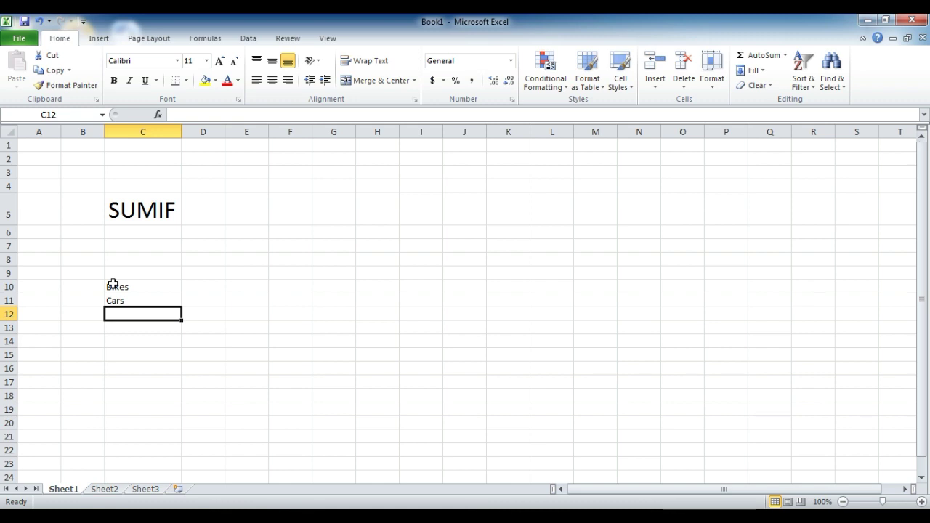
{"action": "type", "text": "Buses"}
{"action": "key", "text": "Return"}
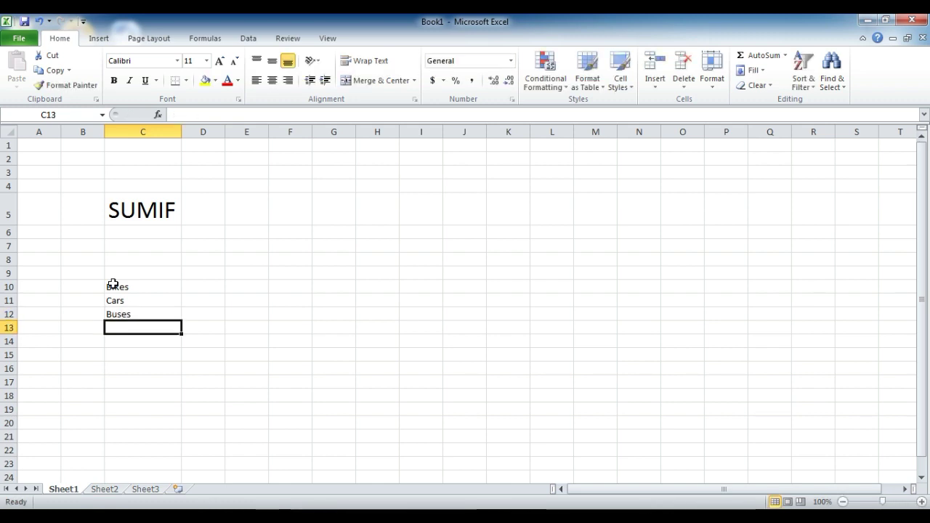
{"action": "type", "text": "By"}
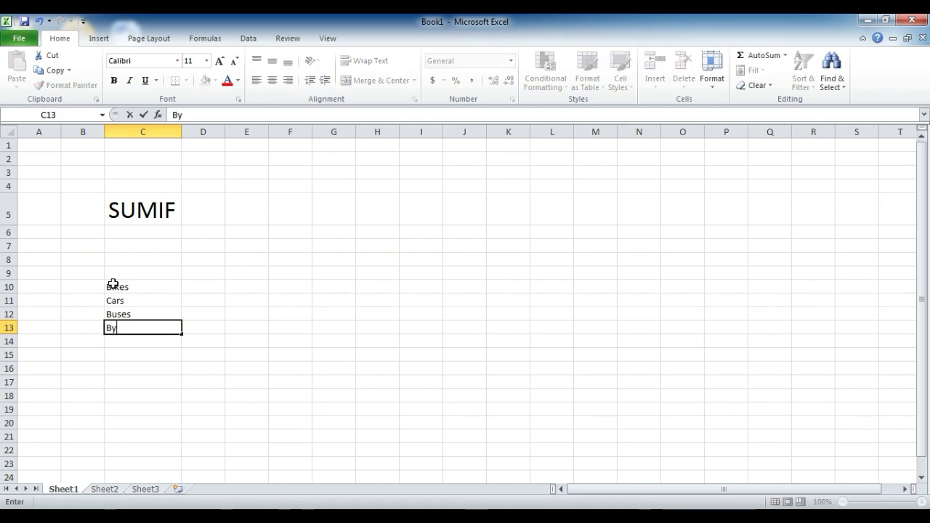
{"action": "key", "text": "BackSpace"}
{"action": "type", "text": "bikes"}
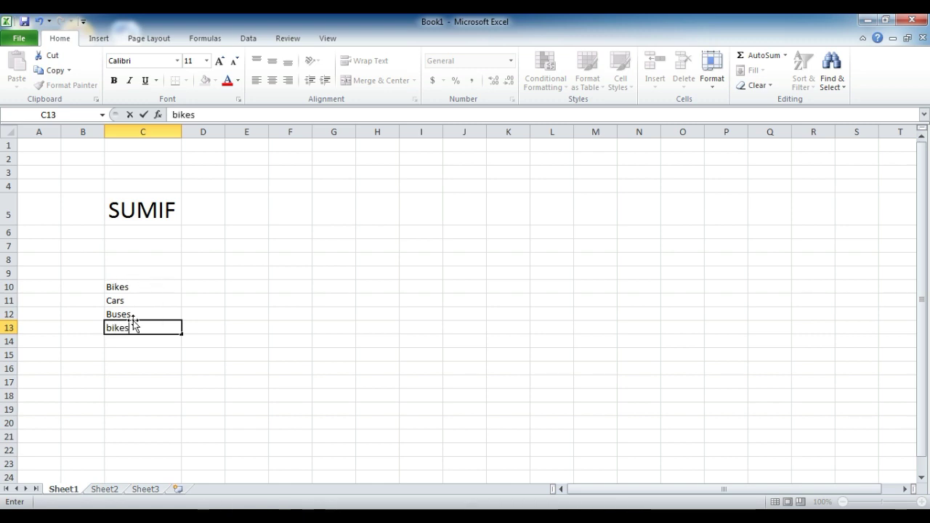
{"action": "key", "text": "Return"}
Step: Add buses, cars, buses, cars and Bikes through C18, then move to D10
{"action": "type", "text": "buses"}
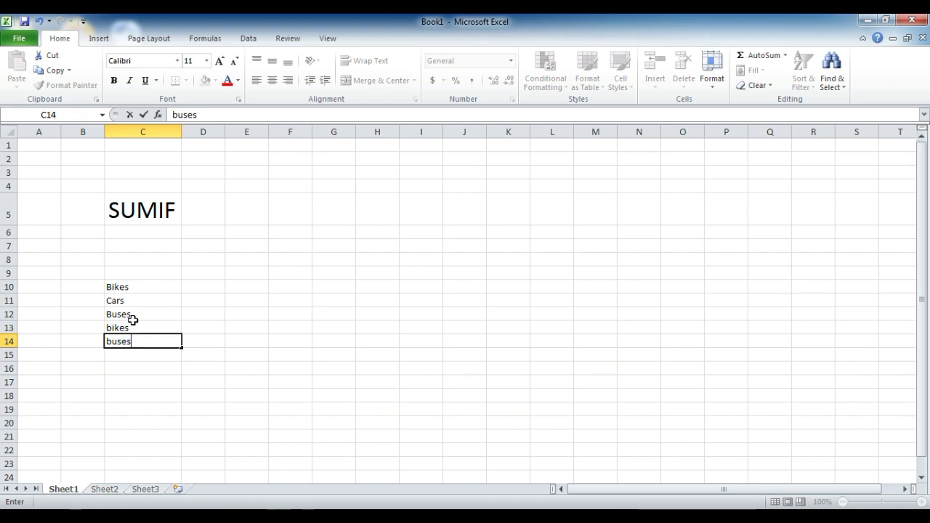
{"action": "key", "text": "Return"}
{"action": "type", "text": "cars"}
{"action": "key", "text": "BackSpace"}
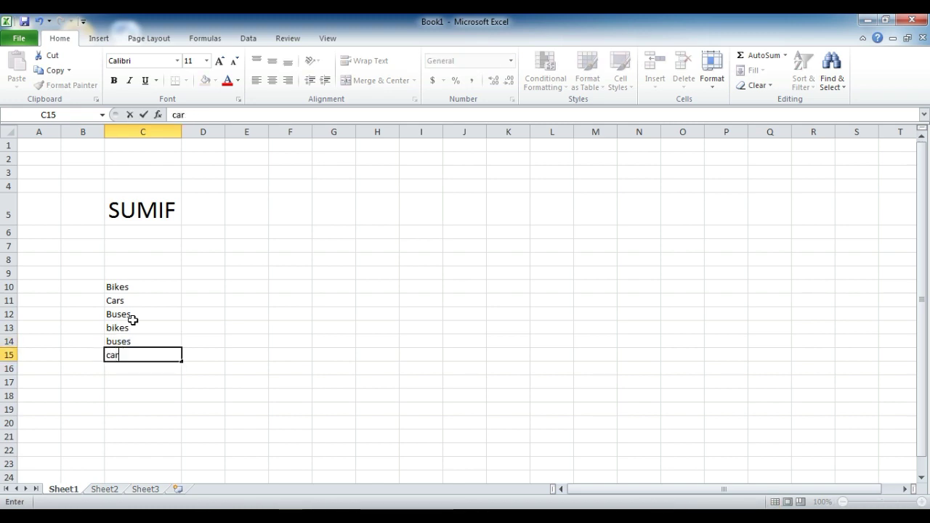
{"action": "type", "text": "s"}
{"action": "key", "text": "Return"}
{"action": "key", "text": "Return"}
{"action": "type", "text": "ca"}
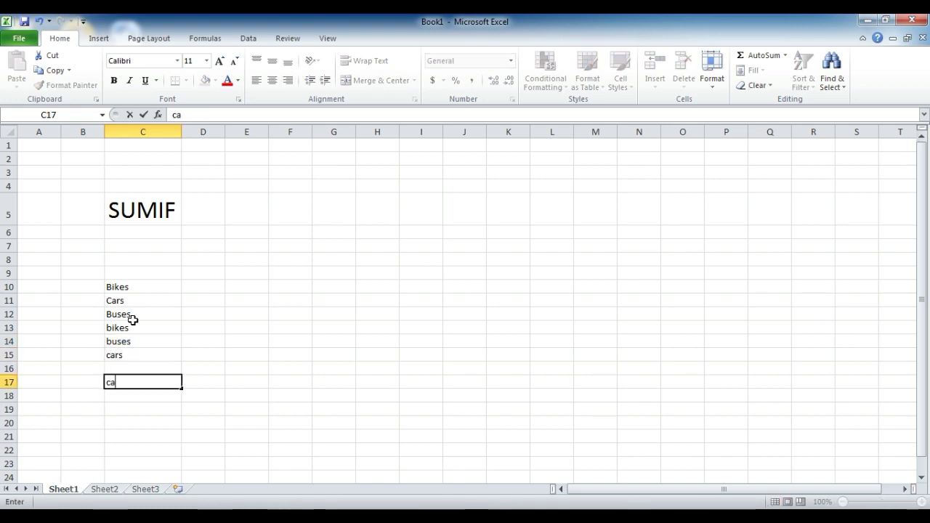
{"action": "type", "text": "rd"}
{"action": "key", "text": "BackSpace"}
{"action": "type", "text": "s"}
{"action": "key", "text": "Up"}
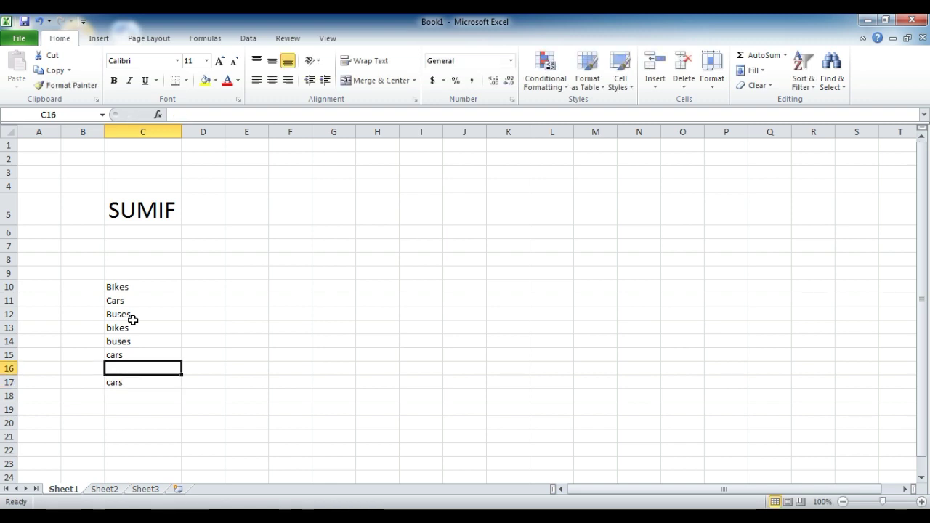
{"action": "type", "text": "buses"}
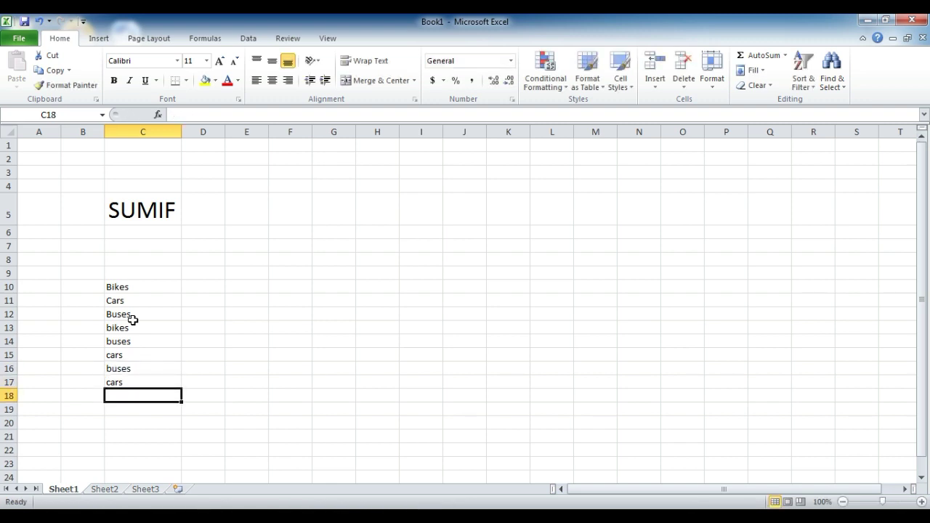
{"action": "type", "text": "bi"}
{"action": "key", "text": "Return"}
{"action": "key", "text": "Up"}
{"action": "key", "text": "Up"}
{"action": "key", "text": "Up"}
{"action": "key", "text": "Up"}
{"action": "key", "text": "Up"}
{"action": "key", "text": "Up"}
{"action": "key", "text": "Up"}
{"action": "key", "text": "Up"}
{"action": "key", "text": "Up"}
{"action": "key", "text": "Right"}
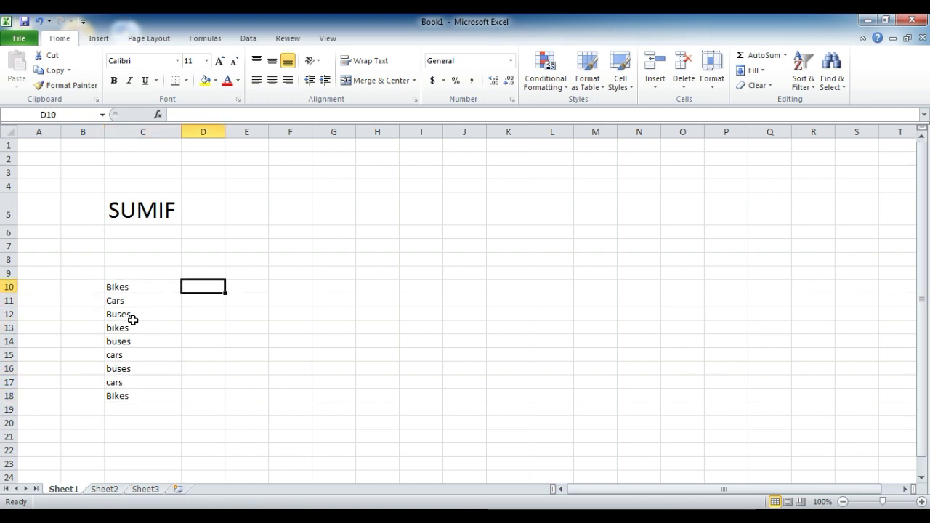
{"action": "key", "text": "Down"}
{"action": "key", "text": "Down"}
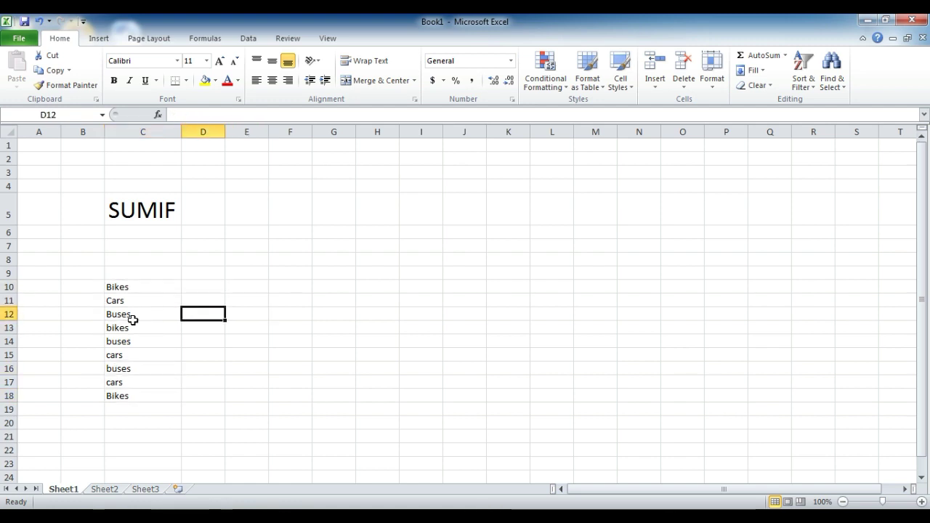
{"action": "key", "text": "Up"}
{"action": "key", "text": "Up"}
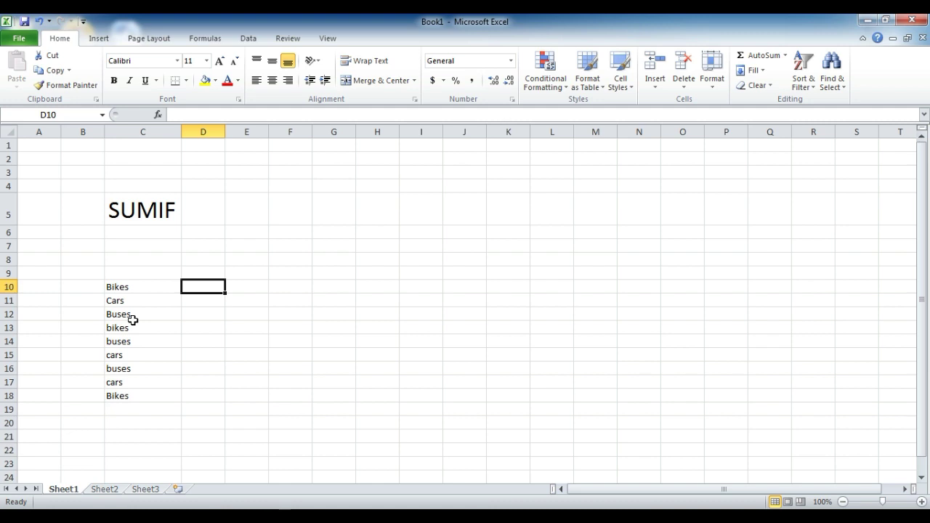
Step: Enter the vehicle quantities 5, 2, 4, 6, 5, 7, 8, 5, 4 down column D
{"action": "type", "text": "5"}
{"action": "key", "text": "Return"}
{"action": "type", "text": "2"}
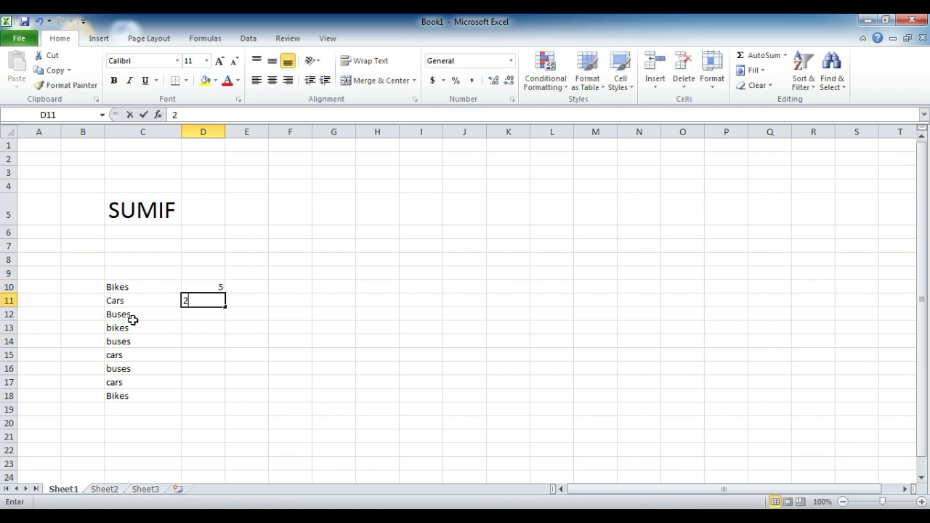
{"action": "key", "text": "Return"}
{"action": "type", "text": "4"}
{"action": "key", "text": "Return"}
{"action": "type", "text": "6"}
{"action": "key", "text": "Return"}
{"action": "type", "text": "5"}
{"action": "key", "text": "Return"}
{"action": "type", "text": "7"}
{"action": "key", "text": "Return"}
{"action": "type", "text": "8"}
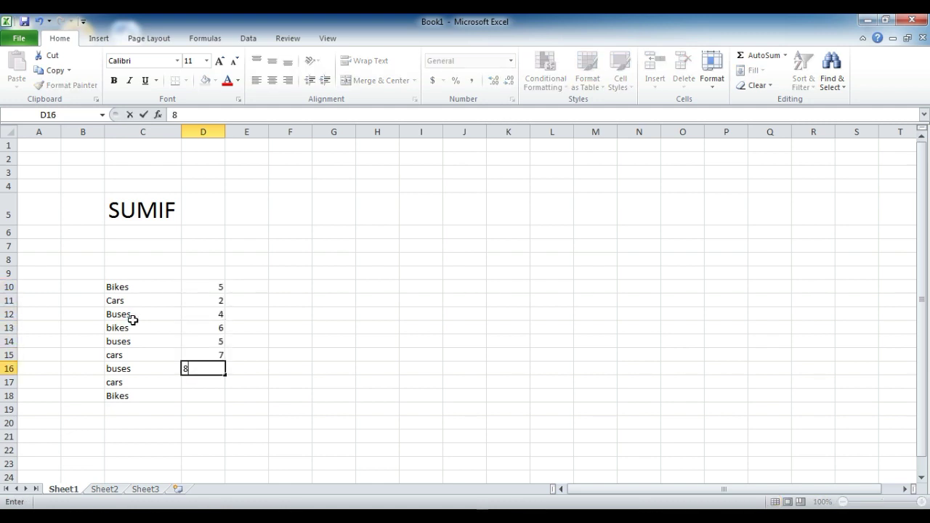
{"action": "key", "text": "Return"}
{"action": "type", "text": "5 4"}
{"action": "key", "text": "Return"}
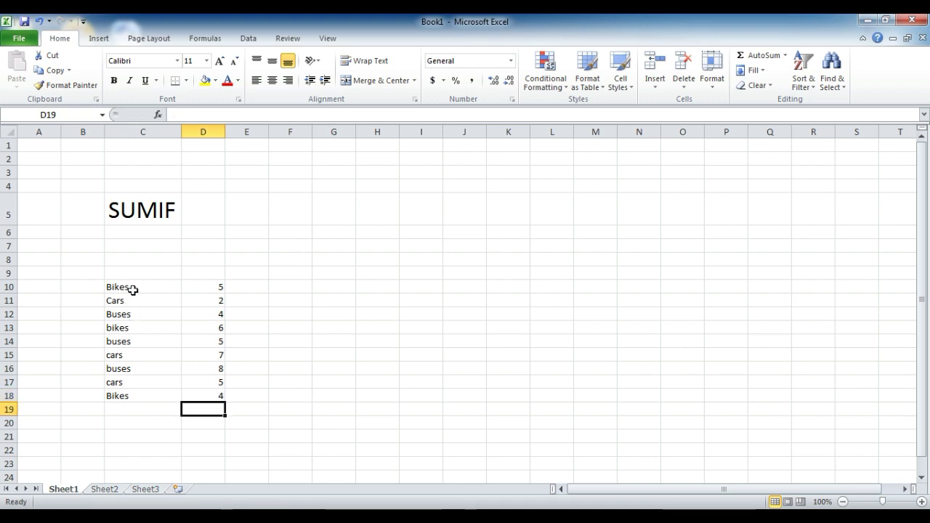
Step: Apply All Borders to the vehicle and quantity table C10:D18
{"action": "left_click_drag", "start_coordinate": [131, 288], "coordinate": [220, 397]}
{"action": "left_click", "coordinate": [186, 81]}
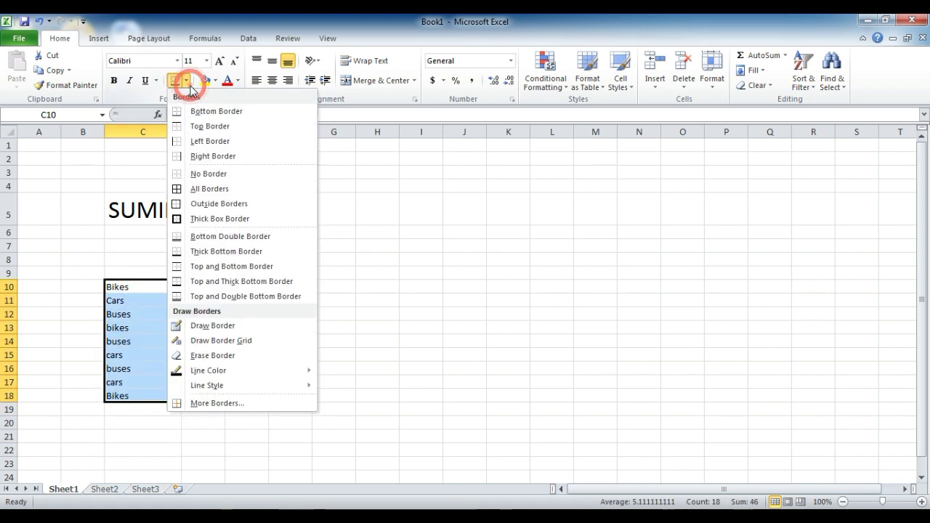
{"action": "left_click", "coordinate": [210, 188]}
{"action": "left_click", "coordinate": [247, 315]}
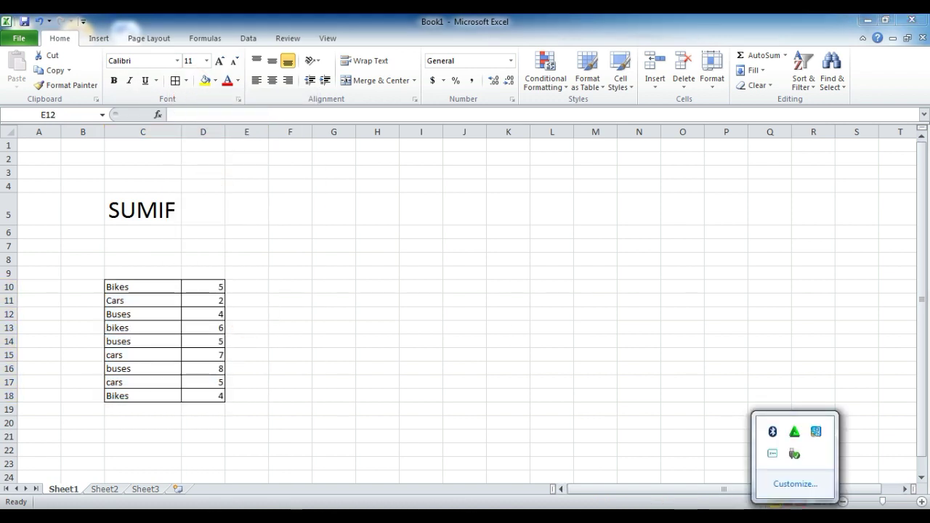
{"action": "left_click", "coordinate": [389, 290]}
{"action": "left_click", "coordinate": [314, 284]}
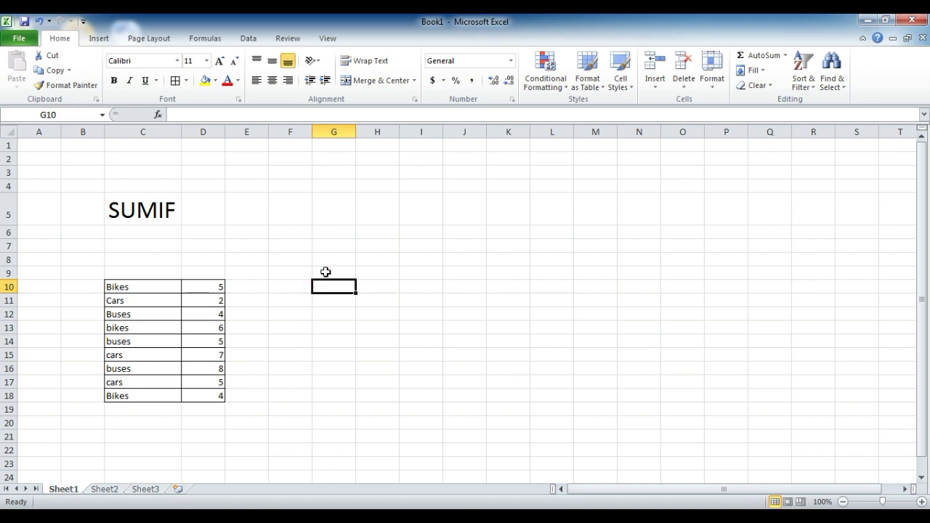
Step: Label cell G9 as Bikes
{"action": "left_click", "coordinate": [325, 271]}
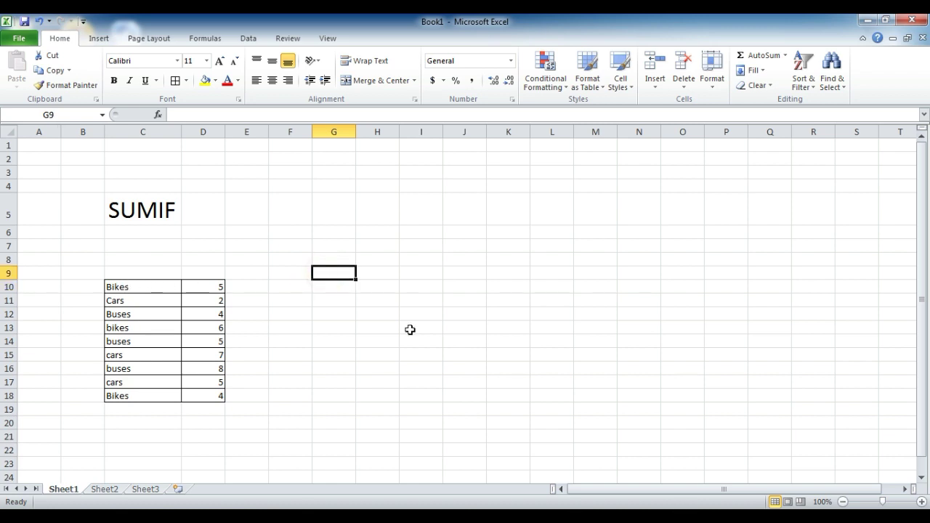
{"action": "type", "text": "Bikes"}
{"action": "key", "text": "Tab"}
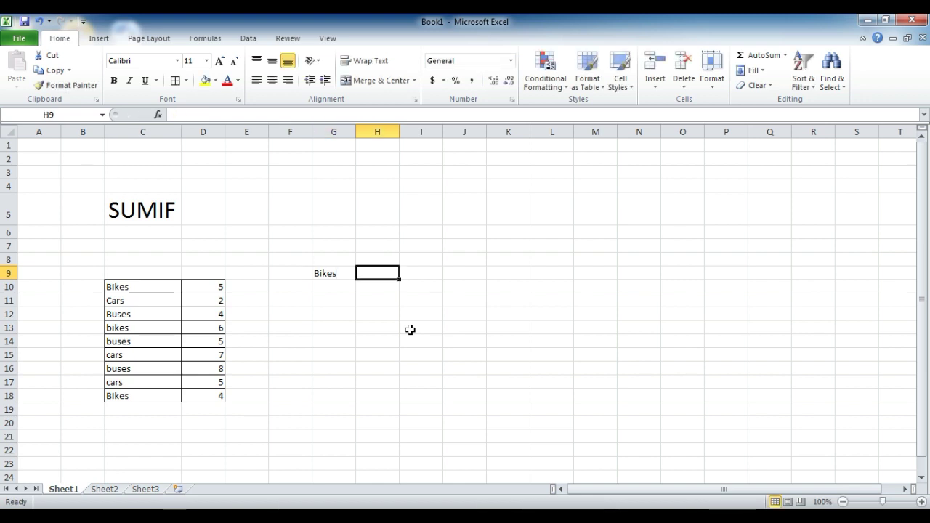
Step: Enter =SUM(D10,D13,D18) in H9 to total the bike quantities, giving 15
{"action": "type", "text": "="}
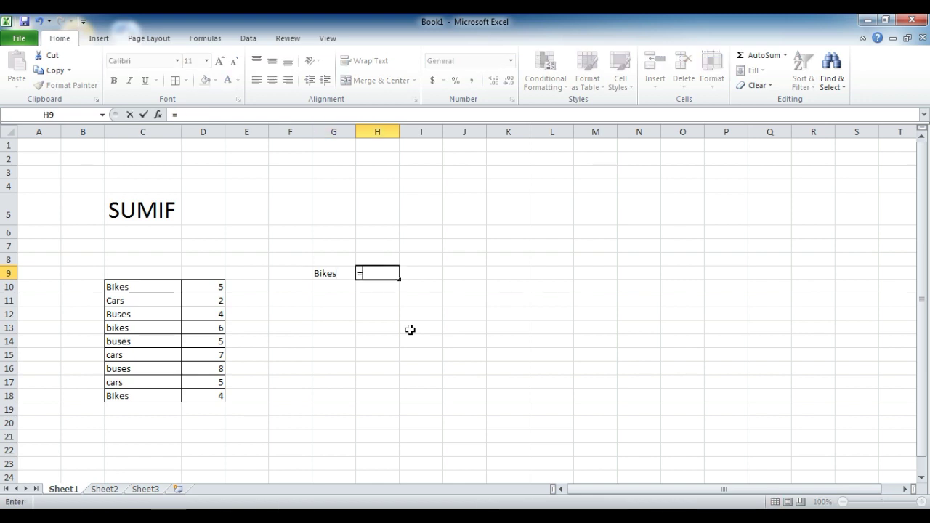
{"action": "type", "text": "sum("}
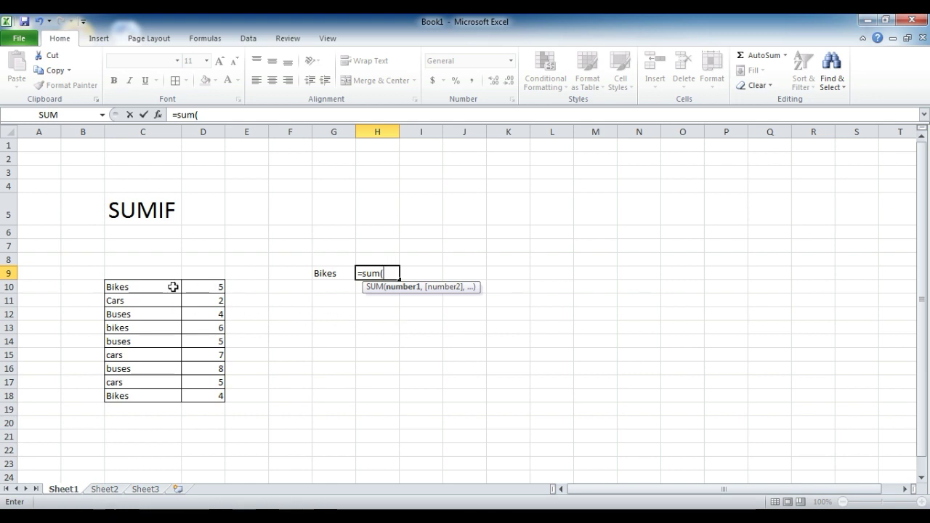
{"action": "left_click", "coordinate": [217, 287]}
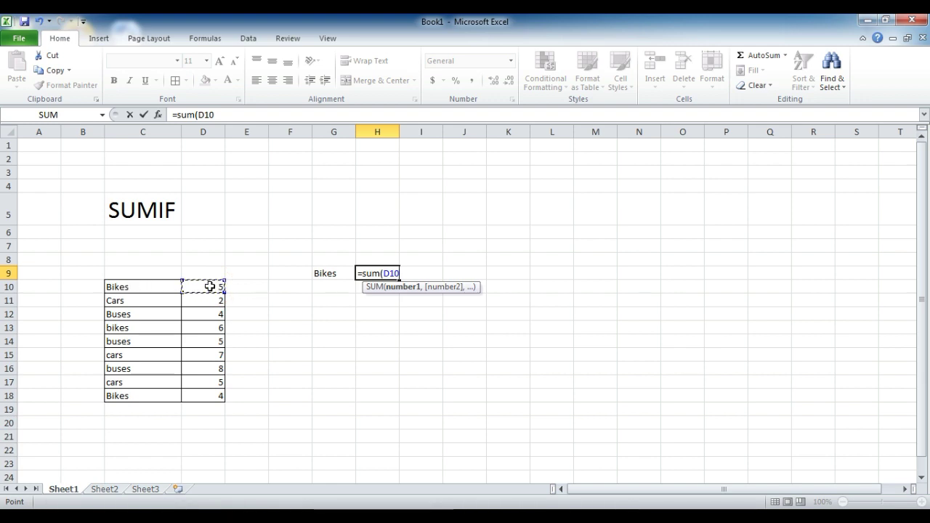
{"action": "type", "text": ","}
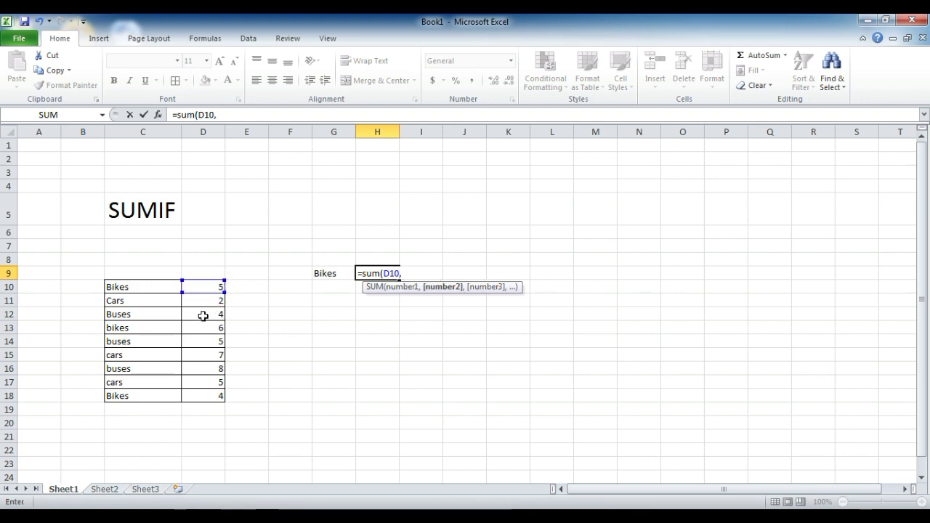
{"action": "left_click", "coordinate": [203, 316]}
{"action": "type", "text": ","}
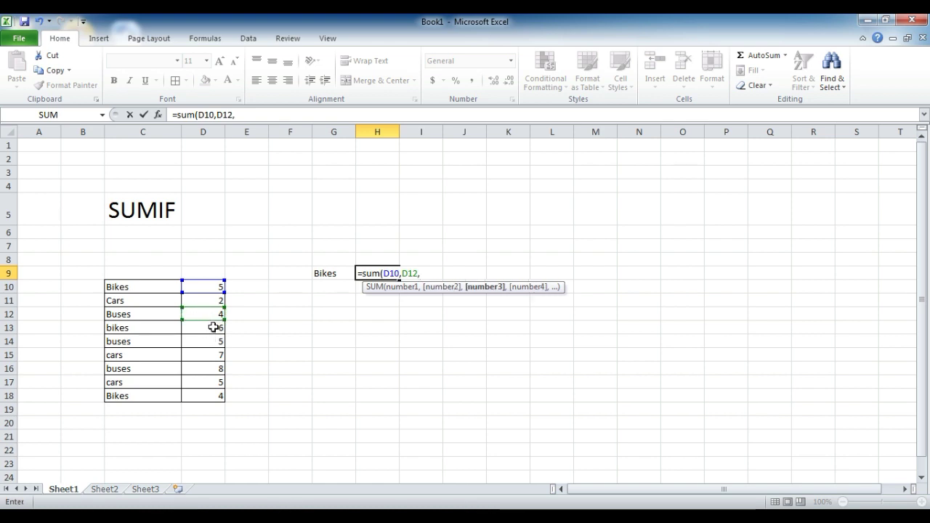
{"action": "left_click", "coordinate": [208, 322]}
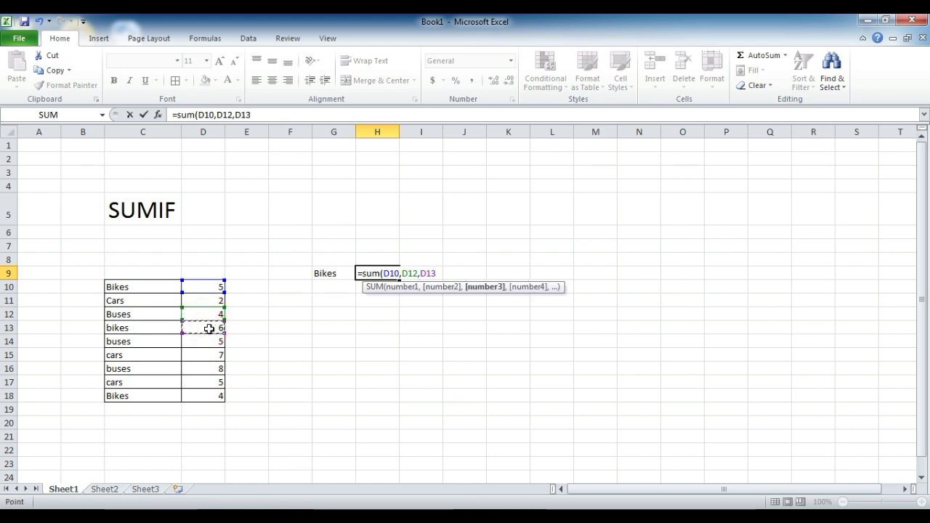
{"action": "key", "text": "BackSpace"}
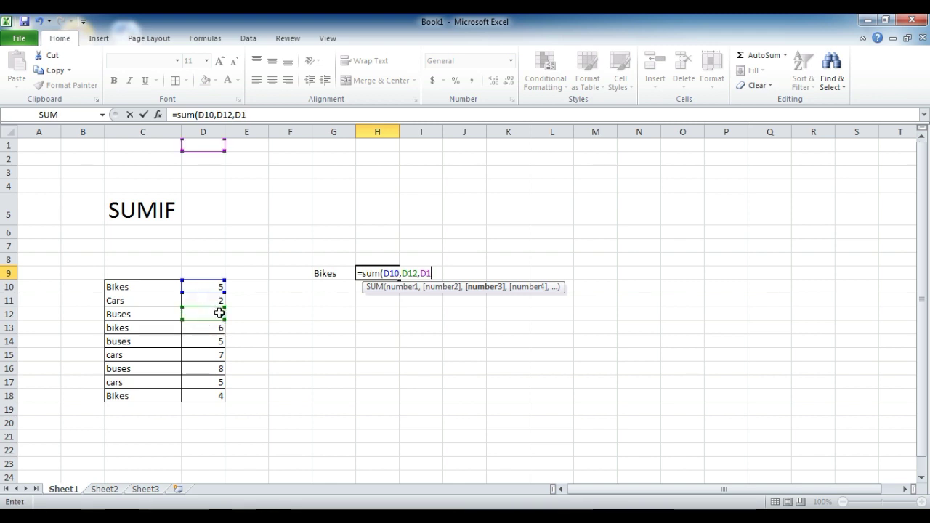
{"action": "key", "text": "BackSpace"}
{"action": "key", "text": "BackSpace"}
{"action": "key", "text": "BackSpace"}
{"action": "key", "text": "BackSpace"}
{"action": "key", "text": "BackSpace"}
{"action": "key", "text": "BackSpace"}
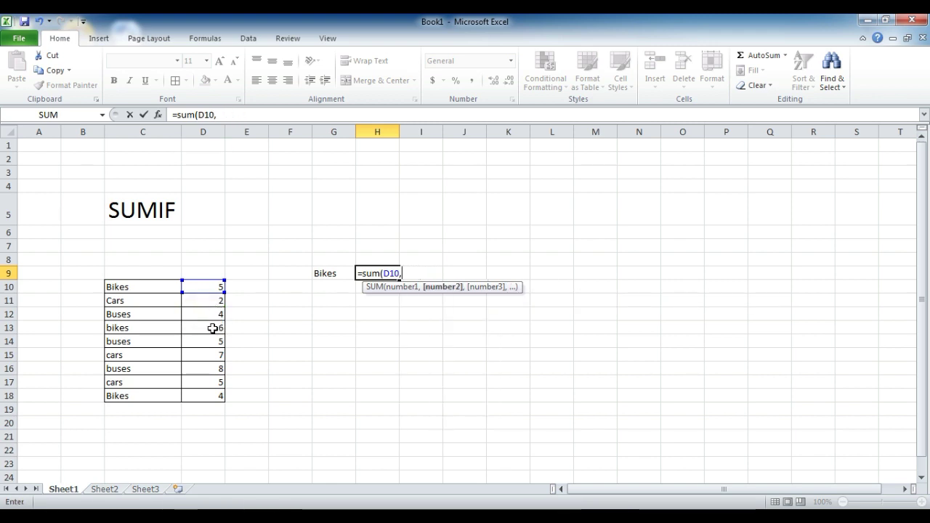
{"action": "left_click", "coordinate": [199, 327]}
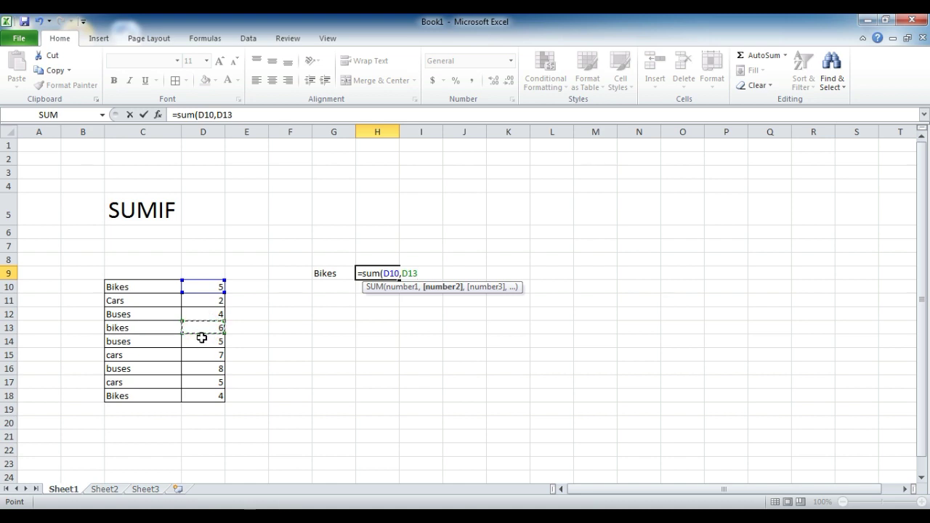
{"action": "type", "text": ","}
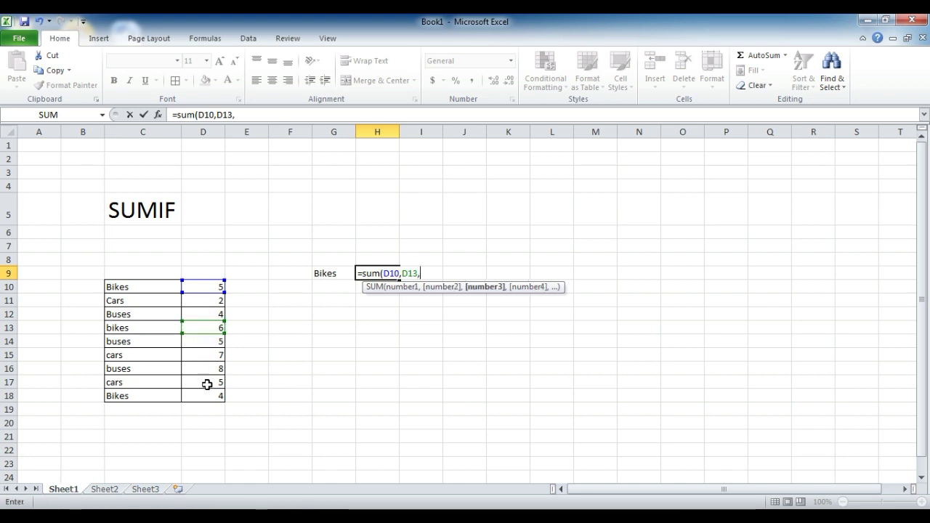
{"action": "left_click", "coordinate": [209, 396]}
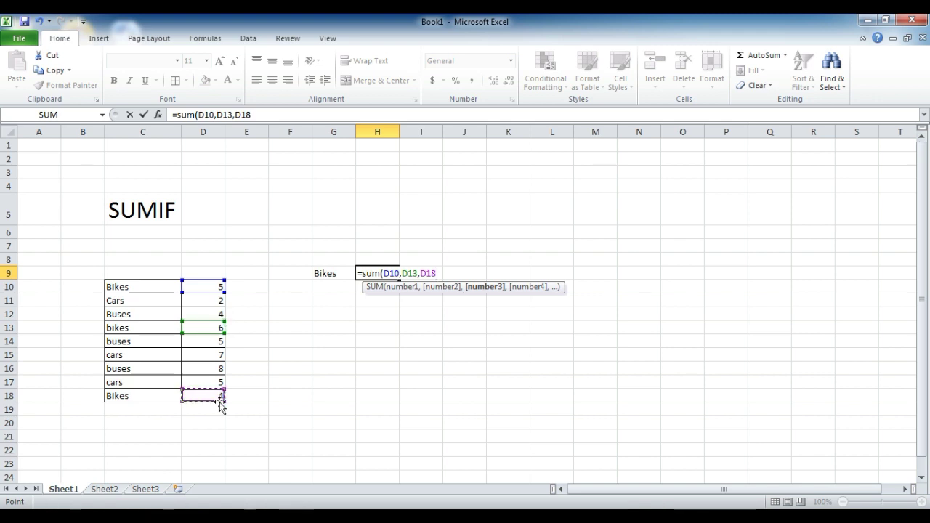
{"action": "type", "text": ")"}
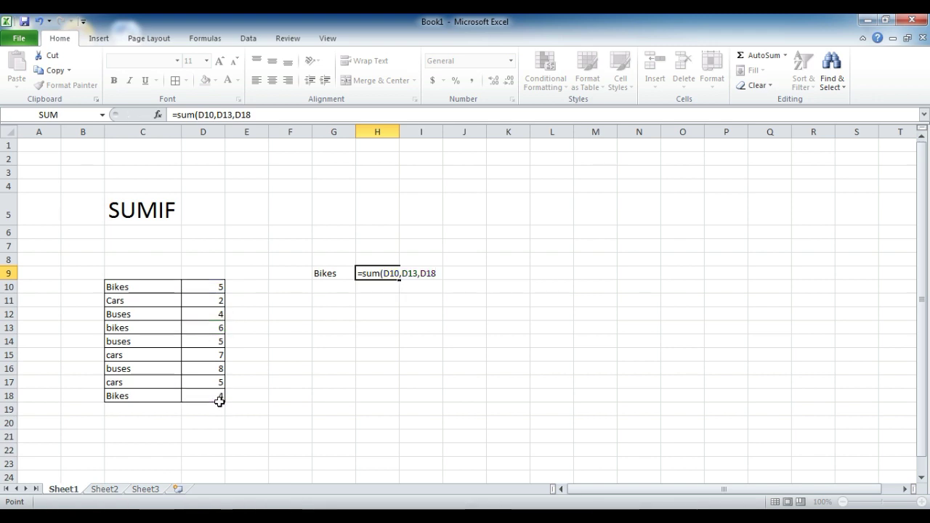
{"action": "key", "text": "Return"}
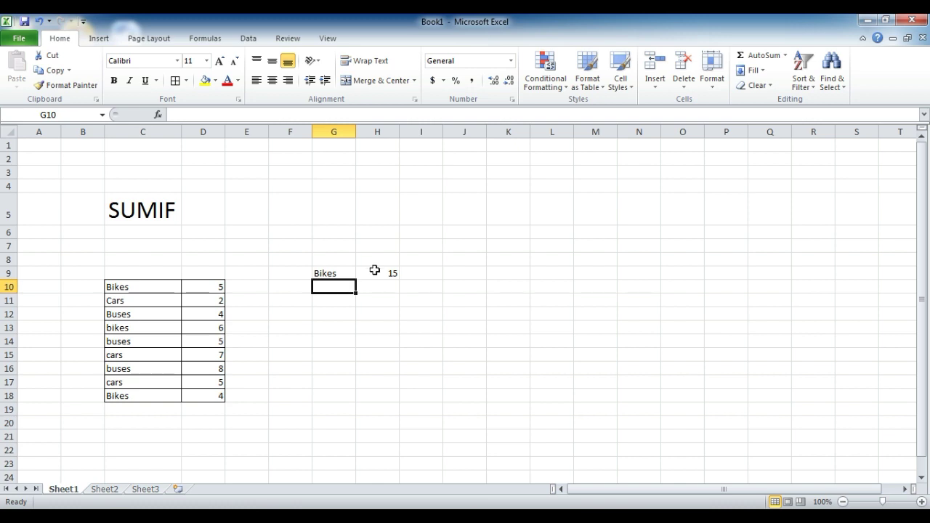
Step: Change the G9 label to cars
{"action": "left_click", "coordinate": [373, 271]}
{"action": "left_click", "coordinate": [324, 272]}
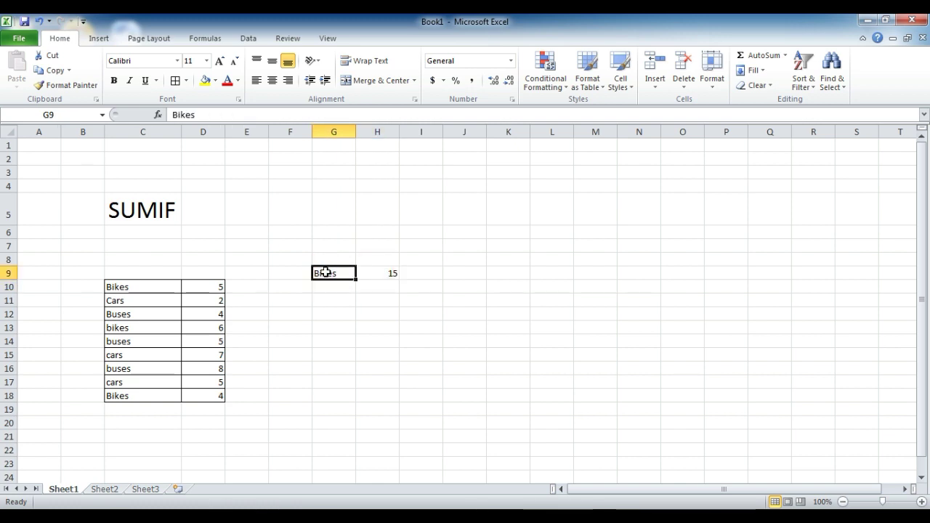
{"action": "type", "text": "cars"}
{"action": "key", "text": "Return"}
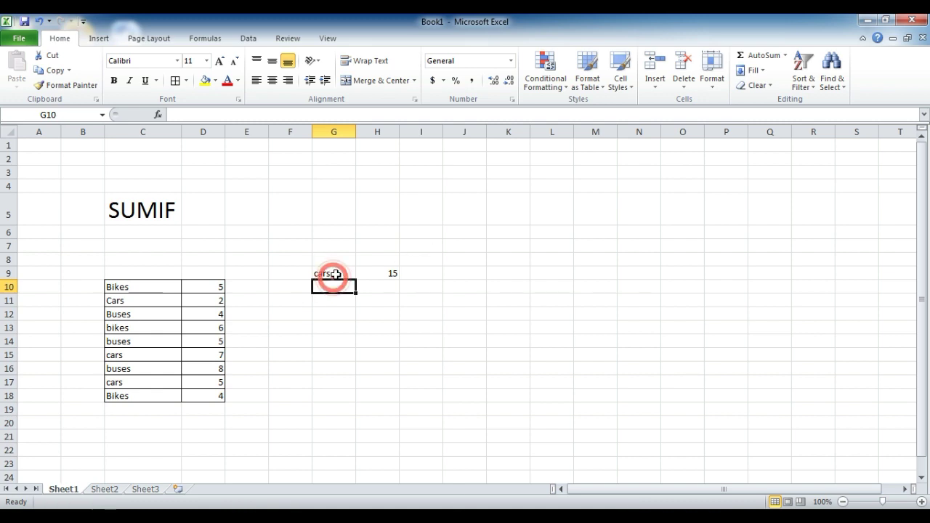
Step: Replace H9 with =SUMIF(C10:C18,G9,D10:D18), giving 14 for cars
{"action": "left_click", "coordinate": [378, 271]}
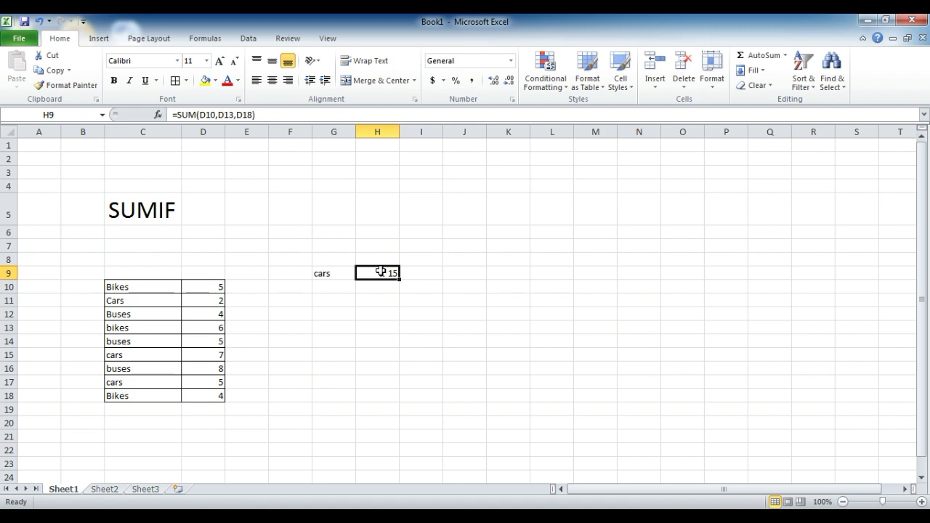
{"action": "type", "text": "=sumif"}
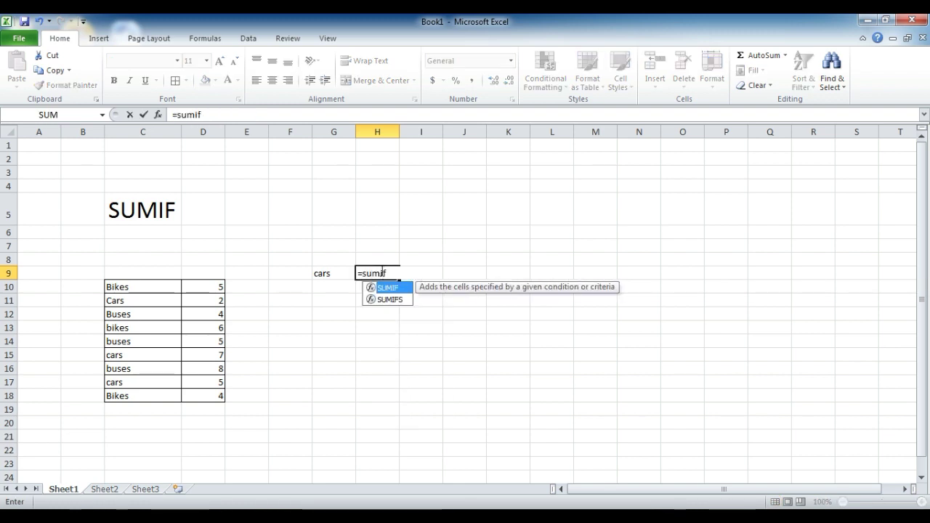
{"action": "type", "text": "("}
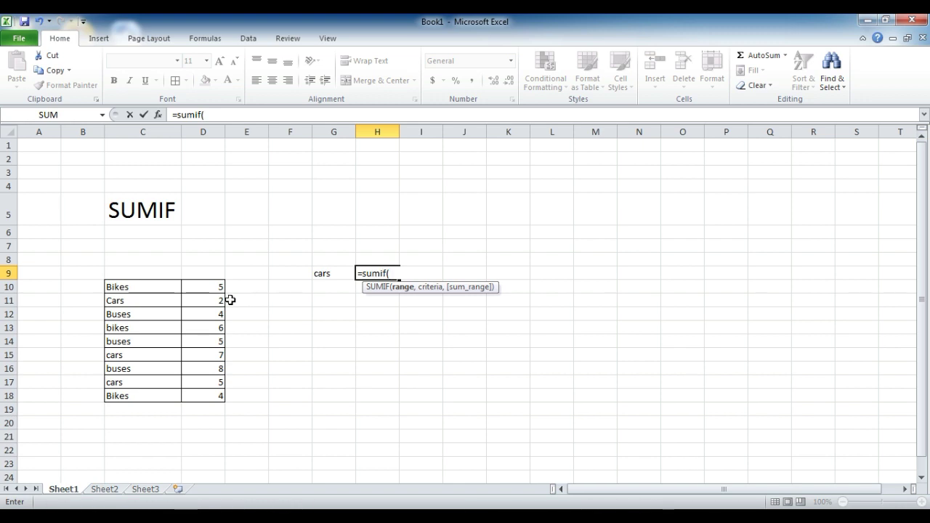
{"action": "left_click", "coordinate": [127, 284]}
{"action": "left_click_drag", "start_coordinate": [127, 285], "coordinate": [127, 392]}
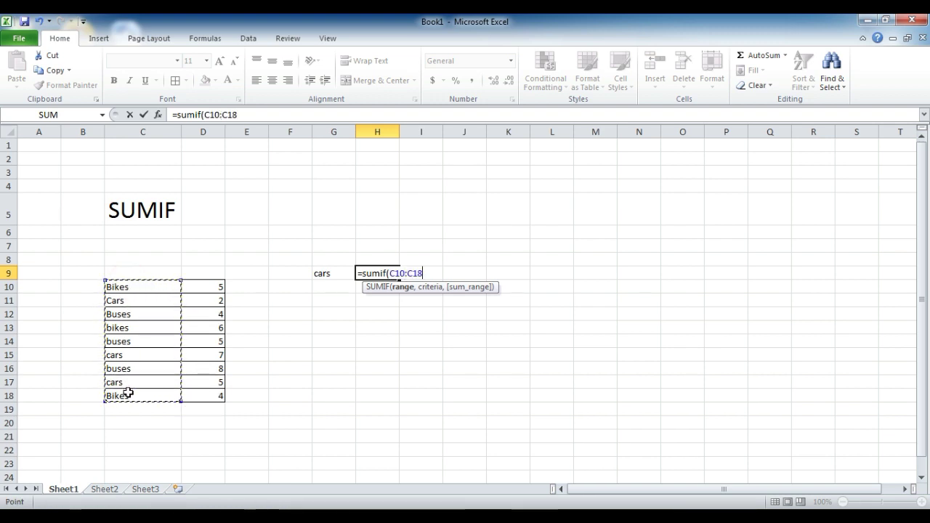
{"action": "type", "text": ","}
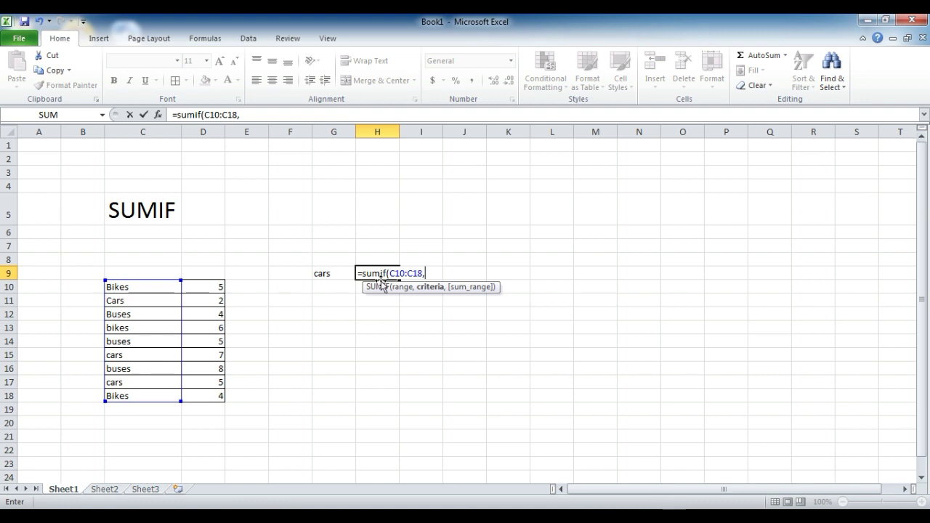
{"action": "left_click", "coordinate": [343, 287]}
{"action": "left_click", "coordinate": [339, 272]}
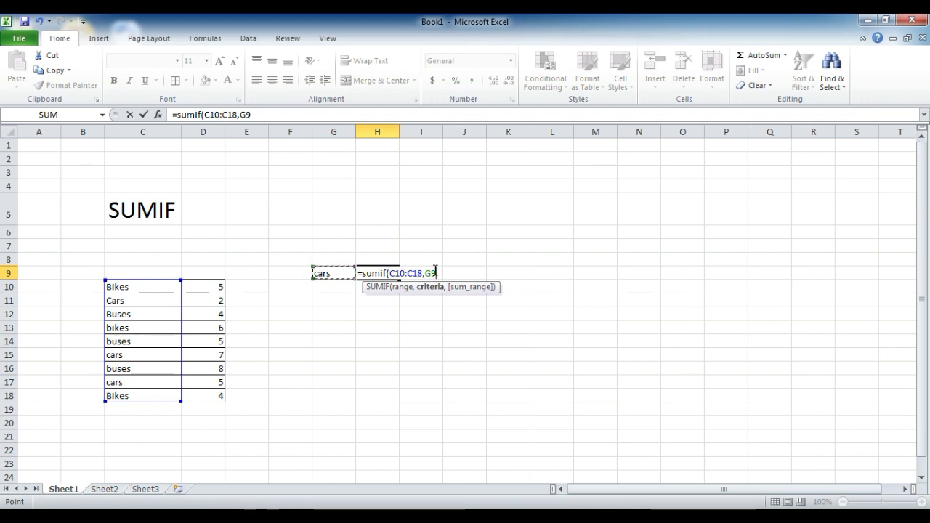
{"action": "type", "text": ","}
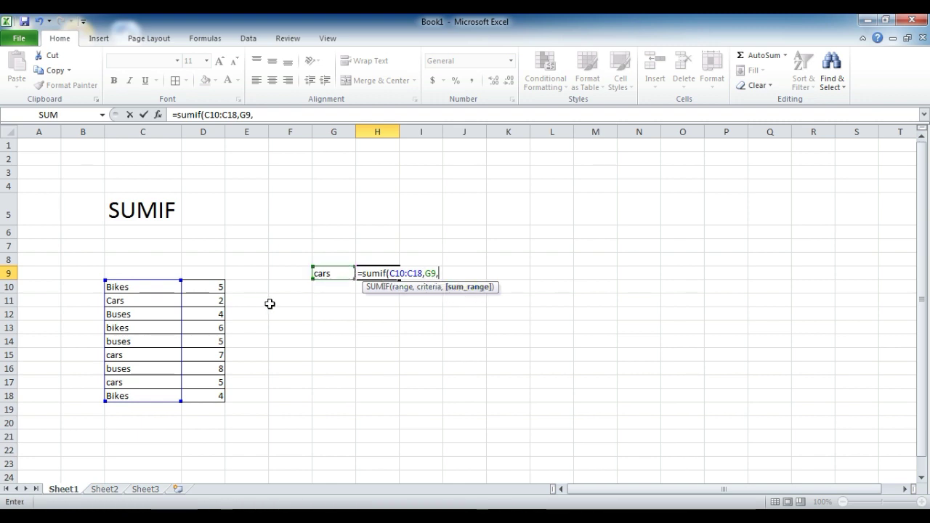
{"action": "left_click", "coordinate": [202, 288]}
{"action": "left_click_drag", "start_coordinate": [202, 288], "coordinate": [205, 396]}
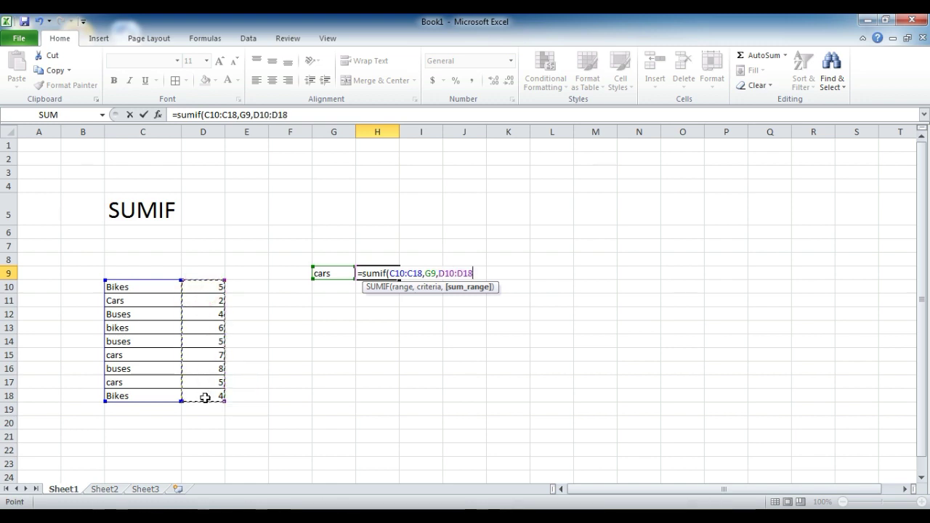
{"action": "type", "text": ")"}
{"action": "key", "text": "Return"}
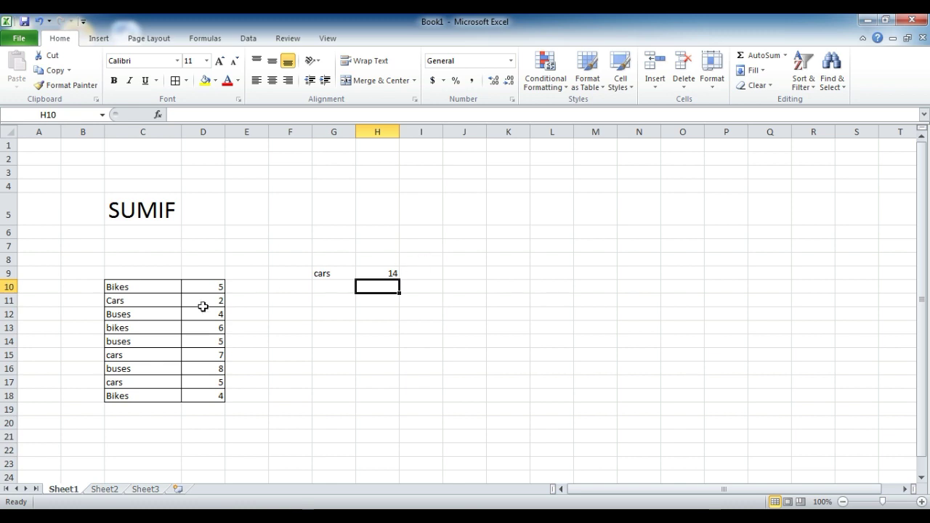
Step: Try lowercase criteria buses and bikes in G9 and check H9's SUMIF result
{"action": "left_click", "coordinate": [197, 300]}
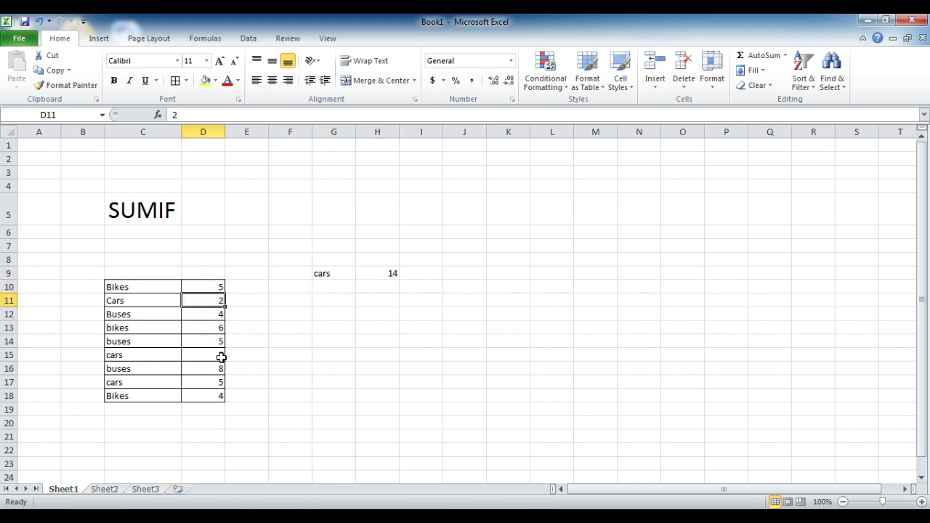
{"action": "left_click", "coordinate": [334, 273]}
{"action": "type", "text": "buse"}
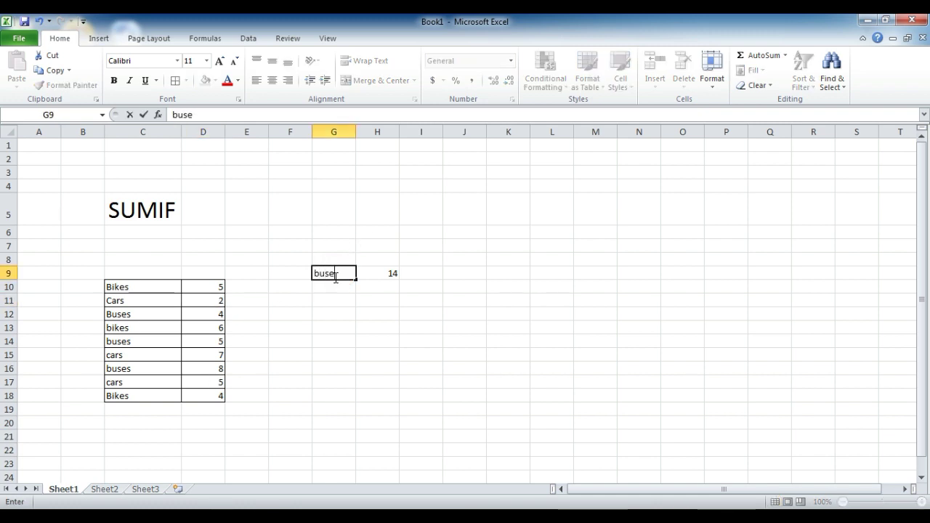
{"action": "type", "text": "s"}
{"action": "key", "text": "BackSpace"}
{"action": "key", "text": "BackSpace"}
{"action": "key", "text": "BackSpace"}
{"action": "key", "text": "BackSpace"}
{"action": "key", "text": "BackSpace"}
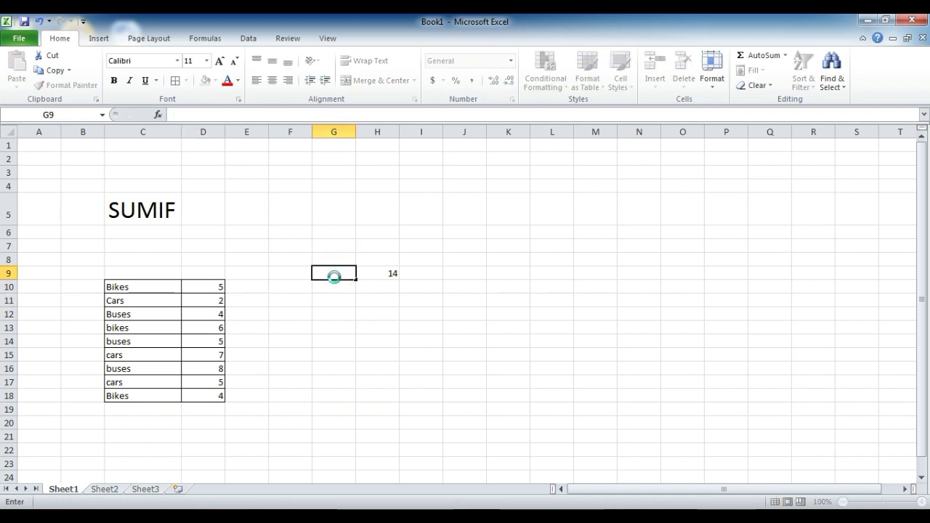
{"action": "key", "text": "Tab"}
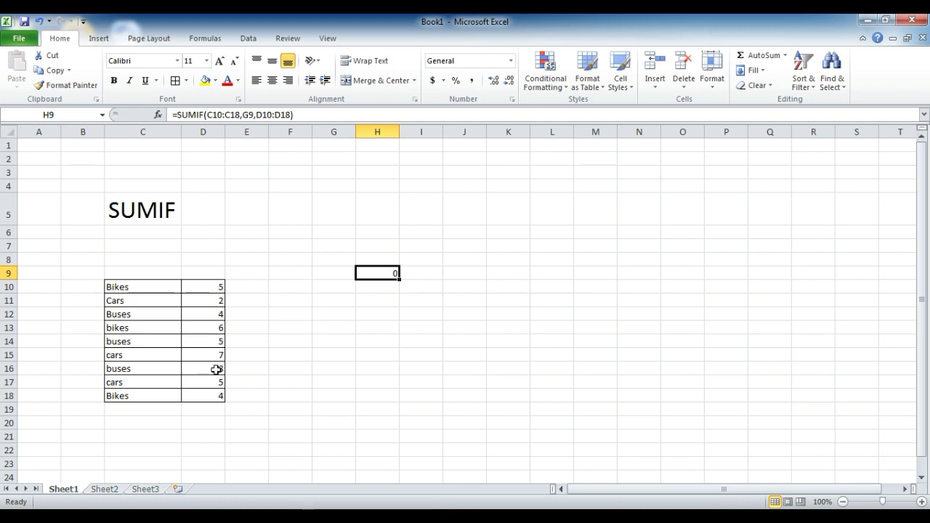
{"action": "left_click", "coordinate": [328, 272]}
{"action": "type", "text": "b"}
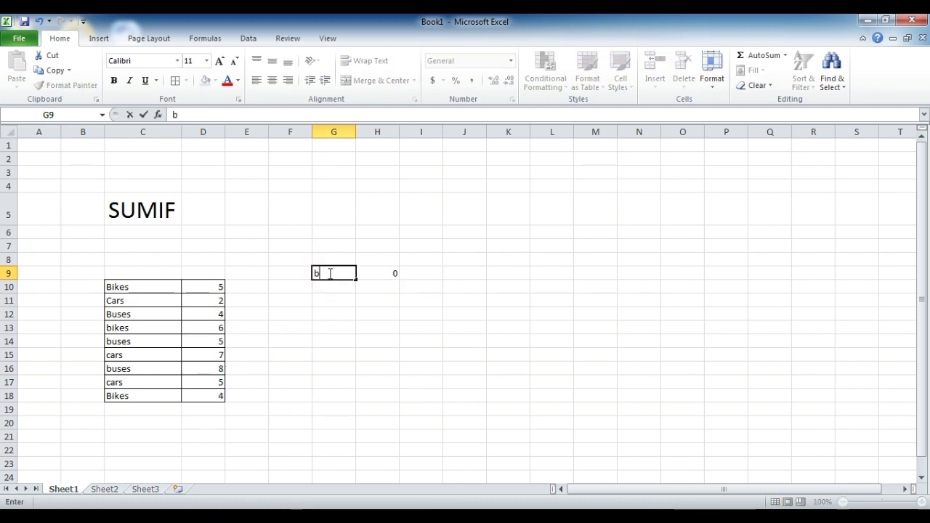
{"action": "type", "text": "uses"}
{"action": "key", "text": "Return"}
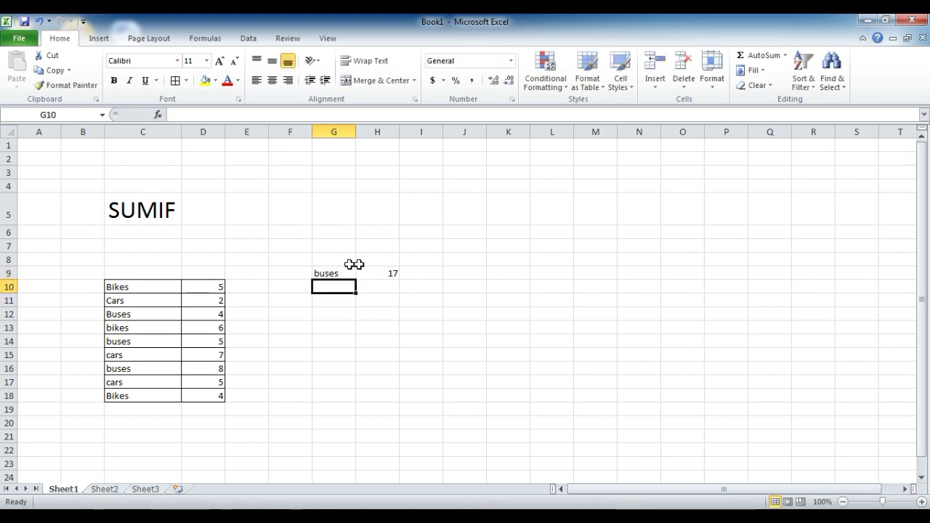
{"action": "double_click", "coordinate": [350, 272]}
{"action": "type", "text": "bikes"}
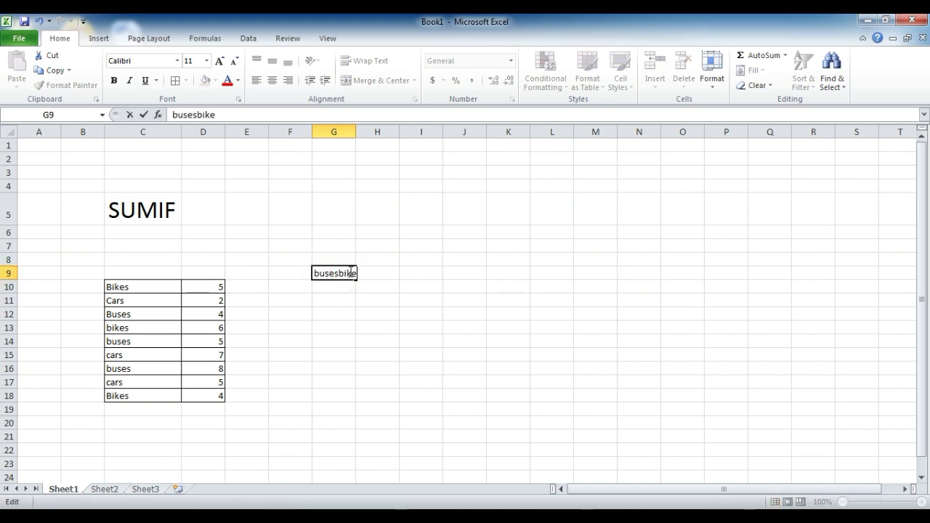
{"action": "key", "text": "Return"}
Step: Retype G9 as Bikes, Buses, buses and BUSES, with BUSES still totalling 17
{"action": "left_click", "coordinate": [333, 272]}
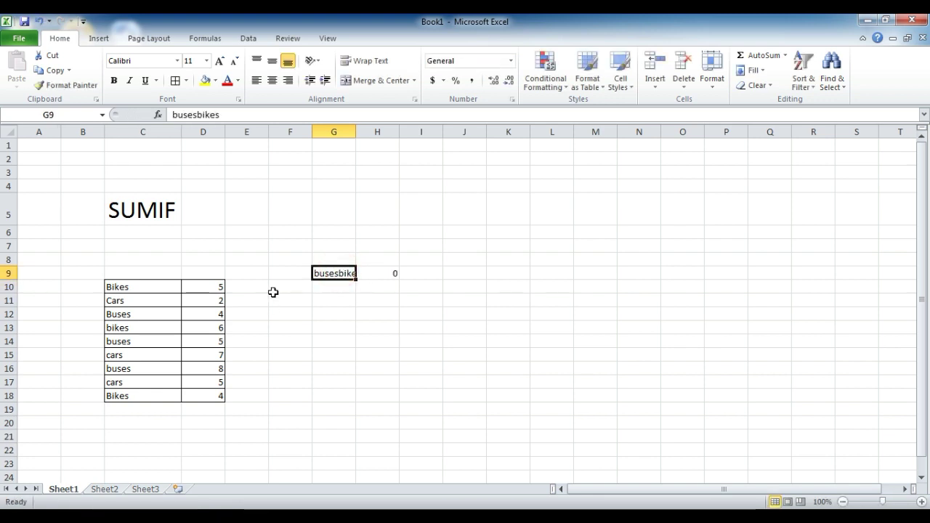
{"action": "type", "text": "Bikes"}
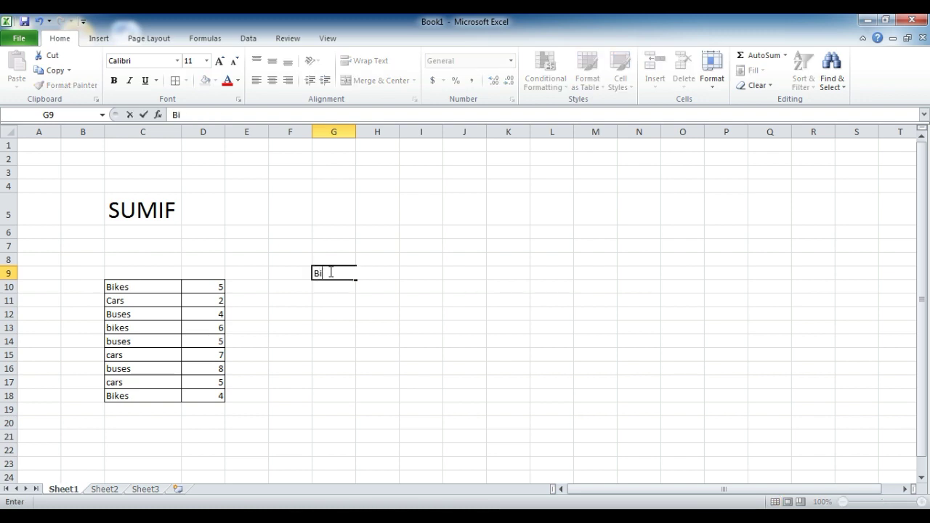
{"action": "key", "text": "Return"}
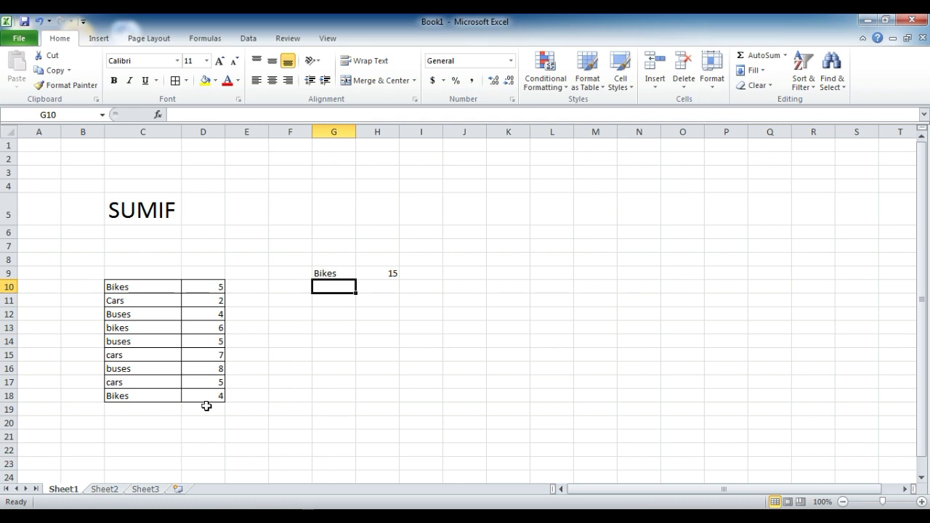
{"action": "left_click", "coordinate": [334, 273]}
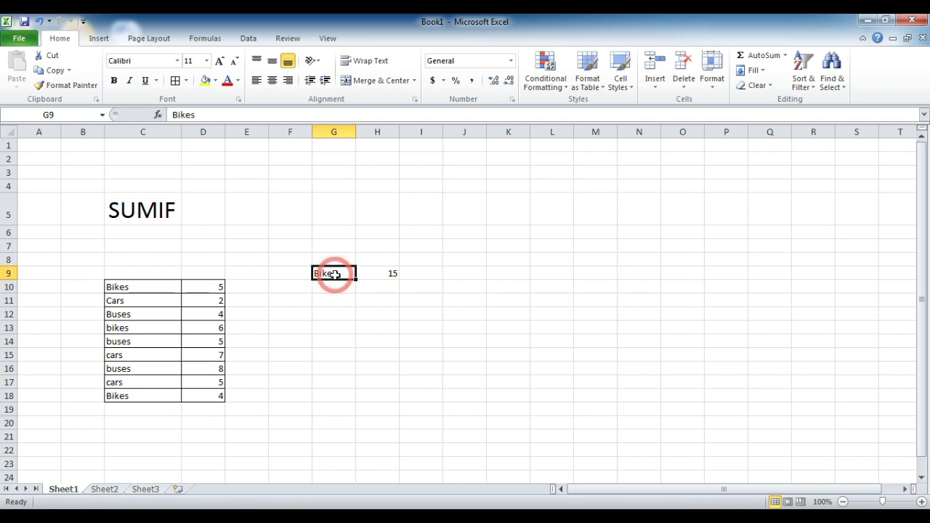
{"action": "type", "text": "Buses"}
{"action": "key", "text": "Return"}
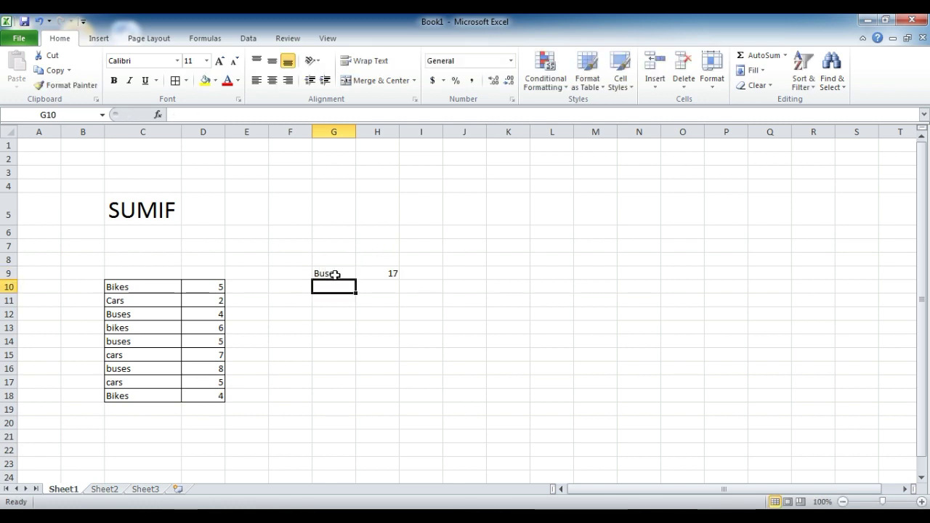
{"action": "left_click", "coordinate": [334, 273]}
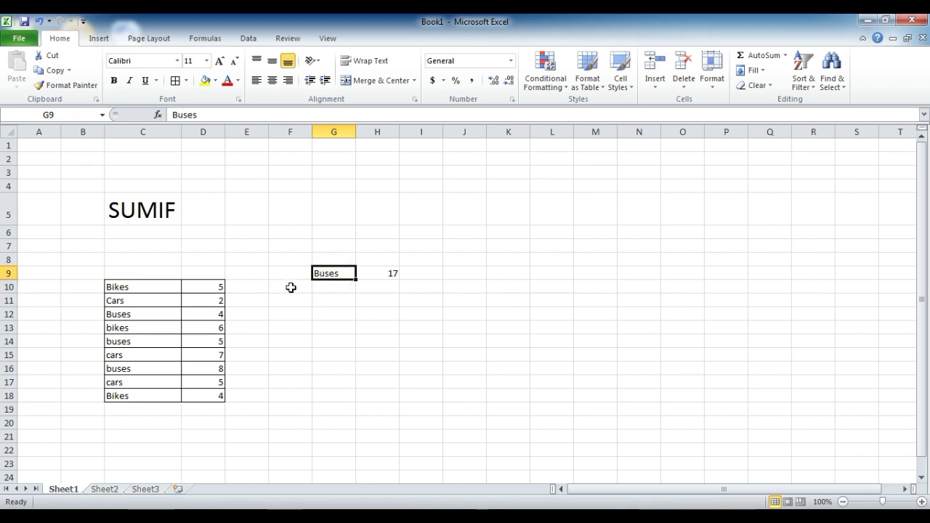
{"action": "type", "text": "buses"}
{"action": "key", "text": "Return"}
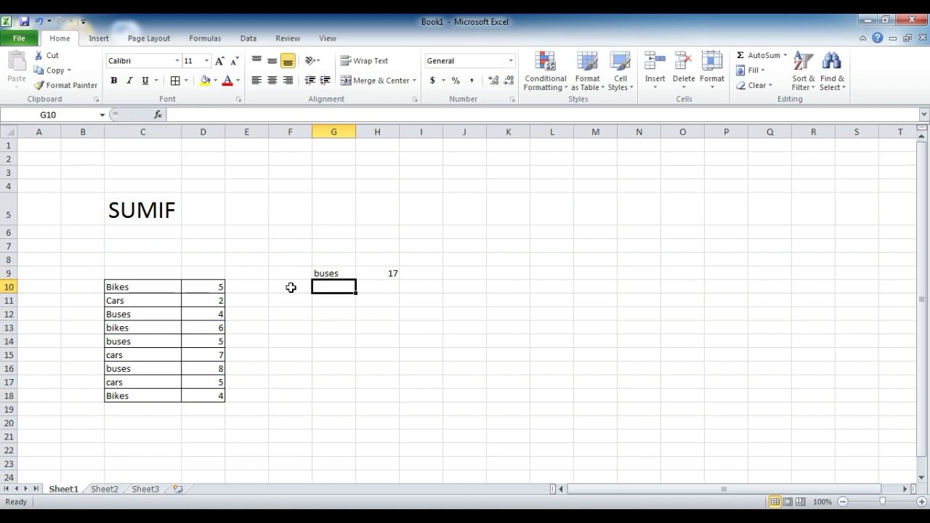
{"action": "left_click", "coordinate": [329, 273]}
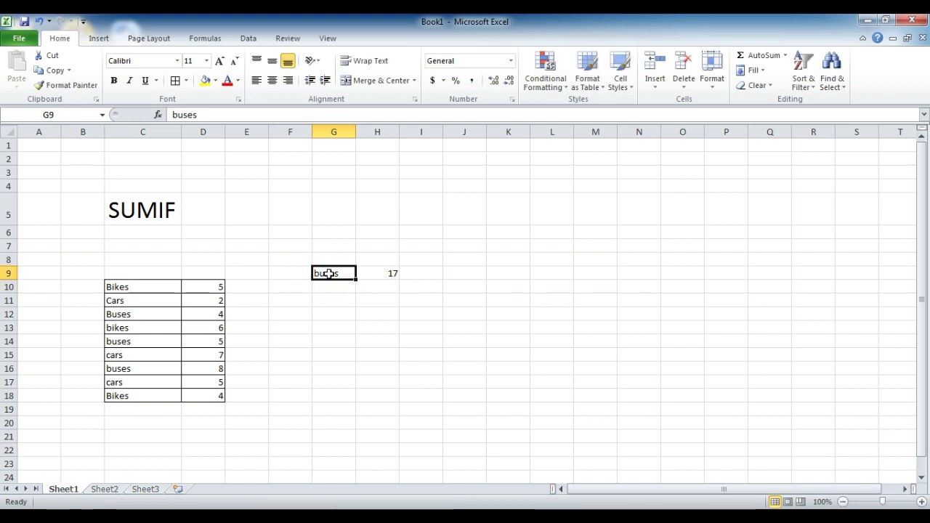
{"action": "type", "text": "BUSES"}
{"action": "key", "text": "Return"}
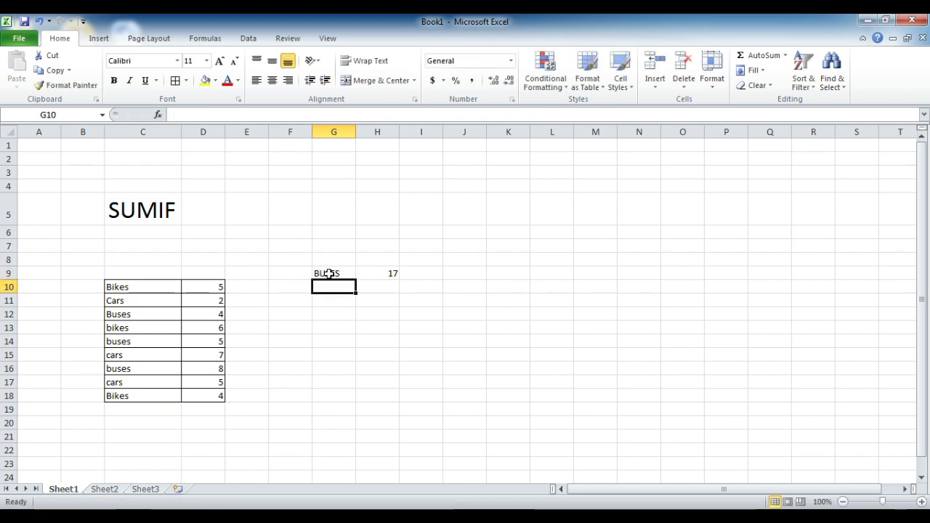
{"action": "left_click", "coordinate": [328, 274]}
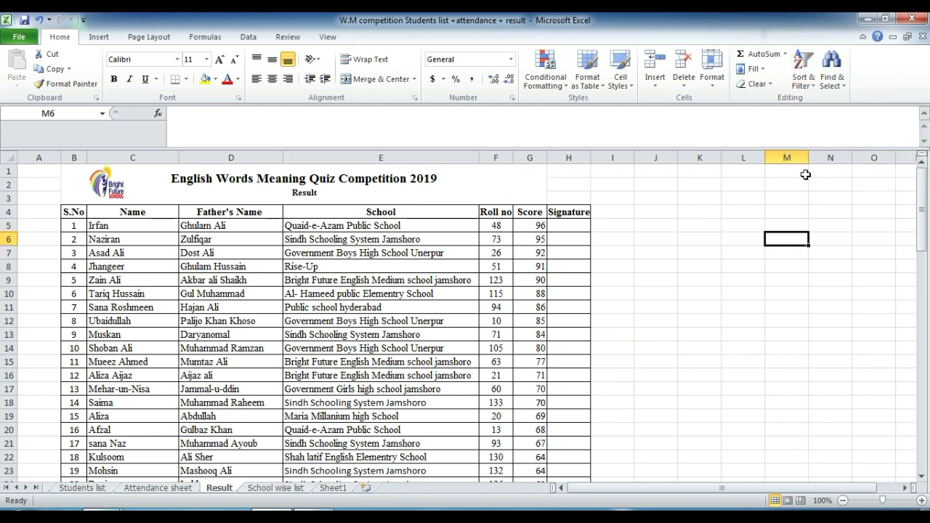
Step: Scroll the Result sheet down to the last student row and back to the top
{"action": "left_click_drag", "start_coordinate": [921, 211], "coordinate": [925, 436]}
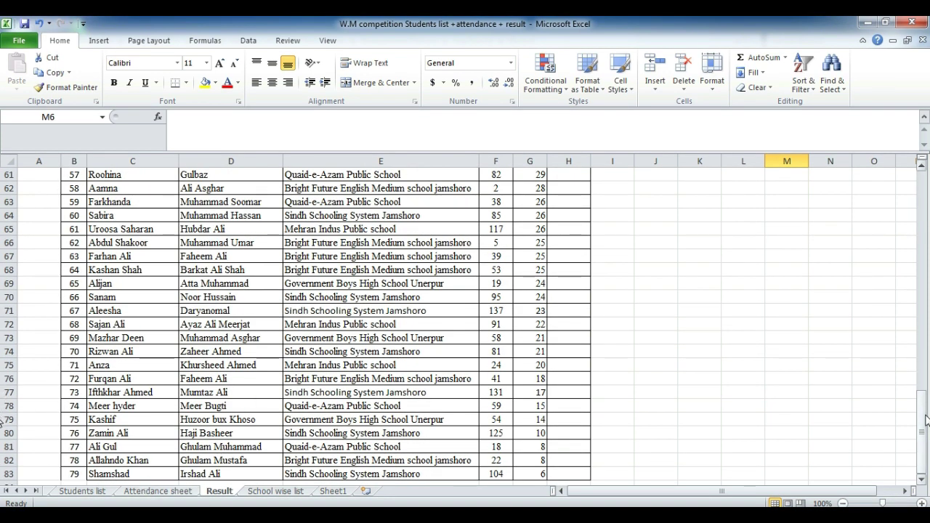
{"action": "left_click_drag", "start_coordinate": [927, 420], "coordinate": [909, 187]}
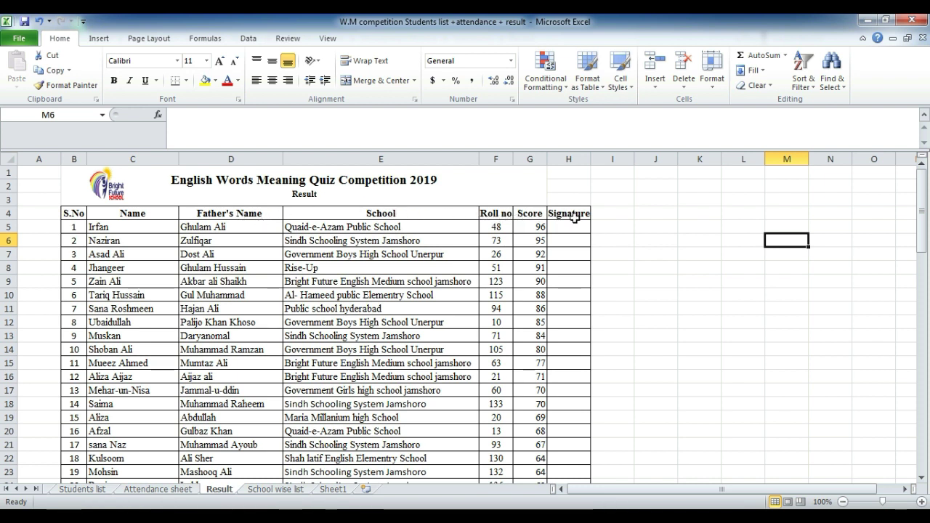
Step: Delete column H, the Signature column, with Ctrl+Minus
{"action": "left_click", "coordinate": [581, 161]}
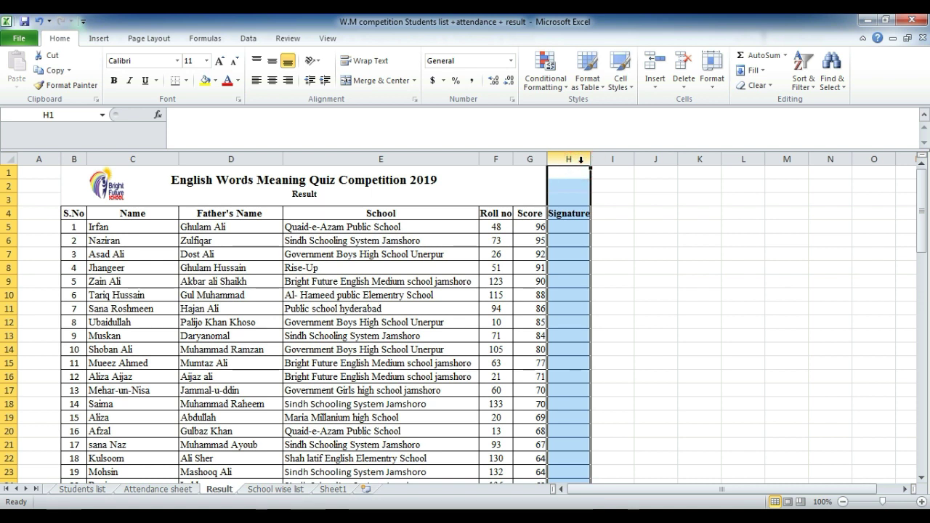
{"action": "key", "text": "ctrl+minus"}
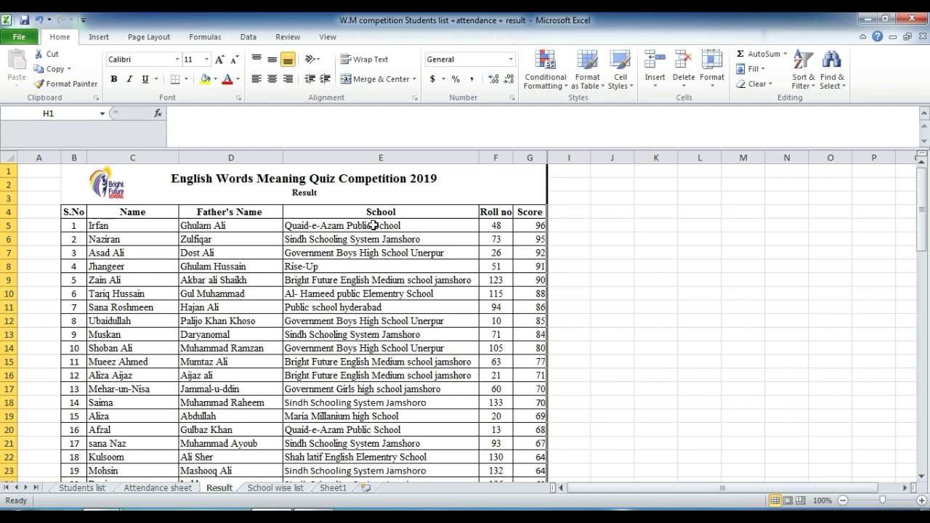
Step: Step through the school names in column E, starting from E5
{"action": "left_click", "coordinate": [373, 225]}
{"action": "key", "text": "Return"}
{"action": "key", "text": "Down"}
{"action": "key", "text": "Down"}
{"action": "key", "text": "Down"}
{"action": "key", "text": "Down"}
{"action": "key", "text": "Down"}
{"action": "key", "text": "Down"}
{"action": "key", "text": "Down"}
{"action": "key", "text": "Down"}
{"action": "key", "text": "Down"}
{"action": "key", "text": "Down"}
{"action": "key", "text": "Down"}
{"action": "key", "text": "Down"}
{"action": "key", "text": "Down"}
{"action": "key", "text": "Down"}
{"action": "key", "text": "Down"}
{"action": "key", "text": "Down"}
{"action": "key", "text": "Down"}
{"action": "key", "text": "Down"}
{"action": "key", "text": "Down"}
{"action": "key", "text": "Down"}
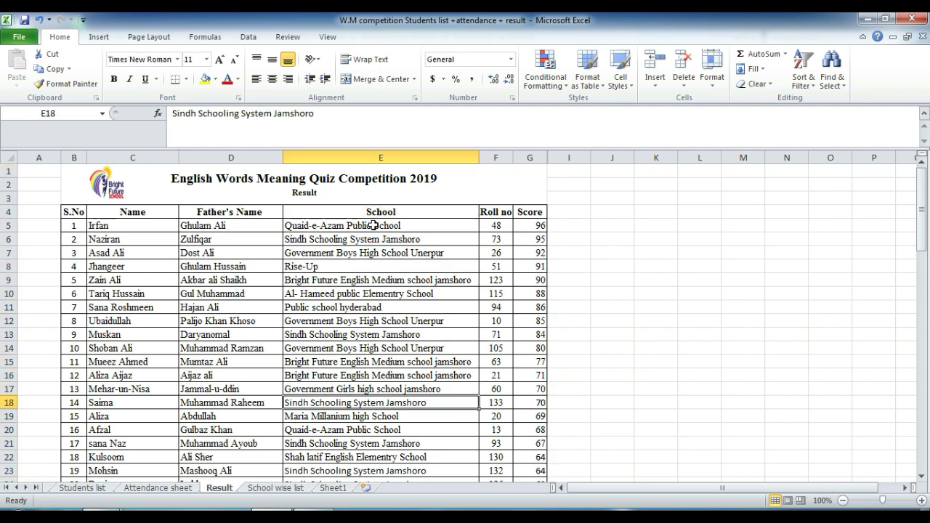
{"action": "key", "text": "Down"}
{"action": "key", "text": "Up"}
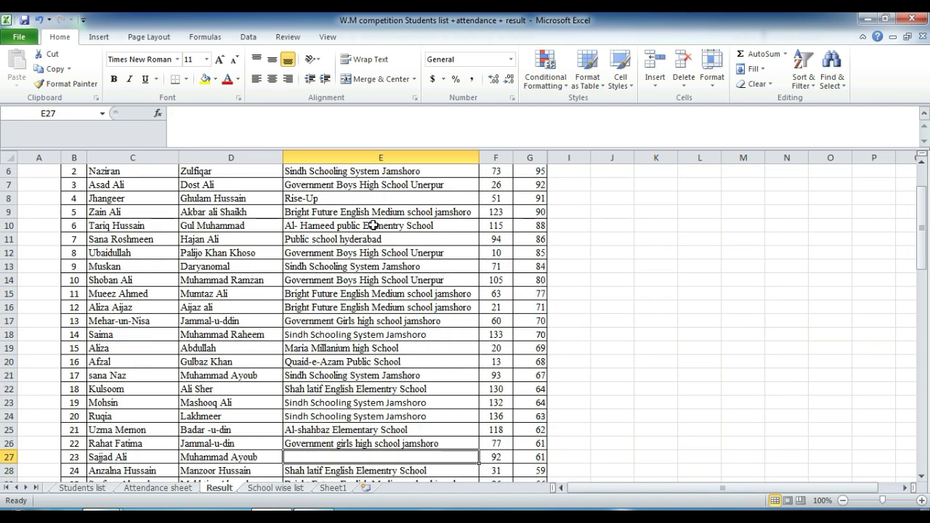
{"action": "key", "text": "Up"}
{"action": "key", "text": "Up"}
{"action": "key", "text": "Up"}
{"action": "key", "text": "Up"}
{"action": "key", "text": "Up"}
{"action": "key", "text": "Up"}
{"action": "key", "text": "Down"}
{"action": "key", "text": "Up"}
{"action": "key", "text": "Up"}
{"action": "key", "text": "Up"}
{"action": "key", "text": "Up"}
{"action": "key", "text": "Up"}
{"action": "key", "text": "Up"}
{"action": "key", "text": "Up"}
{"action": "key", "text": "Up"}
{"action": "key", "text": "Up"}
{"action": "key", "text": "Up"}
{"action": "key", "text": "Up"}
{"action": "key", "text": "Up"}
{"action": "key", "text": "Up"}
{"action": "key", "text": "Up"}
{"action": "key", "text": "Up"}
{"action": "key", "text": "Up"}
{"action": "key", "text": "Up"}
{"action": "key", "text": "Up"}
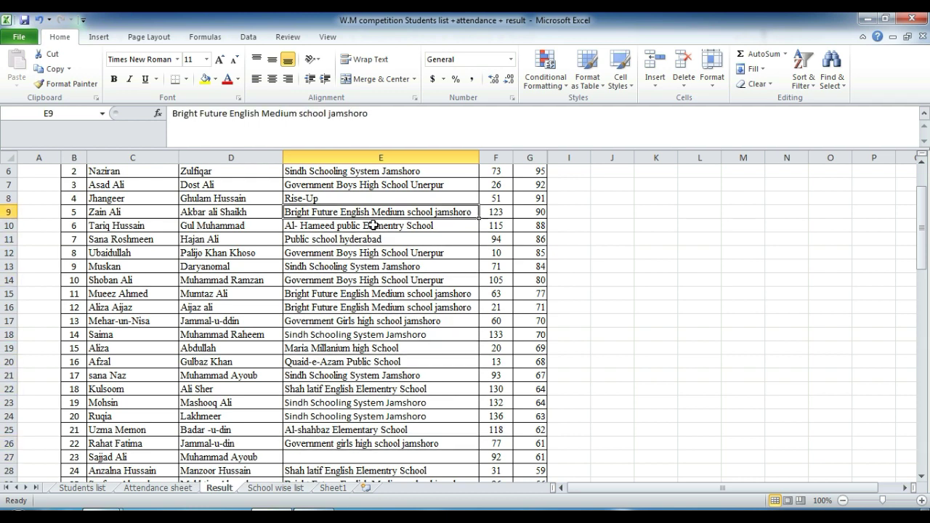
{"action": "key", "text": "Down"}
{"action": "key", "text": "Down"}
{"action": "key", "text": "Down"}
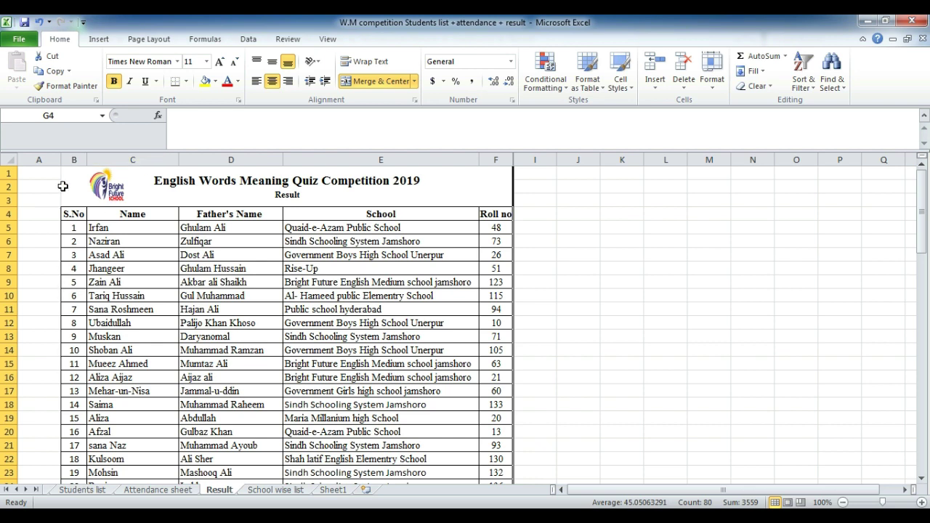
Step: Select the header row from S.No to Roll no, then the first student row B5:F5
{"action": "left_click", "coordinate": [74, 214]}
{"action": "left_click_drag", "start_coordinate": [74, 212], "coordinate": [495, 212]}
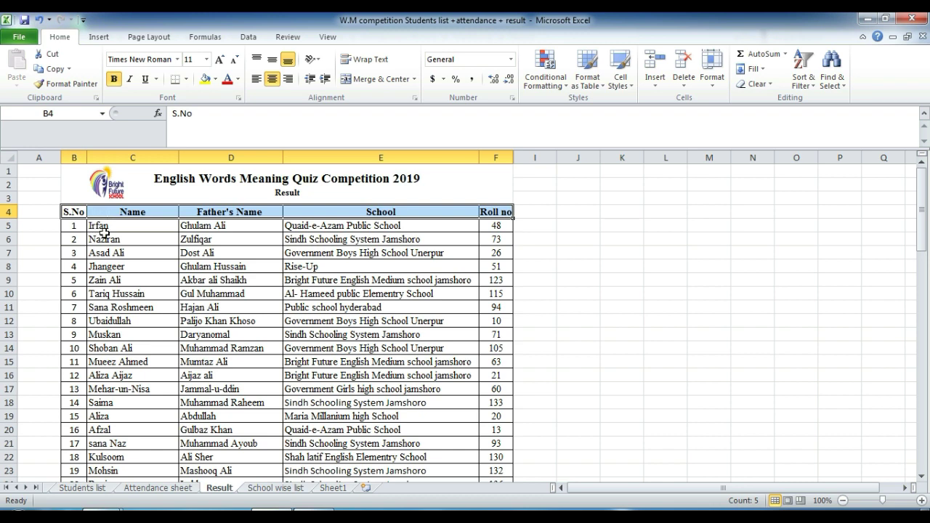
{"action": "left_click", "coordinate": [76, 226]}
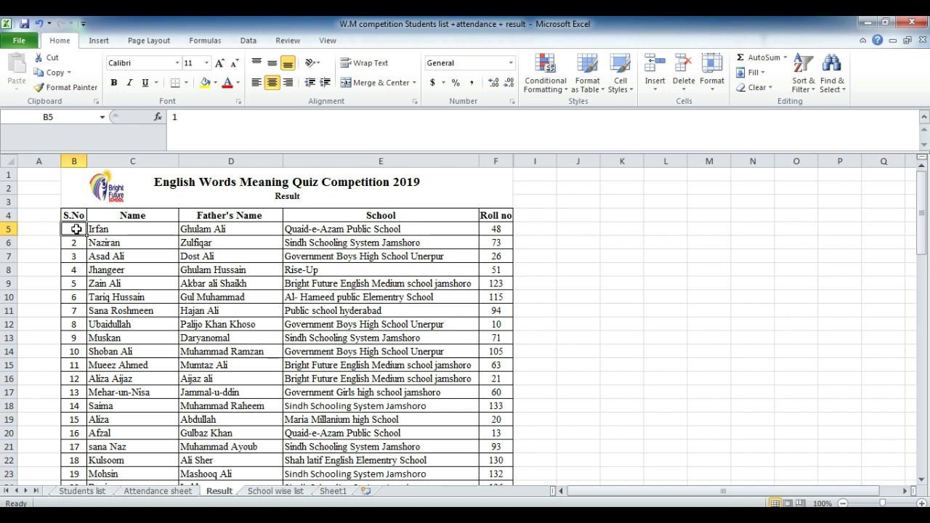
{"action": "key", "text": "shift+Right"}
{"action": "key", "text": "shift+Right"}
{"action": "key", "text": "shift+Right"}
{"action": "left_click_drag", "start_coordinate": [76, 229], "coordinate": [74, 229]}
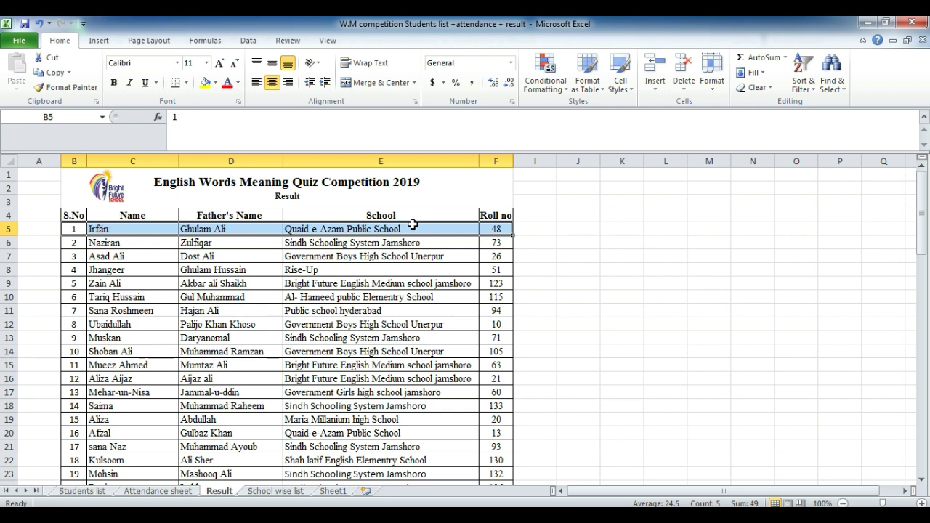
{"action": "left_click", "coordinate": [75, 212]}
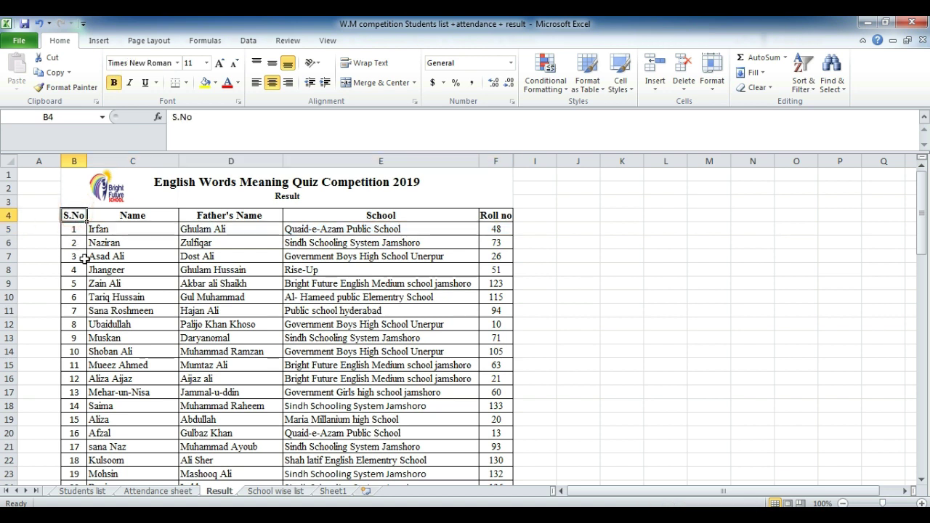
{"action": "left_click", "coordinate": [77, 231]}
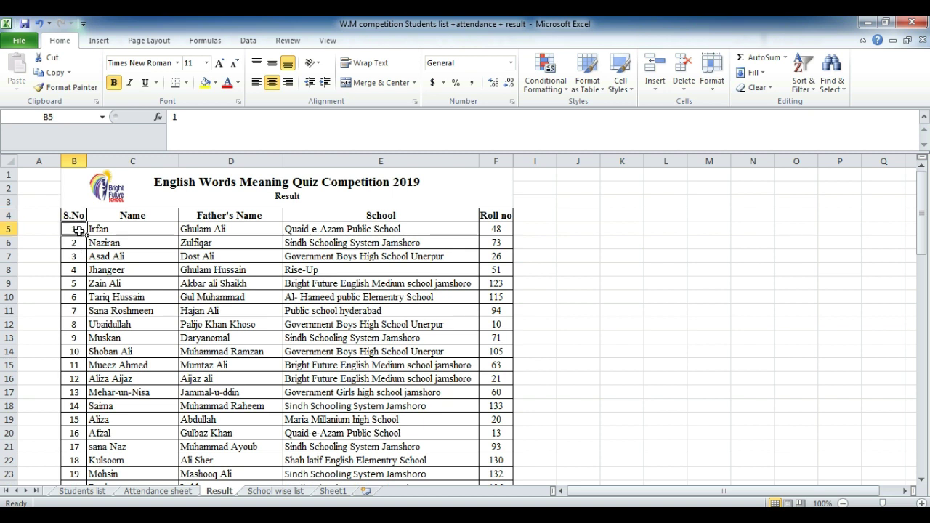
{"action": "left_click", "coordinate": [78, 216]}
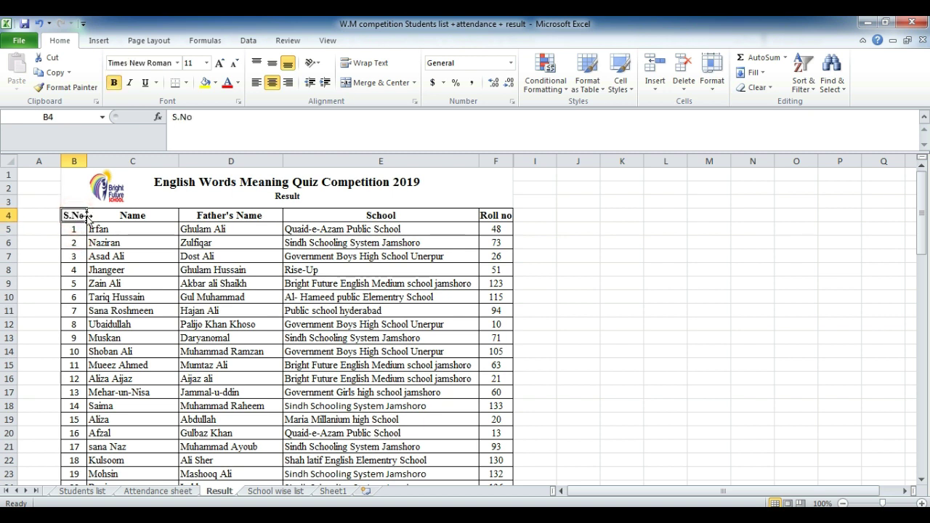
{"action": "left_click", "coordinate": [87, 191]}
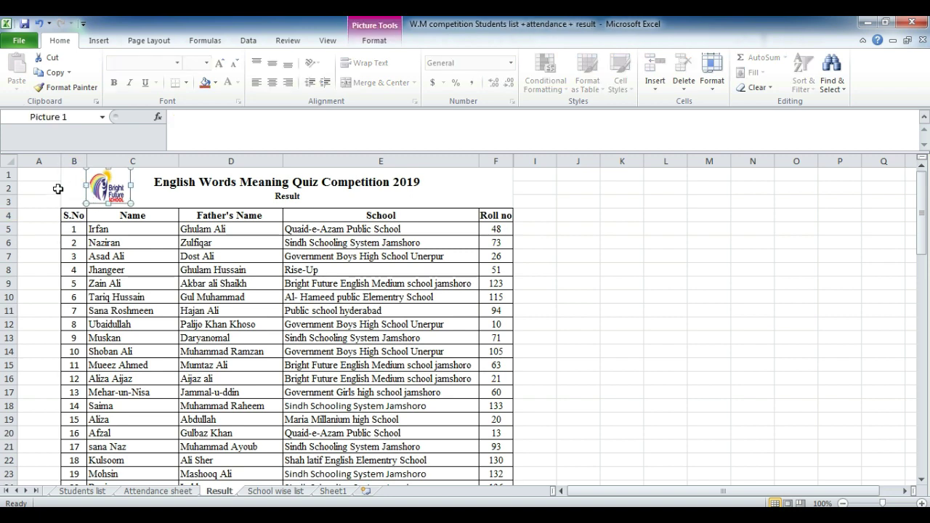
{"action": "left_click", "coordinate": [70, 199]}
Step: Extend the selection from B4 to F83 to cover every student, then scroll back up
{"action": "left_click", "coordinate": [72, 216]}
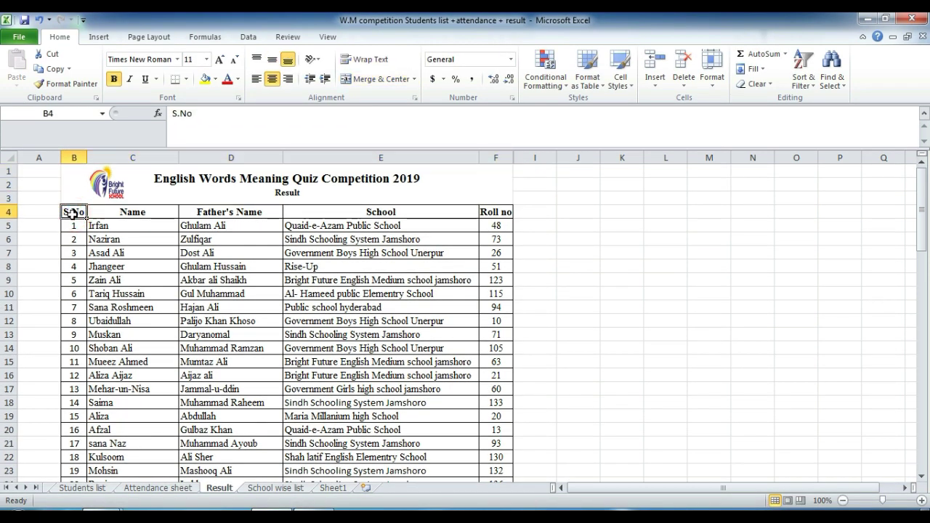
{"action": "key", "text": "shift+Right"}
{"action": "key", "text": "shift+Right"}
{"action": "key", "text": "shift+Right"}
{"action": "key", "text": "shift+Right"}
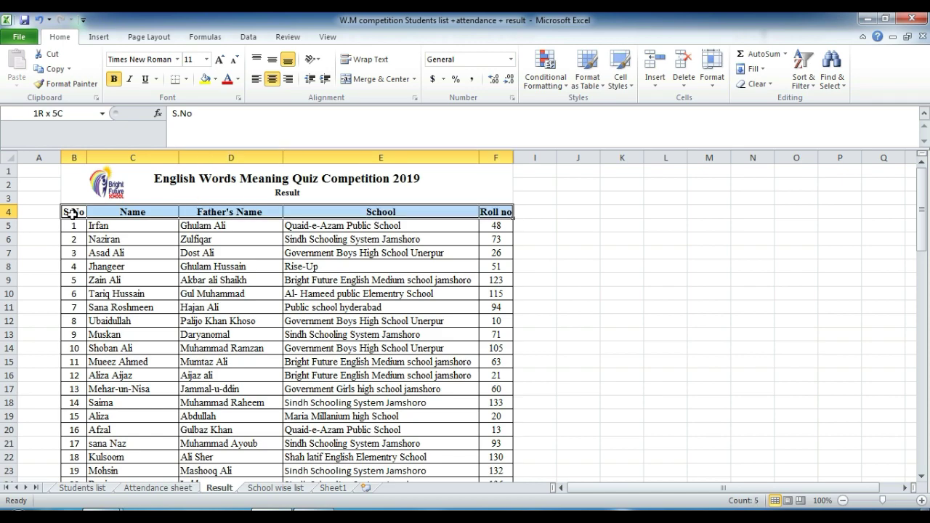
{"action": "key", "text": "shift+Down"}
{"action": "key", "text": "shift+Down"}
{"action": "key", "text": "shift+Down"}
{"action": "key", "text": "shift+Down"}
{"action": "key", "text": "shift+Down"}
{"action": "key", "text": "shift+Down"}
{"action": "key", "text": "shift+Down"}
{"action": "key", "text": "shift+Down"}
{"action": "key", "text": "shift+Down"}
{"action": "key", "text": "shift+Down"}
{"action": "key", "text": "shift+Down"}
{"action": "key", "text": "shift+Down"}
{"action": "key", "text": "shift+Down"}
{"action": "key", "text": "shift+Down"}
{"action": "key", "text": "shift+Down"}
{"action": "key", "text": "shift+Down"}
{"action": "key", "text": "shift+Down"}
{"action": "key", "text": "shift+Down"}
{"action": "key", "text": "shift+Down"}
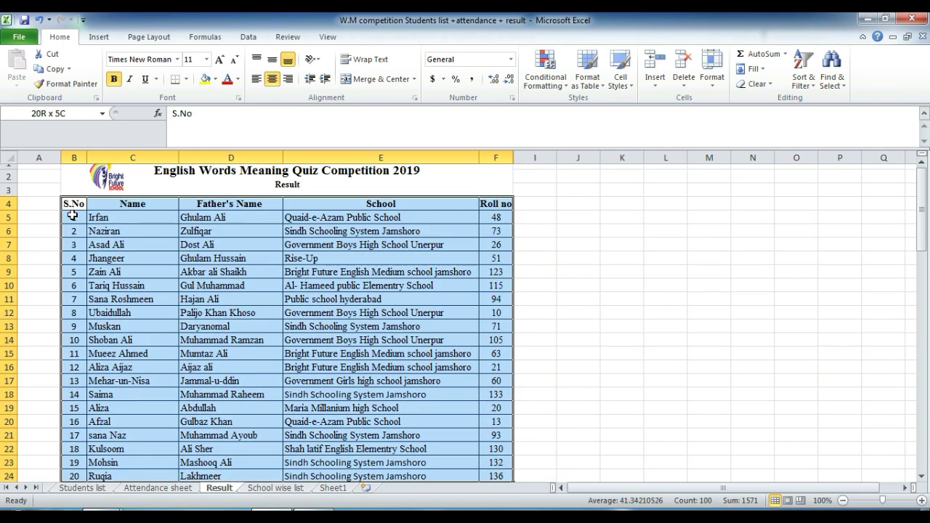
{"action": "key", "text": "shift+Down"}
{"action": "key", "text": "shift+Down"}
{"action": "key", "text": "shift+Down"}
{"action": "key", "text": "shift+Down"}
{"action": "key", "text": "shift+Down"}
{"action": "key", "text": "shift+Down"}
{"action": "key", "text": "shift+Down"}
{"action": "key", "text": "shift+Down"}
{"action": "key", "text": "shift+Down"}
{"action": "key", "text": "shift+Down"}
{"action": "key", "text": "shift+Down"}
{"action": "key", "text": "shift+Down"}
{"action": "key", "text": "shift+Down"}
{"action": "key", "text": "shift+Down"}
{"action": "key", "text": "shift+Down"}
{"action": "key", "text": "shift+Down"}
{"action": "key", "text": "shift+Down"}
{"action": "key", "text": "shift+Down"}
{"action": "key", "text": "shift+Down"}
{"action": "key", "text": "shift+Down"}
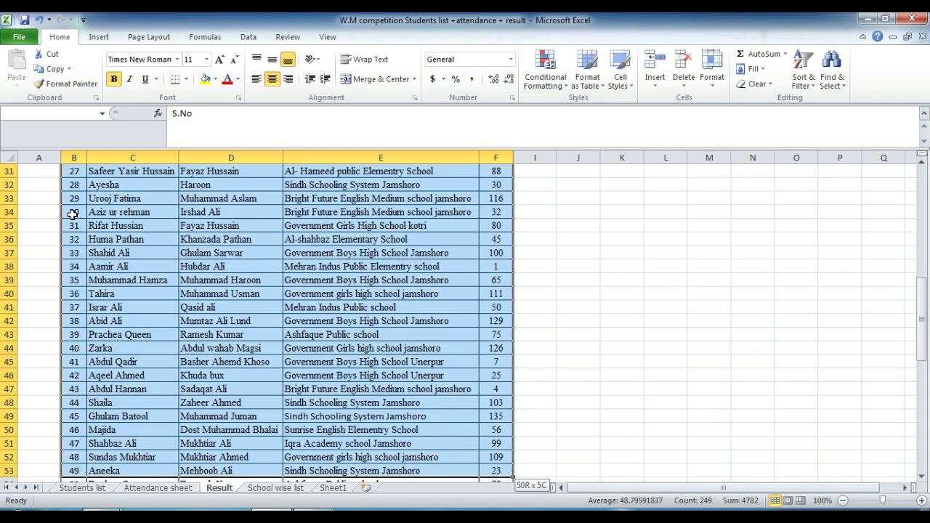
{"action": "key", "text": "shift+Down"}
{"action": "key", "text": "shift+Down"}
{"action": "key", "text": "shift+Down"}
{"action": "key", "text": "shift+Down"}
{"action": "key", "text": "shift+Down"}
{"action": "key", "text": "shift+Down"}
{"action": "key", "text": "shift+Down"}
{"action": "key", "text": "shift+Down"}
{"action": "key", "text": "shift+Down"}
{"action": "key", "text": "shift+Down"}
{"action": "key", "text": "shift+Down"}
{"action": "key", "text": "shift+Down"}
{"action": "key", "text": "shift+Down"}
{"action": "key", "text": "shift+Down"}
{"action": "key", "text": "shift+Down"}
{"action": "key", "text": "shift+Down"}
{"action": "key", "text": "shift+Down"}
{"action": "key", "text": "shift+Down"}
{"action": "key", "text": "shift+Down"}
{"action": "key", "text": "shift+Down"}
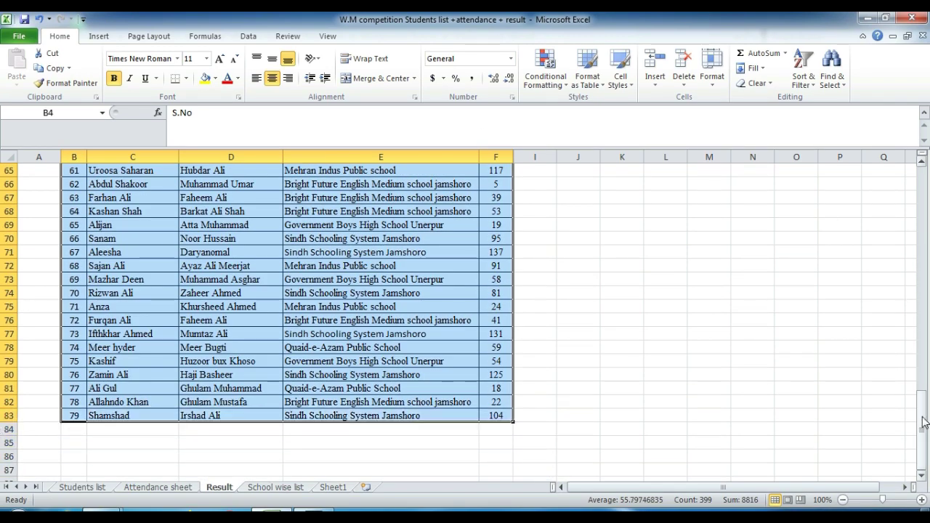
{"action": "left_click_drag", "start_coordinate": [922, 417], "coordinate": [846, 89]}
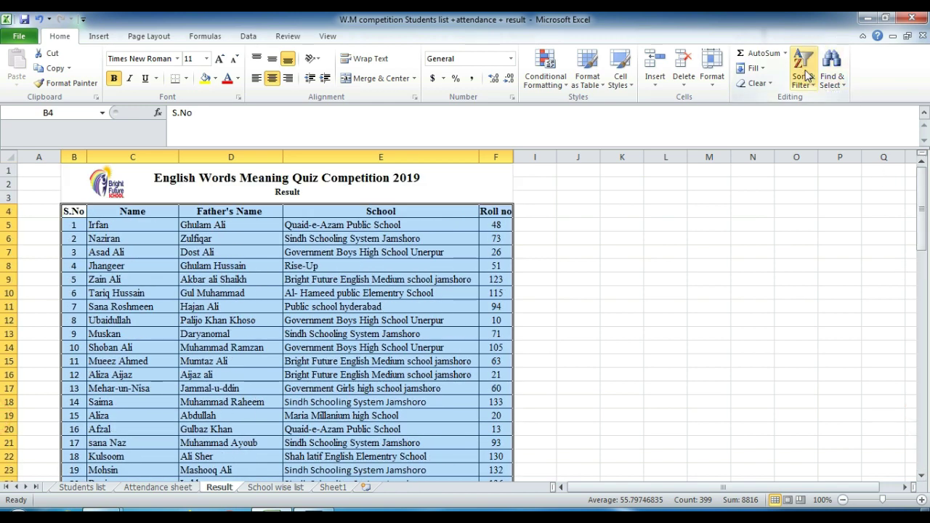
Step: Add filter arrows to the row 4 headings with Ctrl+Shift+L, toggling it off and back on
{"action": "left_click", "coordinate": [805, 73]}
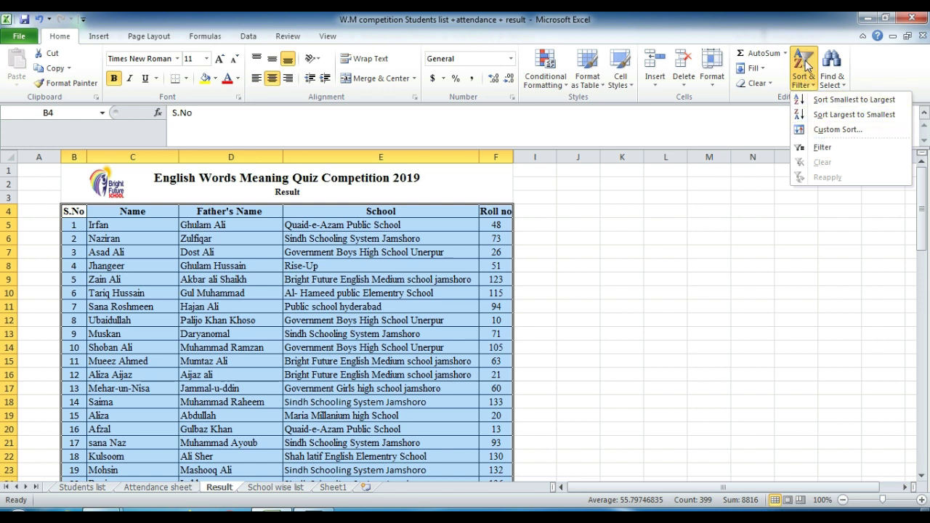
{"action": "left_click", "coordinate": [807, 66]}
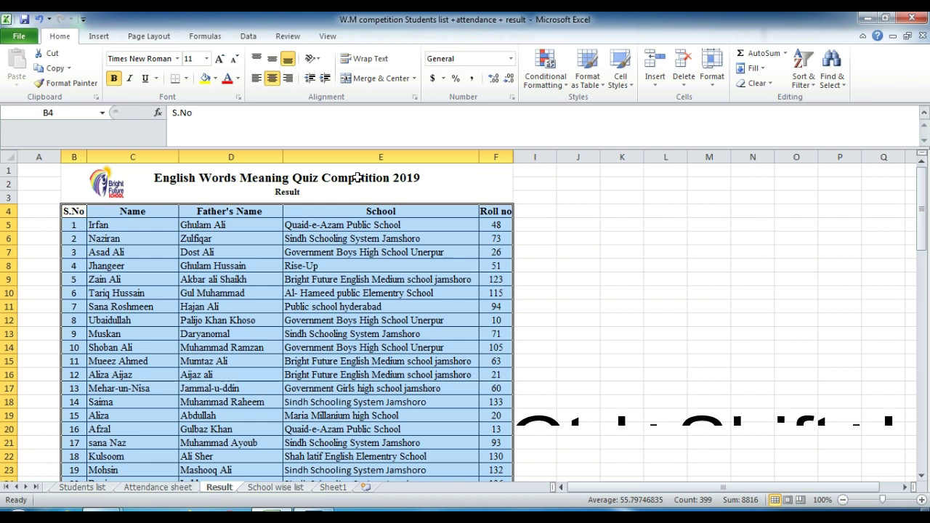
{"action": "key", "text": "ctrl+shift+l"}
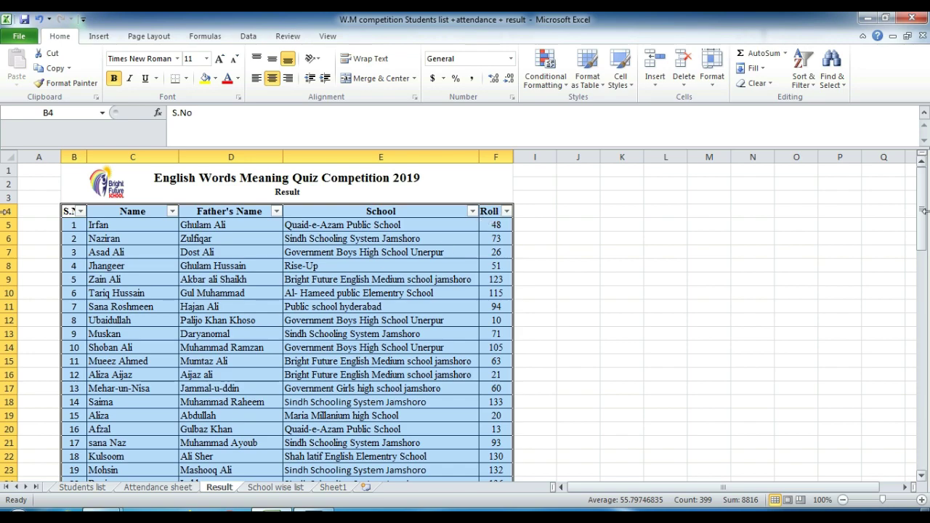
{"action": "left_click_drag", "start_coordinate": [921, 218], "coordinate": [756, 94]}
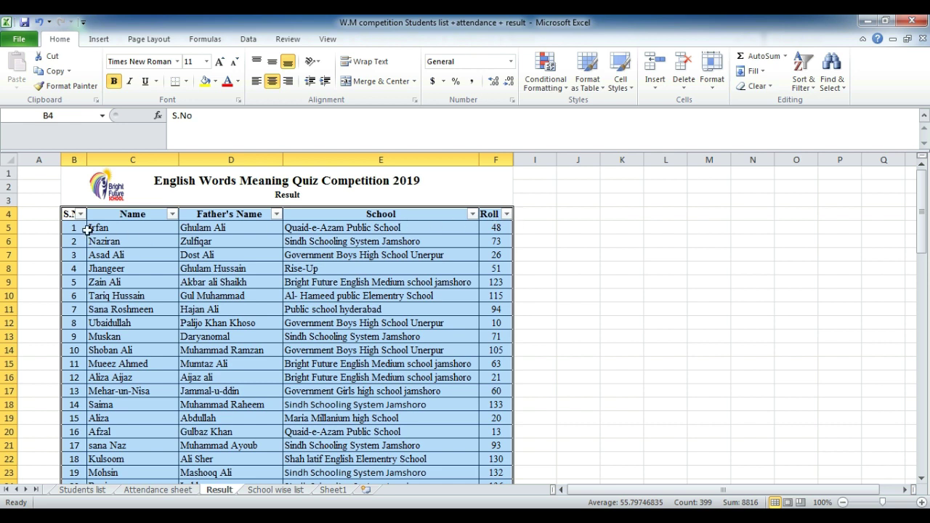
{"action": "key", "text": "ctrl+shift+l"}
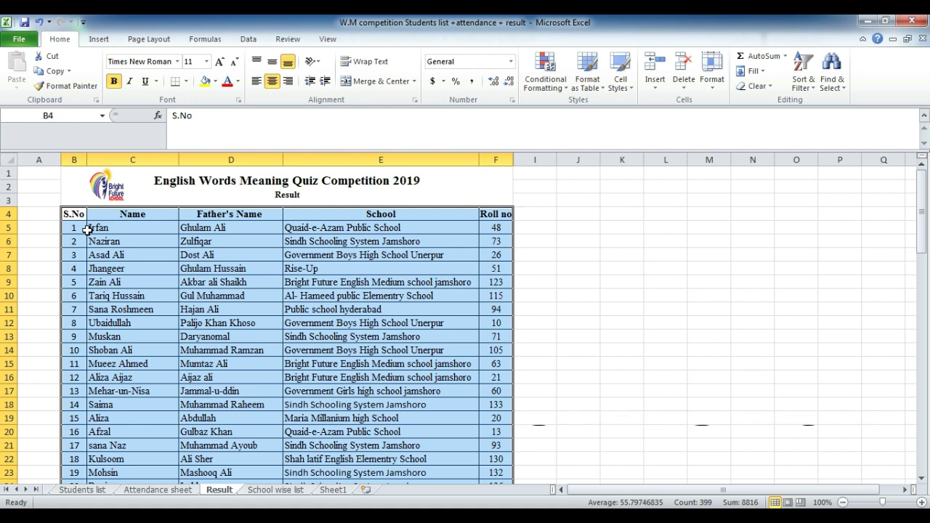
{"action": "key", "text": "ctrl+shift+l"}
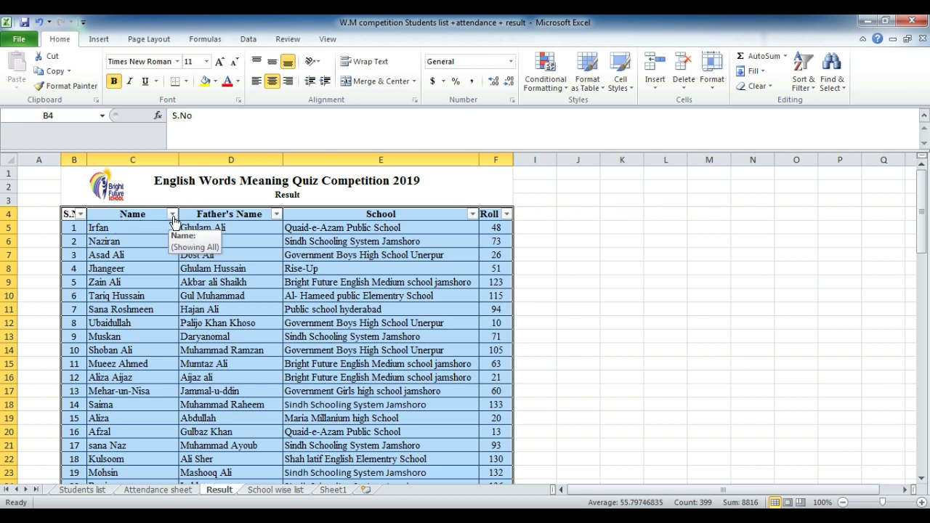
Step: Sort the table A to Z by Name and browse the reordered student names
{"action": "left_click", "coordinate": [173, 214]}
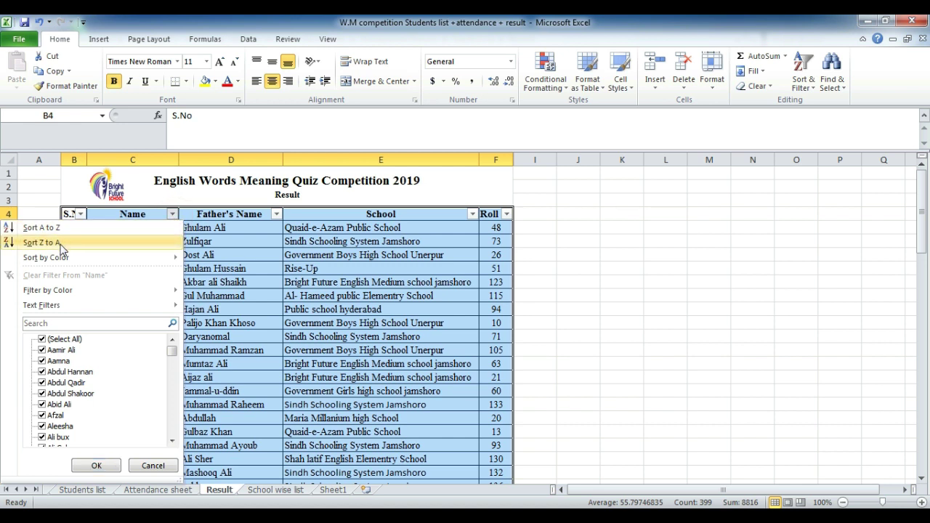
{"action": "left_click", "coordinate": [60, 232]}
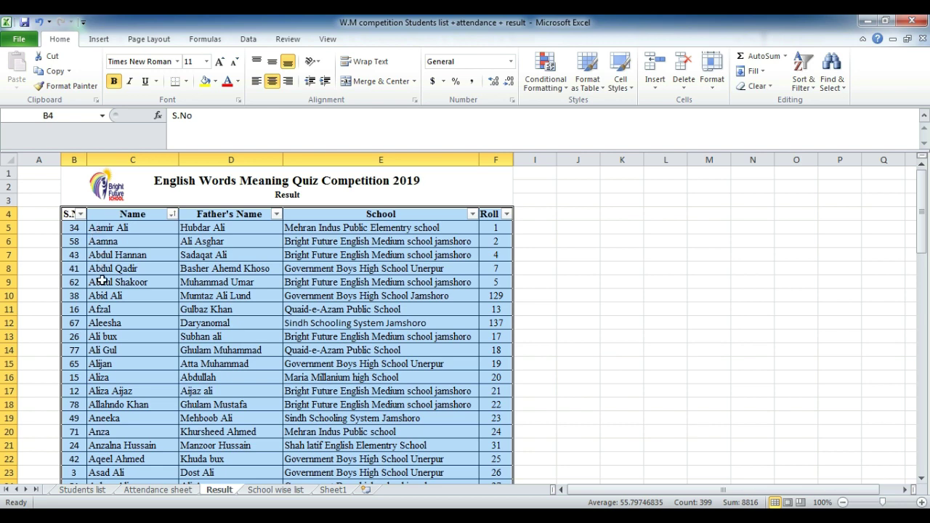
{"action": "left_click", "coordinate": [108, 442]}
{"action": "key", "text": "Down"}
{"action": "key", "text": "Down"}
{"action": "key", "text": "Down"}
{"action": "key", "text": "Down"}
{"action": "key", "text": "Down"}
{"action": "key", "text": "Down"}
{"action": "key", "text": "Down"}
{"action": "key", "text": "Down"}
{"action": "key", "text": "Down"}
{"action": "key", "text": "Down"}
{"action": "key", "text": "Down"}
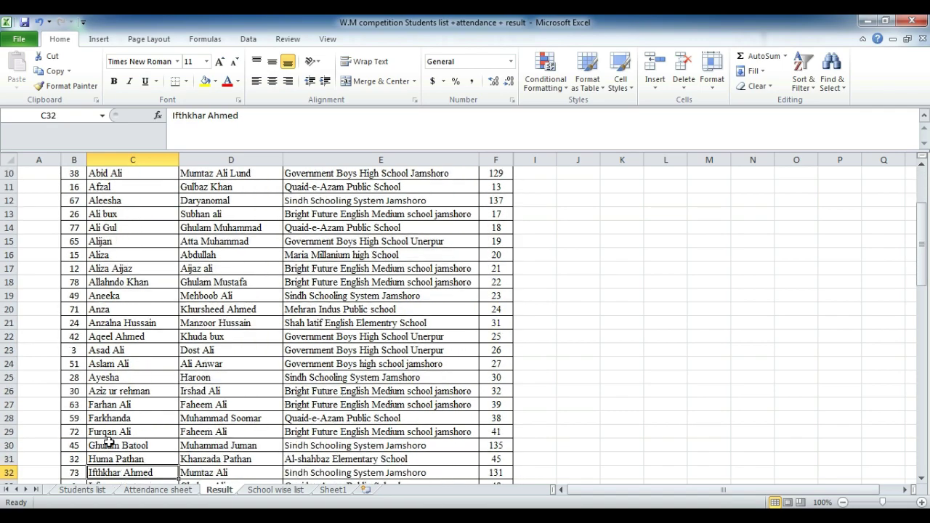
{"action": "key", "text": "Up"}
{"action": "key", "text": "Up"}
{"action": "key", "text": "Up"}
{"action": "key", "text": "Up"}
{"action": "key", "text": "Up"}
{"action": "key", "text": "Down"}
{"action": "key", "text": "Up"}
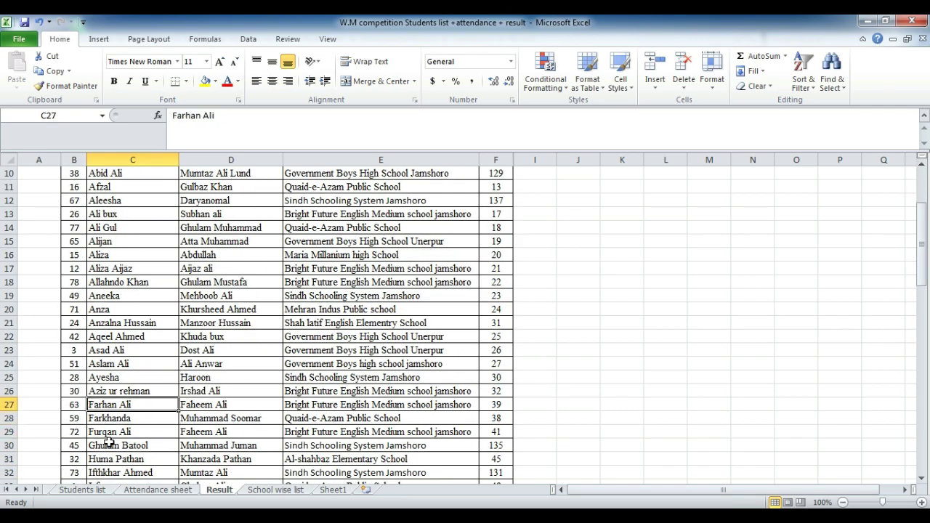
{"action": "key", "text": "Down"}
{"action": "key", "text": "Up"}
{"action": "key", "text": "Down"}
{"action": "key", "text": "Down"}
{"action": "key", "text": "Down"}
{"action": "key", "text": "Down"}
{"action": "key", "text": "Down"}
{"action": "key", "text": "Down"}
{"action": "key", "text": "Down"}
{"action": "key", "text": "Down"}
{"action": "key", "text": "Down"}
{"action": "key", "text": "Down"}
{"action": "key", "text": "Down"}
{"action": "key", "text": "Down"}
{"action": "key", "text": "Down"}
{"action": "key", "text": "Down"}
{"action": "key", "text": "Down"}
{"action": "key", "text": "Down"}
{"action": "key", "text": "Down"}
{"action": "key", "text": "Down"}
{"action": "key", "text": "Down"}
{"action": "key", "text": "Down"}
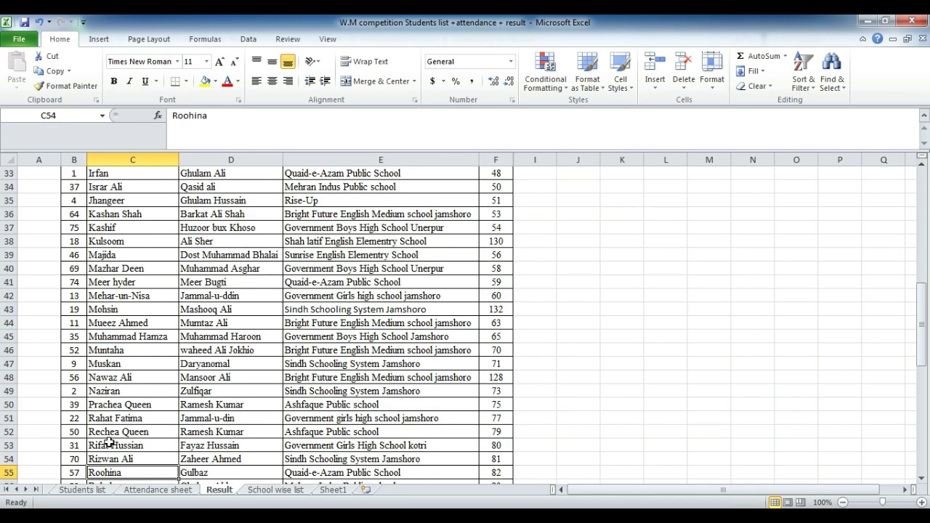
{"action": "key", "text": "Down"}
{"action": "key", "text": "Down"}
{"action": "key", "text": "Down"}
{"action": "key", "text": "Down"}
{"action": "key", "text": "Down"}
{"action": "key", "text": "Down"}
{"action": "key", "text": "Down"}
{"action": "key", "text": "Down"}
{"action": "key", "text": "Down"}
{"action": "key", "text": "Down"}
{"action": "key", "text": "Down"}
{"action": "key", "text": "Down"}
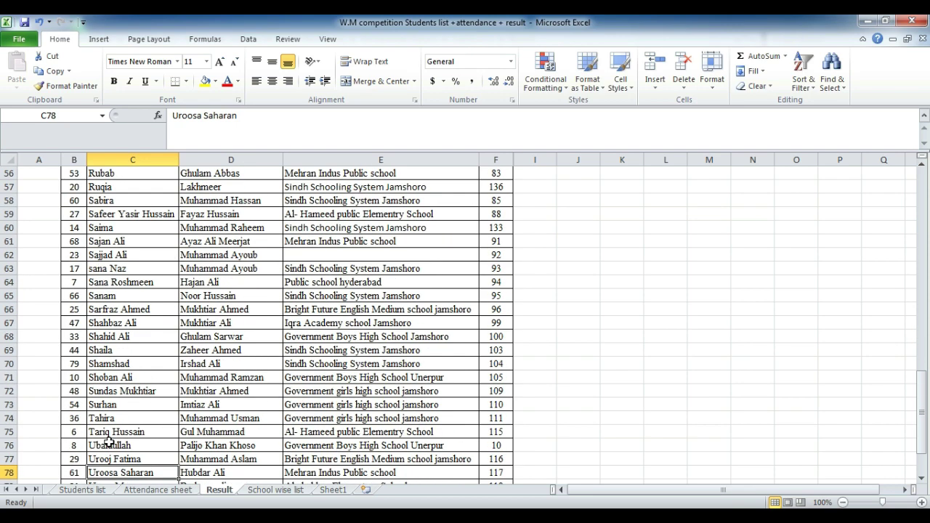
{"action": "key", "text": "Up"}
{"action": "key", "text": "Up"}
{"action": "key", "text": "Up"}
{"action": "key", "text": "Up"}
{"action": "key", "text": "Up"}
{"action": "key", "text": "Up"}
{"action": "key", "text": "Up"}
{"action": "key", "text": "Up"}
{"action": "key", "text": "Up"}
{"action": "key", "text": "Up"}
{"action": "key", "text": "Up"}
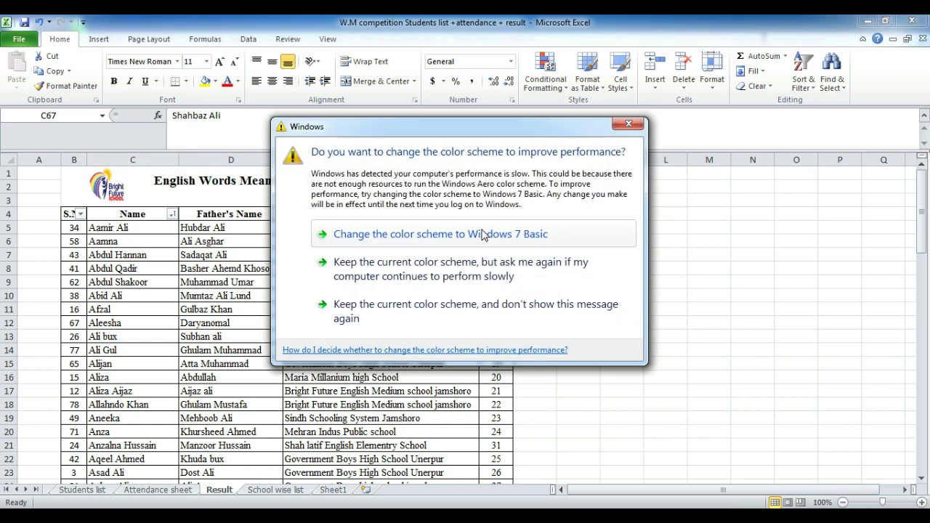
{"action": "left_click", "coordinate": [628, 125]}
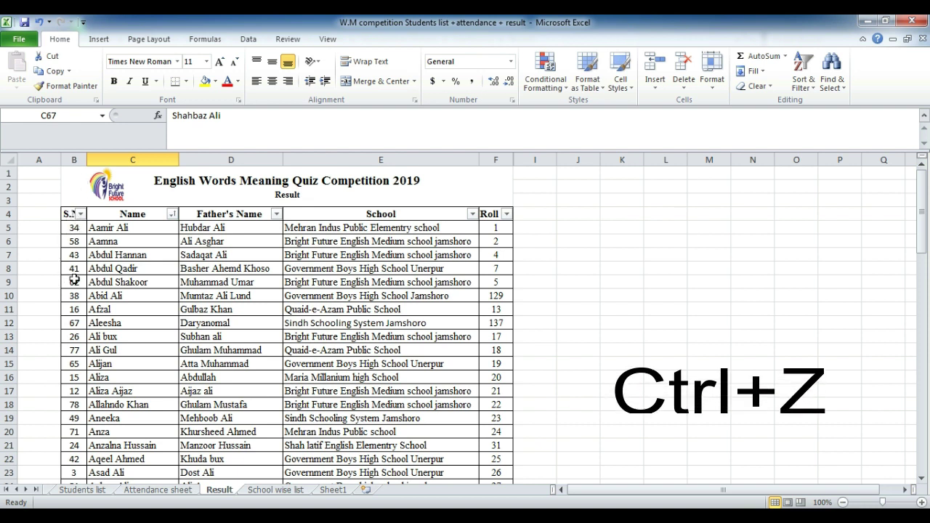
Step: Undo the name sort and reapply filtering to Name through Roll no (C4:F) only, excluding S.No
{"action": "key", "text": "ctrl+z"}
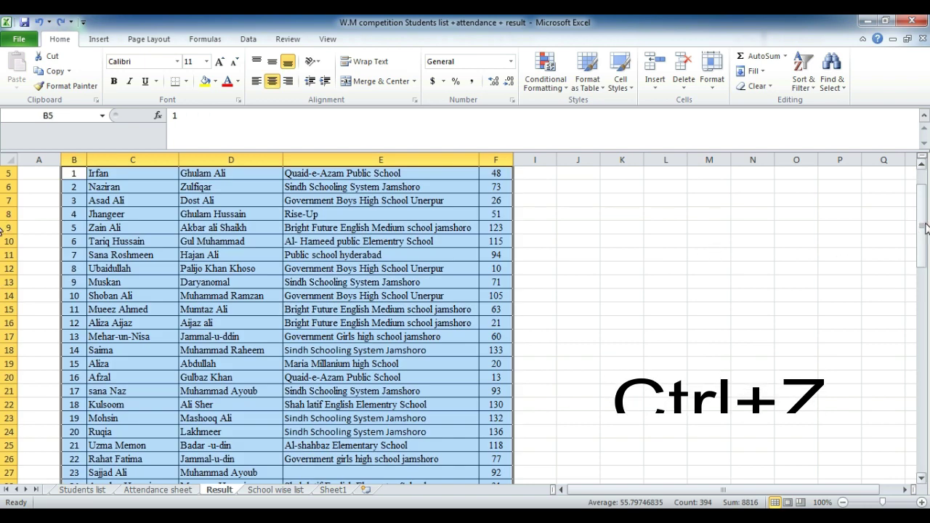
{"action": "left_click_drag", "start_coordinate": [923, 223], "coordinate": [921, 209]}
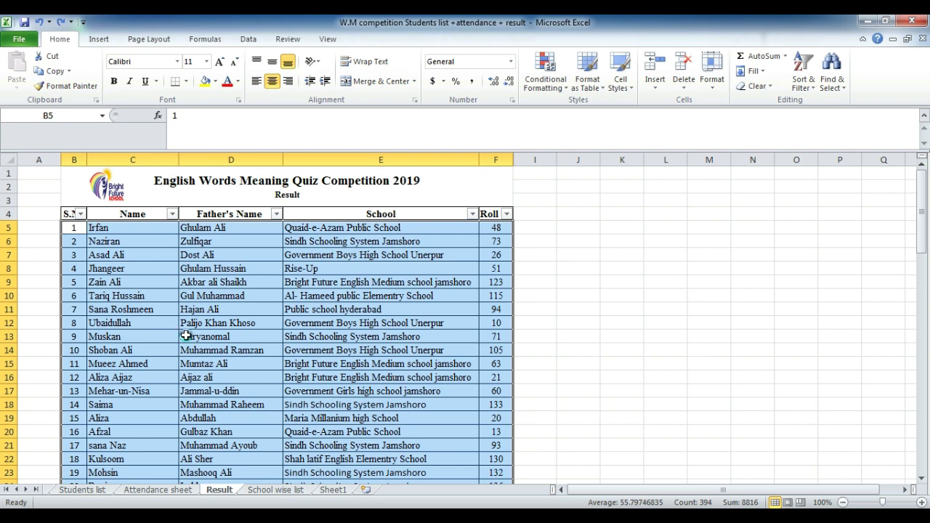
{"action": "left_click", "coordinate": [113, 213]}
{"action": "key", "text": "ctrl+shift+l"}
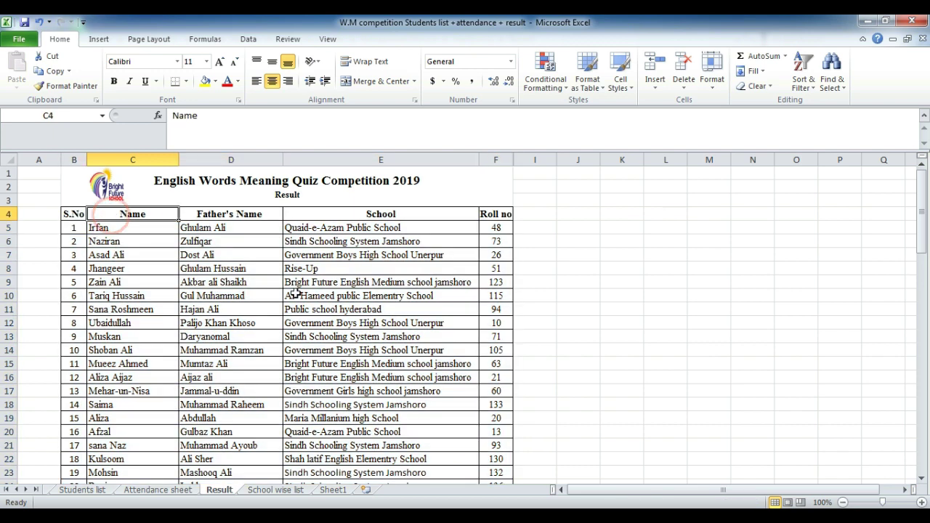
{"action": "left_click_drag", "start_coordinate": [112, 213], "coordinate": [475, 409]}
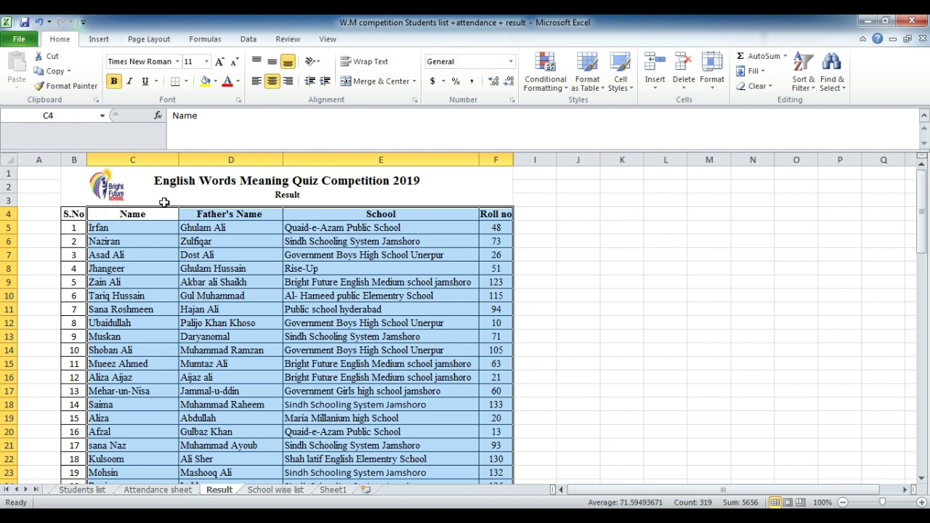
{"action": "key", "text": "ctrl+shift+l"}
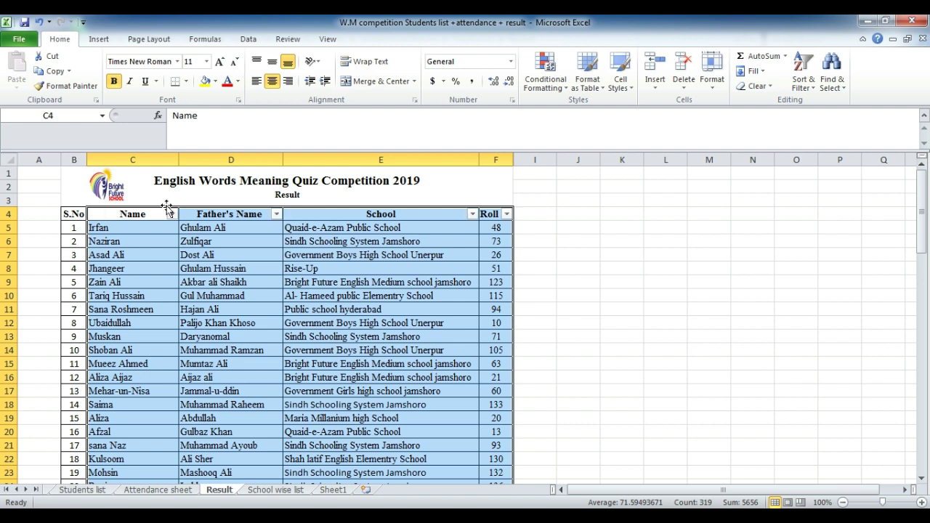
{"action": "left_click", "coordinate": [173, 214]}
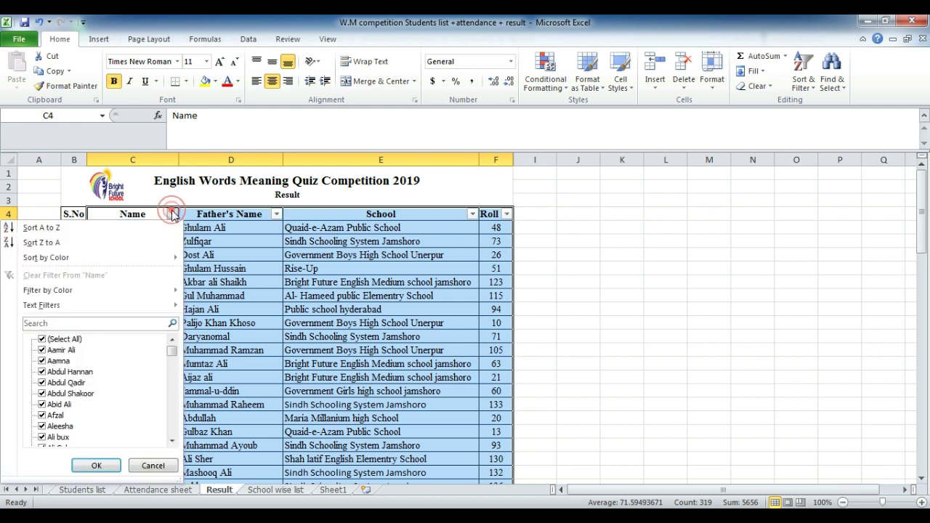
Step: Sort Name A to Z across Name through Roll while S.No stays 1, 2, 3
{"action": "left_click", "coordinate": [121, 228]}
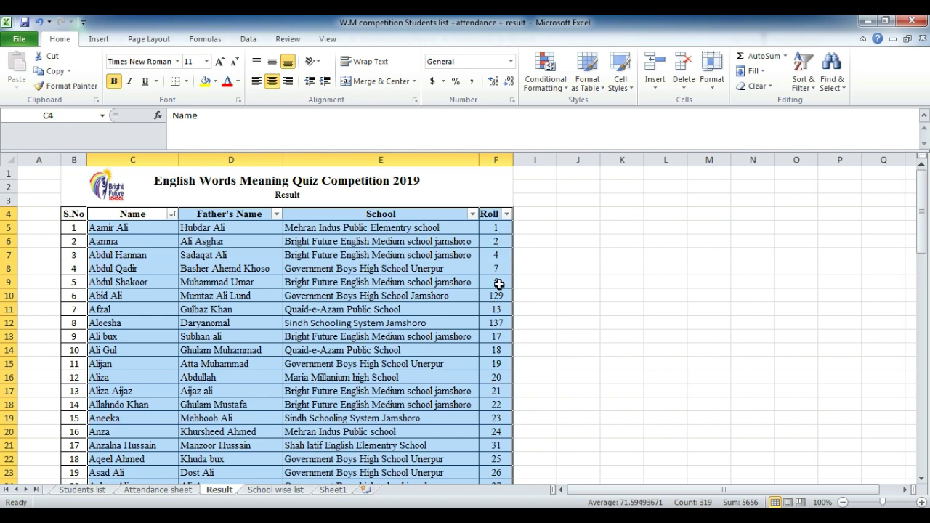
Step: Sort the Result table A to Z by Father's Name, keeping S.No numbered 1, 2, 3
{"action": "left_click", "coordinate": [277, 222]}
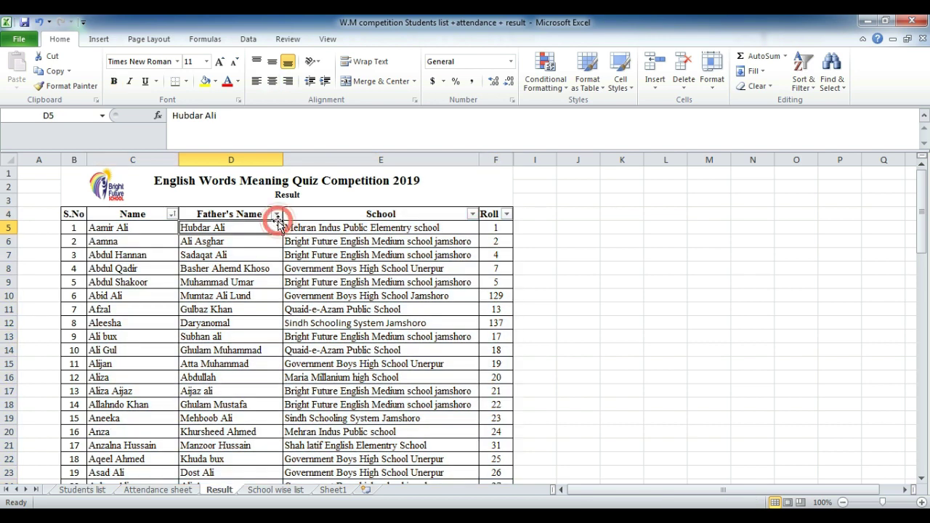
{"action": "left_click", "coordinate": [276, 214]}
{"action": "left_click", "coordinate": [214, 229]}
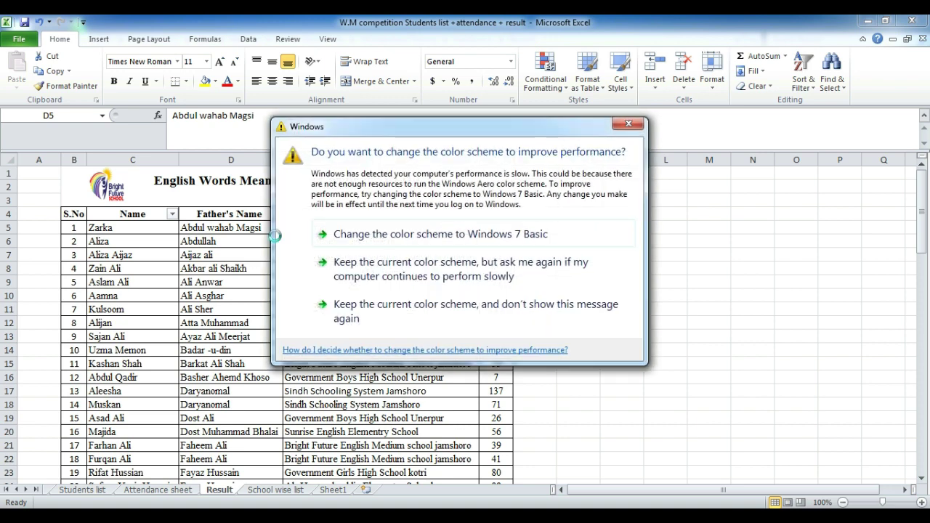
{"action": "left_click", "coordinate": [628, 124]}
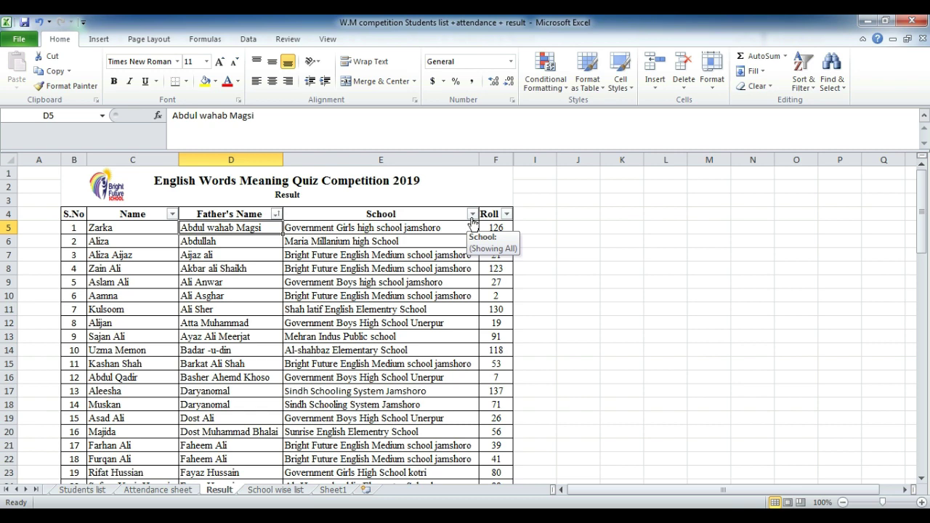
Step: Sort the Result table A to Z by School, leaving S.No in 1, 2, 3 order
{"action": "left_click", "coordinate": [472, 214]}
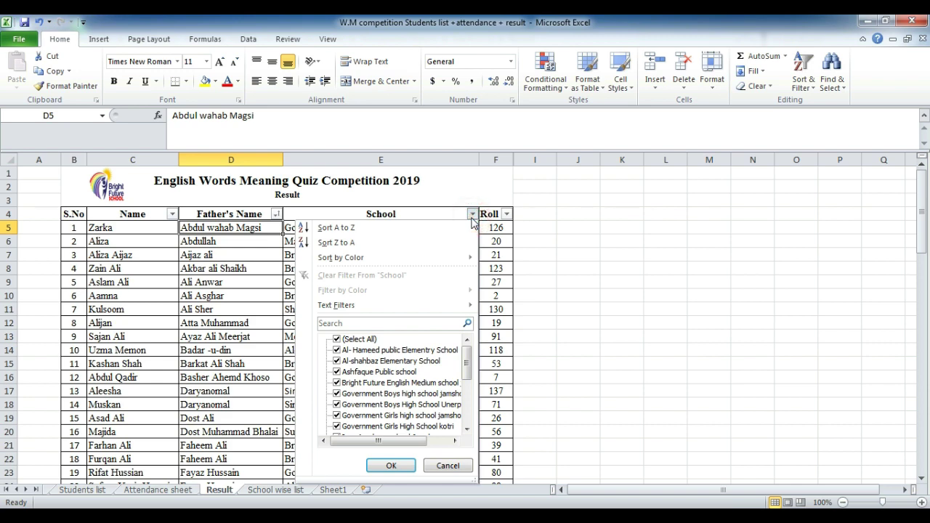
{"action": "left_click", "coordinate": [343, 234]}
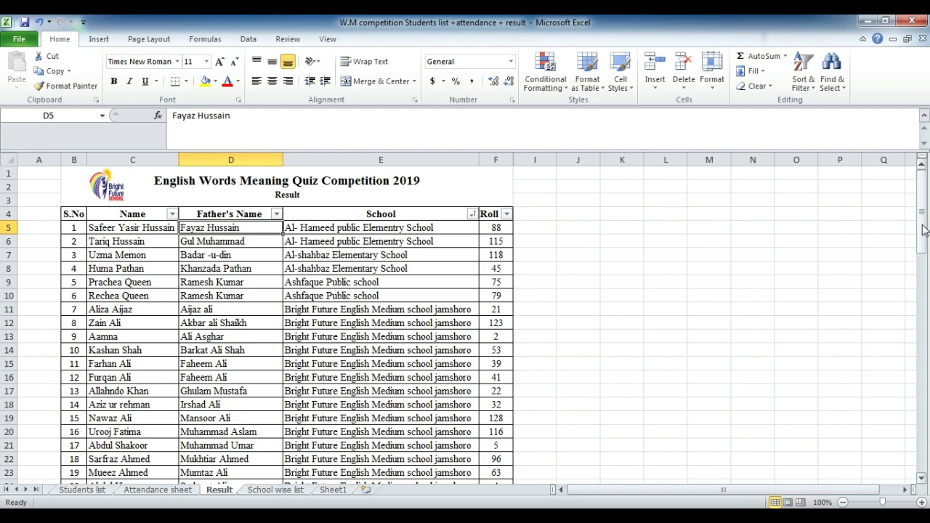
Step: Filter School to Bright Future English Medium school jamshoro only, showing 16 of 79 students
{"action": "left_click_drag", "start_coordinate": [923, 229], "coordinate": [793, 106]}
{"action": "left_click", "coordinate": [472, 214]}
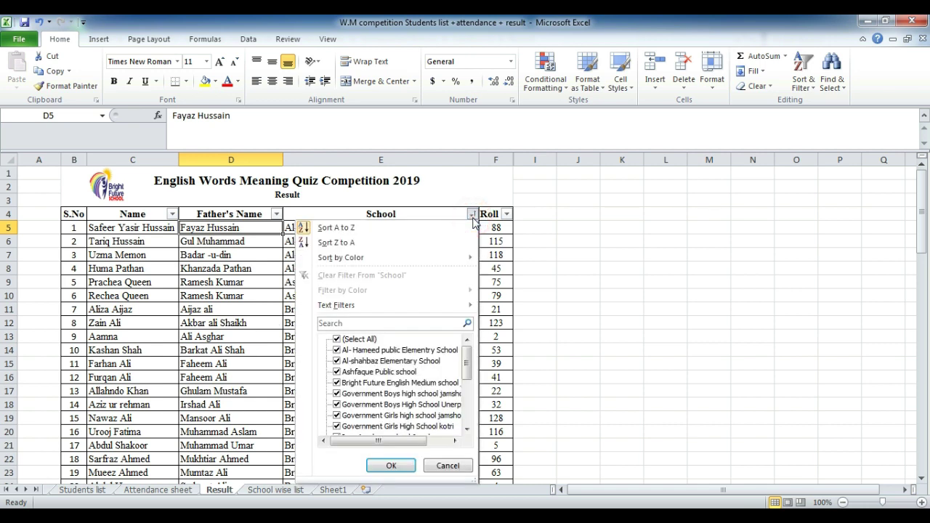
{"action": "left_click", "coordinate": [338, 339]}
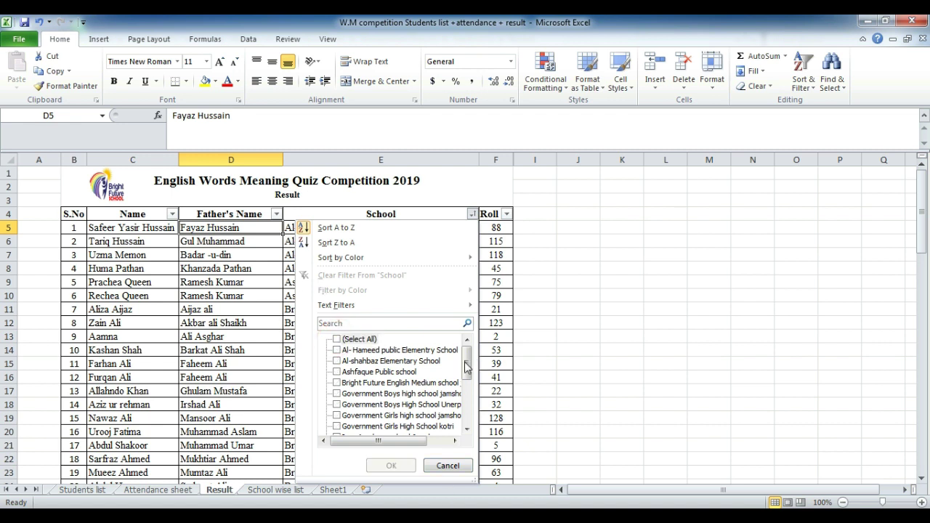
{"action": "left_click_drag", "start_coordinate": [467, 362], "coordinate": [484, 330]}
{"action": "mouse_move", "coordinate": [466, 364]}
{"action": "left_mouse_down"}
{"action": "mouse_move", "coordinate": [468, 385]}
{"action": "mouse_move", "coordinate": [466, 374]}
{"action": "left_mouse_up"}
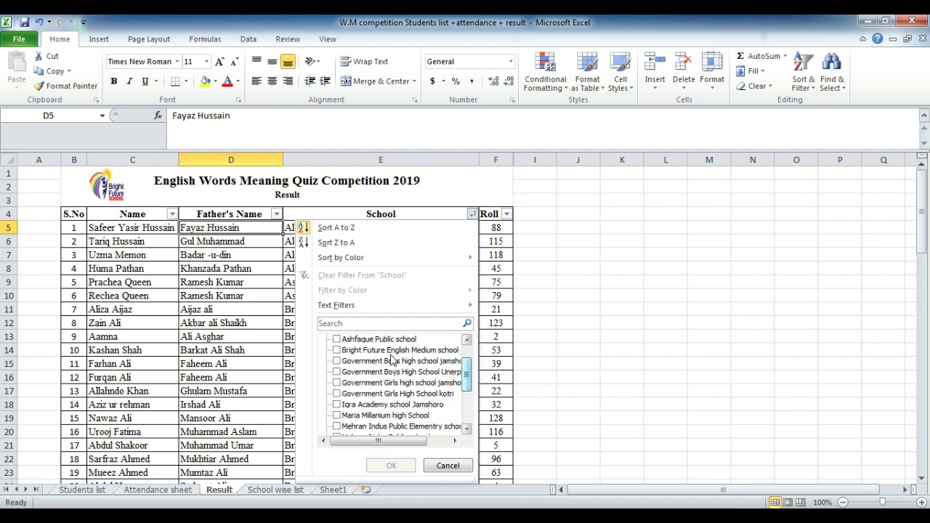
{"action": "left_click", "coordinate": [337, 351]}
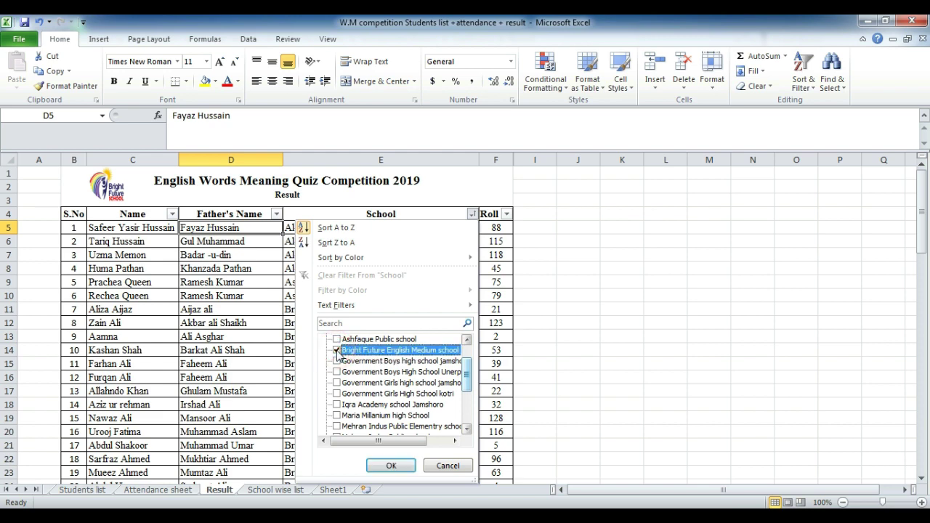
{"action": "left_click", "coordinate": [390, 471]}
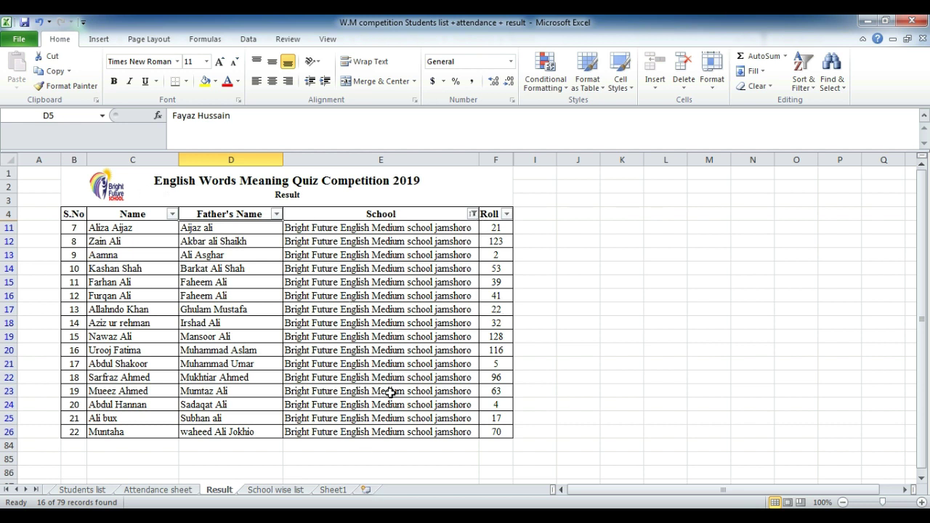
Step: Glance at the filtered sheet's preview, then select all schools in the School filter again
{"action": "key", "text": "ctrl+p"}
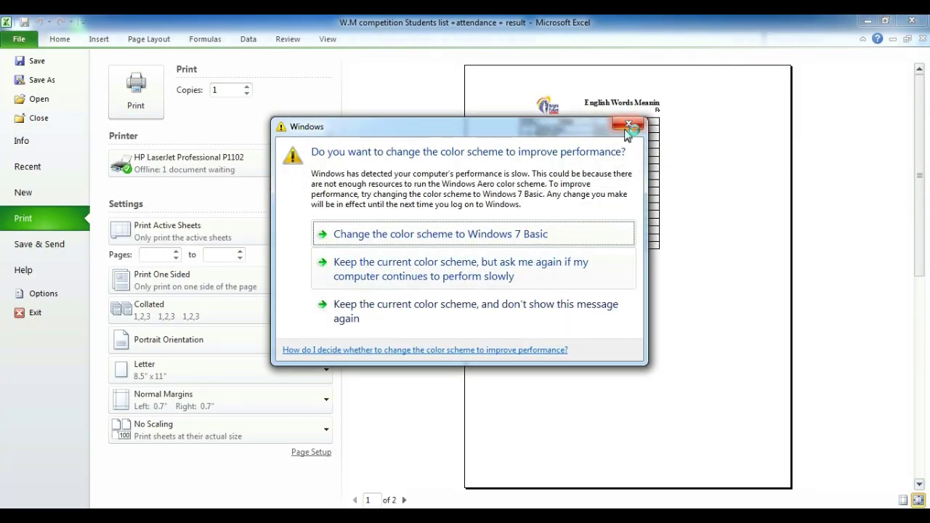
{"action": "left_click", "coordinate": [628, 128]}
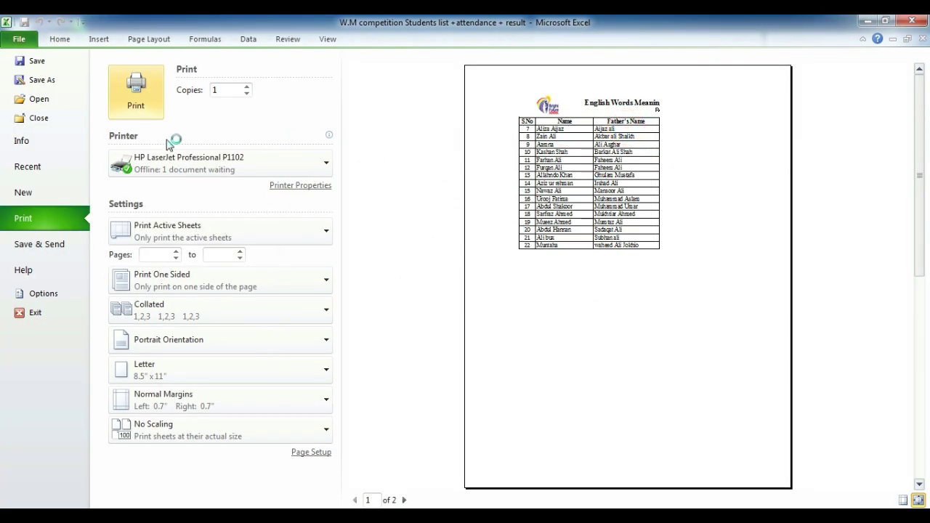
{"action": "key", "text": "Escape"}
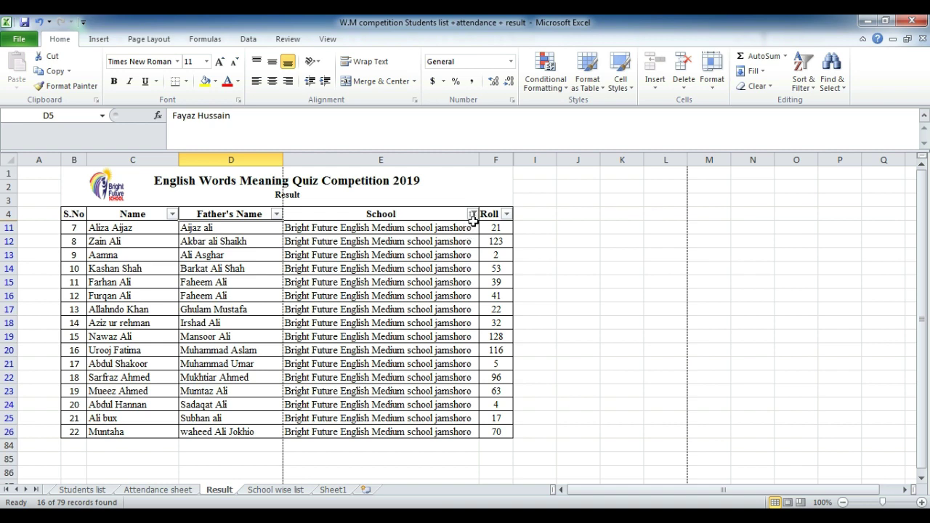
{"action": "left_click", "coordinate": [473, 214]}
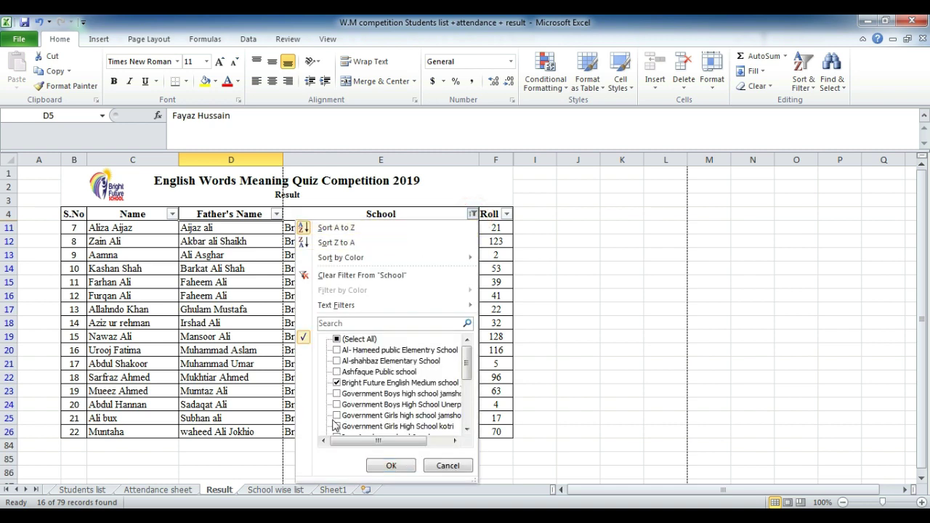
{"action": "left_click", "coordinate": [338, 338]}
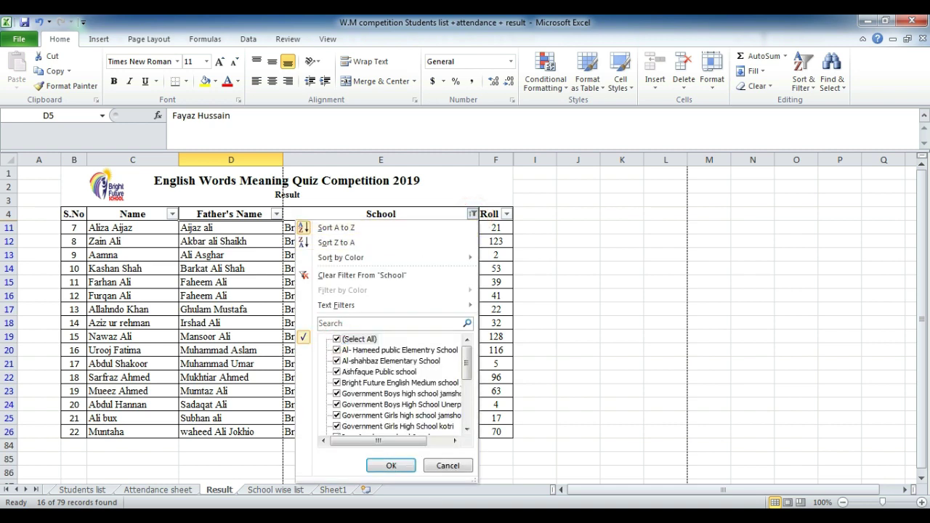
{"action": "left_click", "coordinate": [391, 466]}
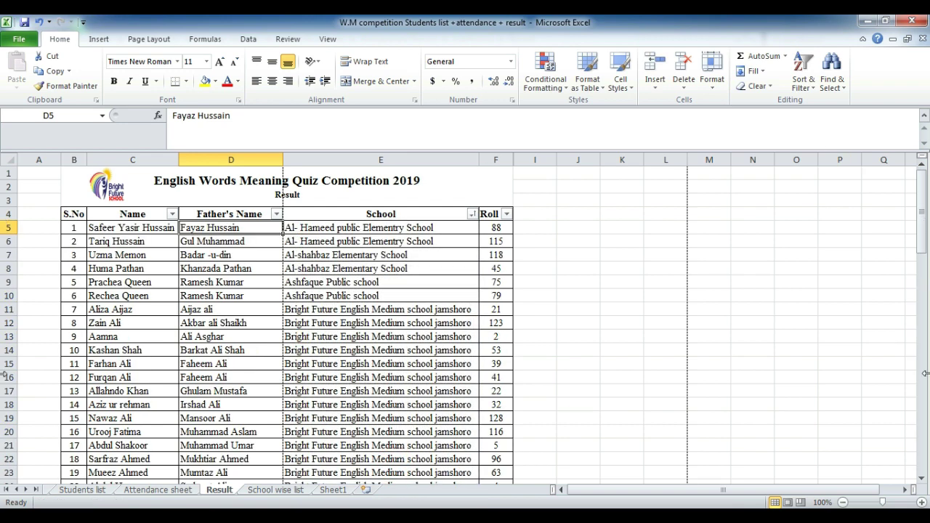
Step: Preview the full 79-student printout, paging to the second of four pages
{"action": "key", "text": "ctrl+p"}
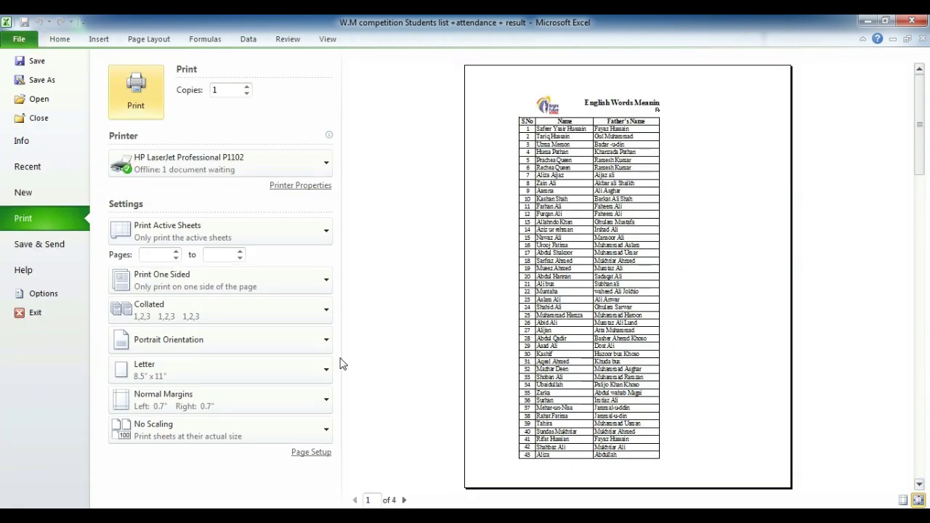
{"action": "left_click", "coordinate": [404, 499]}
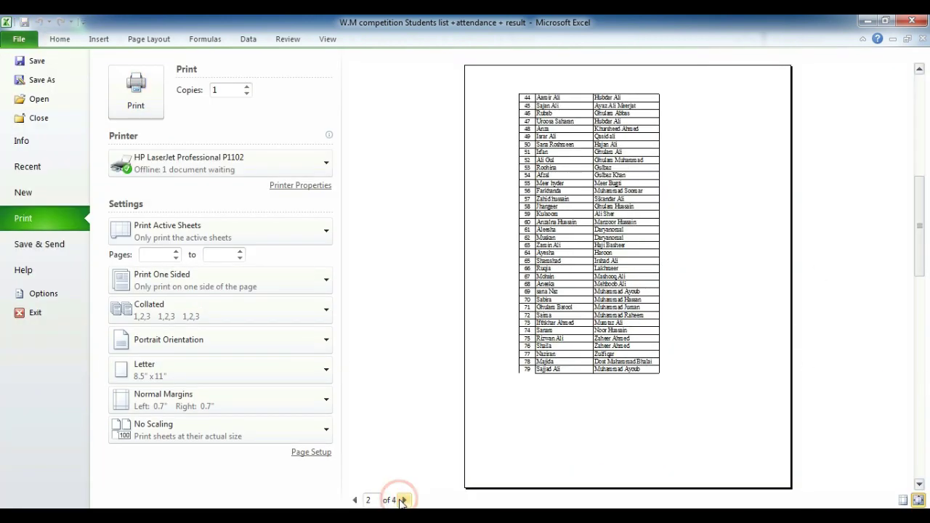
{"action": "key", "text": "Escape"}
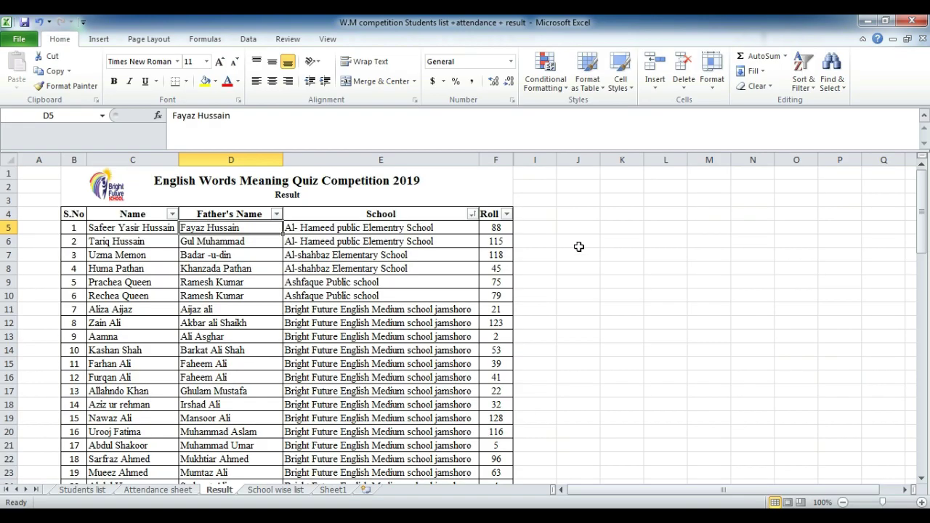
Step: Filter School to Government Boys high school jamshoro only, showing four students
{"action": "left_click", "coordinate": [473, 213]}
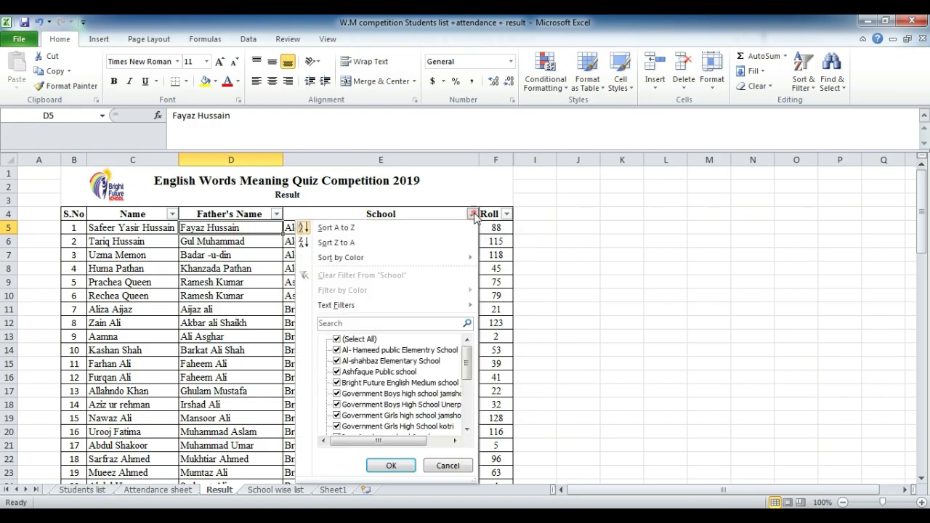
{"action": "left_click", "coordinate": [336, 340]}
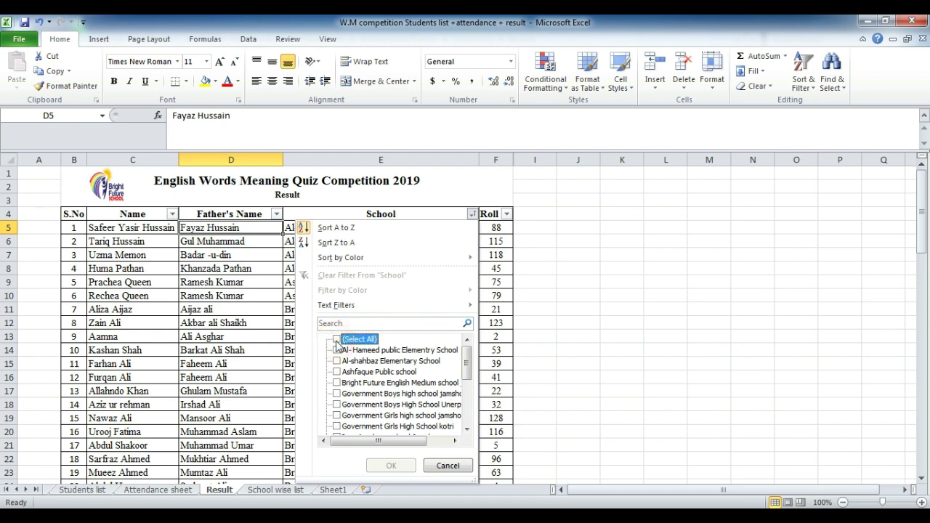
{"action": "left_click", "coordinate": [337, 393]}
{"action": "left_click", "coordinate": [391, 466]}
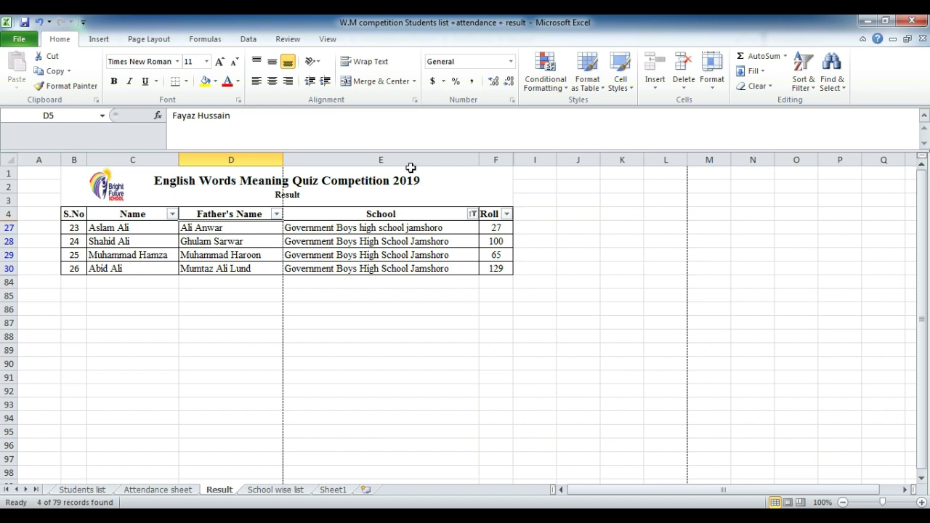
Step: Select all schools in the School filter again to restore the complete list
{"action": "left_click", "coordinate": [473, 215]}
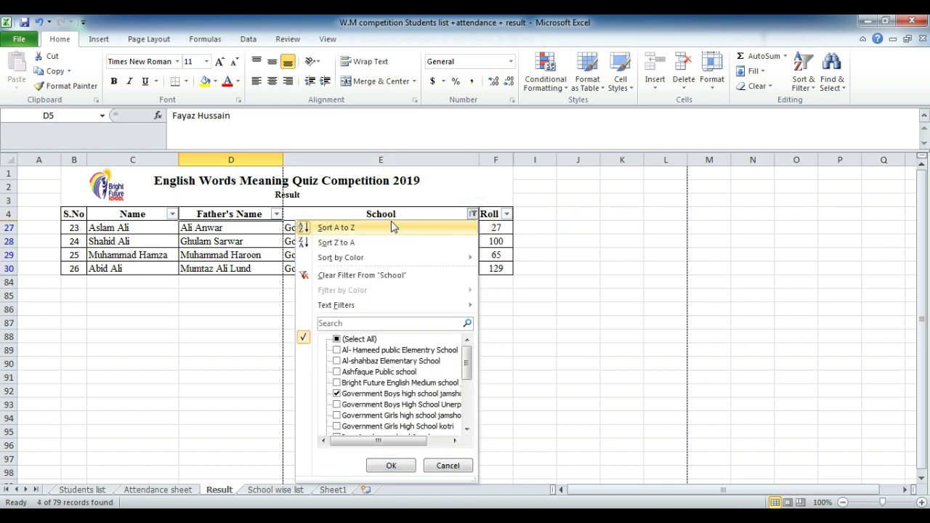
{"action": "left_click", "coordinate": [337, 339]}
{"action": "left_click", "coordinate": [386, 465]}
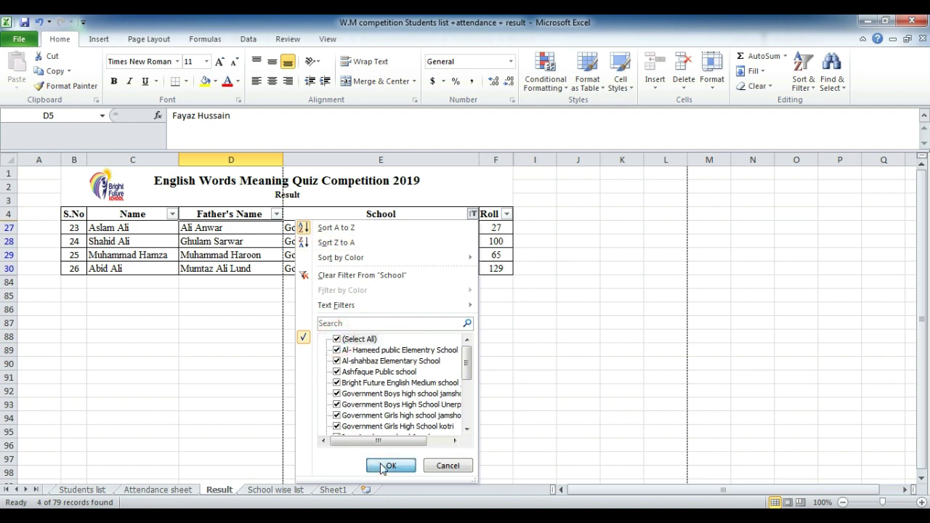
{"action": "left_click", "coordinate": [507, 214]}
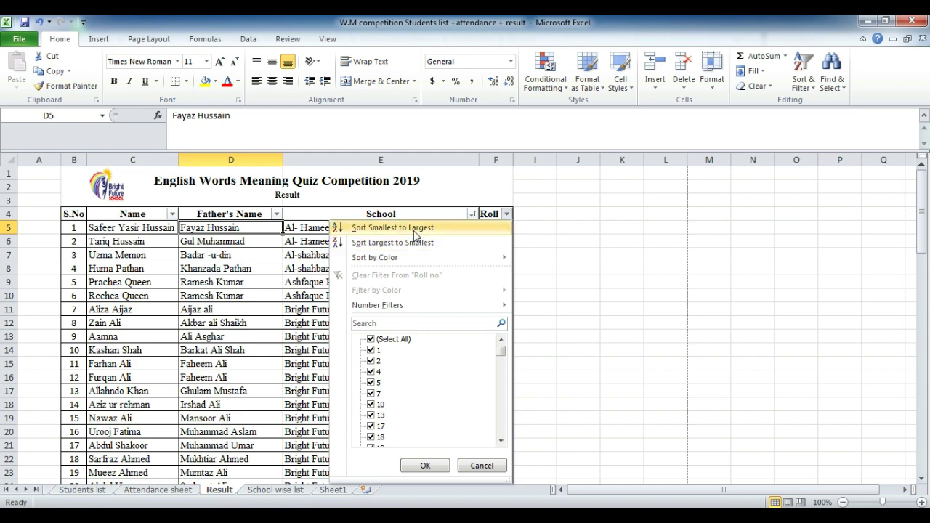
Step: Sort the Result table by Roll number, smallest to largest
{"action": "left_click", "coordinate": [415, 228]}
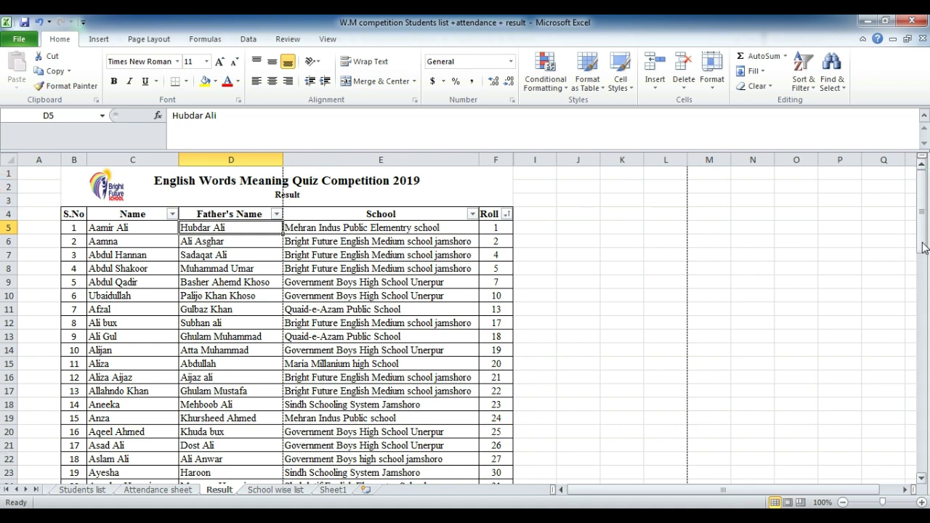
{"action": "left_click_drag", "start_coordinate": [922, 247], "coordinate": [923, 255]}
{"action": "left_click_drag", "start_coordinate": [923, 474], "coordinate": [923, 480]}
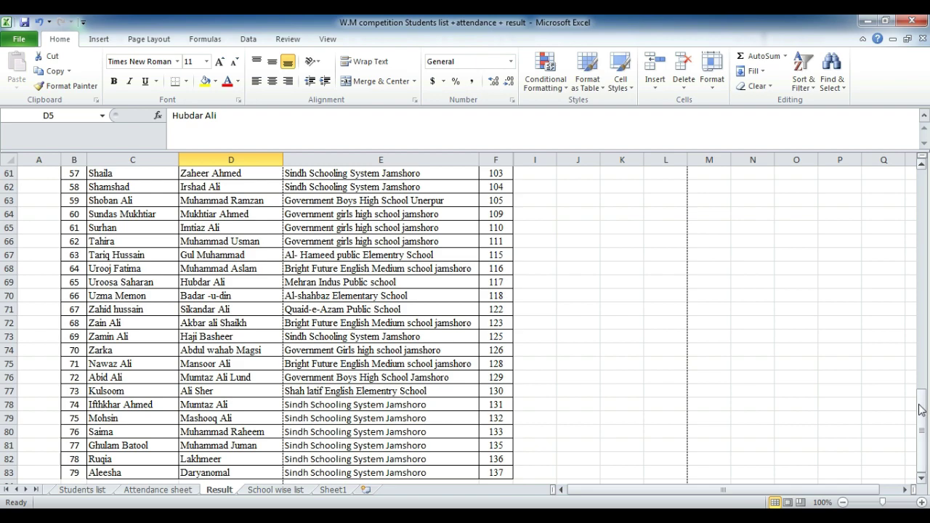
{"action": "left_click_drag", "start_coordinate": [921, 406], "coordinate": [856, 124]}
Step: Re-sort by Roll number largest to smallest, starting at 137, with S.No still 1, 2, 3
{"action": "left_click", "coordinate": [507, 213]}
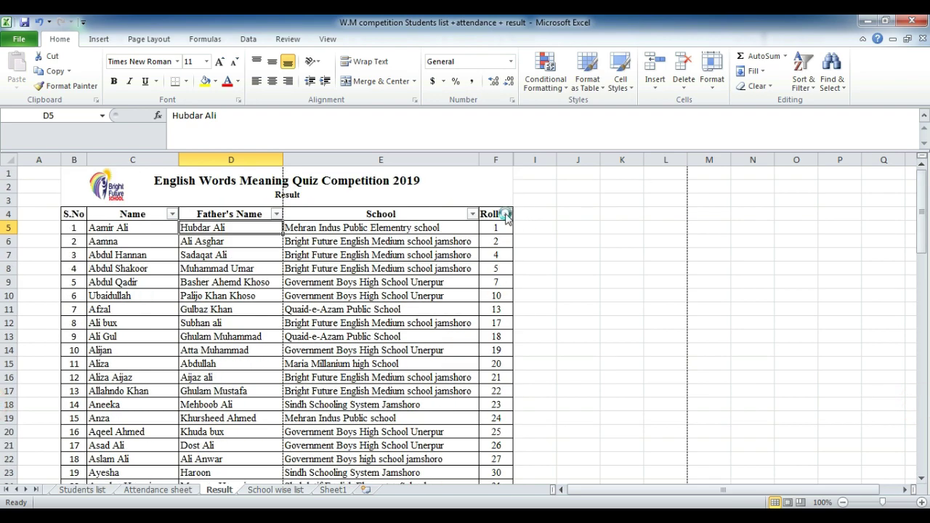
{"action": "left_click", "coordinate": [416, 244]}
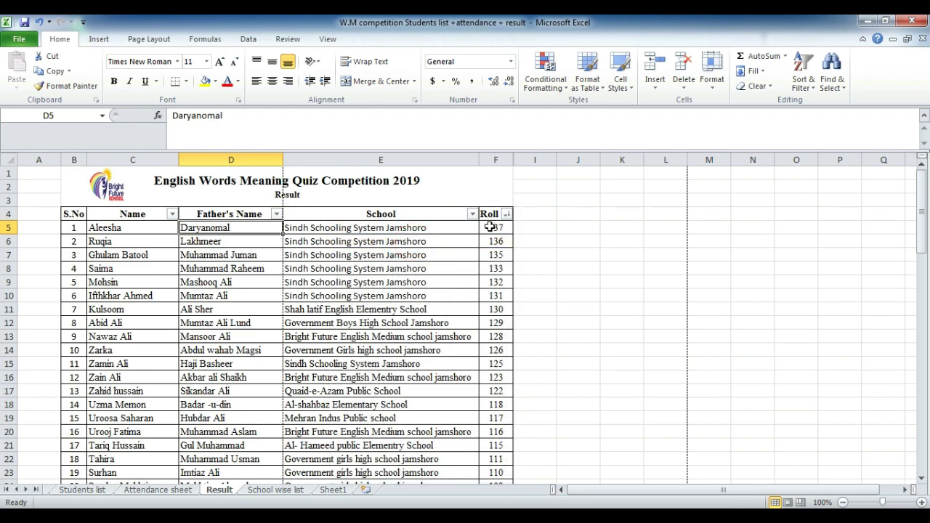
{"action": "mouse_move", "coordinate": [922, 229]}
{"action": "left_mouse_down"}
{"action": "mouse_move", "coordinate": [921, 276]}
{"action": "mouse_move", "coordinate": [922, 218]}
{"action": "left_mouse_up"}
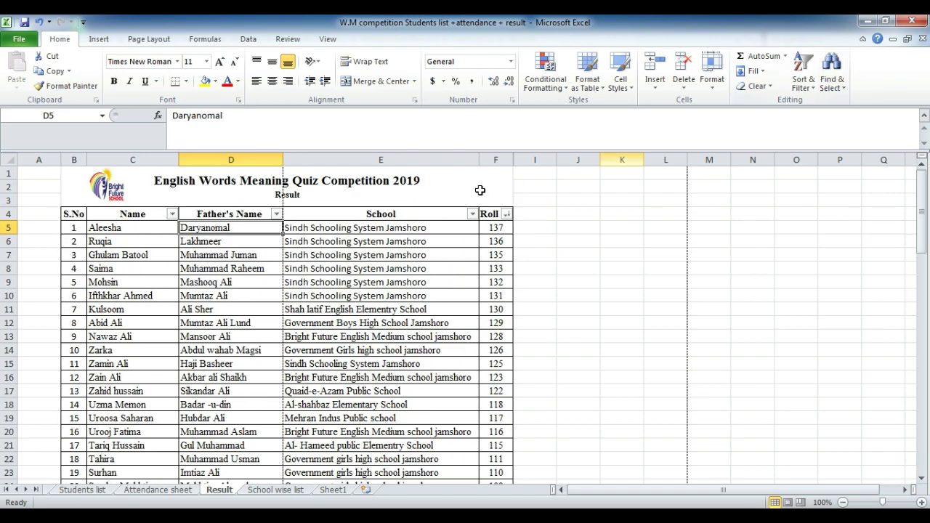
{"action": "left_click", "coordinate": [538, 213]}
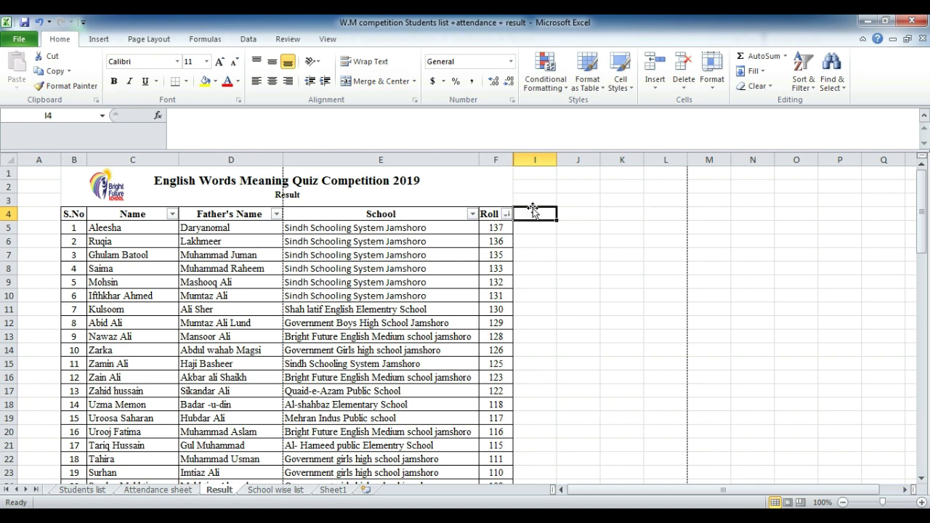
{"action": "left_click", "coordinate": [507, 214]}
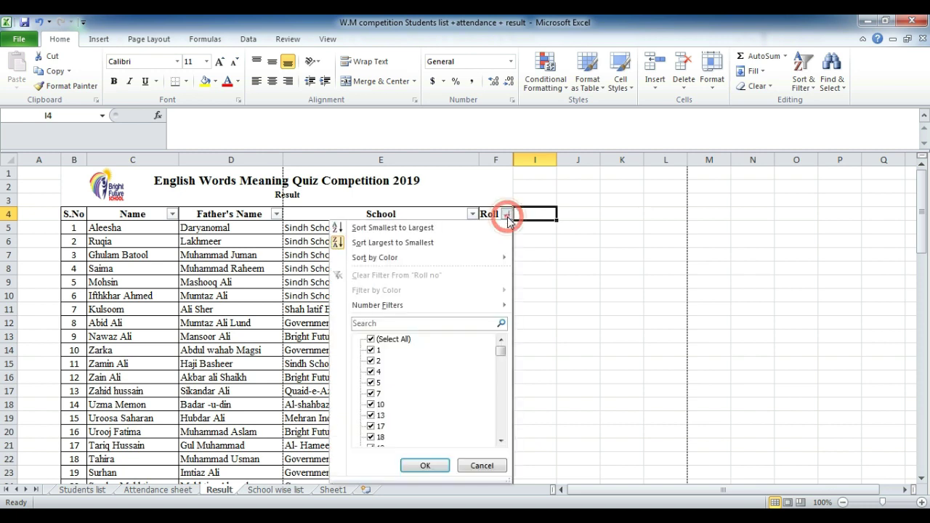
{"action": "left_click", "coordinate": [429, 243]}
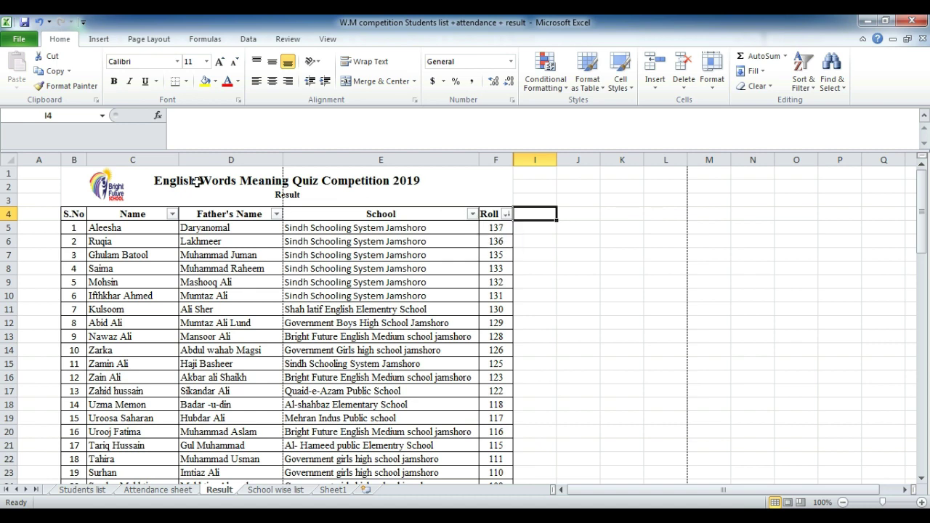
Step: Filter School to Sindh Schooling System Jamshoro only, showing 17 students
{"action": "left_click", "coordinate": [472, 215]}
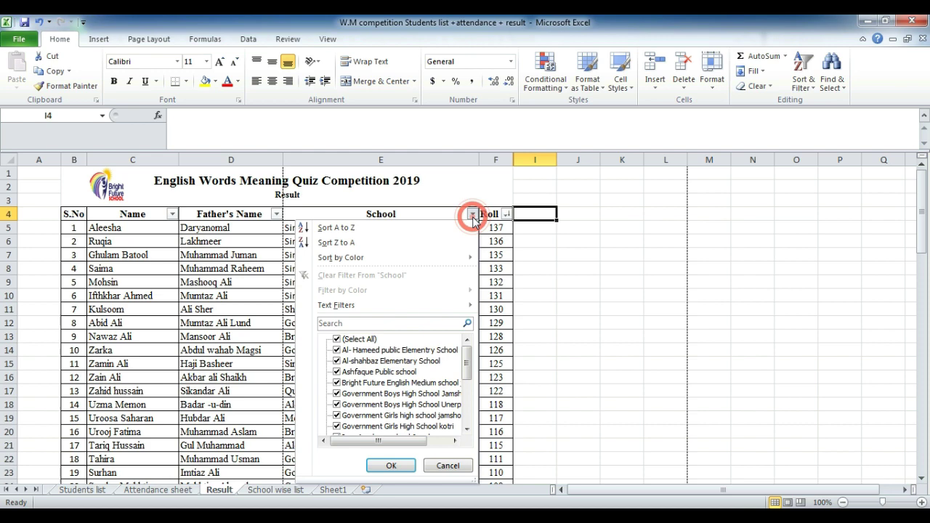
{"action": "left_click", "coordinate": [337, 339]}
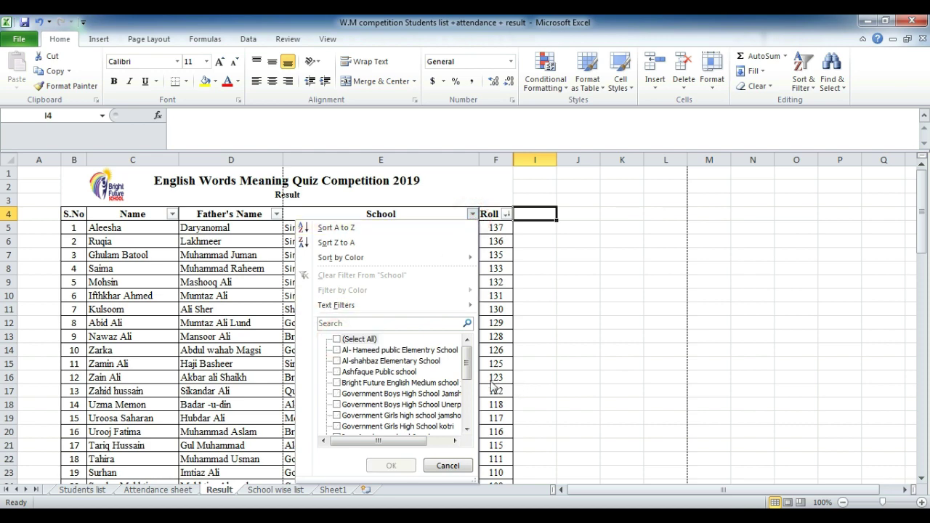
{"action": "left_click_drag", "start_coordinate": [467, 368], "coordinate": [463, 429]}
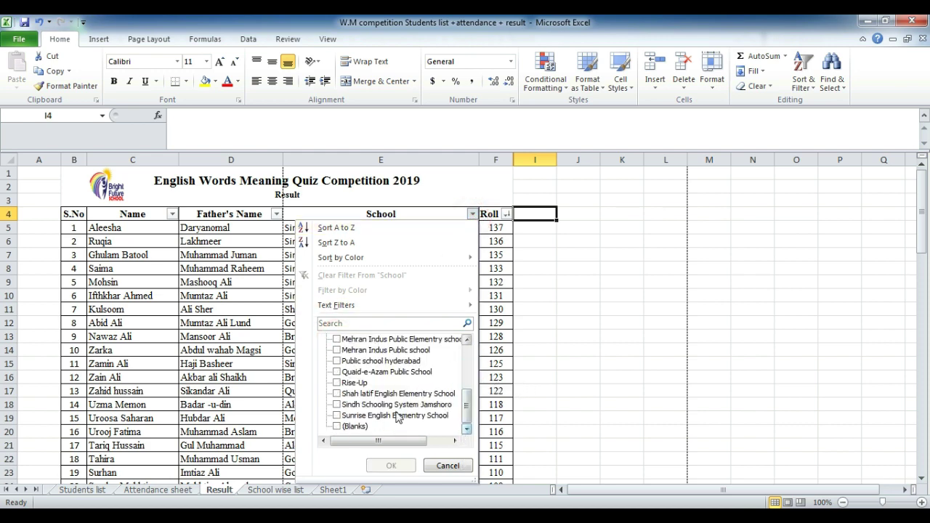
{"action": "left_click", "coordinate": [336, 404]}
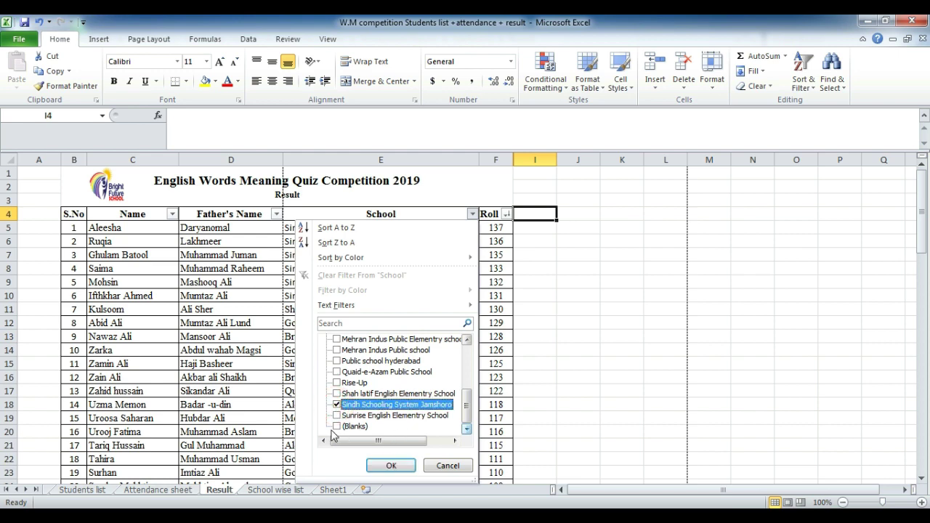
{"action": "left_click", "coordinate": [390, 466]}
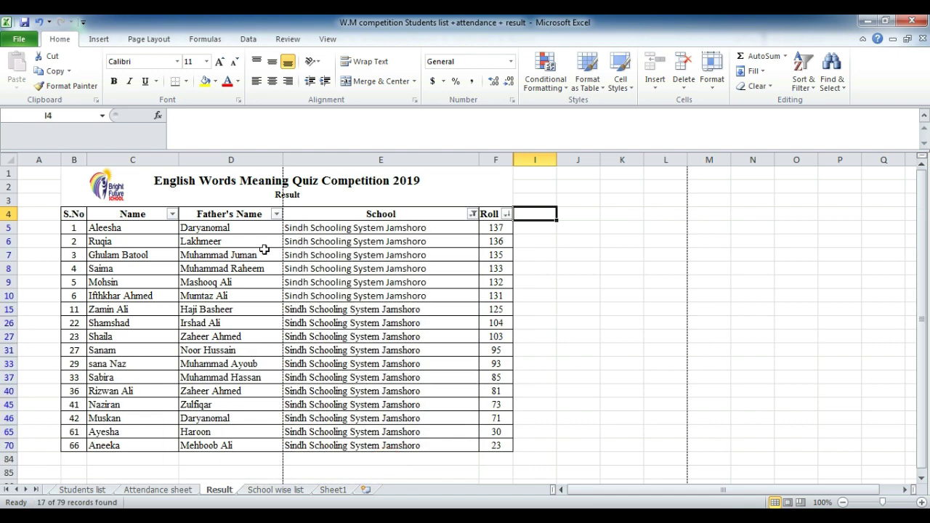
Step: On Sheet1, find the next COM and replace it with COmputer
{"action": "left_click_drag", "start_coordinate": [921, 263], "coordinate": [801, 138]}
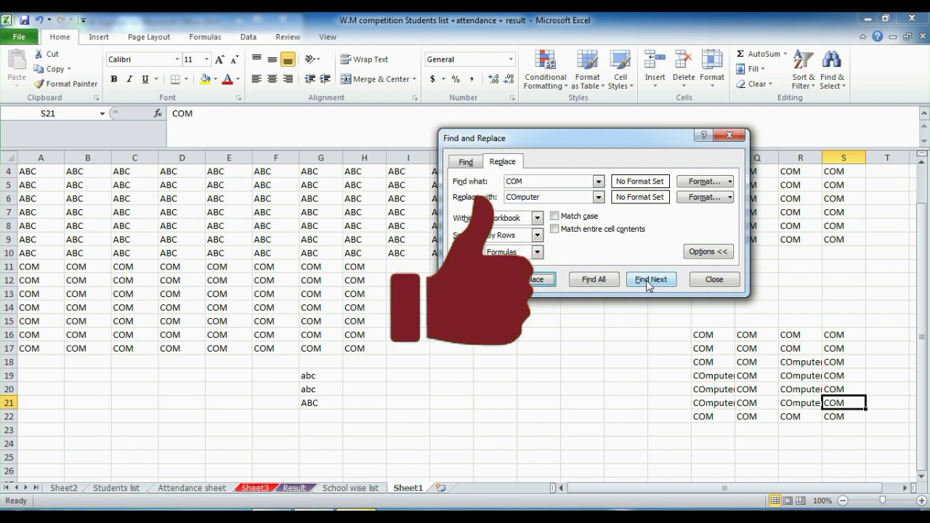
{"action": "left_click", "coordinate": [650, 276]}
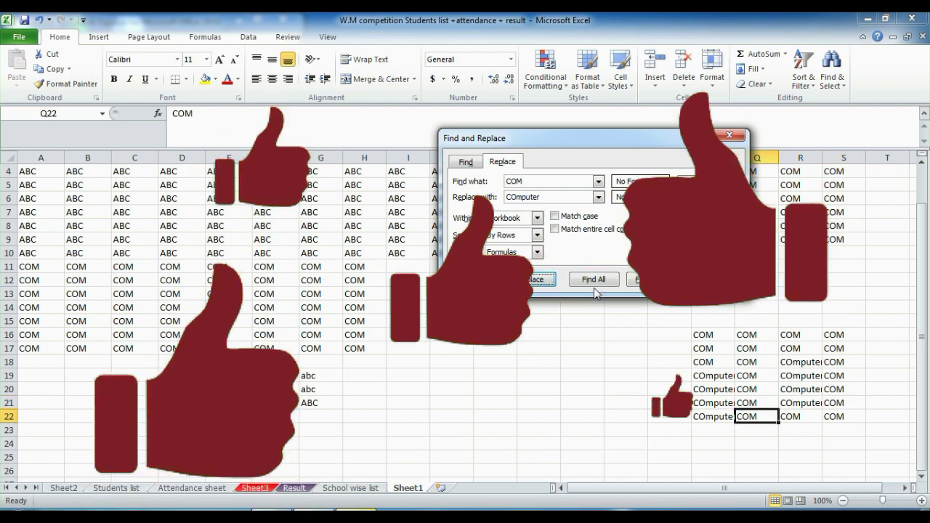
{"action": "left_click", "coordinate": [528, 281]}
{"action": "left_click", "coordinate": [529, 280]}
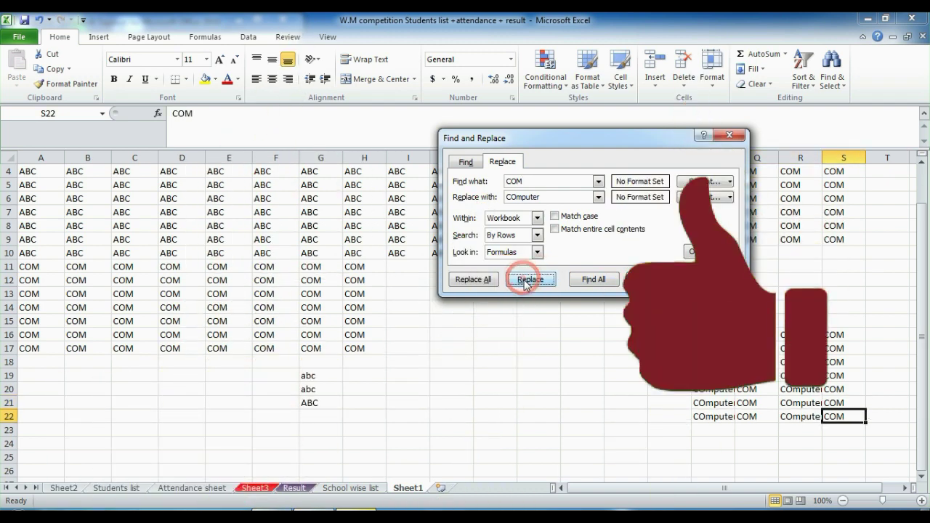